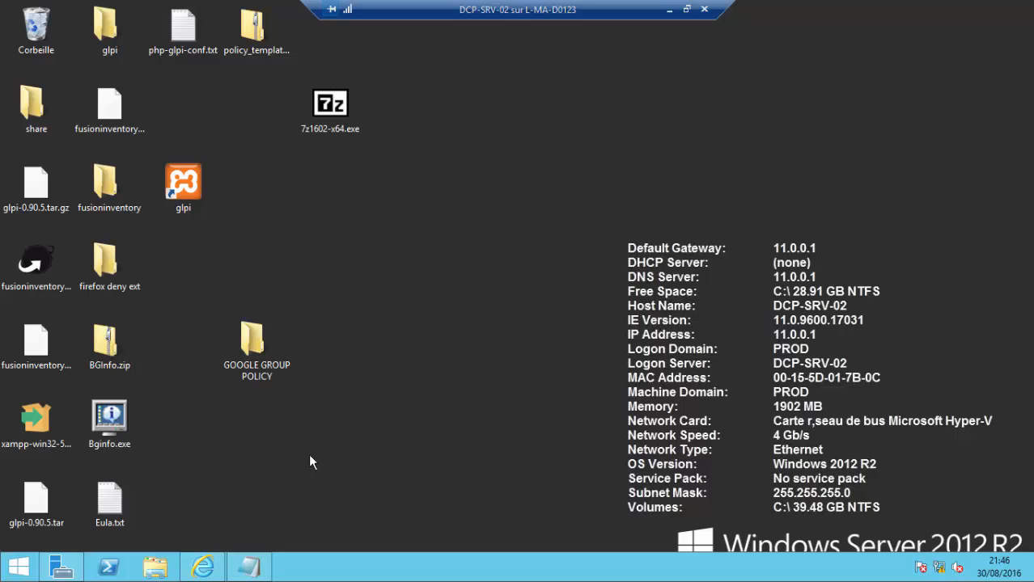
# - Minimize Server Manager and the GLPI browser, then open File Explorer at This PC
pyautogui.click(64, 570)
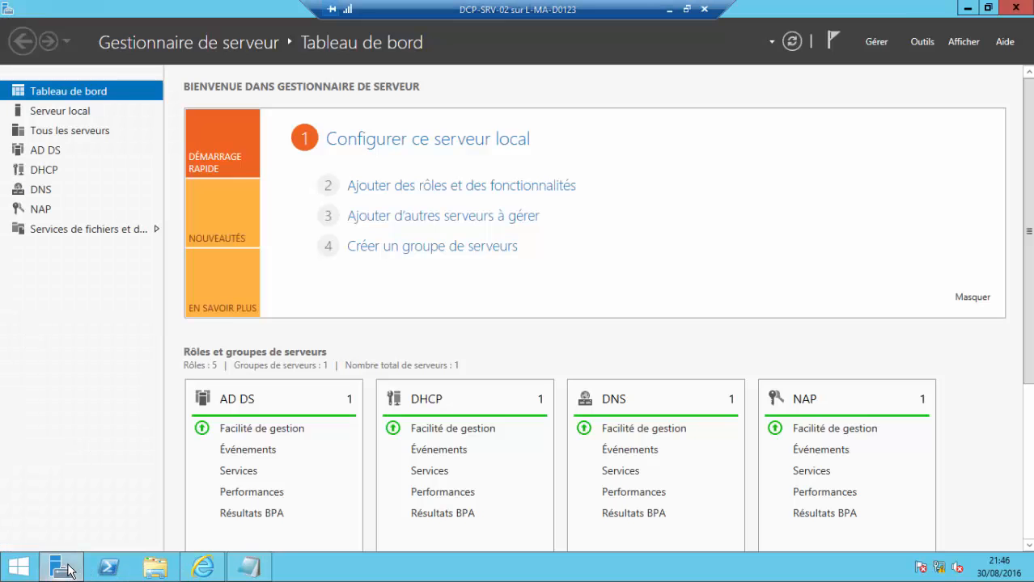
pyautogui.click(64, 569)
pyautogui.click(202, 568)
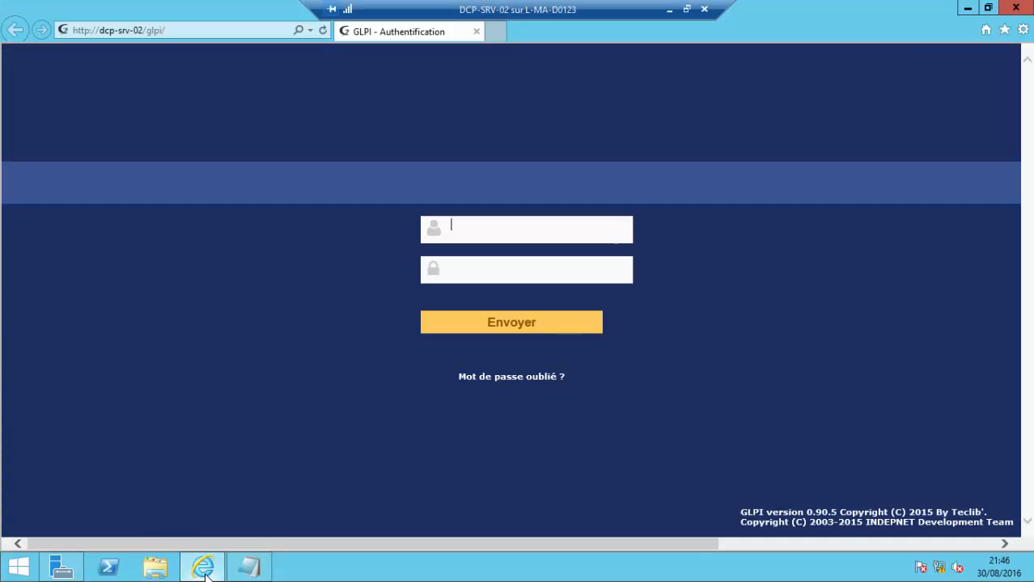
pyautogui.click(968, 7)
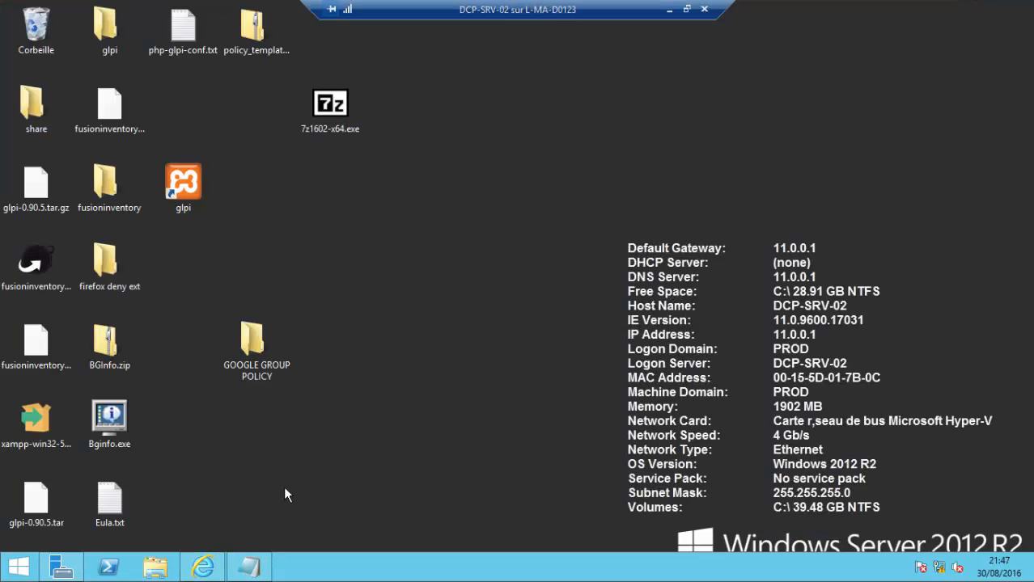
pyautogui.click(155, 568)
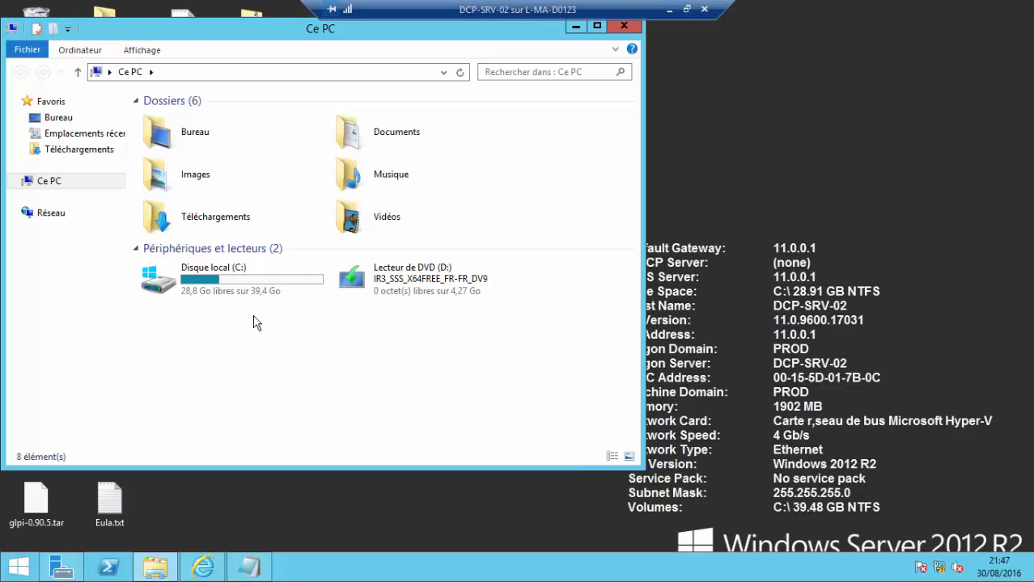
# - Browse to C:\xampp\php and open php.ini in Notepad
pyautogui.doubleClick(231, 285)
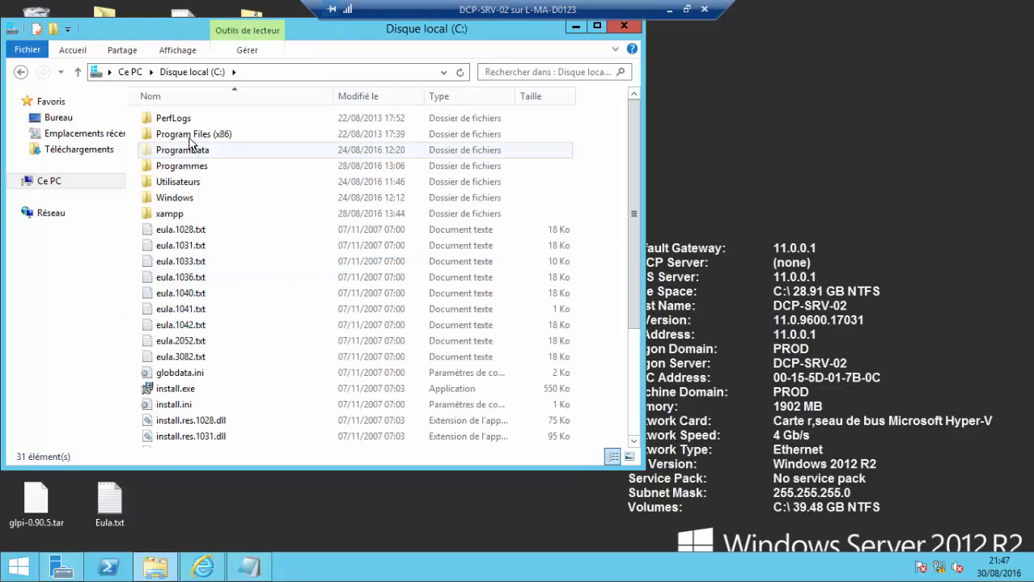
pyautogui.doubleClick(173, 214)
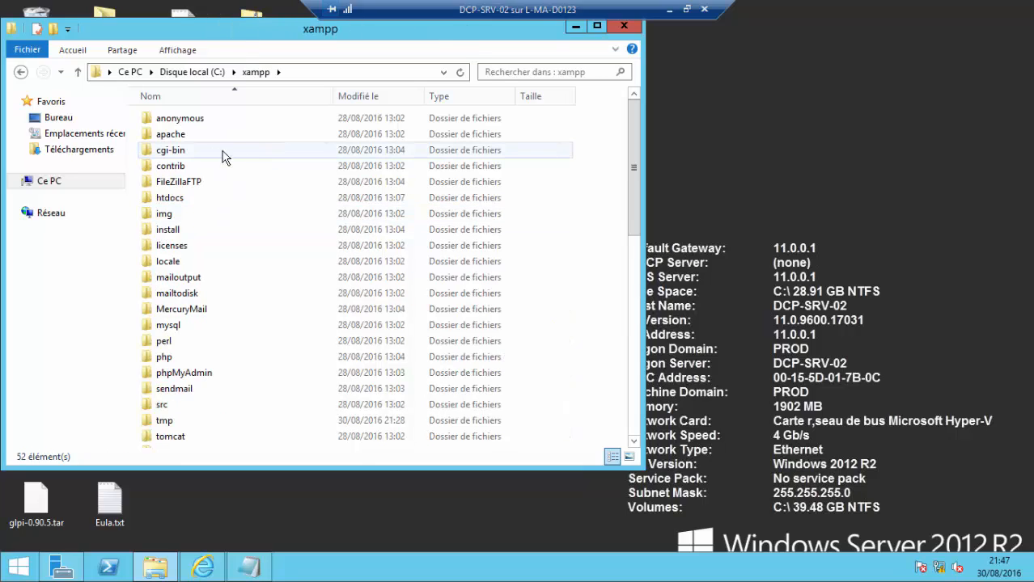
pyautogui.click(195, 234)
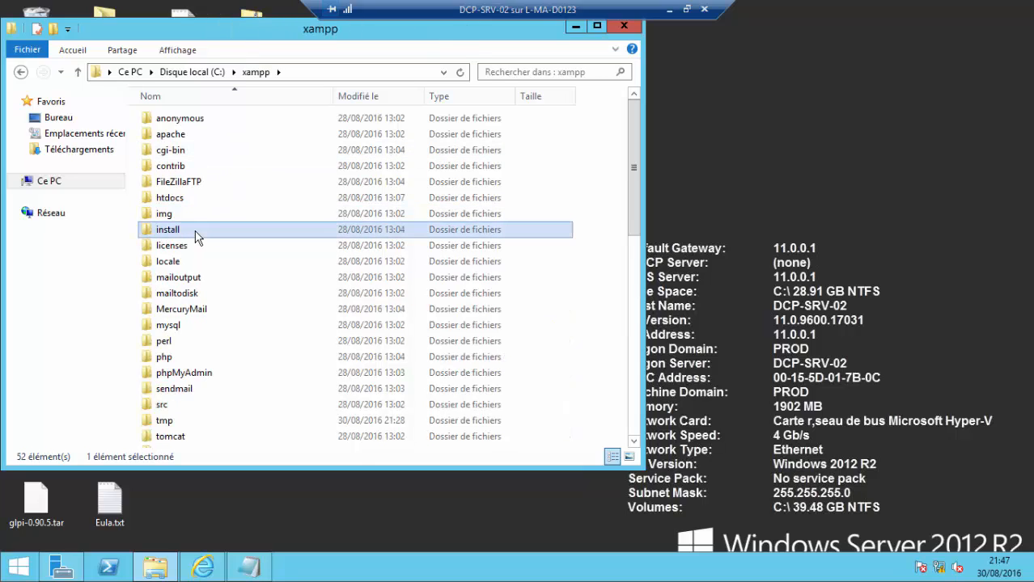
pyautogui.write('ph')
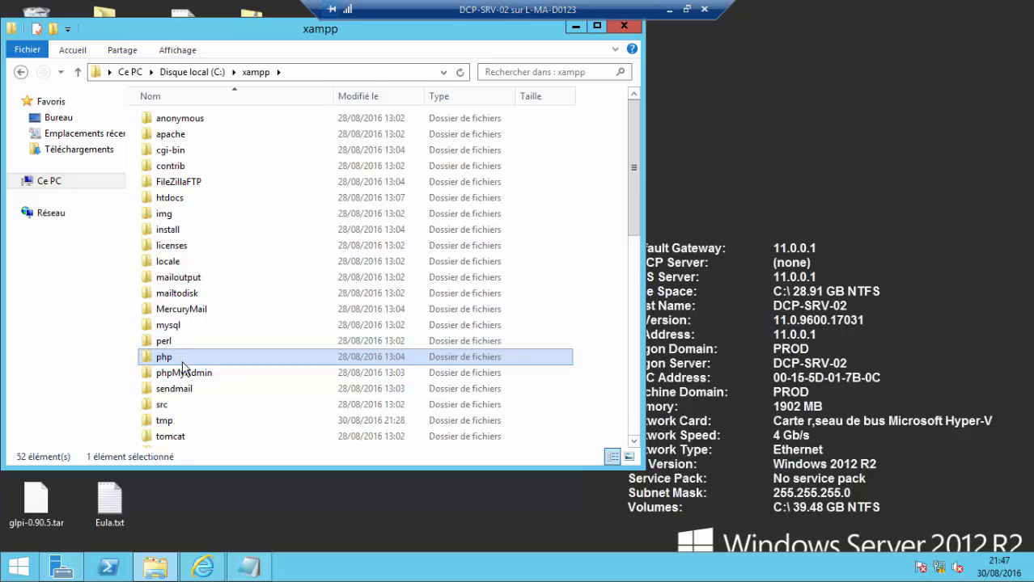
pyautogui.doubleClick(182, 362)
pyautogui.click(207, 356)
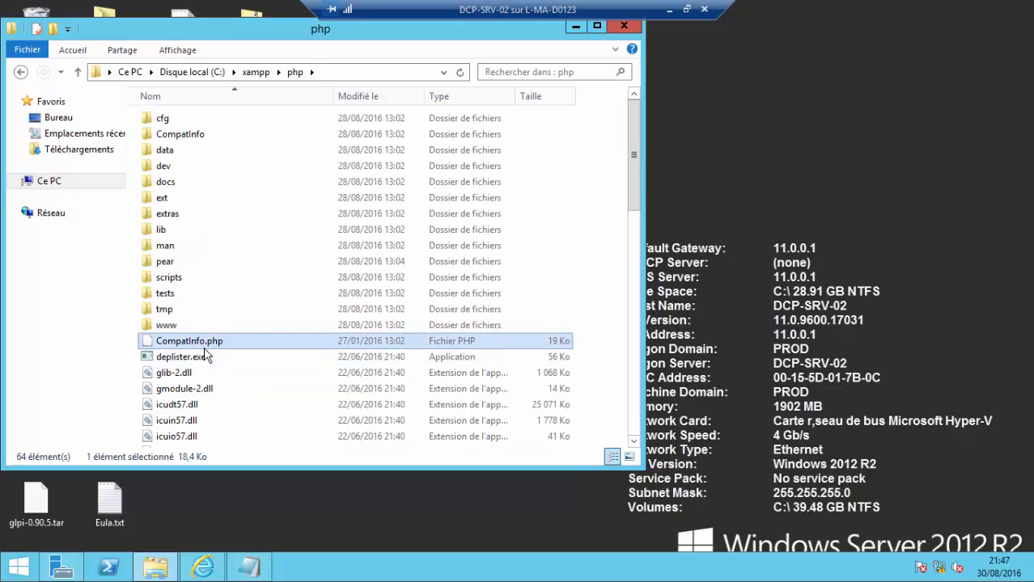
pyautogui.write('pcipha')
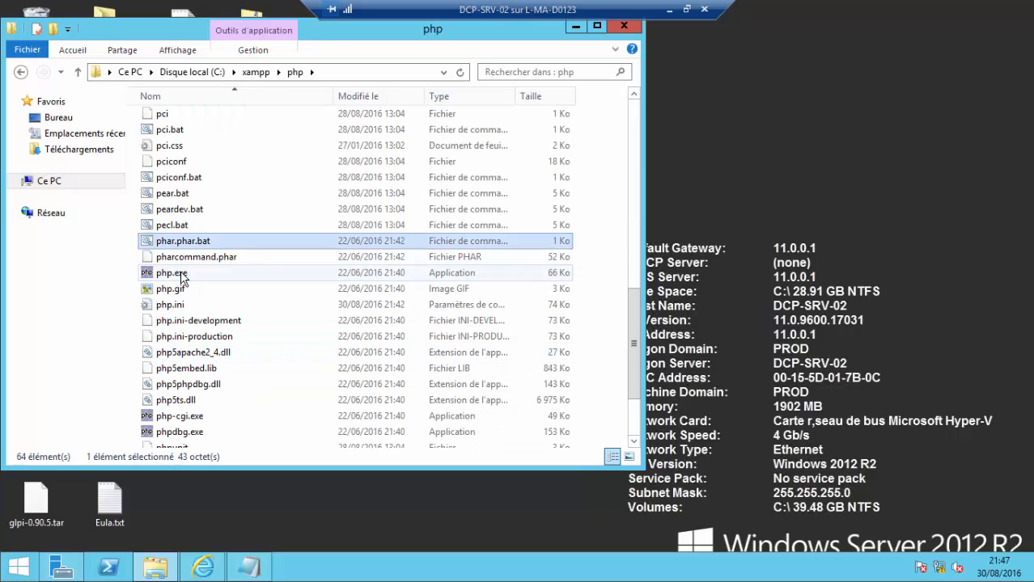
pyautogui.press('Down')
pyautogui.press('Down')
pyautogui.press('Down')
pyautogui.press('Down')
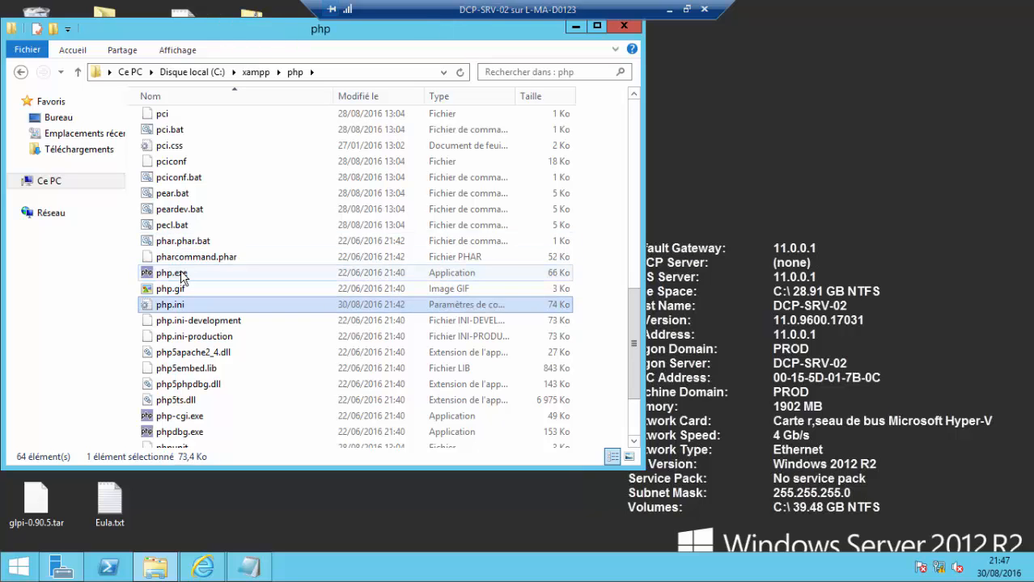
pyautogui.doubleClick(182, 299)
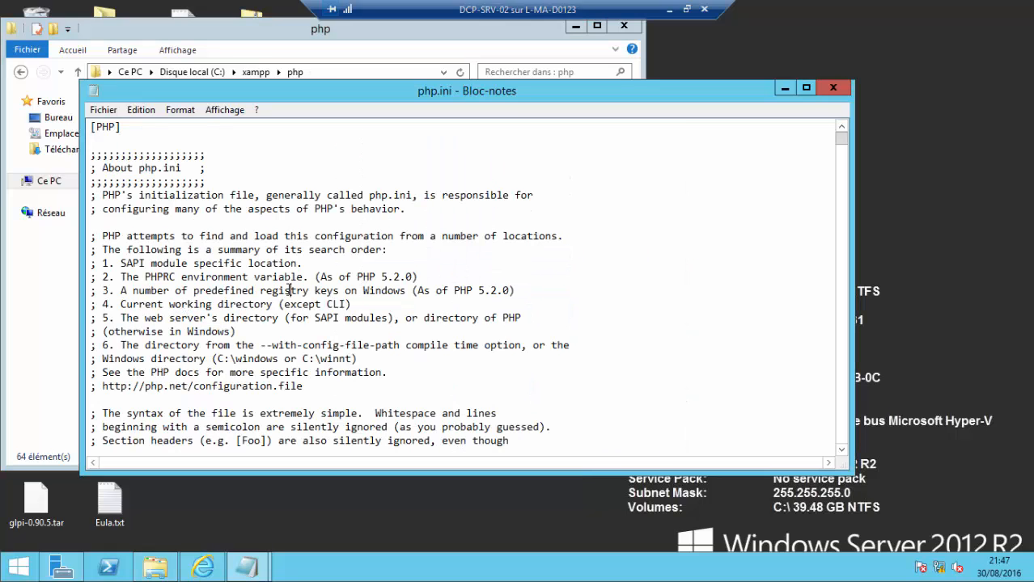
# - Locate 'ldap' in php.ini, keep extension=php_ldap.dll uncommented, and close Notepad and Explorer
pyautogui.hotkey('ctrl', 'f')
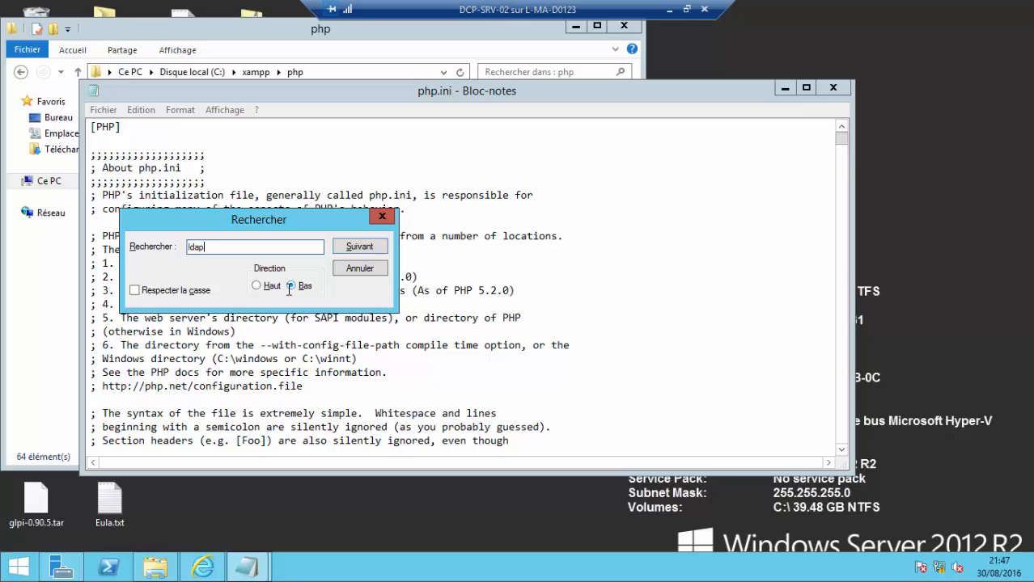
pyautogui.press('Return')
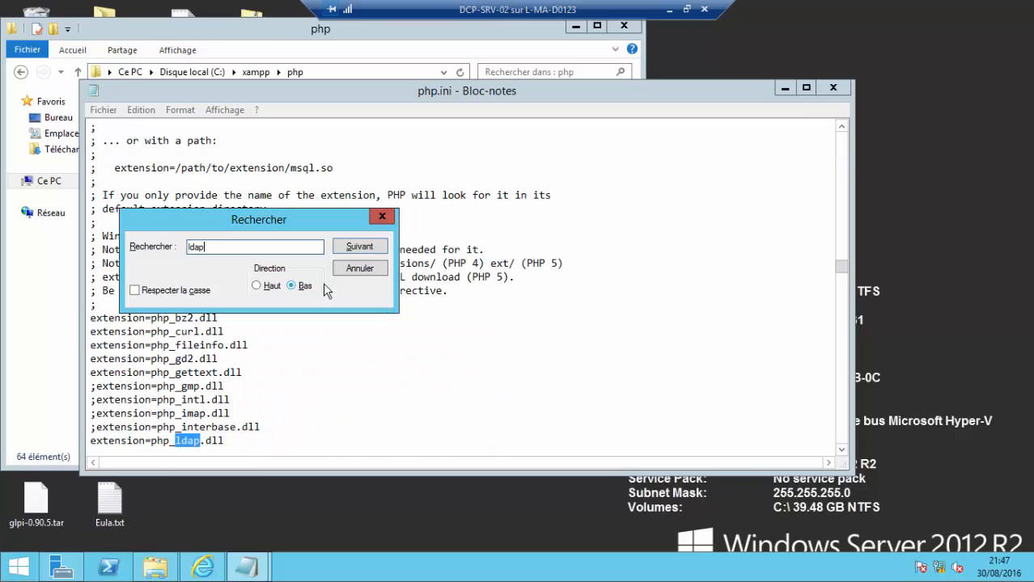
pyautogui.click(382, 217)
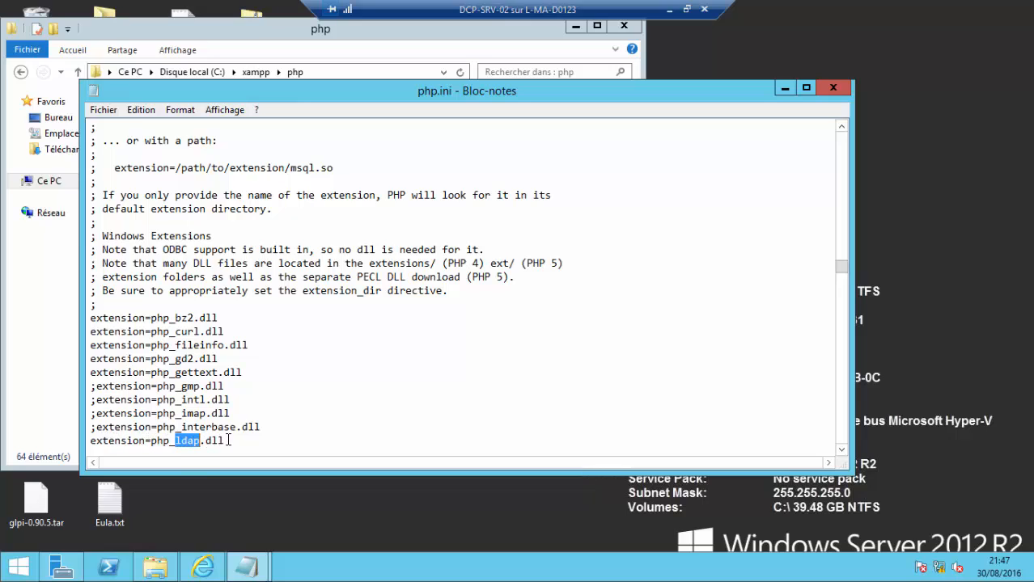
pyautogui.moveTo(229, 440); pyautogui.dragTo(91, 439)
pyautogui.click(90, 440)
pyautogui.write(';')
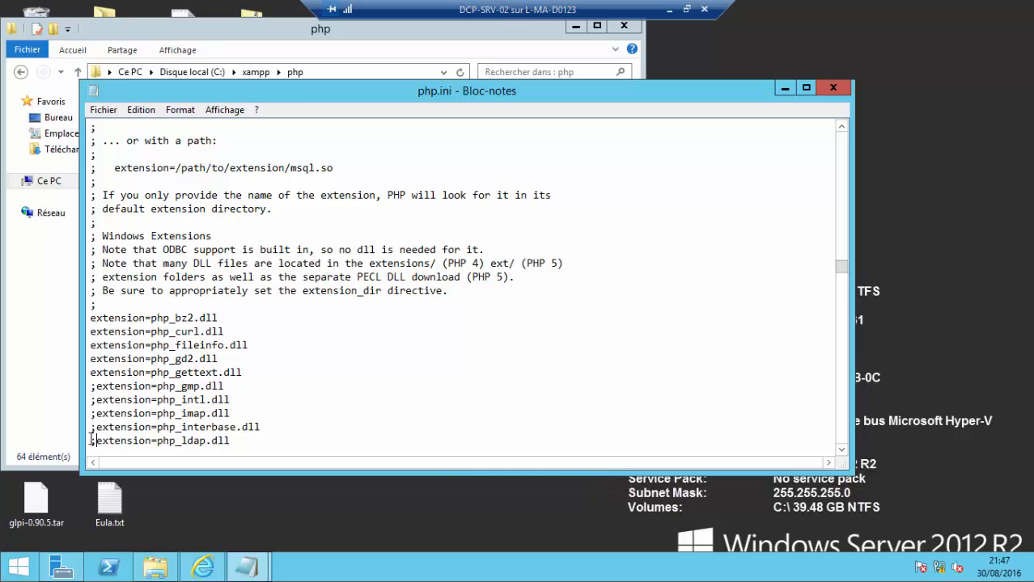
pyautogui.press('BackSpace')
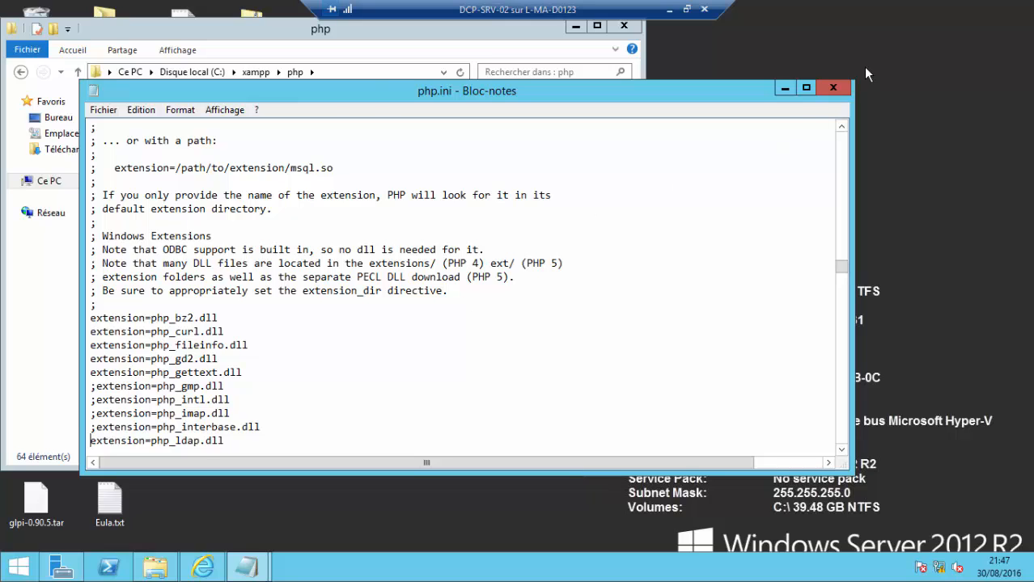
pyautogui.click(836, 90)
pyautogui.click(617, 26)
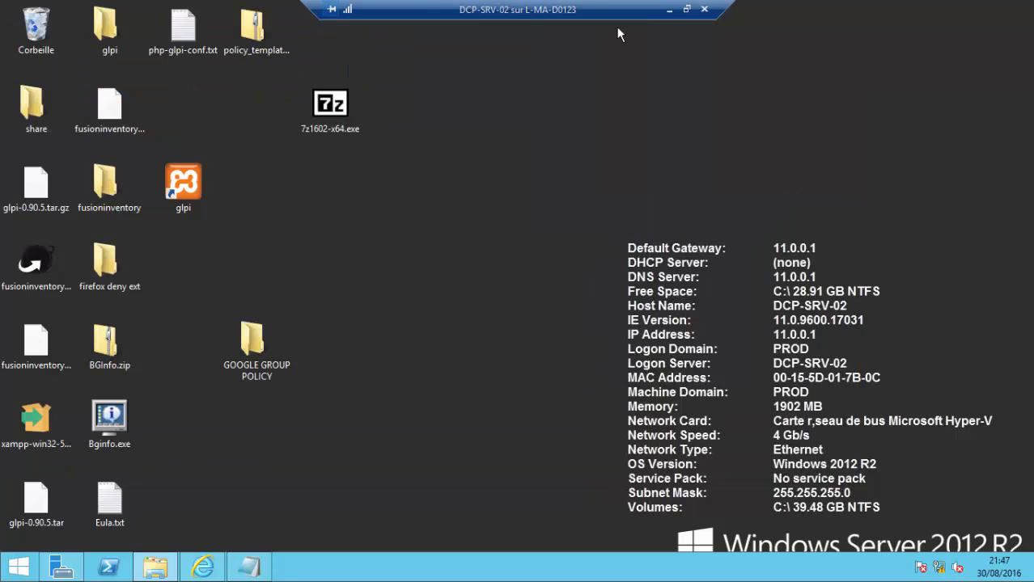
# - Sign in to GLPI with the glpi administrator account and its password
pyautogui.click(217, 565)
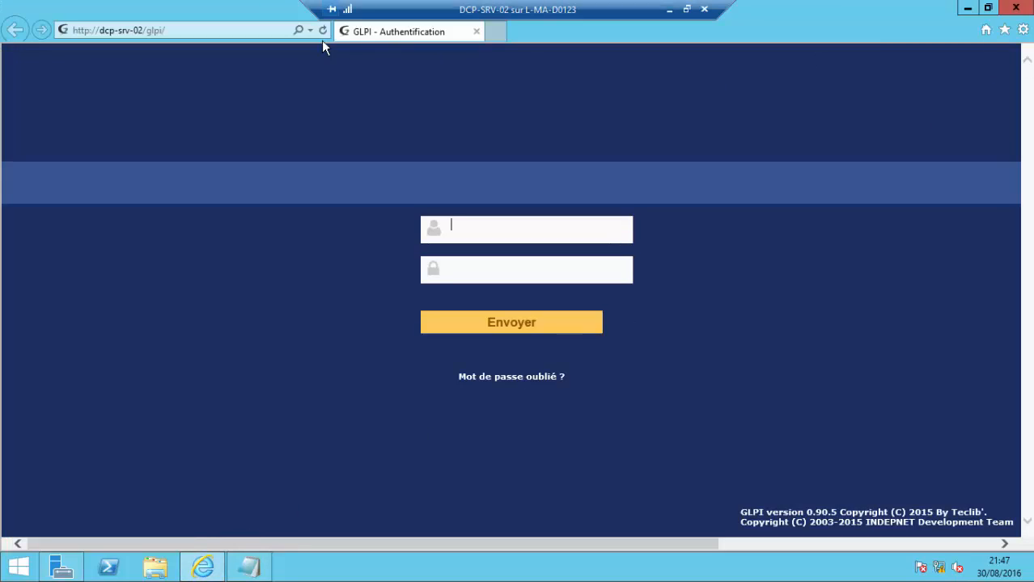
pyautogui.click(484, 228)
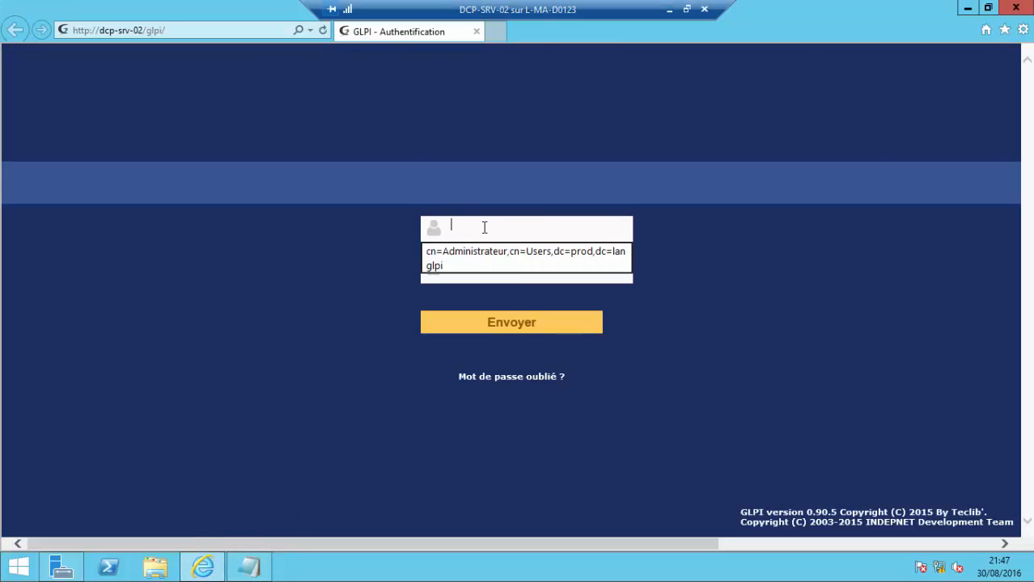
pyautogui.write('glpi')
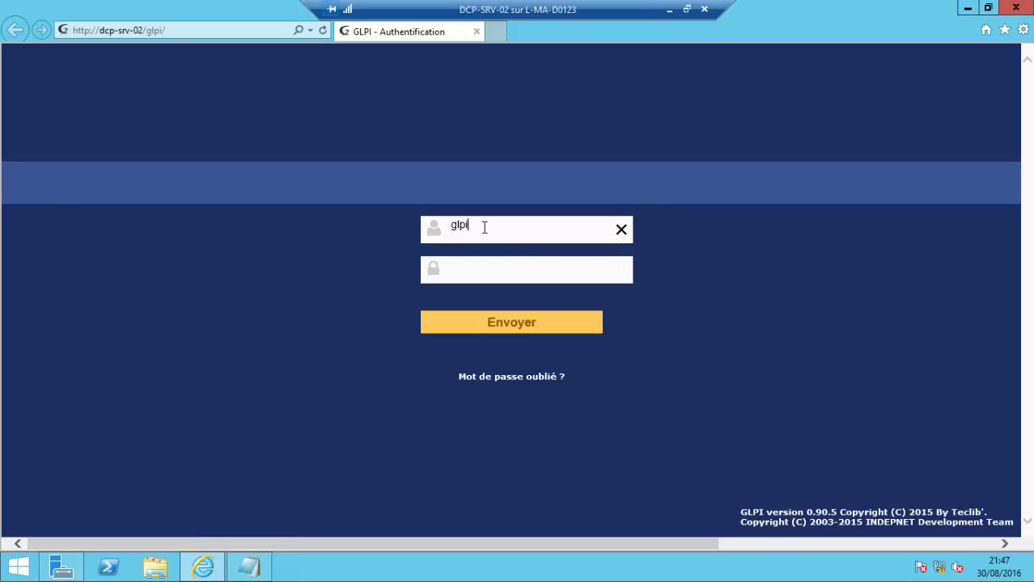
pyautogui.press('Tab')
pyautogui.write('g')
pyautogui.write('••••')
pyautogui.press('capslock')
pyautogui.write('••')
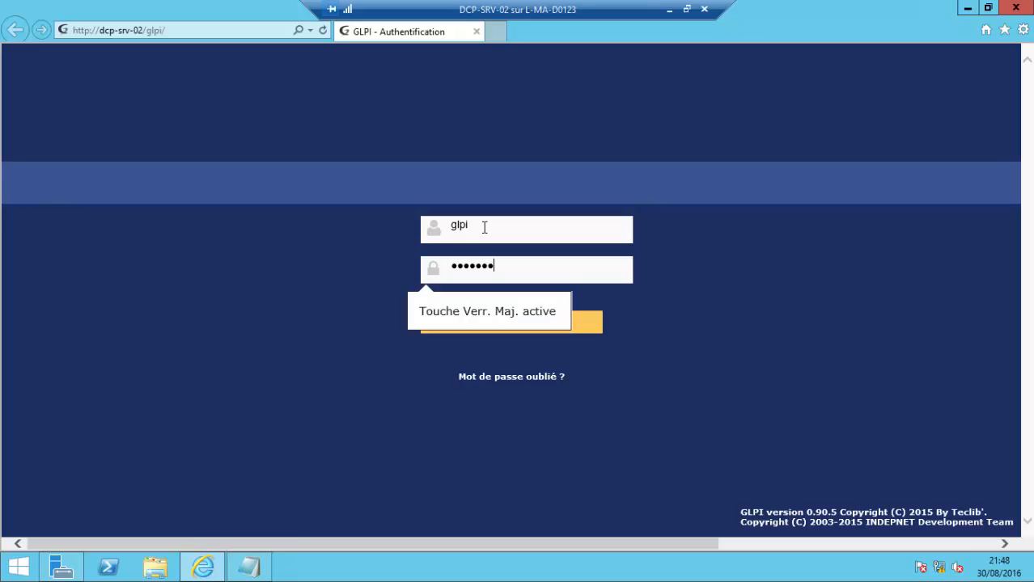
pyautogui.press('BackSpace')
pyautogui.press('BackSpace')
pyautogui.press('BackSpace')
pyautogui.press('BackSpace')
pyautogui.press('BackSpace')
pyautogui.press('BackSpace')
pyautogui.press('BackSpace')
pyautogui.press('BackSpace')
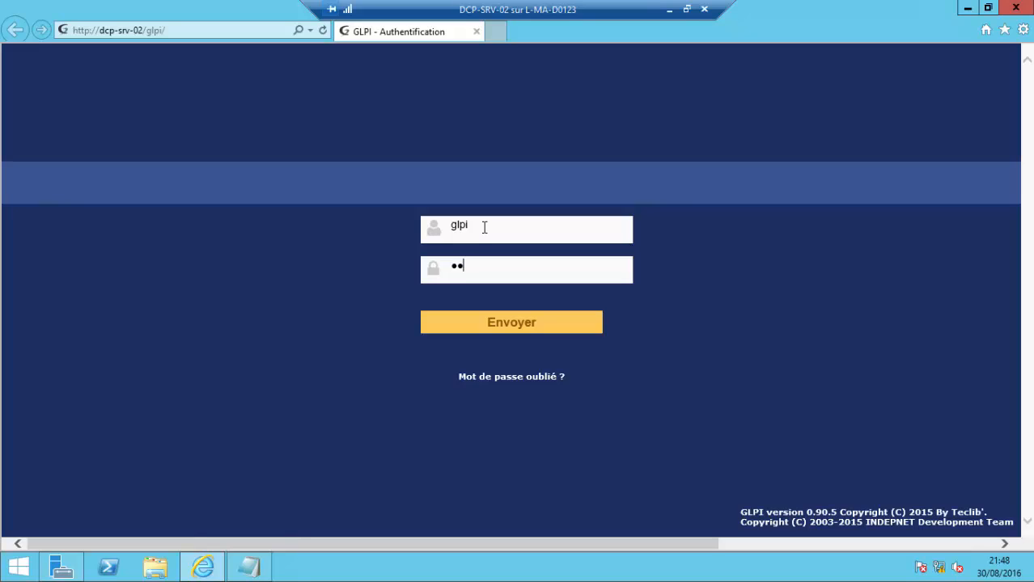
pyautogui.press('capslock')
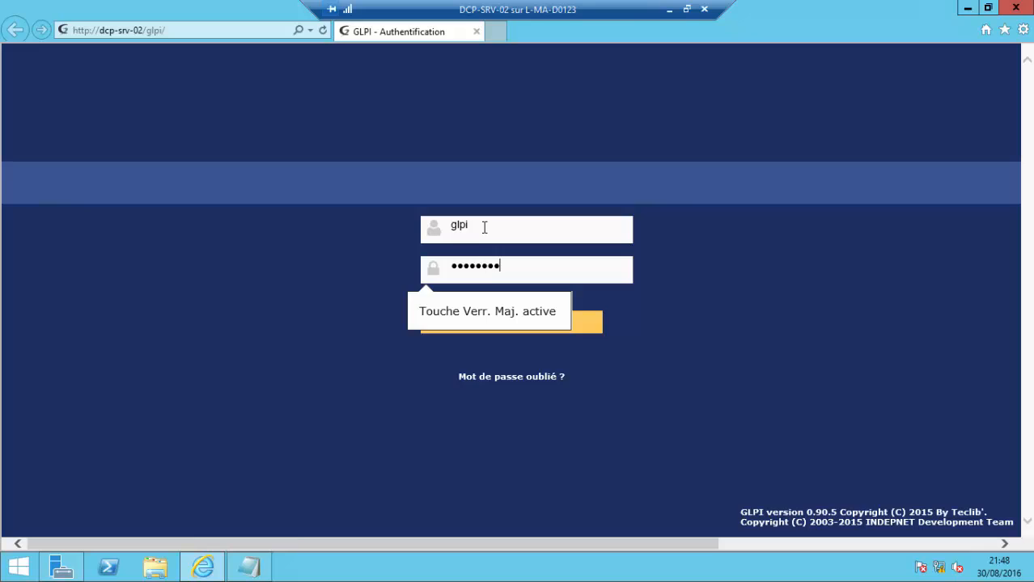
pyautogui.press('Return')
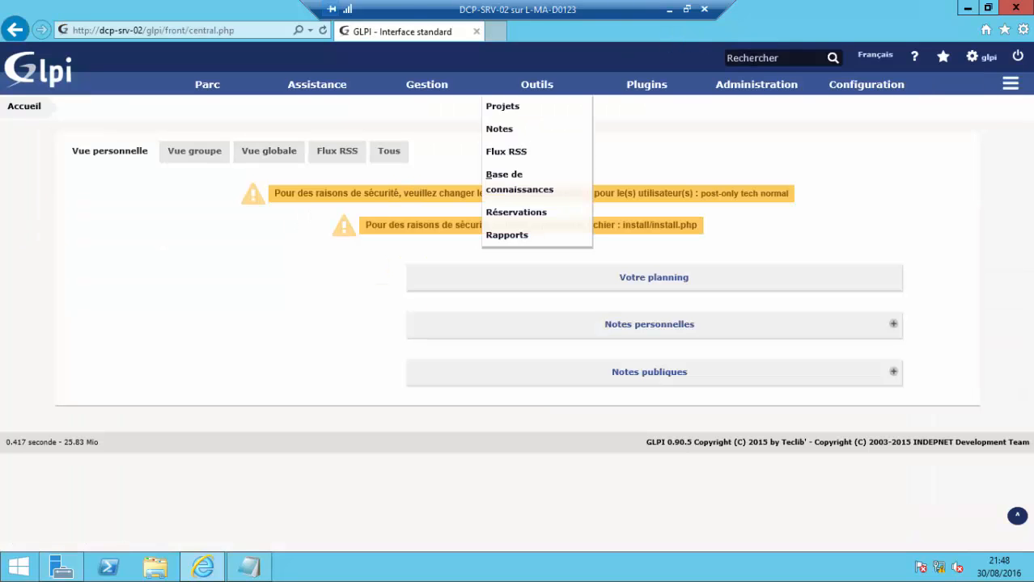
# - Open the GLPI user list and tick the first, second, fourth and fifth users
pyautogui.moveTo(869, 96)
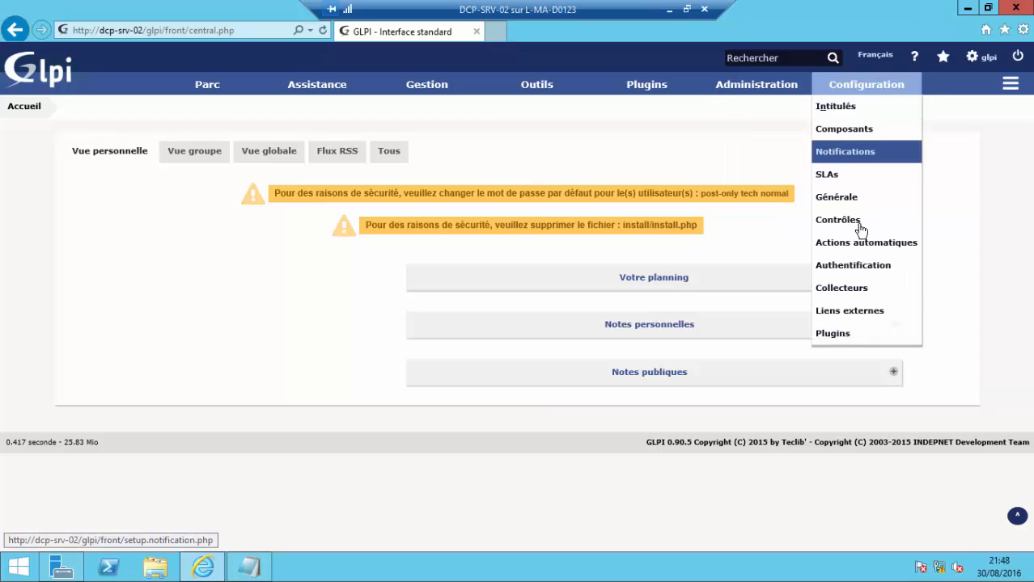
pyautogui.click(761, 105)
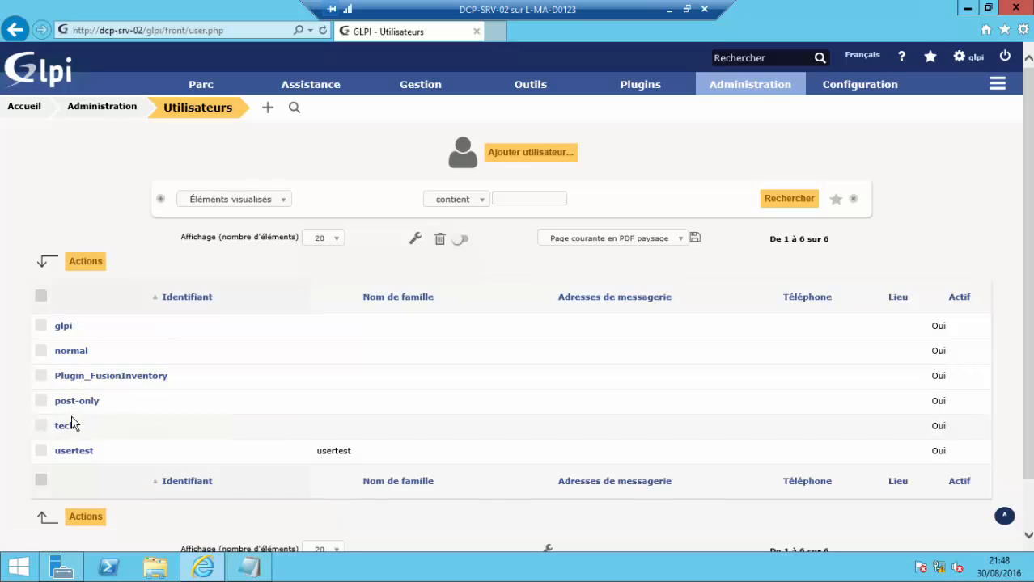
pyautogui.click(41, 326)
pyautogui.click(42, 351)
pyautogui.click(41, 401)
pyautogui.click(42, 427)
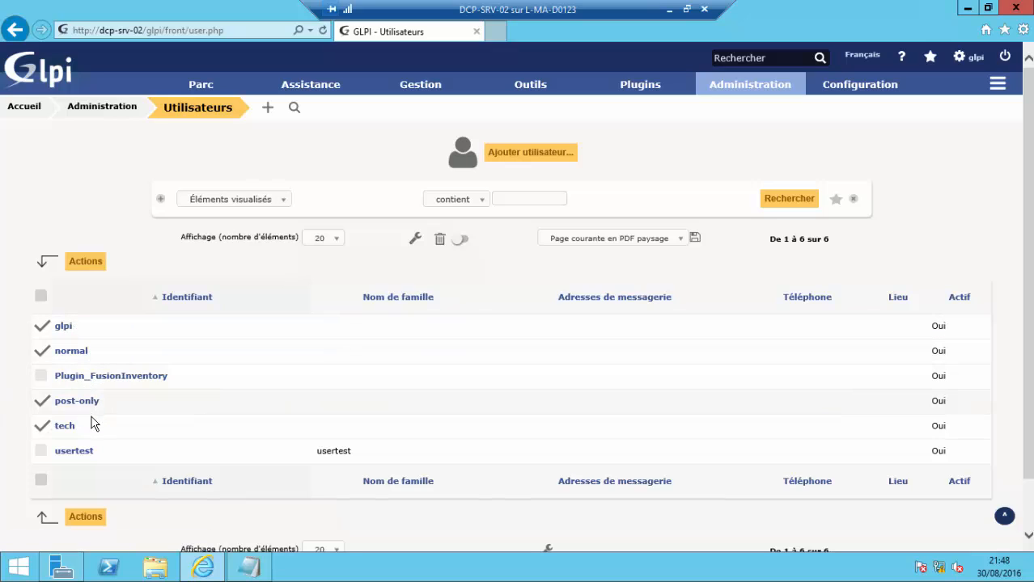
# - Untick the first, second and fourth users, then look over the top menus
pyautogui.click(42, 327)
pyautogui.click(42, 352)
pyautogui.click(43, 402)
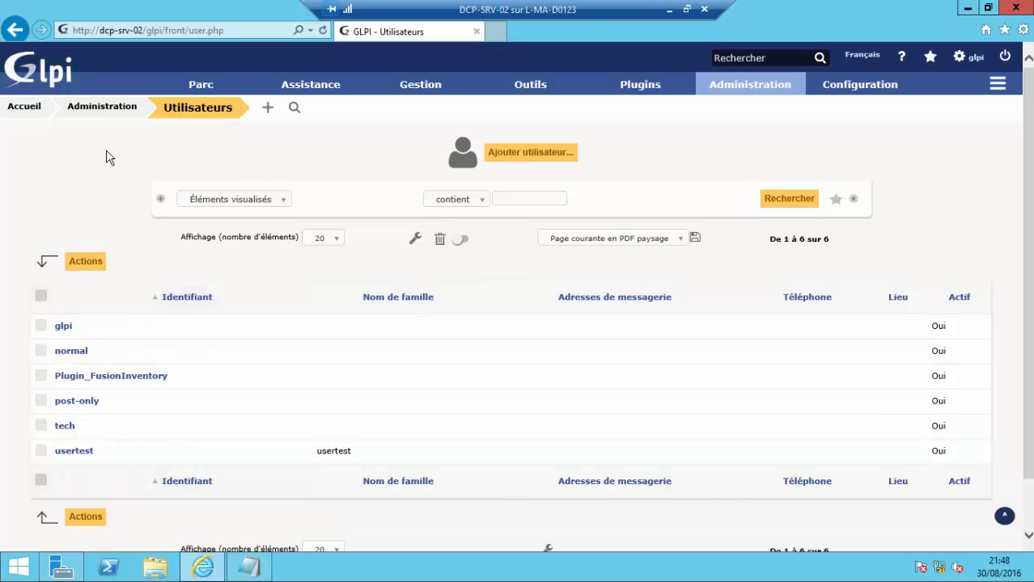
pyautogui.moveTo(333, 96)
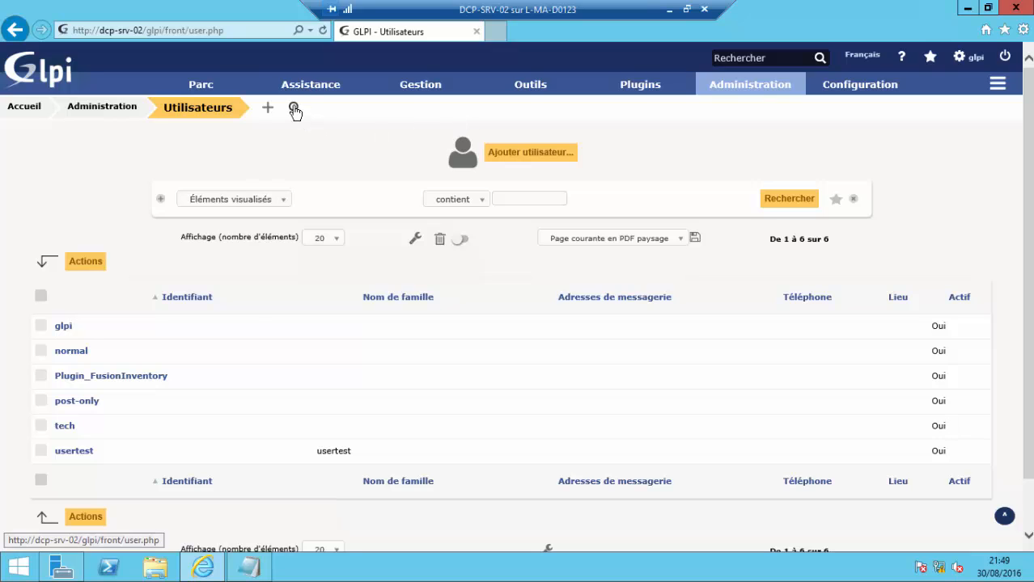
pyautogui.moveTo(239, 91)
pyautogui.moveTo(880, 97)
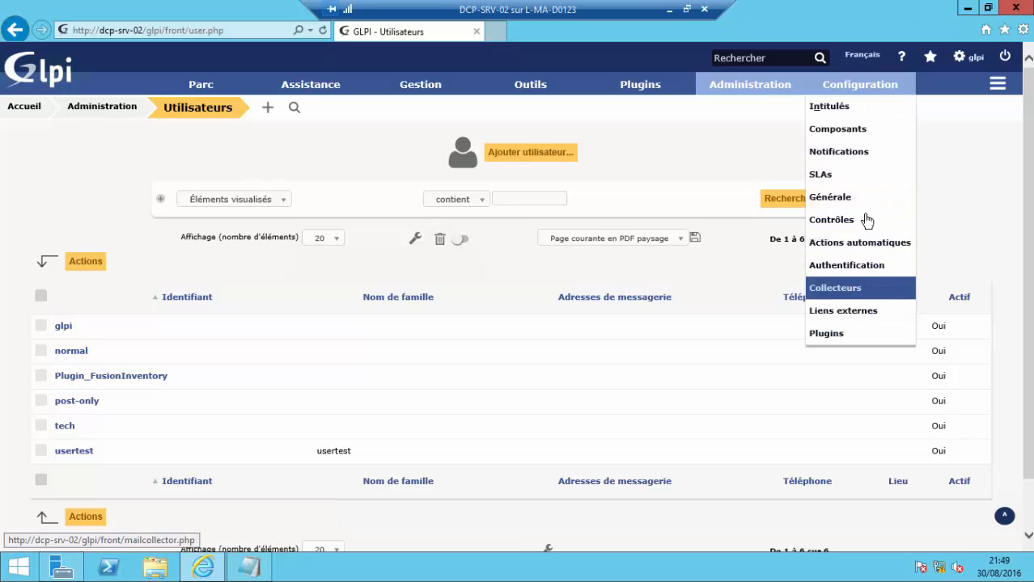
# - Add a new LDAP directory under Authentification > Annuaires LDAP using the Active Directory preset
pyautogui.click(847, 267)
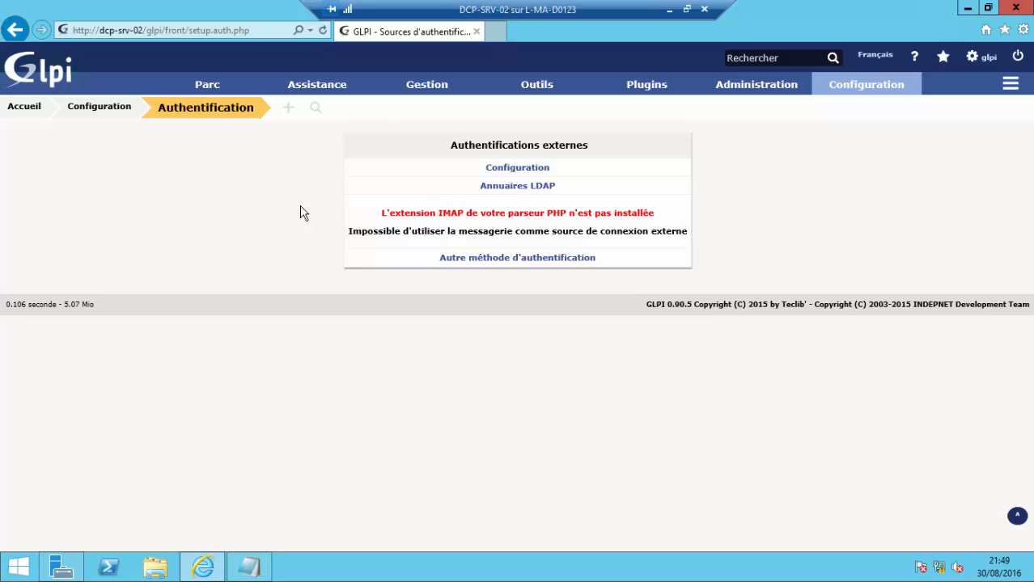
pyautogui.click(507, 188)
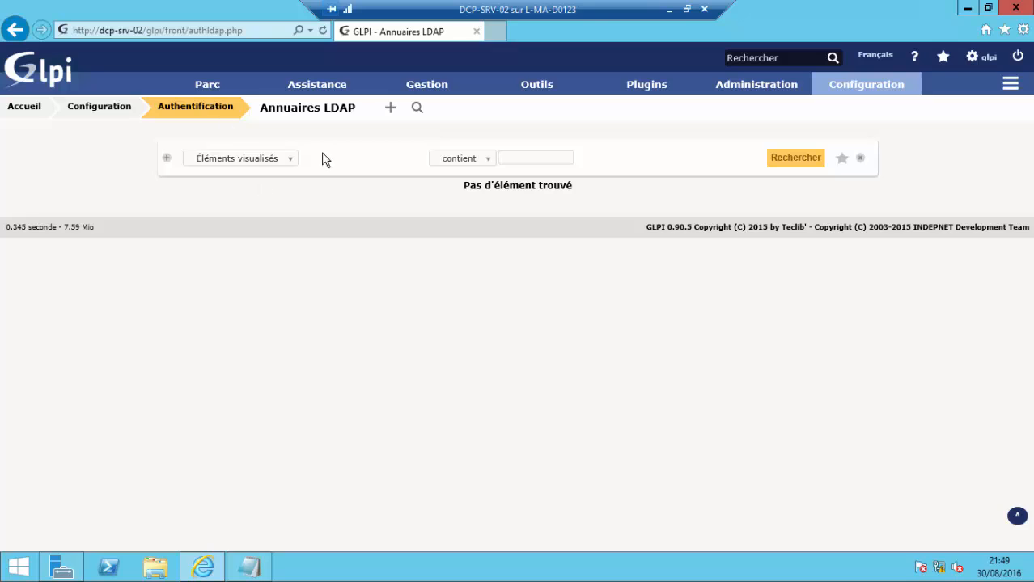
pyautogui.click(392, 110)
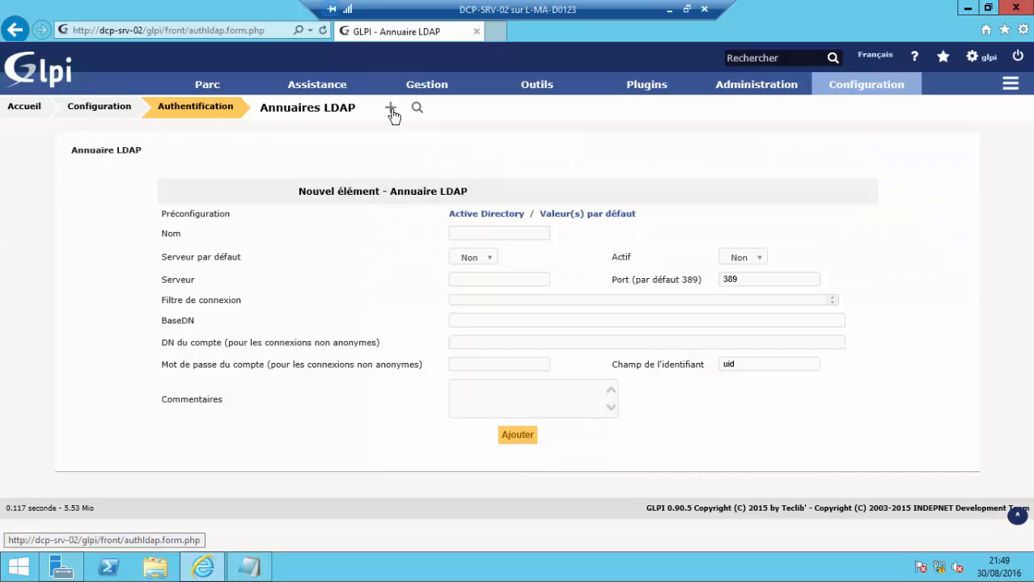
pyautogui.click(463, 215)
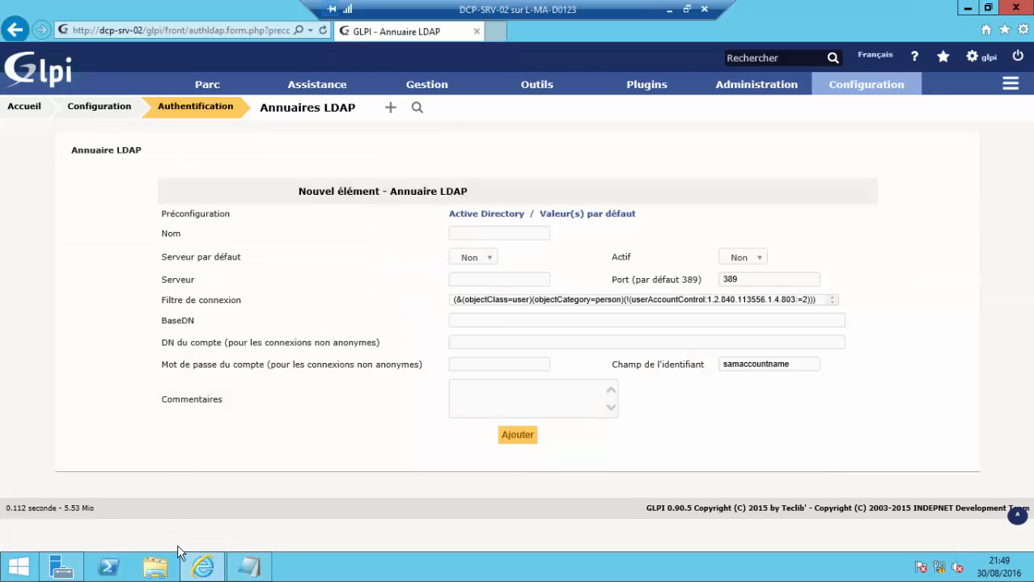
# - Launch Active Directory Users and Computers and list GLPI-LAB's users sorted by name
pyautogui.click(58, 569)
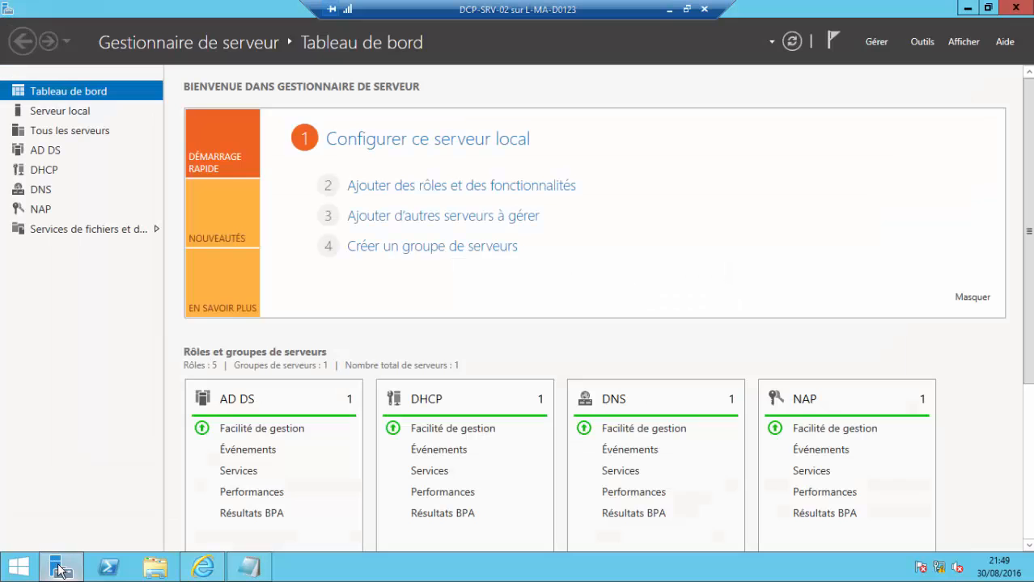
pyautogui.click(919, 46)
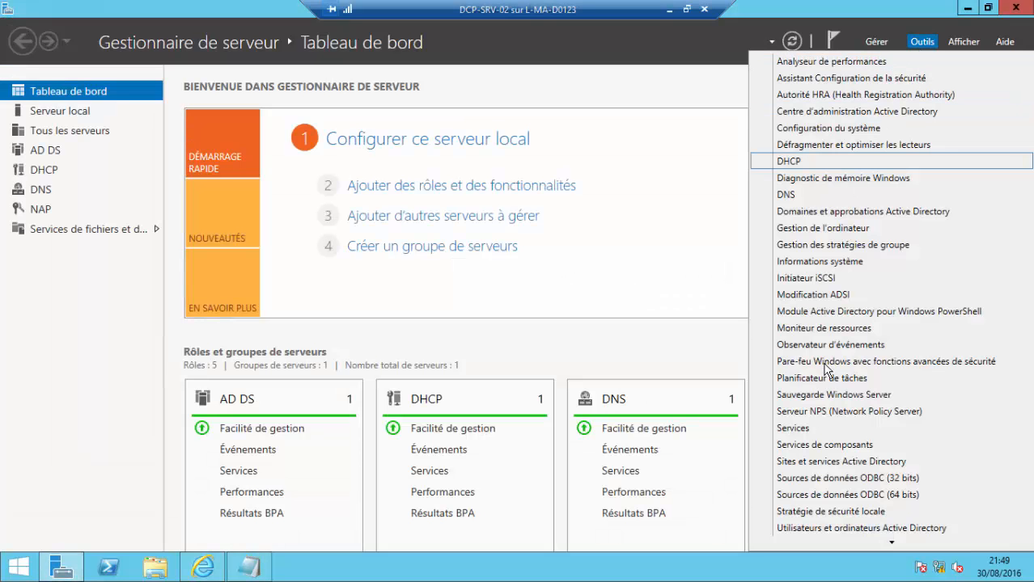
pyautogui.click(840, 527)
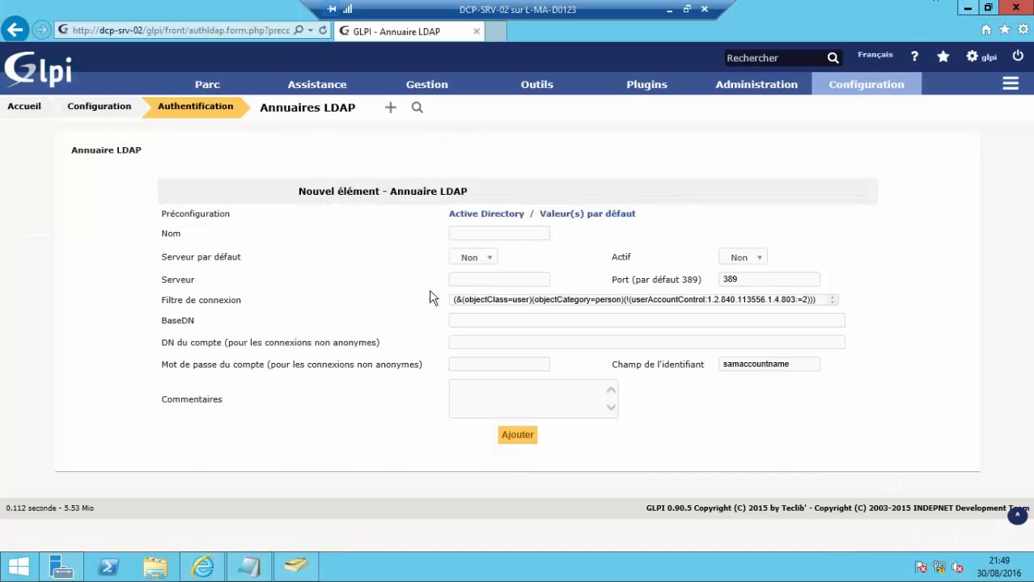
pyautogui.click(311, 573)
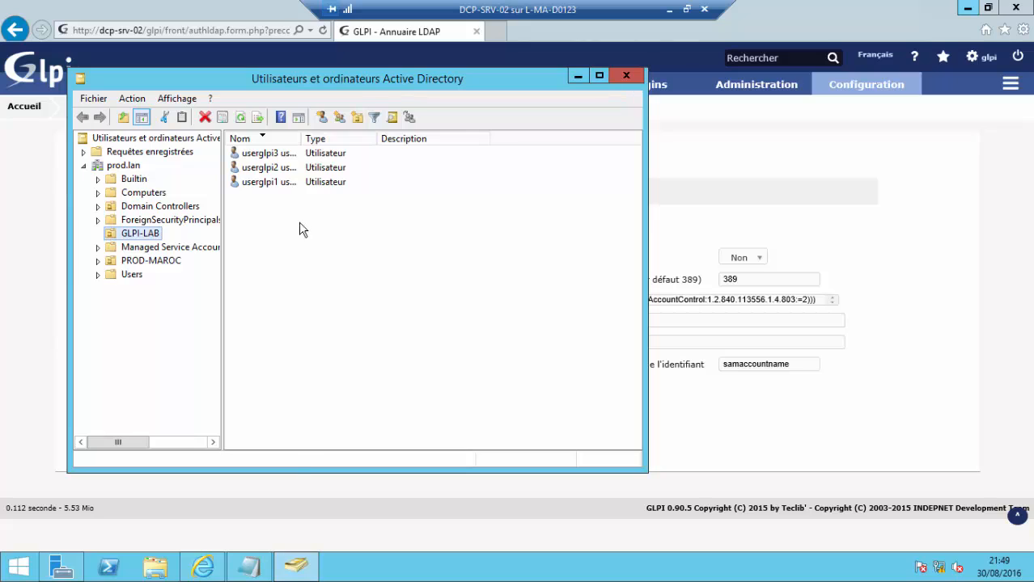
pyautogui.click(133, 193)
pyautogui.click(136, 234)
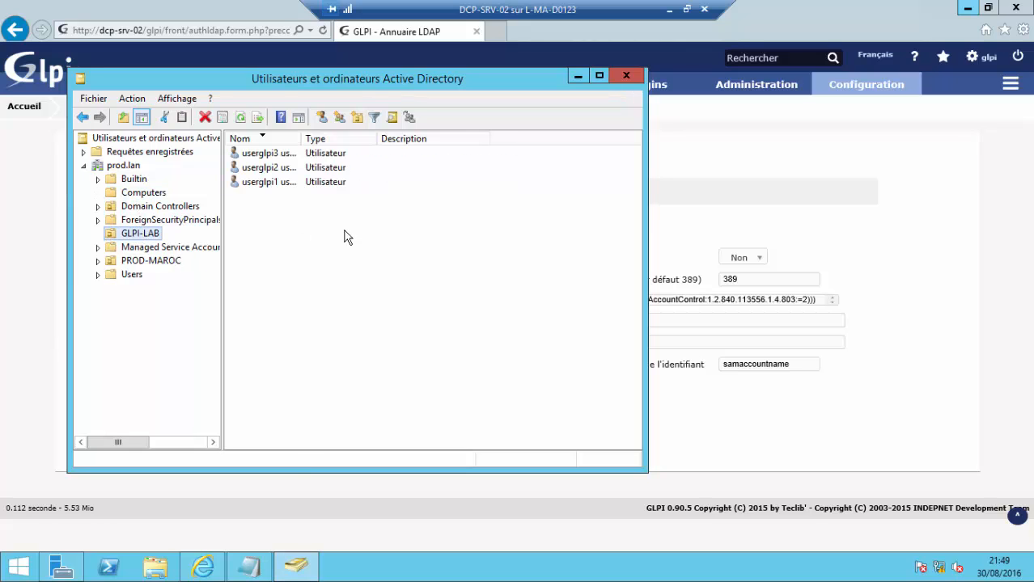
pyautogui.moveTo(303, 138); pyautogui.dragTo(370, 139)
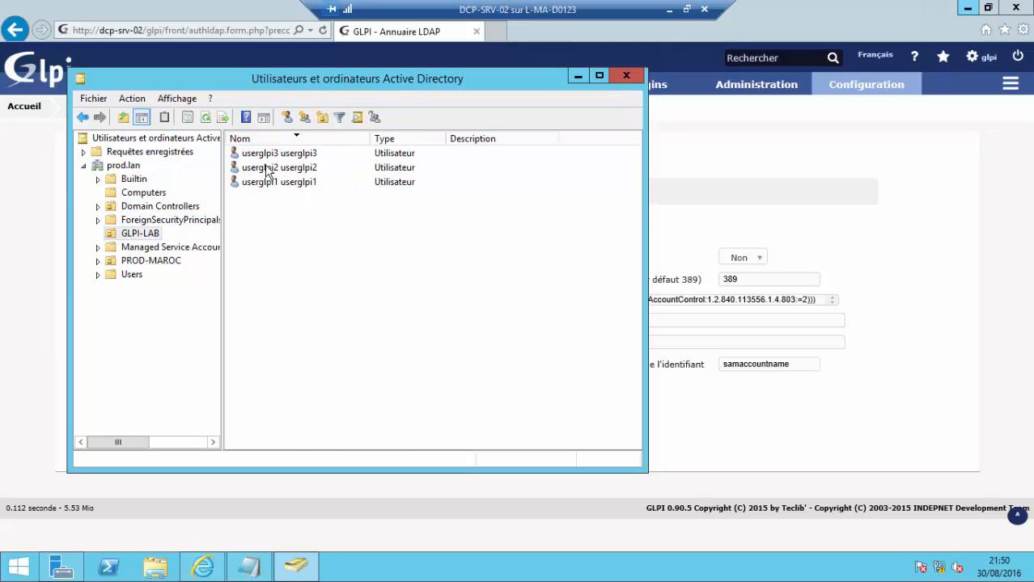
pyautogui.click(321, 140)
# - Name the LDAP directory USER-ACCOUNT and set Serveur par défaut and Actif to Oui
pyautogui.click(577, 76)
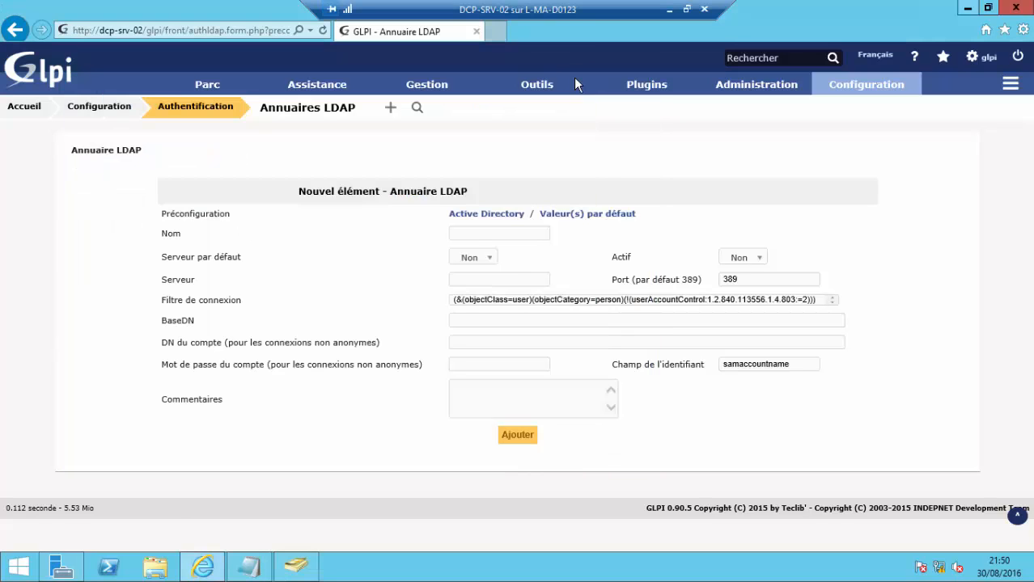
pyautogui.click(464, 231)
pyautogui.write('USER')
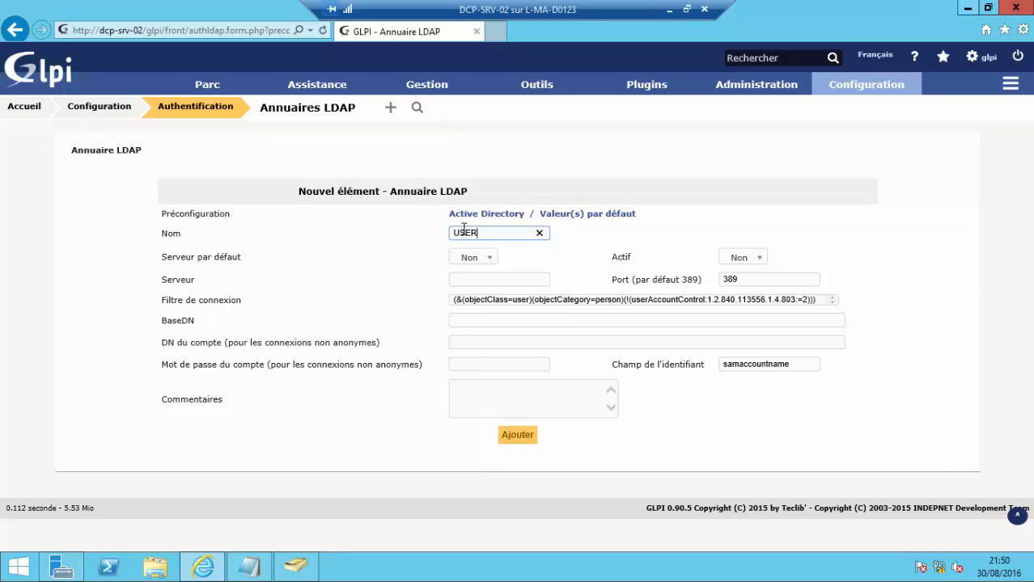
pyautogui.write('-ACCOUNT')
pyautogui.click(487, 258)
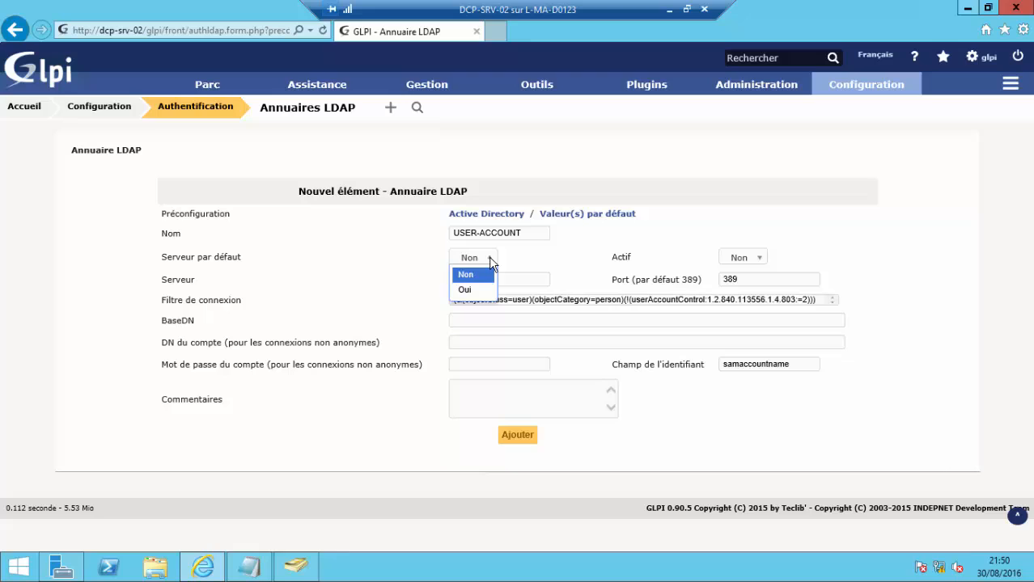
pyautogui.click(466, 290)
pyautogui.click(753, 259)
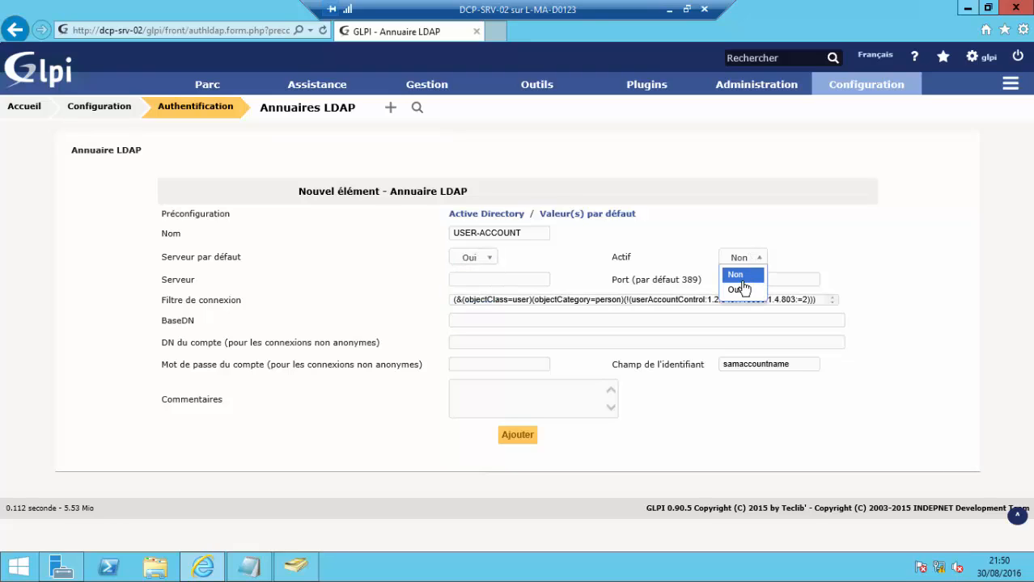
pyautogui.click(738, 289)
# - Enter 11.0.0.1 as the LDAP server address
pyautogui.click(537, 280)
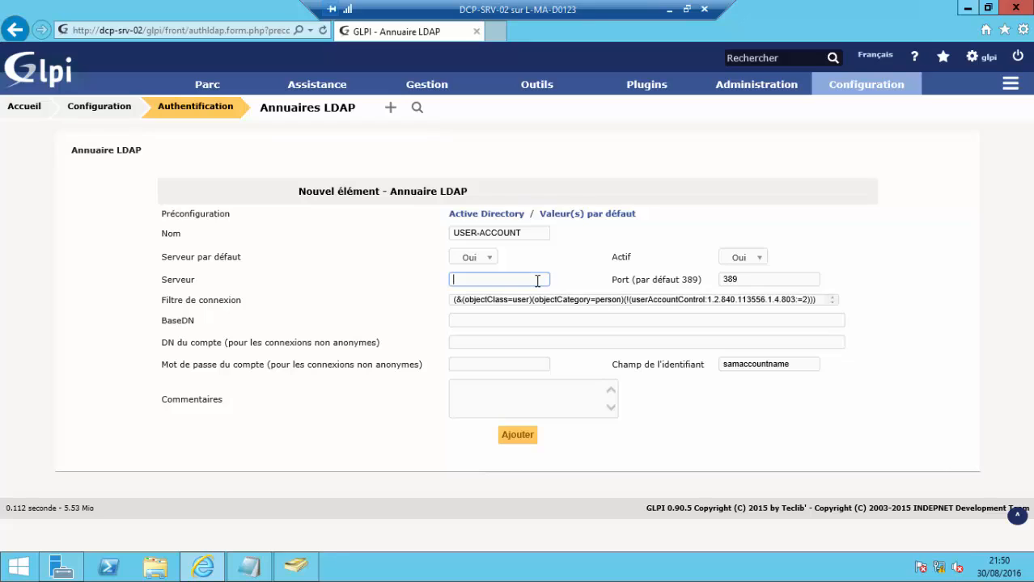
pyautogui.write('11.0.0.1')
pyautogui.click(543, 319)
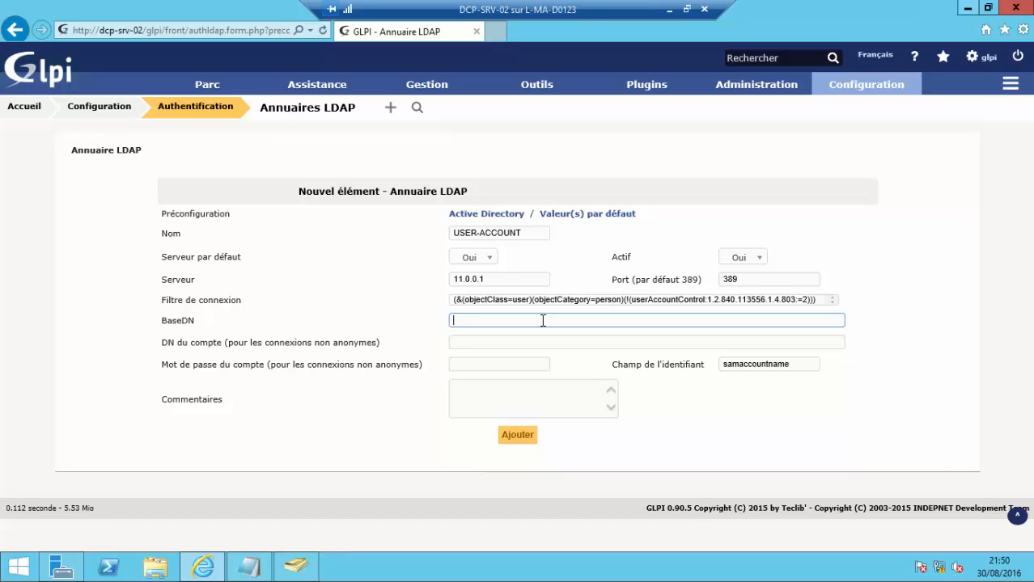
pyautogui.write('dn')
pyautogui.press('BackSpace')
pyautogui.press('BackSpace')
# - Fill BaseDN with ou=GLPI-LAB,dc=prod,dc=lan after checking the domain in Active Directory
pyautogui.click(296, 570)
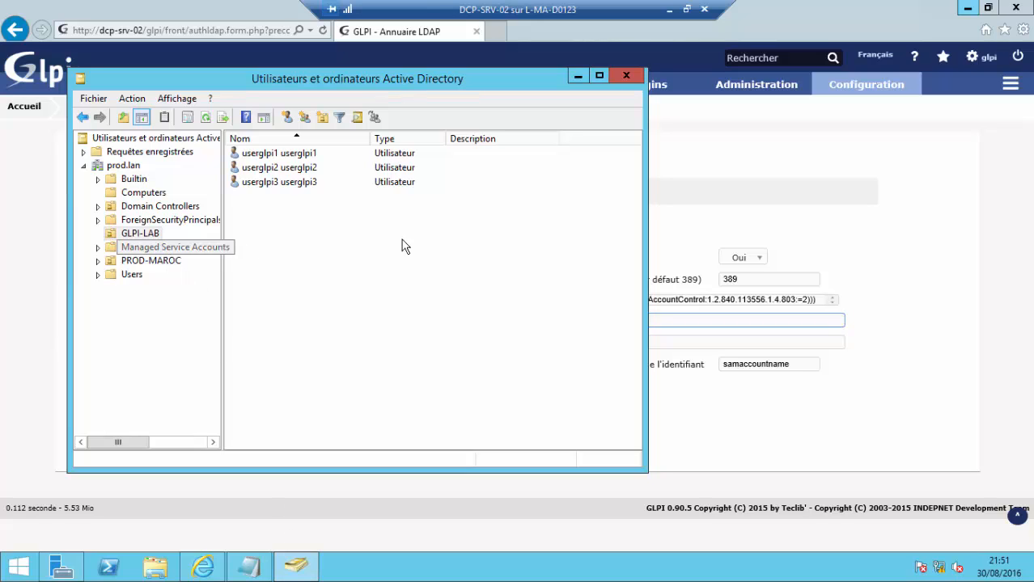
pyautogui.click(578, 78)
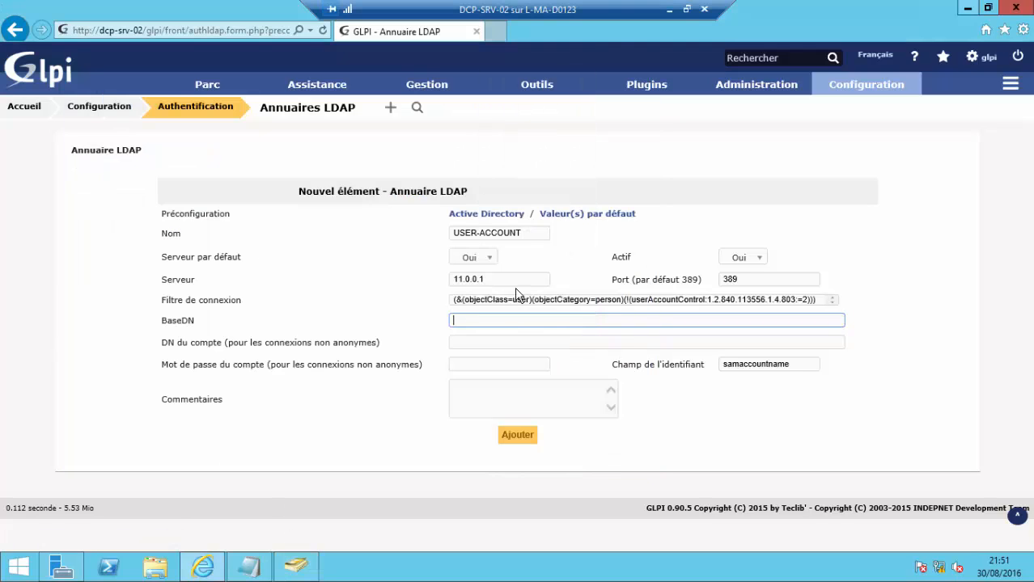
pyautogui.write('ou=GLPI-LAB,dc=')
pyautogui.click(296, 566)
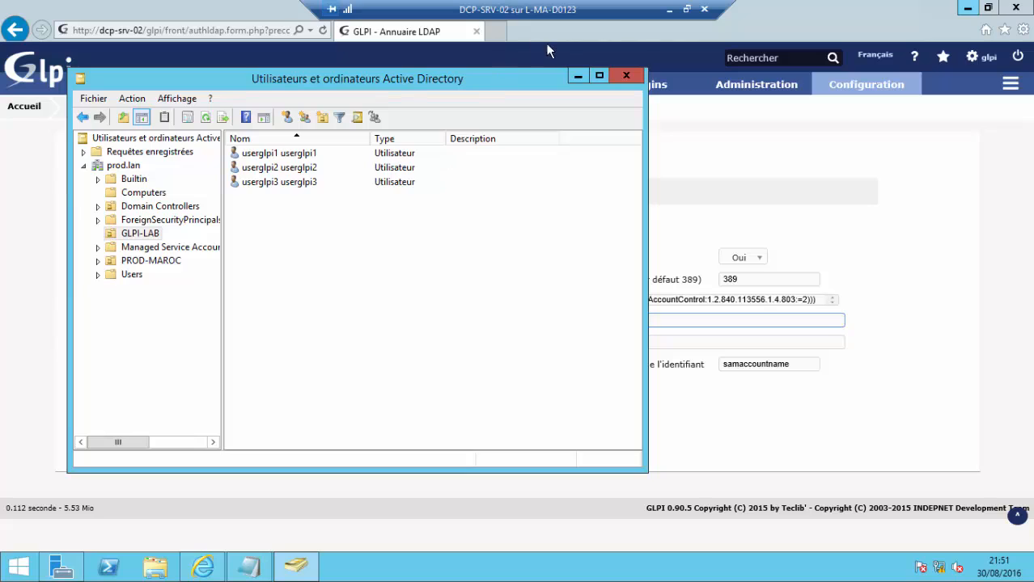
pyautogui.click(575, 76)
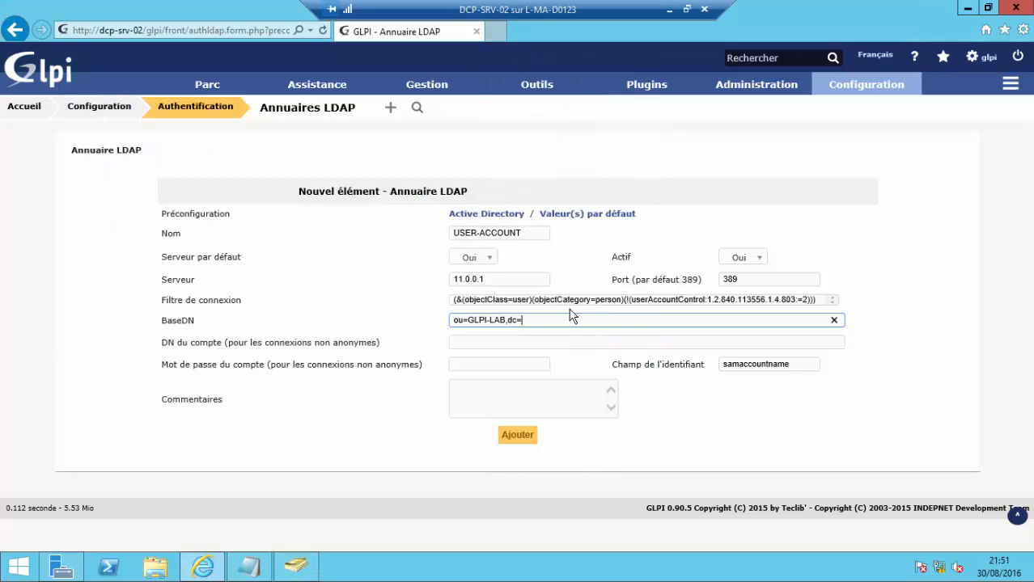
pyautogui.write('prod,dc=lan')
pyautogui.click(561, 342)
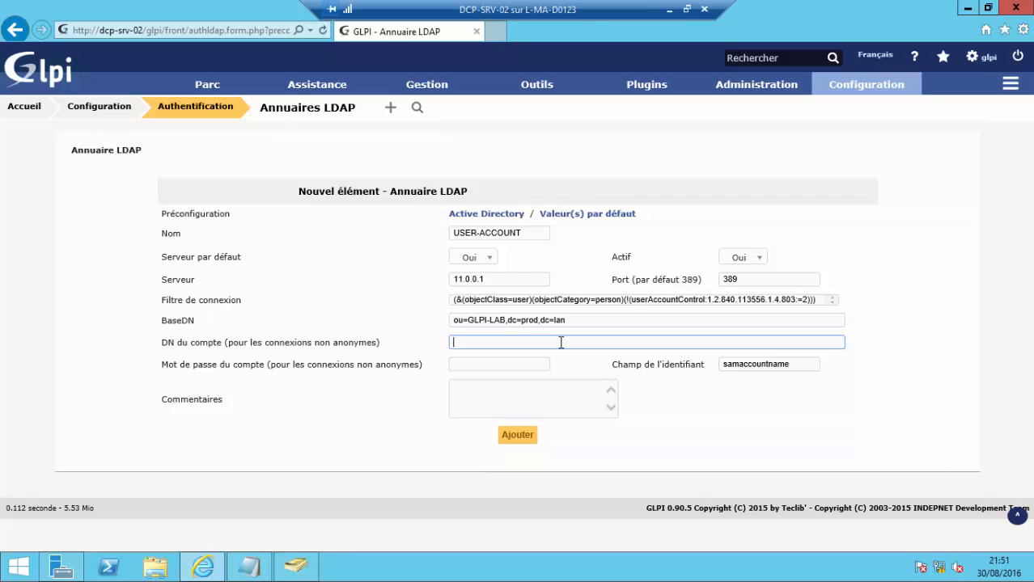
pyautogui.write('A')
pyautogui.press('BackSpace')
# - Find Administrateur in the Users container and enter cn=Administrateur,cn=Users,dc=prod,dc=lan as account DN
pyautogui.click(297, 566)
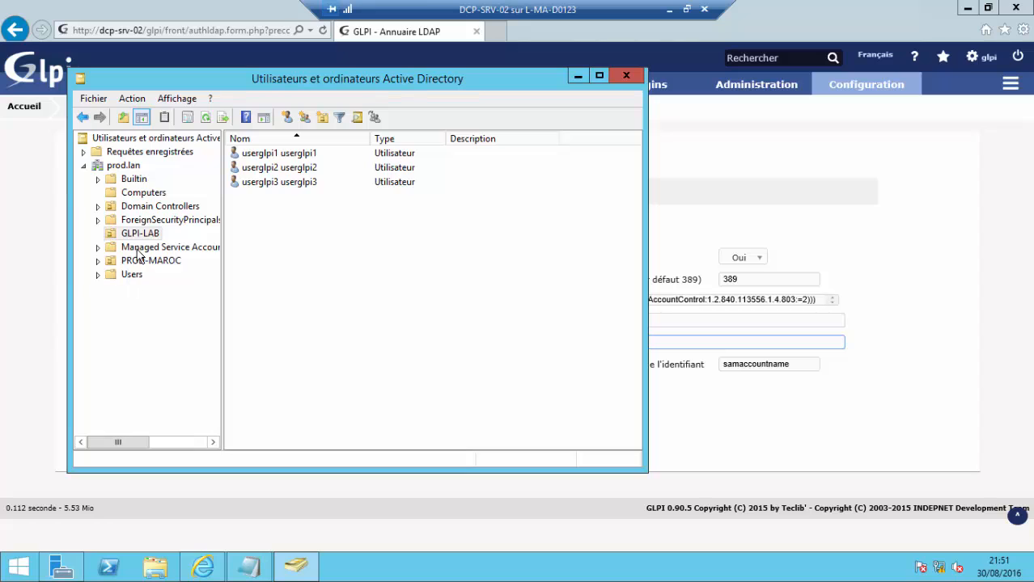
pyautogui.click(128, 180)
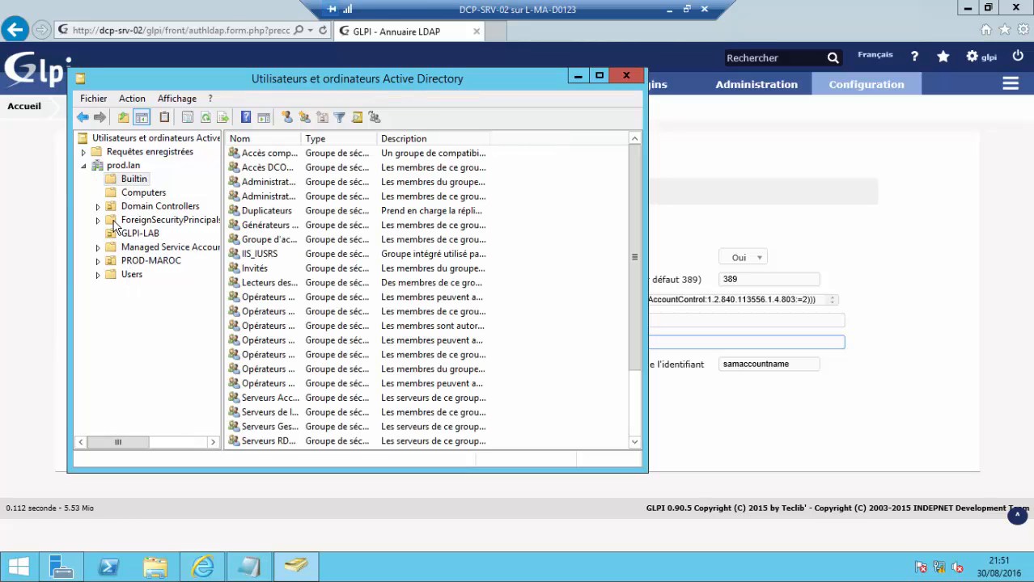
pyautogui.click(129, 275)
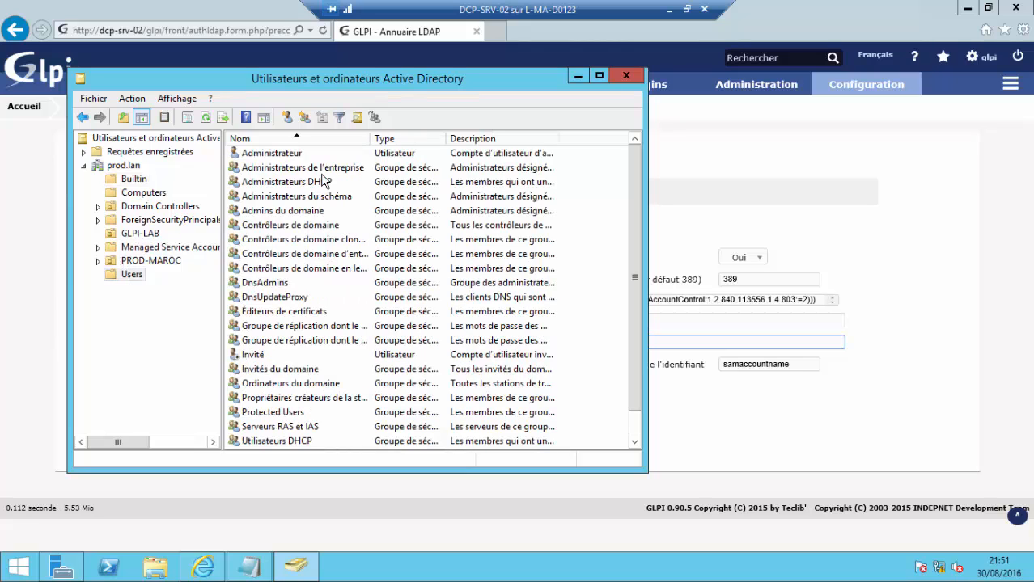
pyautogui.click(290, 152)
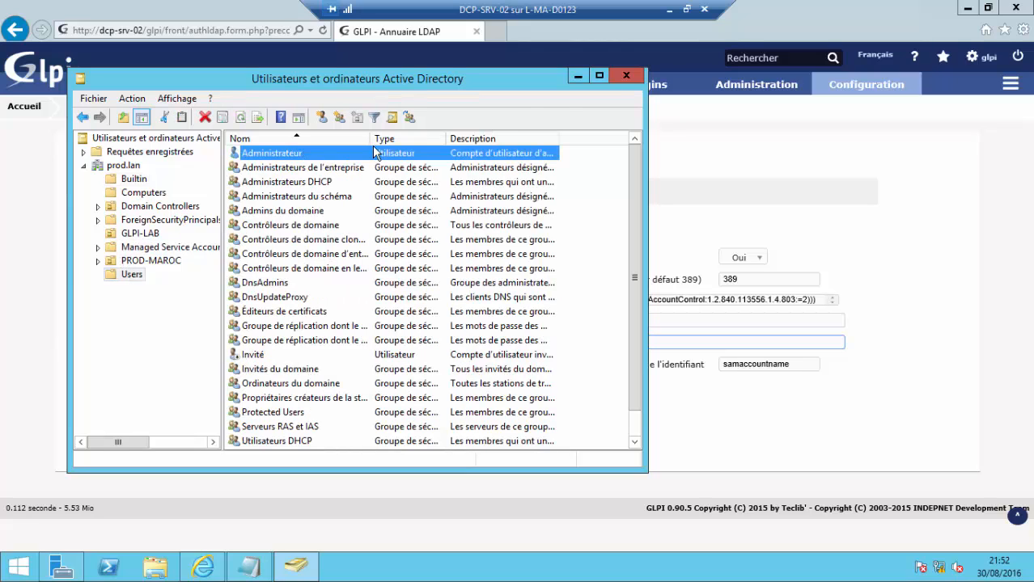
pyautogui.click(577, 78)
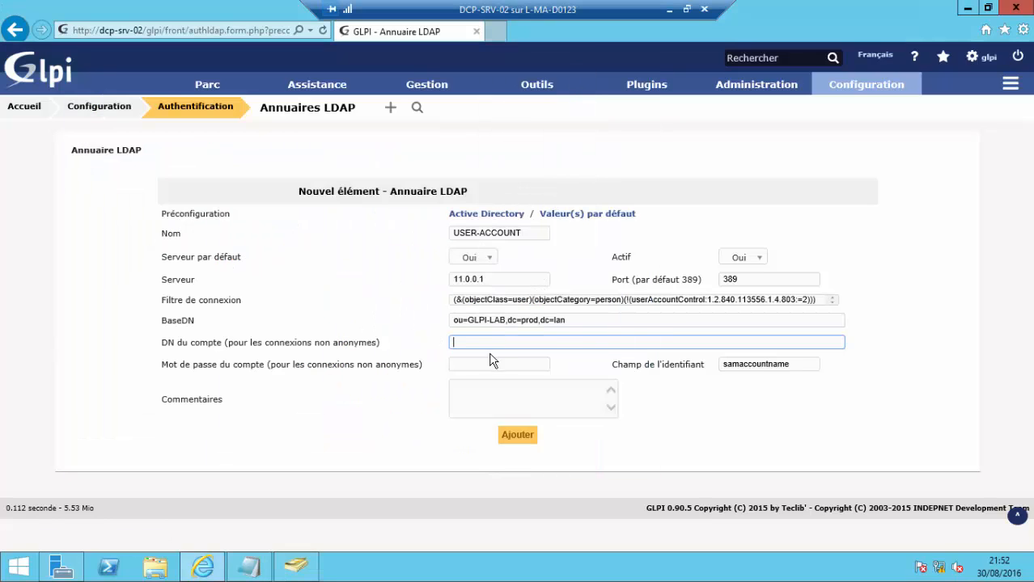
pyautogui.write('cn')
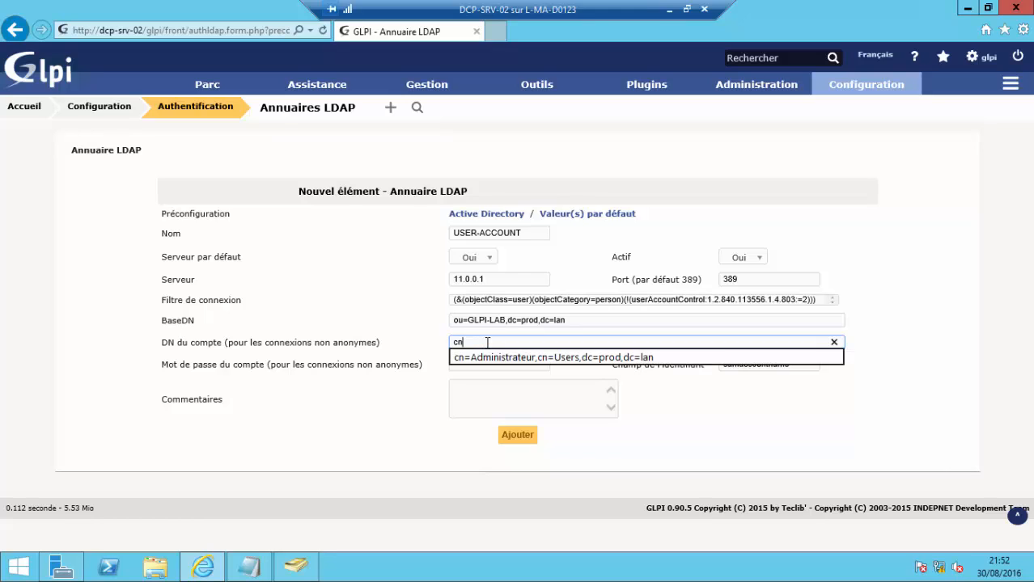
pyautogui.write('=Administrate')
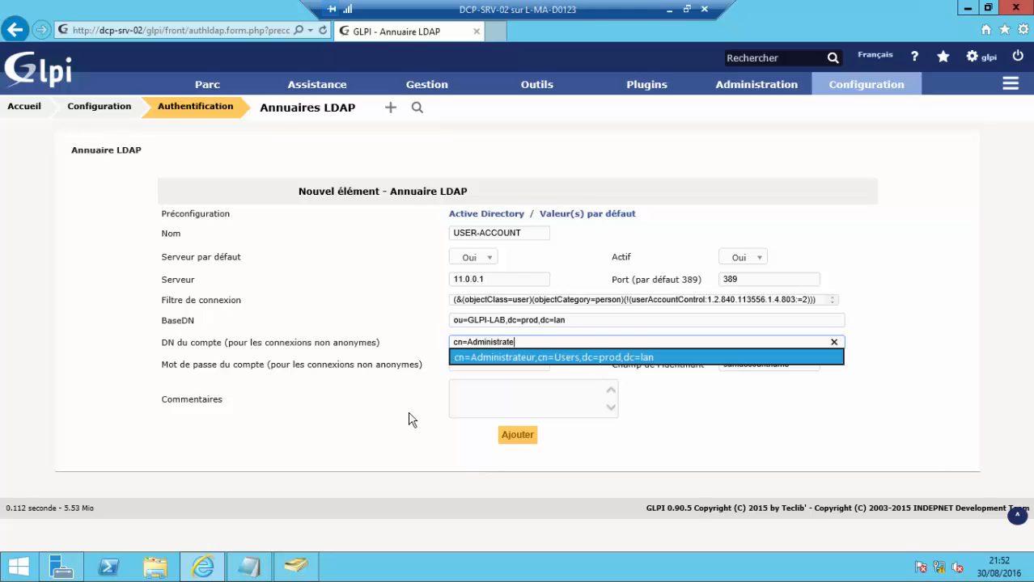
pyautogui.write('ur')
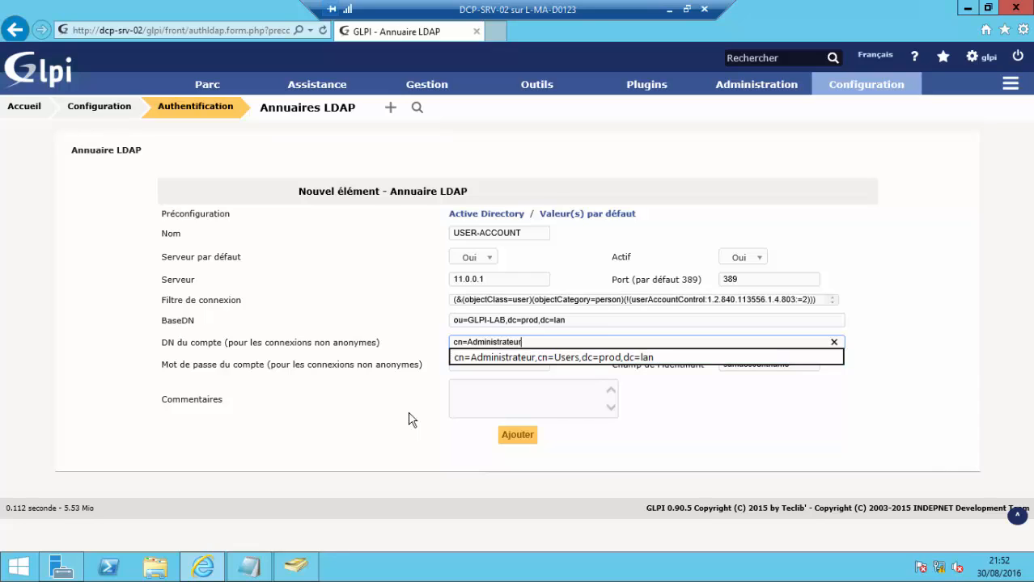
pyautogui.write(',cn=Users,dc=prod,dc=lan')
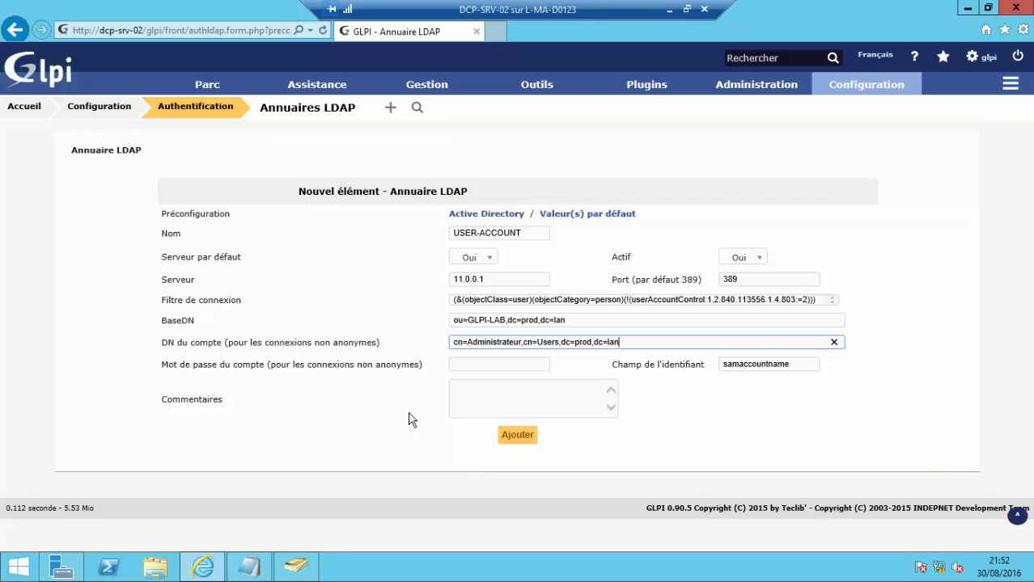
# - Replace the USER-ACCOUNT account password with the correct one and save the new LDAP directory
pyautogui.click(479, 365)
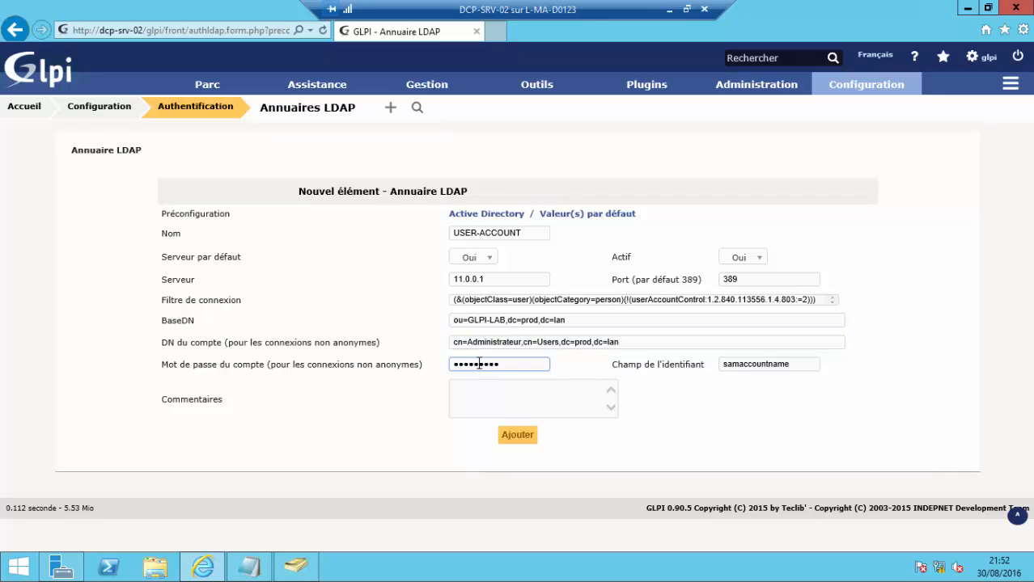
pyautogui.moveTo(505, 364); pyautogui.dragTo(412, 368)
pyautogui.write('•••••')
pyautogui.press('capslock')
pyautogui.write('••••')
pyautogui.click(518, 436)
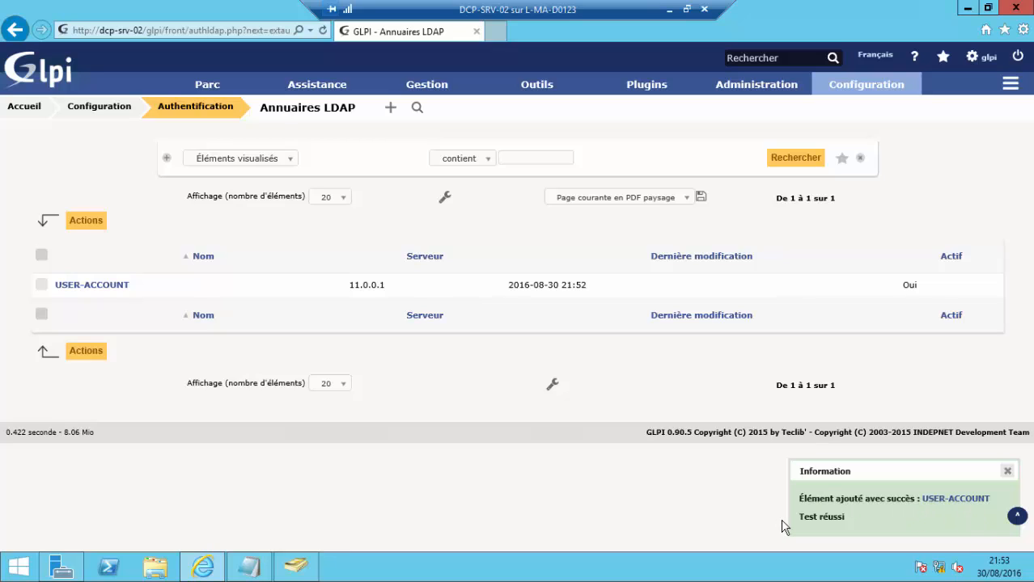
# - Run the USER-ACCOUNT connection test and confirm the success message
pyautogui.click(85, 287)
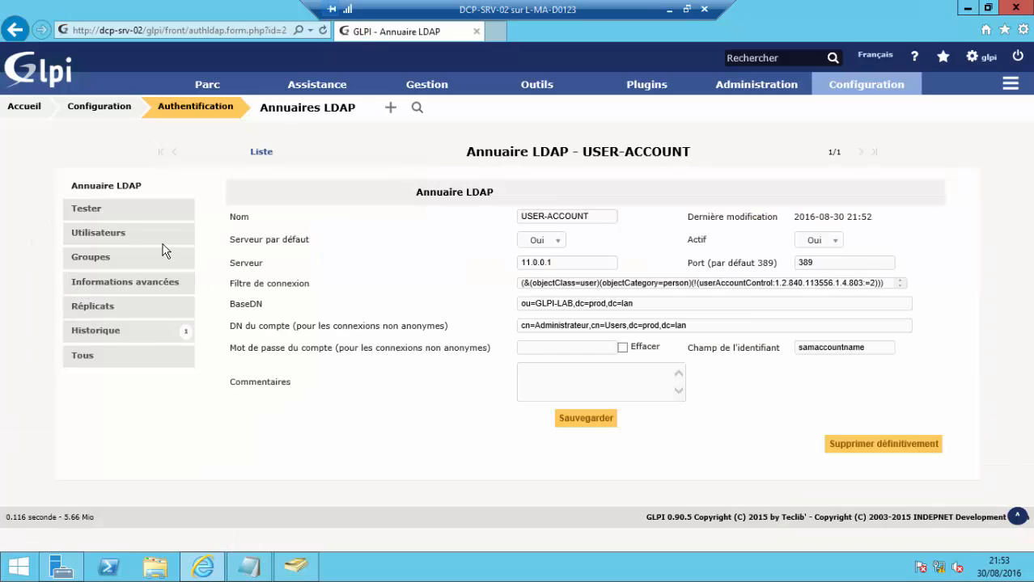
pyautogui.click(91, 215)
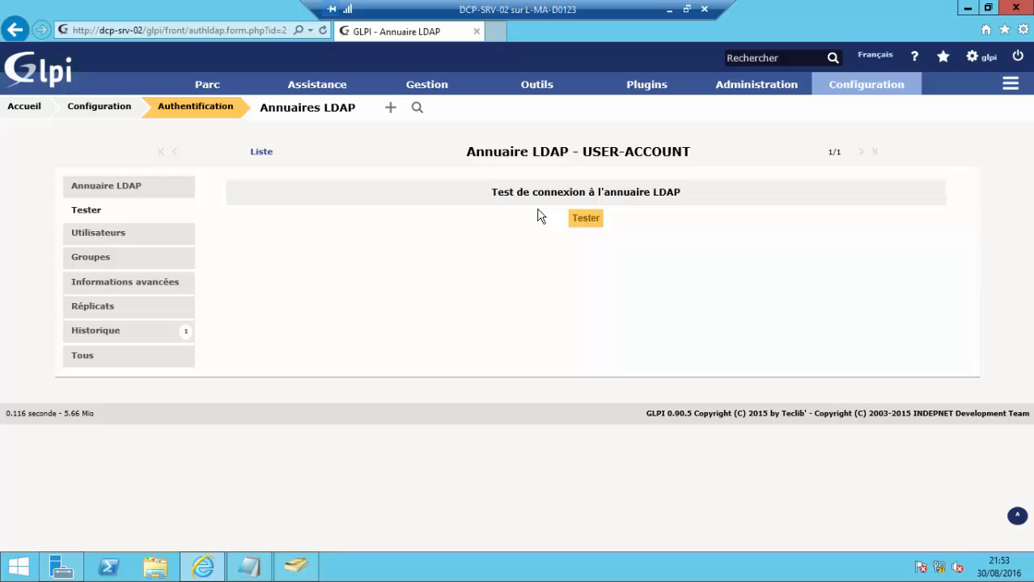
pyautogui.click(586, 219)
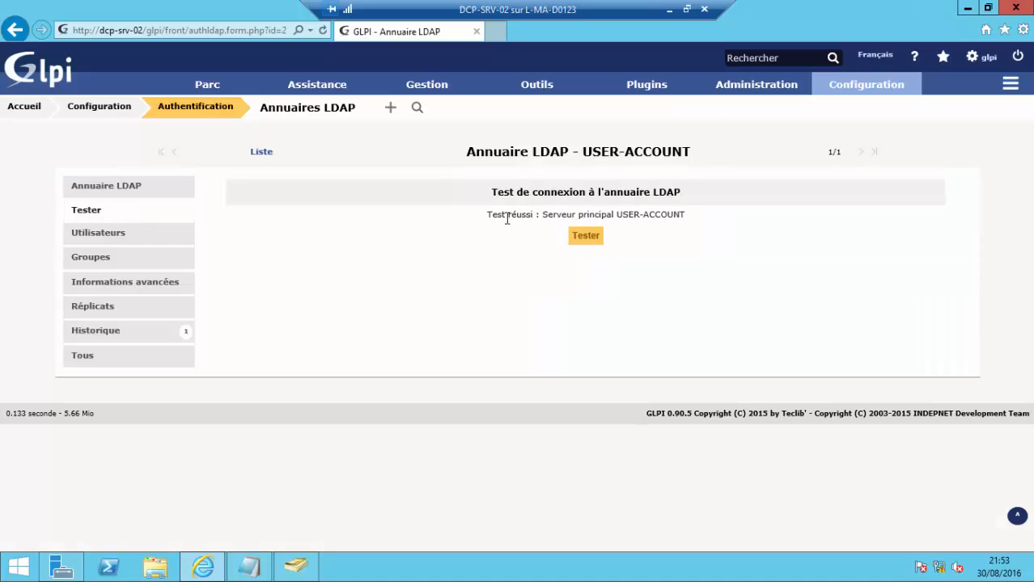
pyautogui.moveTo(488, 215); pyautogui.dragTo(679, 222)
pyautogui.click(428, 292)
# - Go to Administration > Utilisateurs to show the six existing accounts
pyautogui.moveTo(833, 84)
pyautogui.moveTo(773, 92)
pyautogui.click(752, 111)
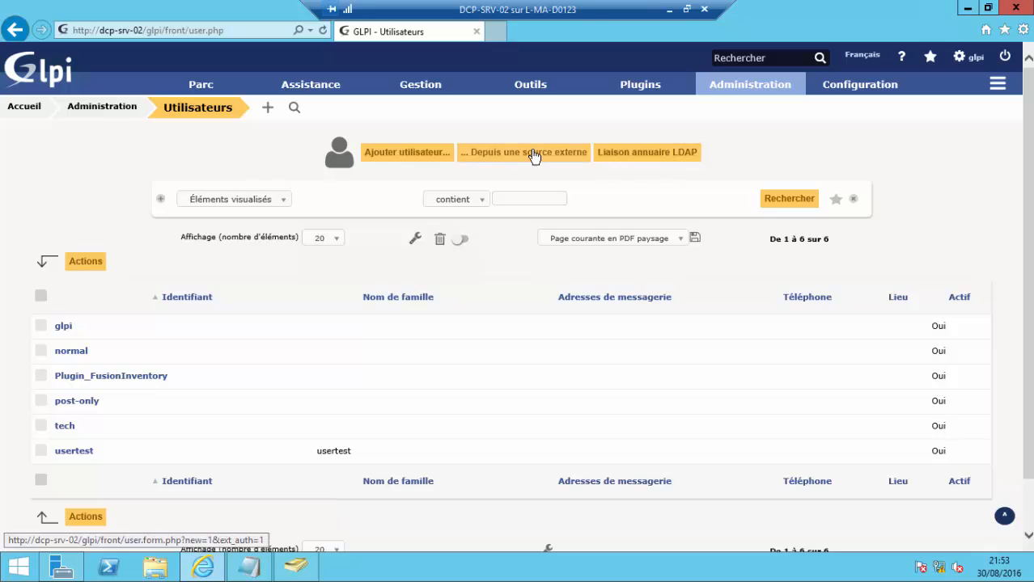
# - Run the LDAP new-user import and synchronisation searches; neither finds any users
pyautogui.click(633, 157)
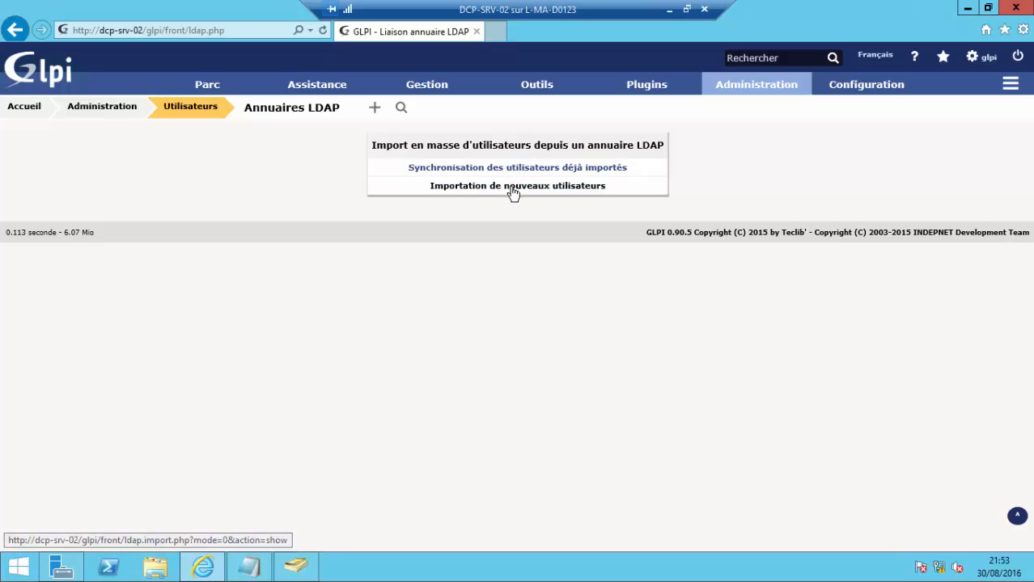
pyautogui.click(512, 186)
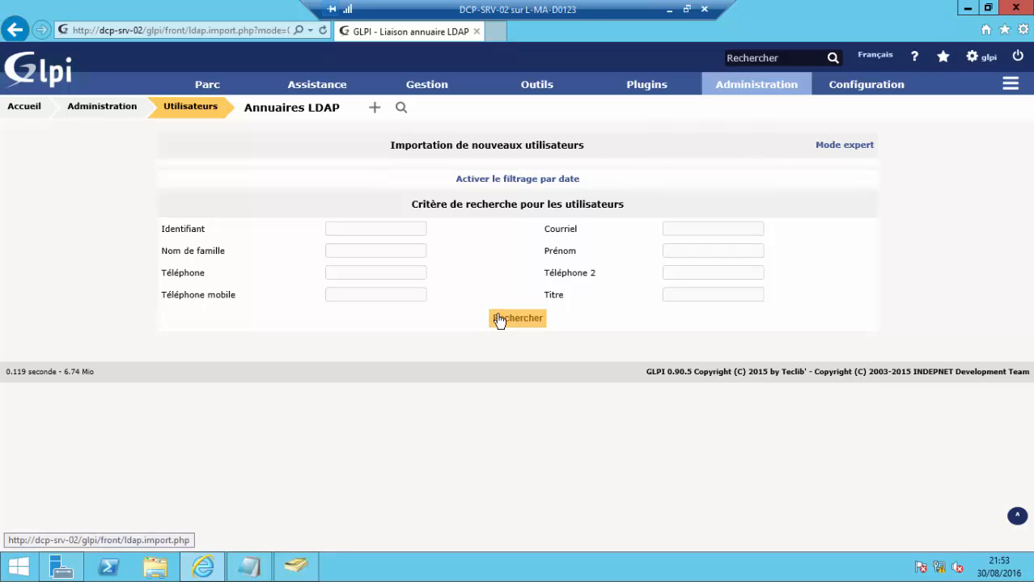
pyautogui.click(502, 322)
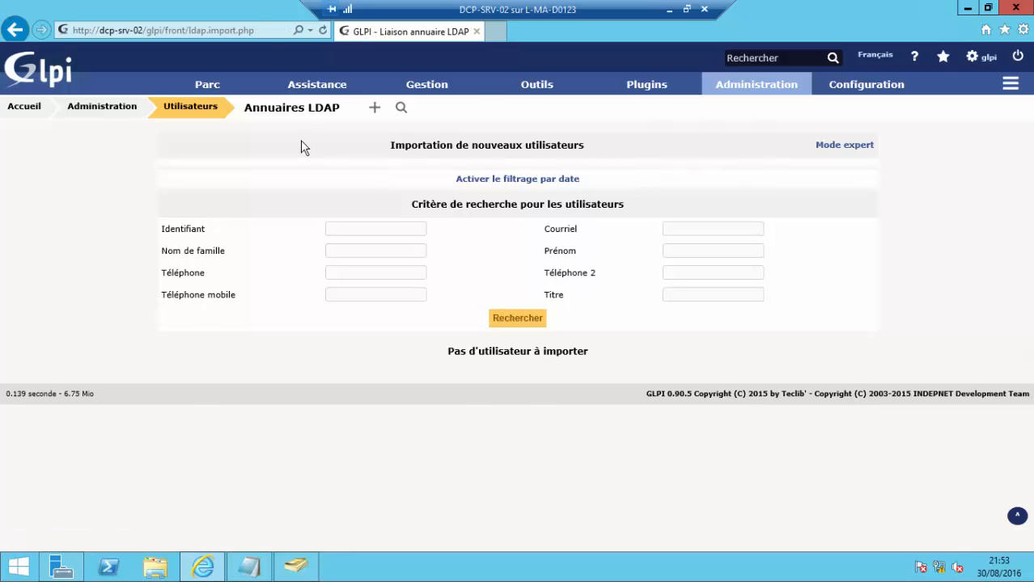
pyautogui.click(289, 109)
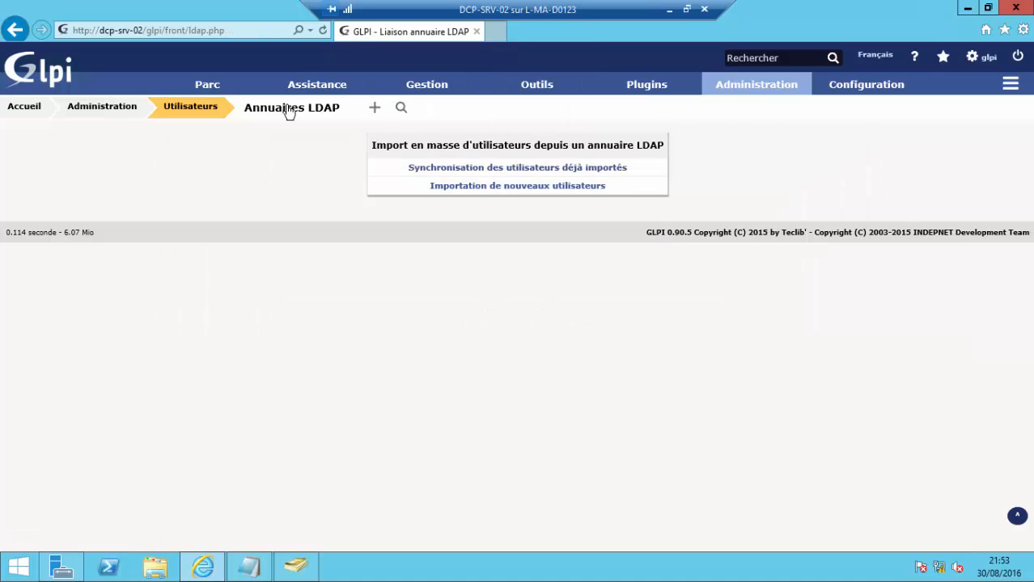
pyautogui.click(463, 168)
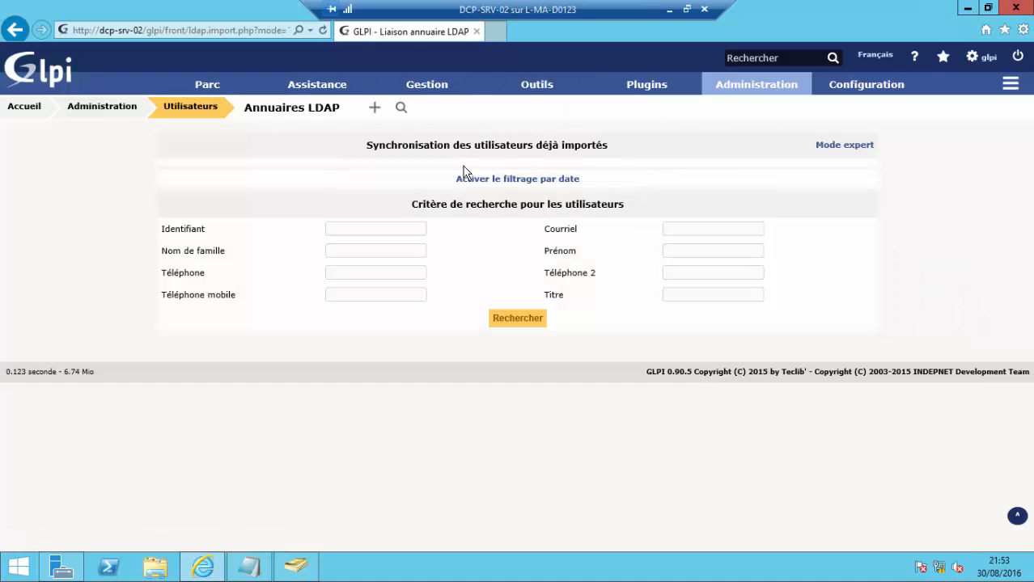
pyautogui.click(516, 321)
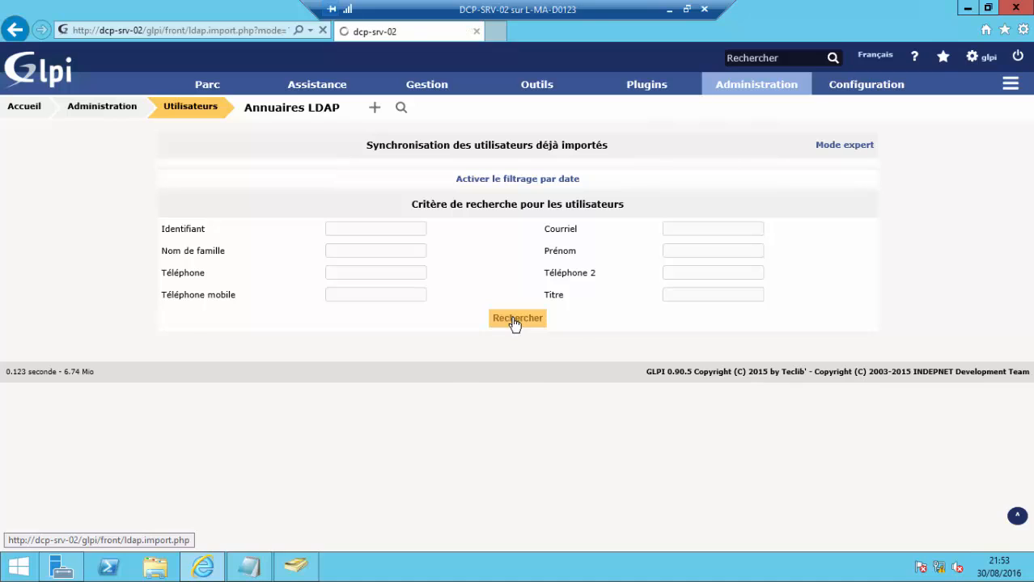
# - Retry the new-user import search, then switch to Active Directory Users and Computers
pyautogui.click(316, 109)
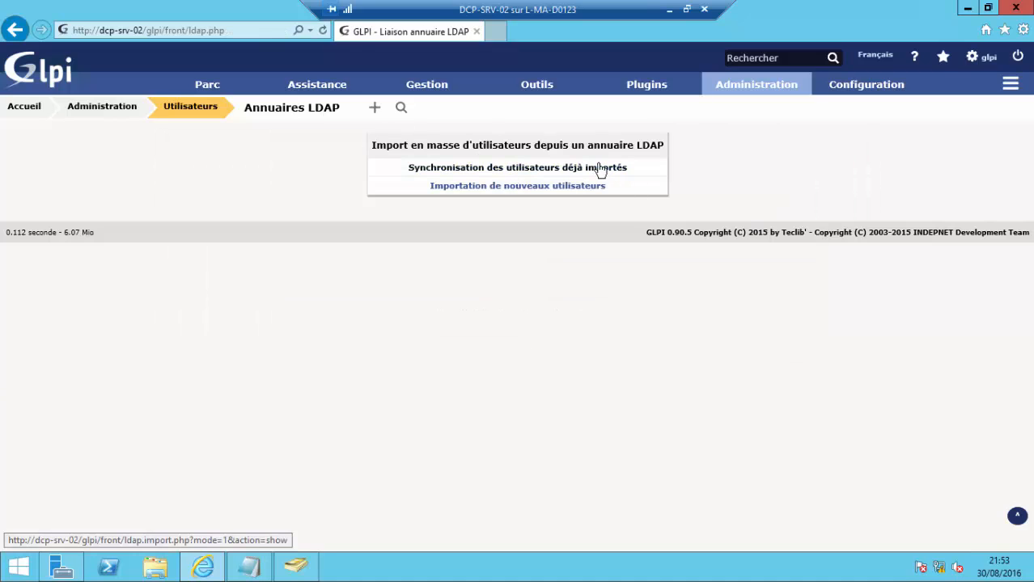
pyautogui.click(542, 188)
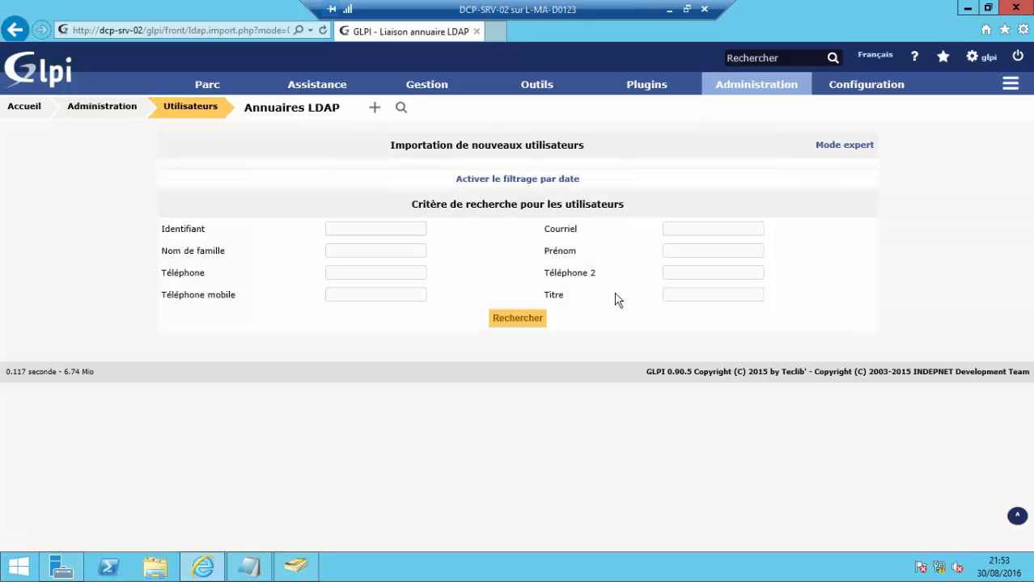
pyautogui.click(519, 318)
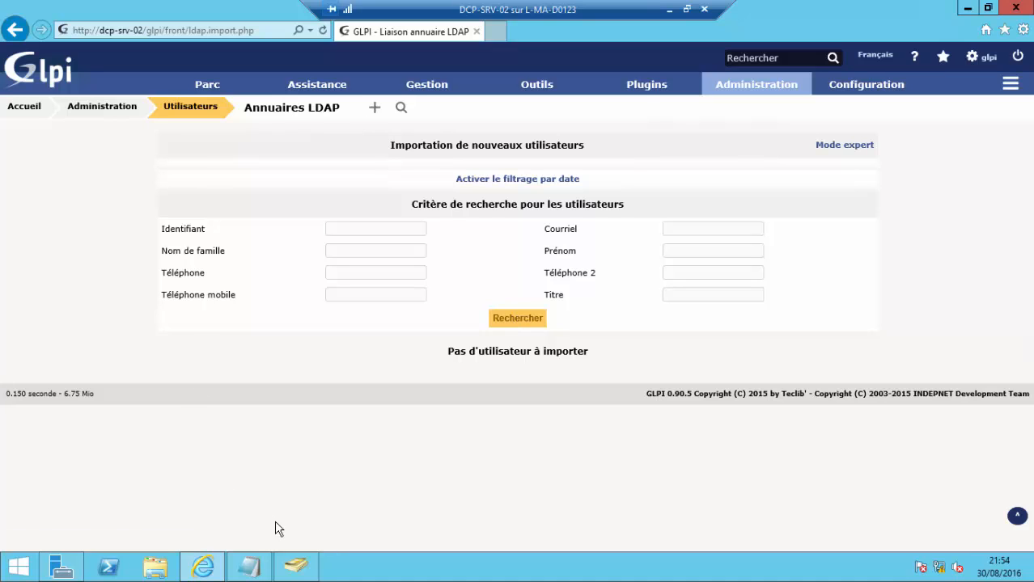
pyautogui.click(296, 567)
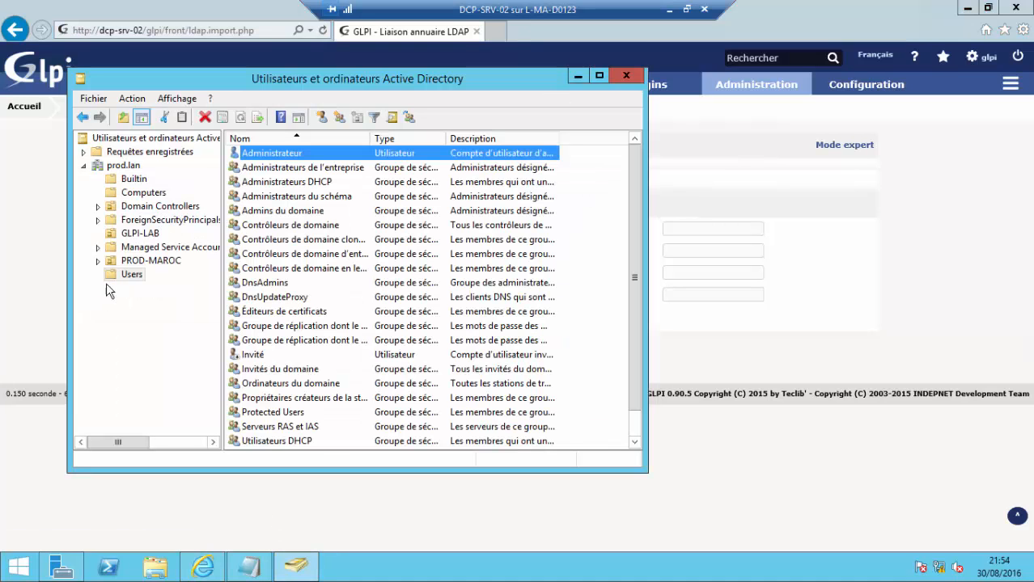
# - In the GLPI-LAB OU, start a new user userglpi4 with logon name userglpi4
pyautogui.click(139, 234)
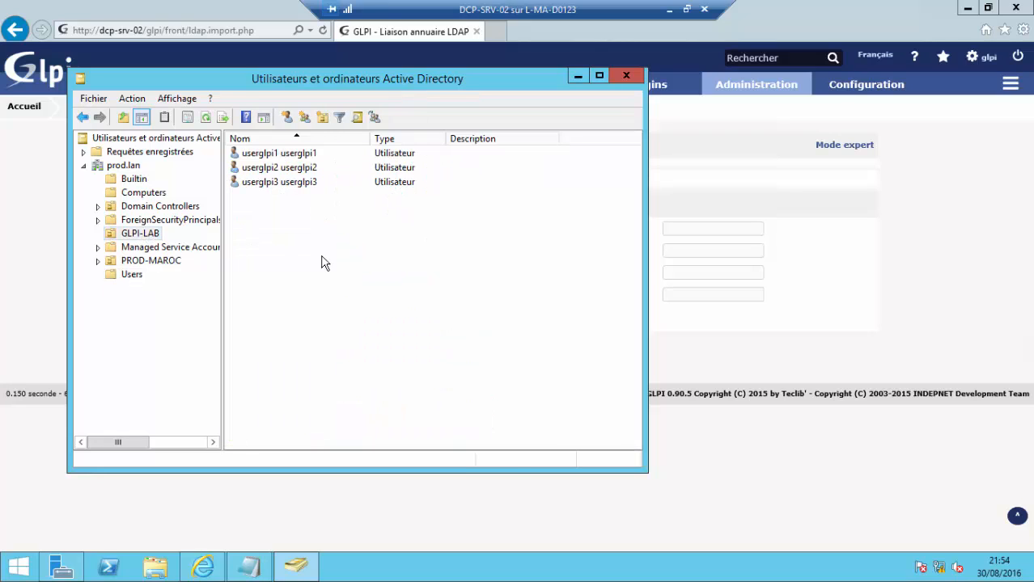
pyautogui.rightClick(352, 265)
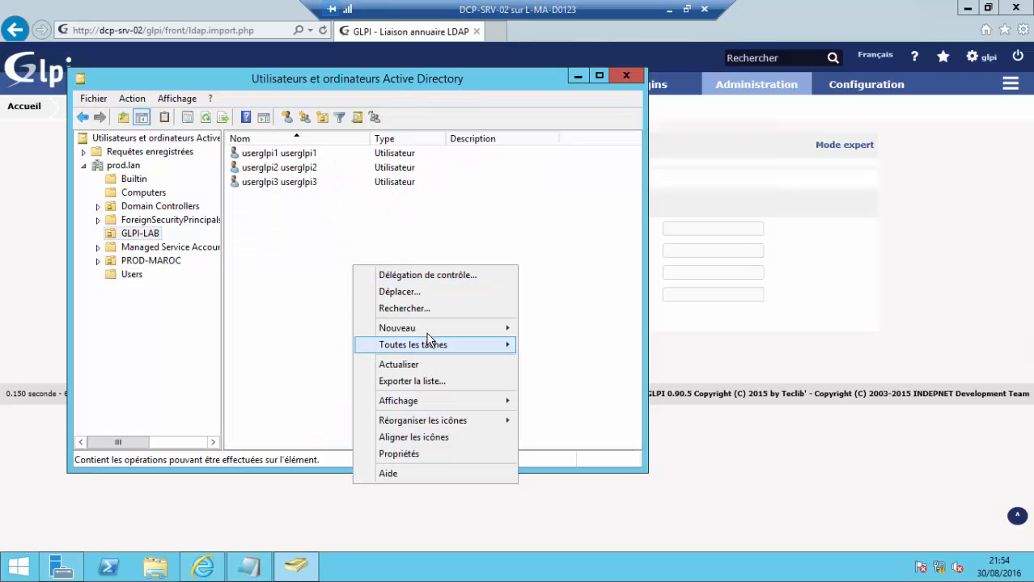
pyautogui.moveTo(443, 333)
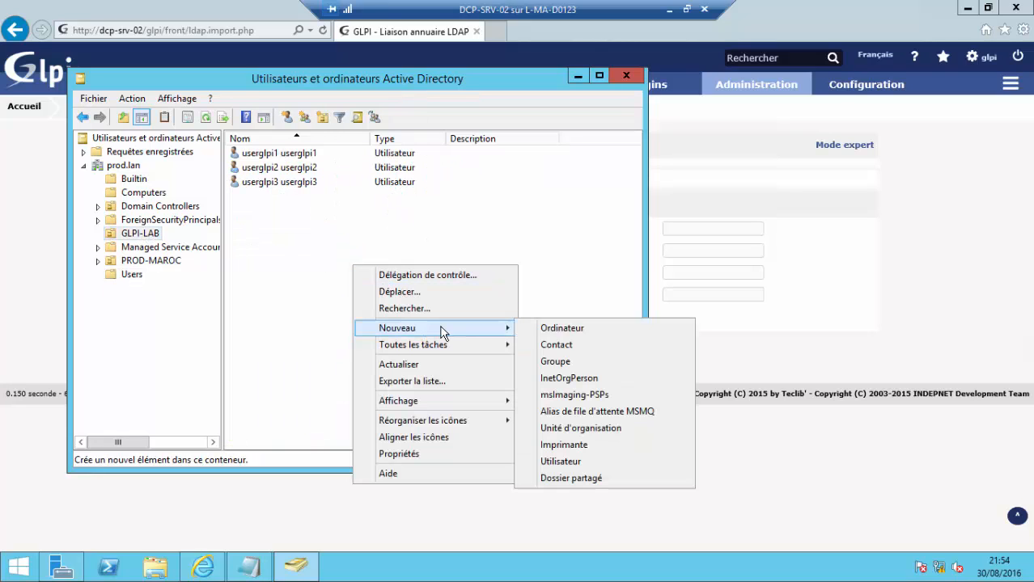
pyautogui.click(596, 463)
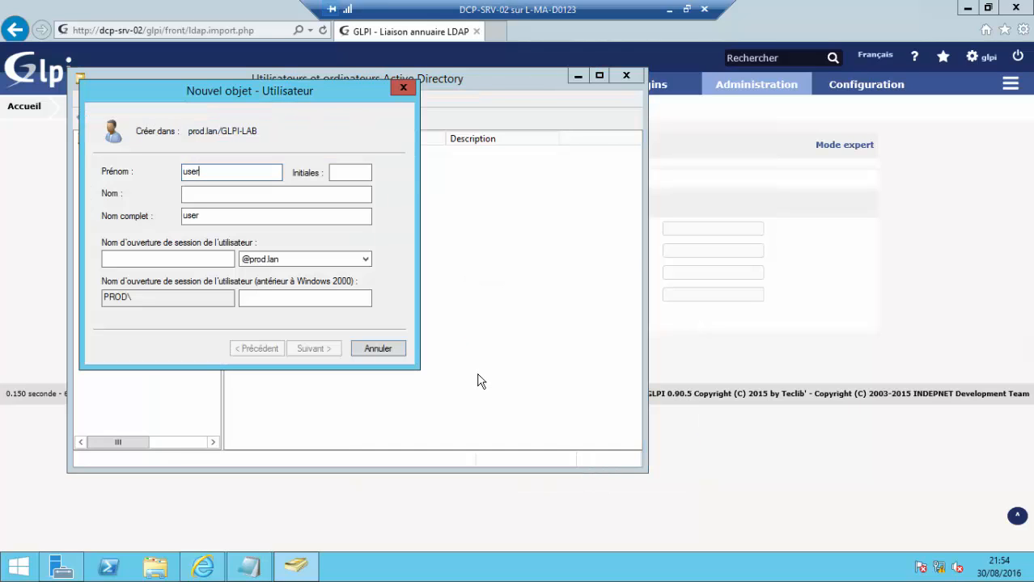
pyautogui.write('userGP')
pyautogui.moveTo(174, 173); pyautogui.dragTo(141, 172)
pyautogui.hotkey('ctrl', 'c')
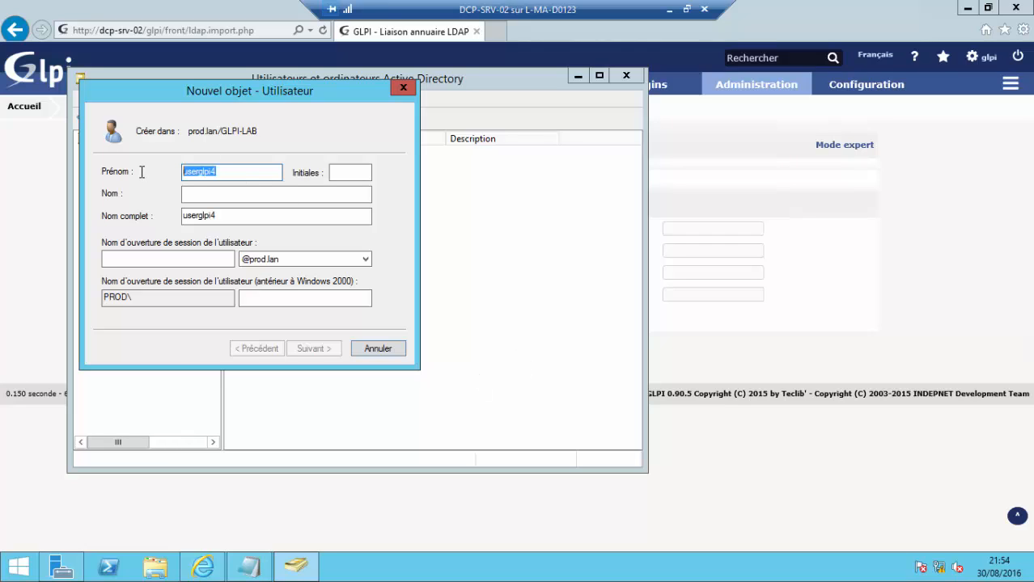
pyautogui.click(192, 257)
pyautogui.hotkey('ctrl', 'v')
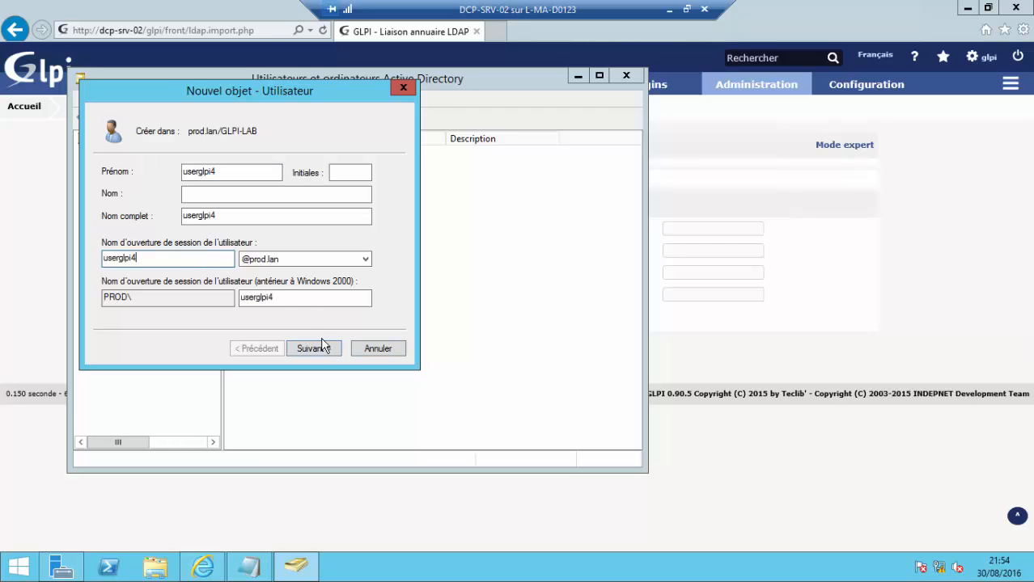
# - Untick change-at-next-logon, set the password to never expire, then cancel the new user
pyautogui.click(323, 349)
pyautogui.click(106, 221)
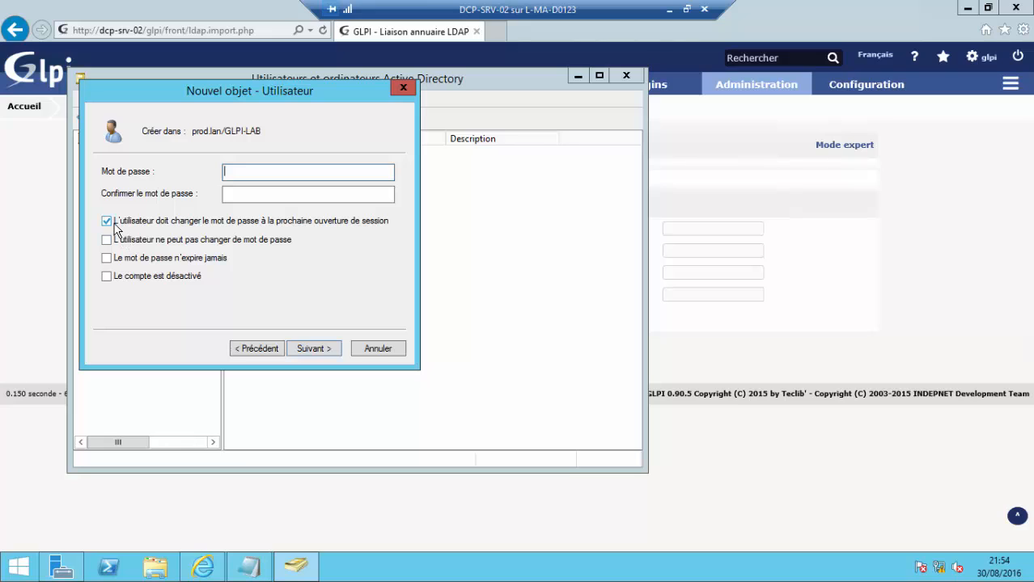
pyautogui.click(107, 258)
pyautogui.click(381, 349)
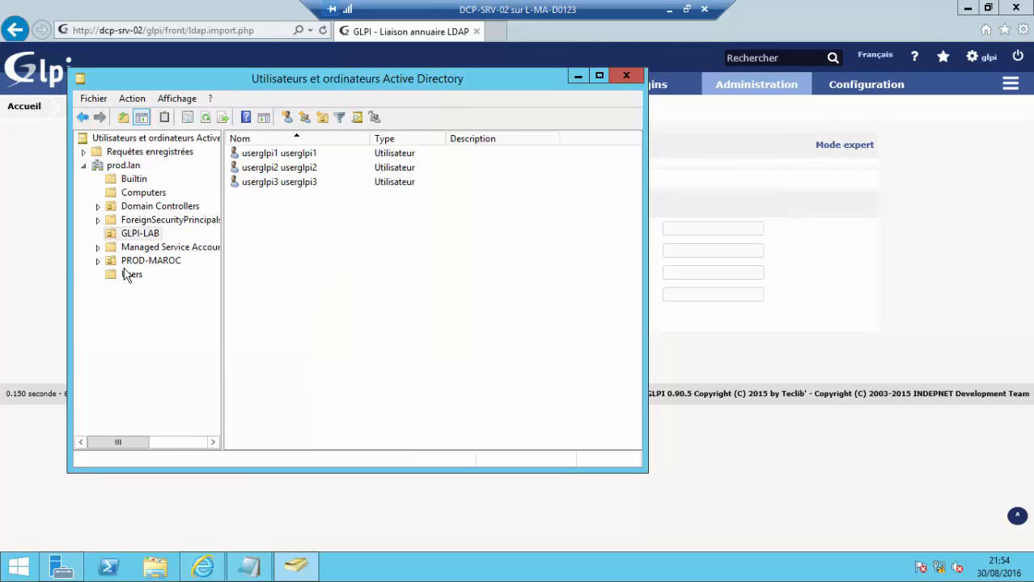
# - Create a new organizational unit TEST under the prod.lan domain
pyautogui.rightClick(116, 166)
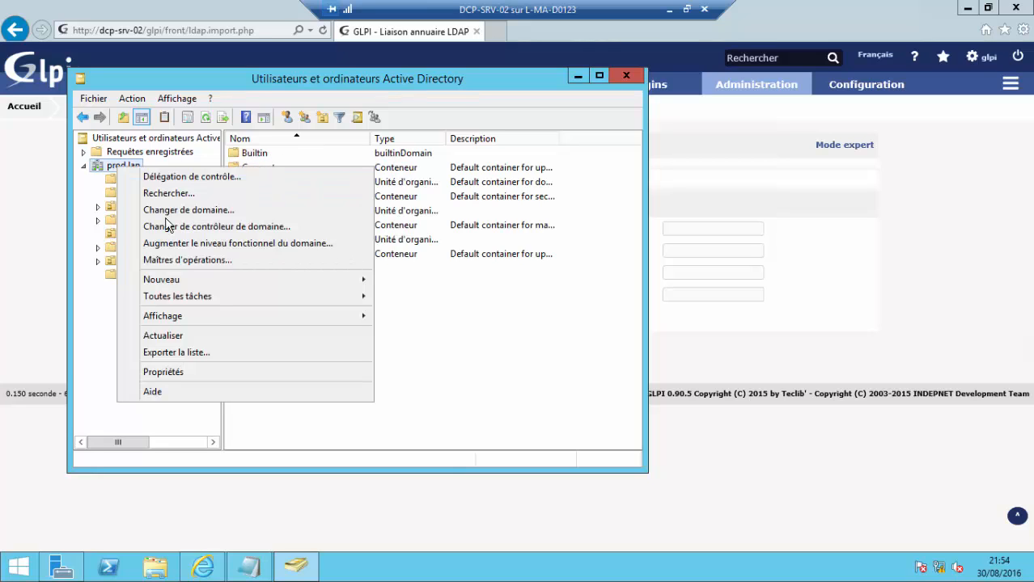
pyautogui.moveTo(261, 284)
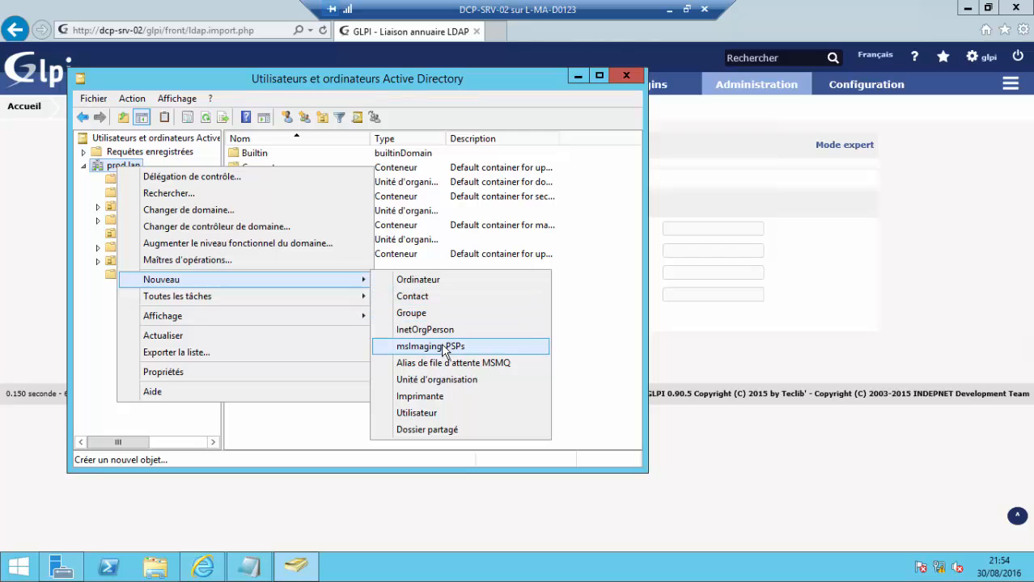
pyautogui.click(439, 380)
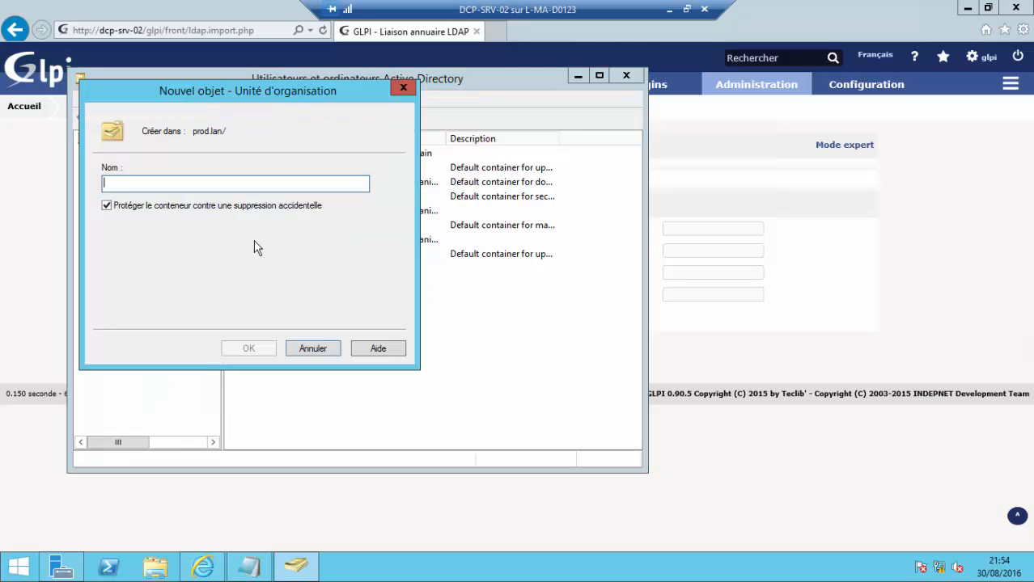
pyautogui.write('TEST')
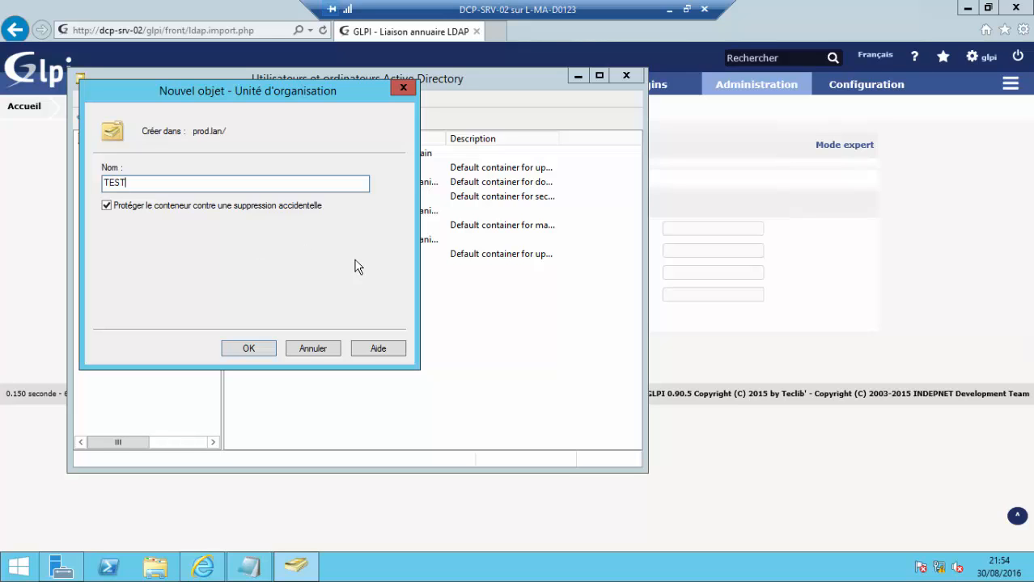
pyautogui.click(261, 346)
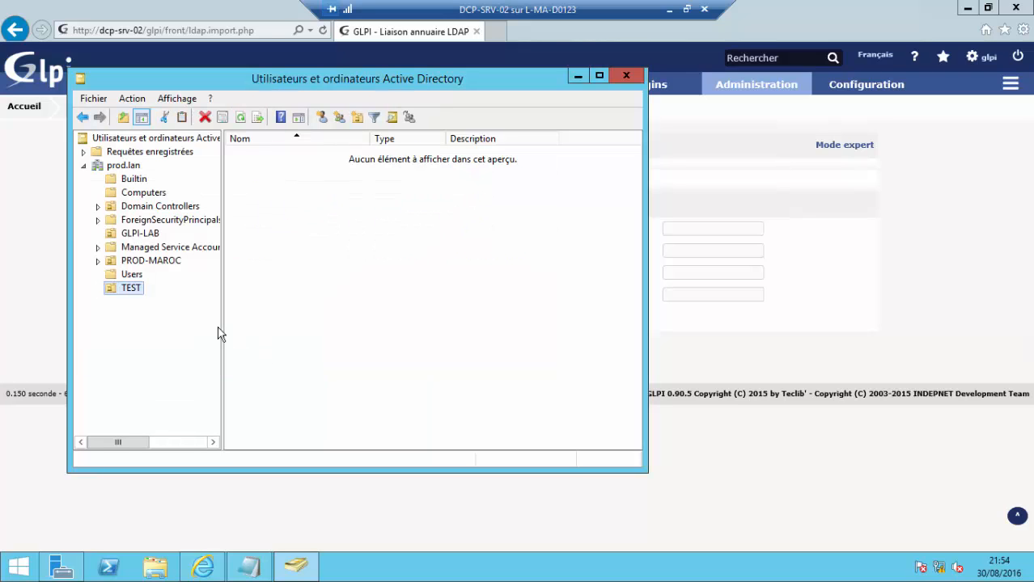
# - Move userglpi1–userglpi3 from GLPI-LAB into TEST, suppressing the move warning, and minimize the console
pyautogui.rightClick(327, 191)
pyautogui.click(134, 234)
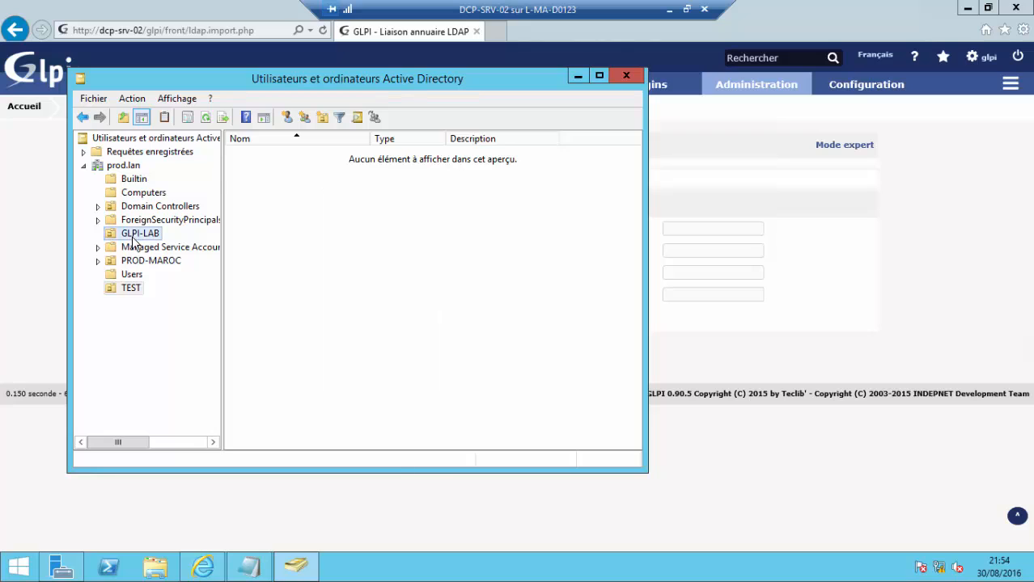
pyautogui.moveTo(292, 203); pyautogui.dragTo(255, 162)
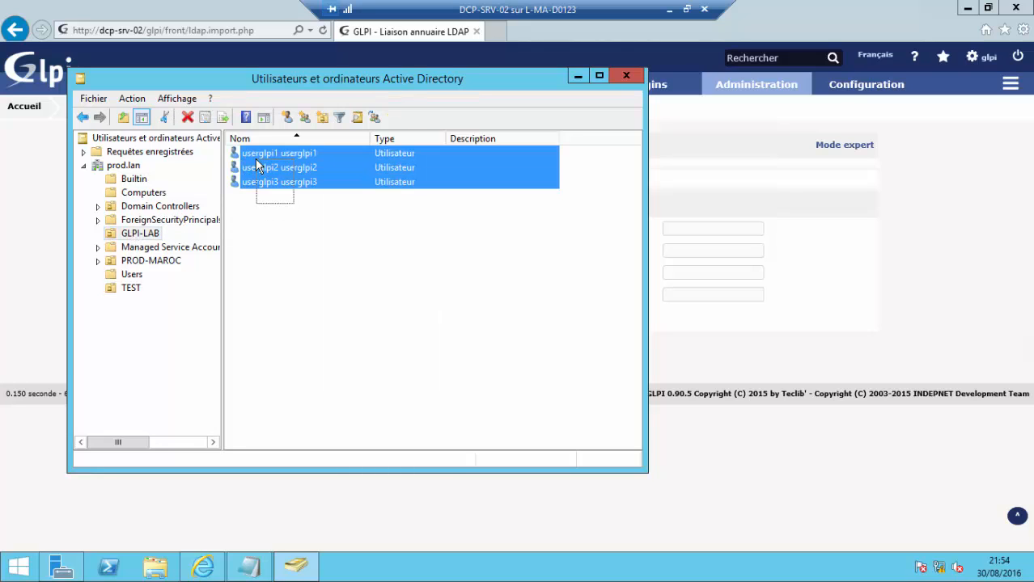
pyautogui.moveTo(227, 197); pyautogui.dragTo(132, 290)
pyautogui.click(282, 299)
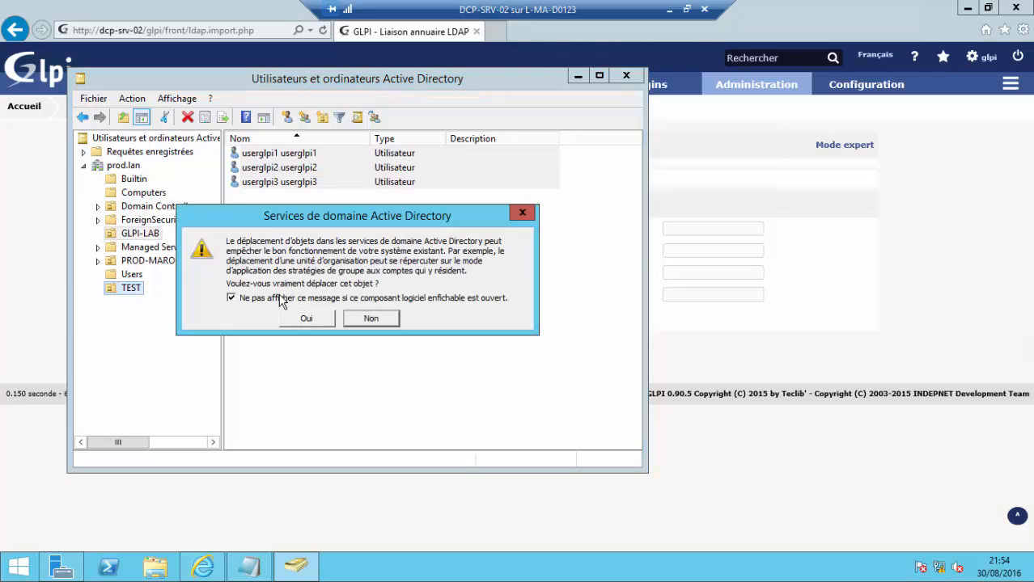
pyautogui.click(294, 322)
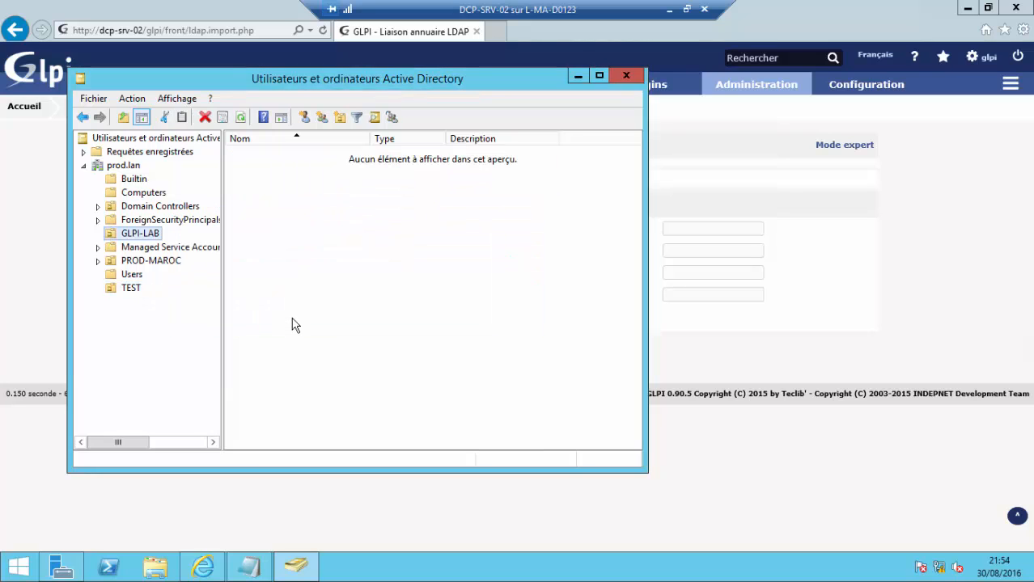
pyautogui.click(131, 289)
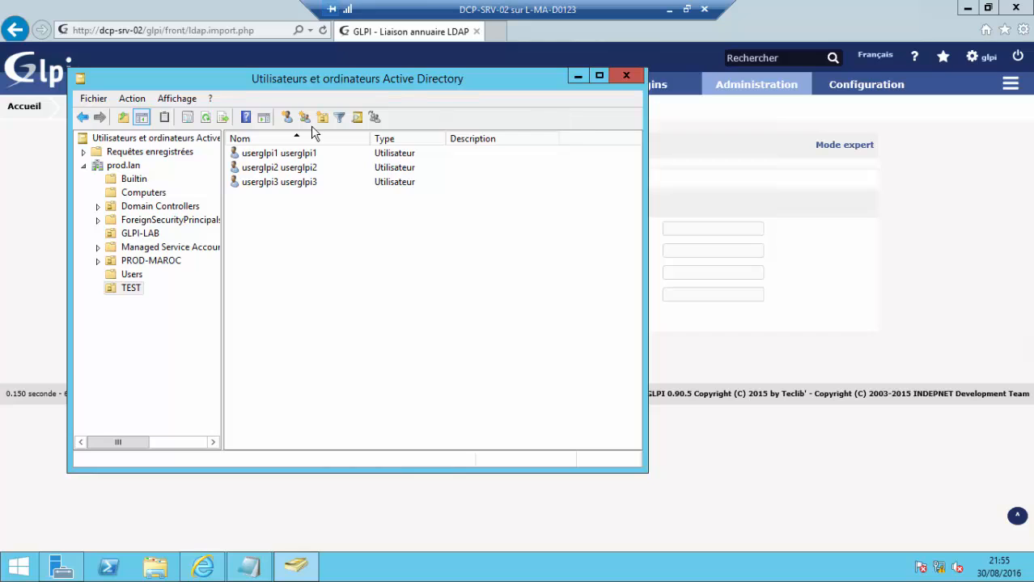
pyautogui.click(578, 76)
# - Navigate through Configuration > Authentification > Annuaires LDAP back to the USER-ACCOUNT directory
pyautogui.moveTo(856, 89)
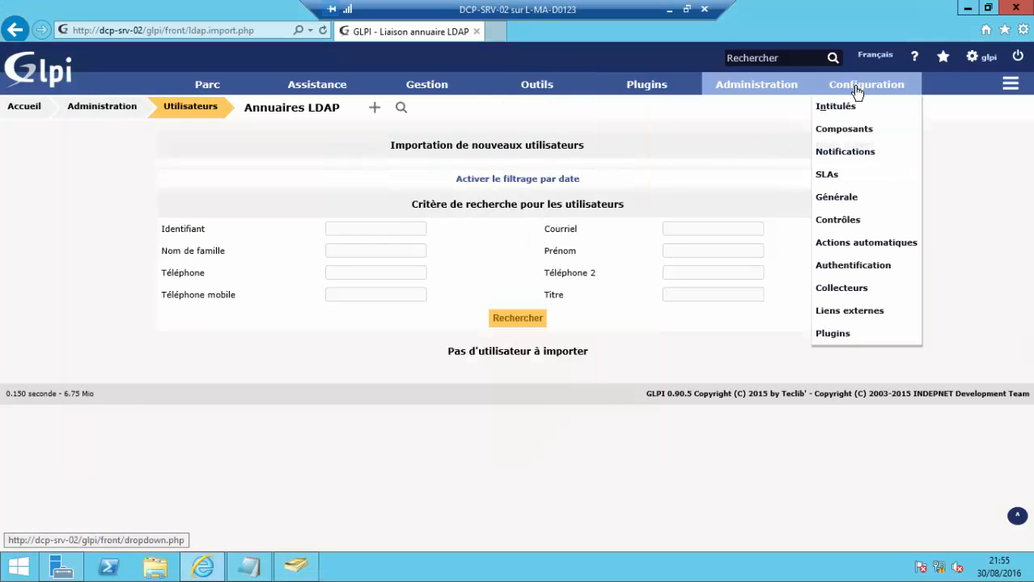
pyautogui.click(849, 267)
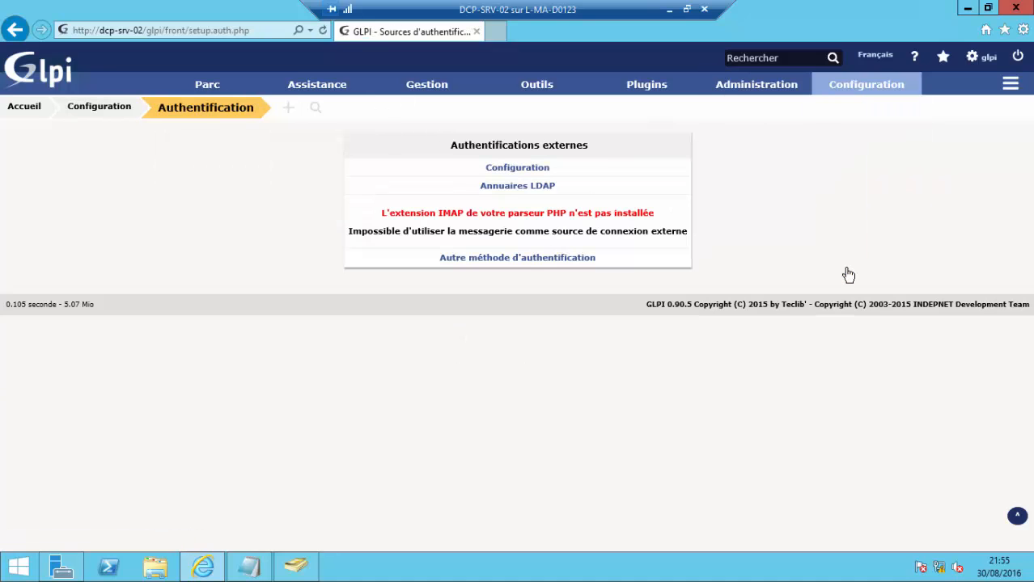
pyautogui.click(514, 173)
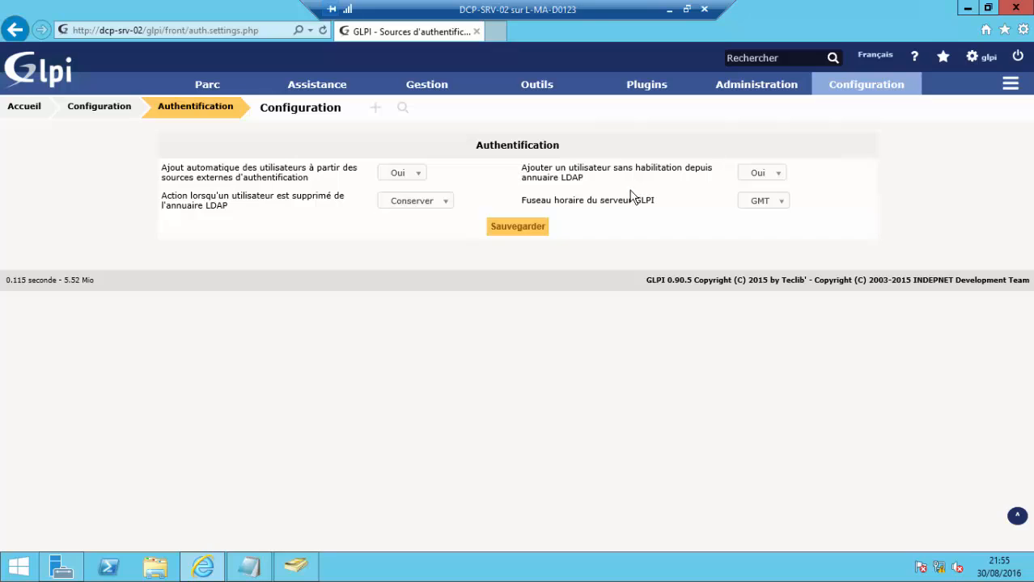
pyautogui.moveTo(849, 96)
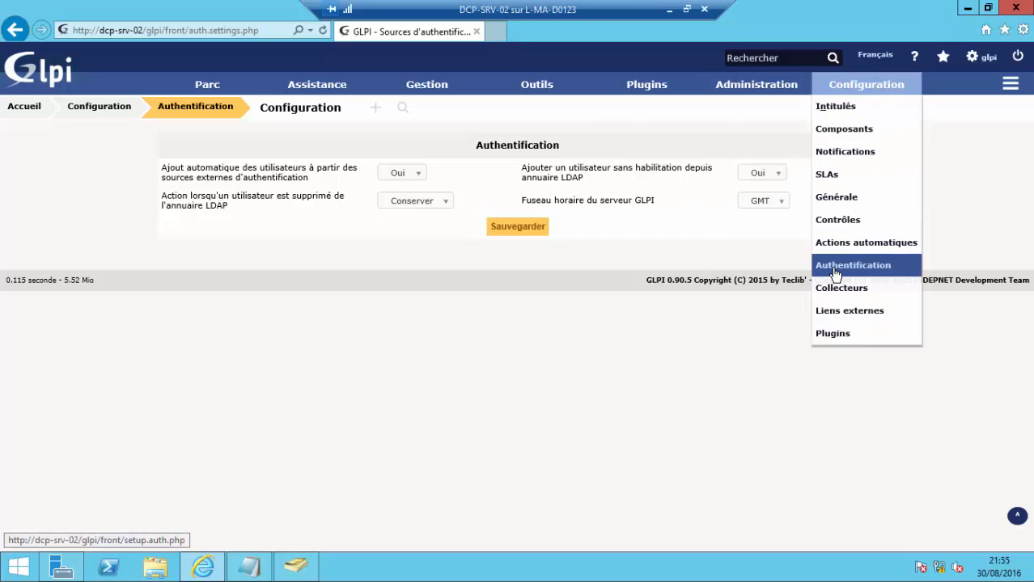
pyautogui.click(839, 267)
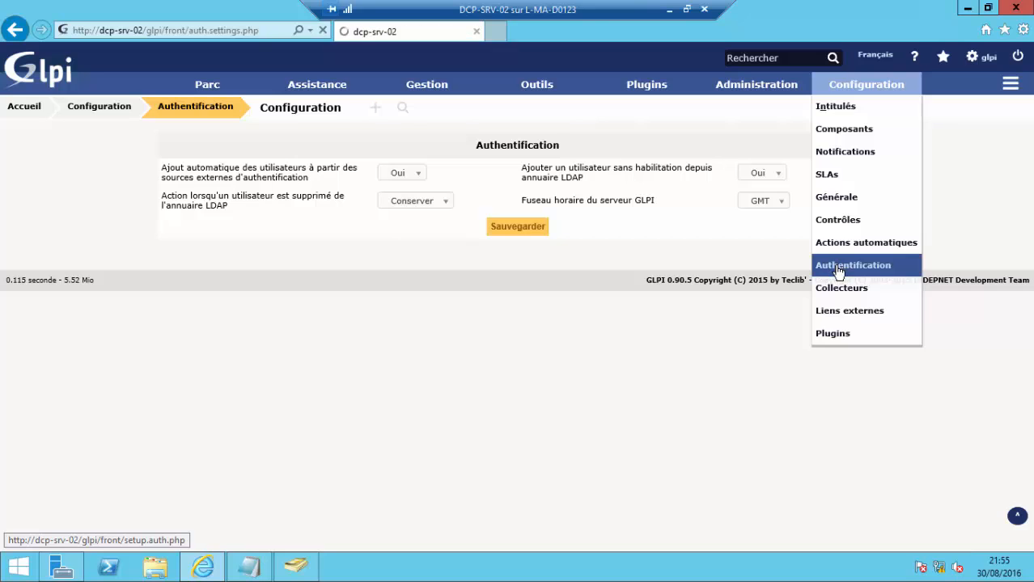
pyautogui.click(546, 188)
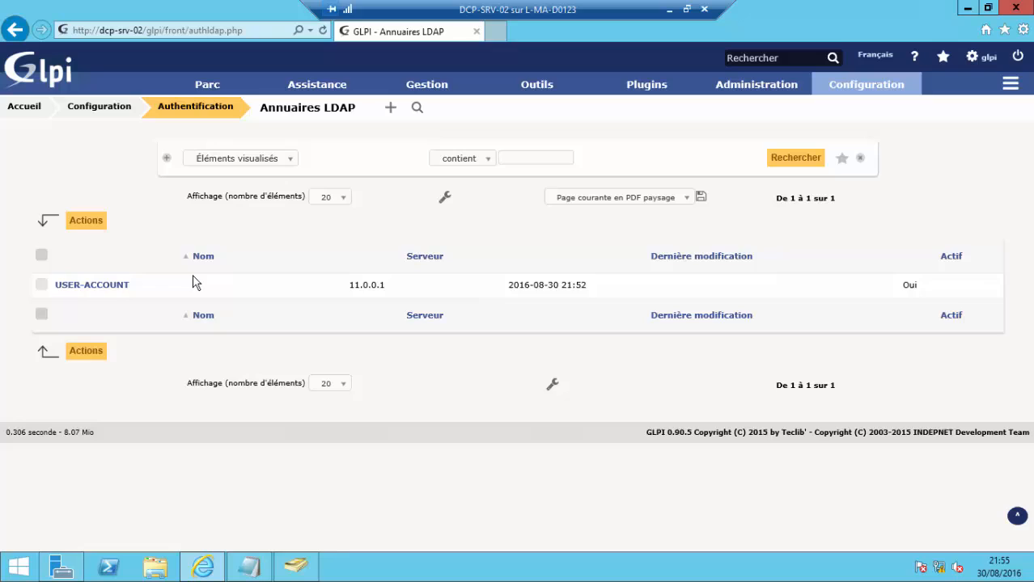
pyautogui.click(99, 285)
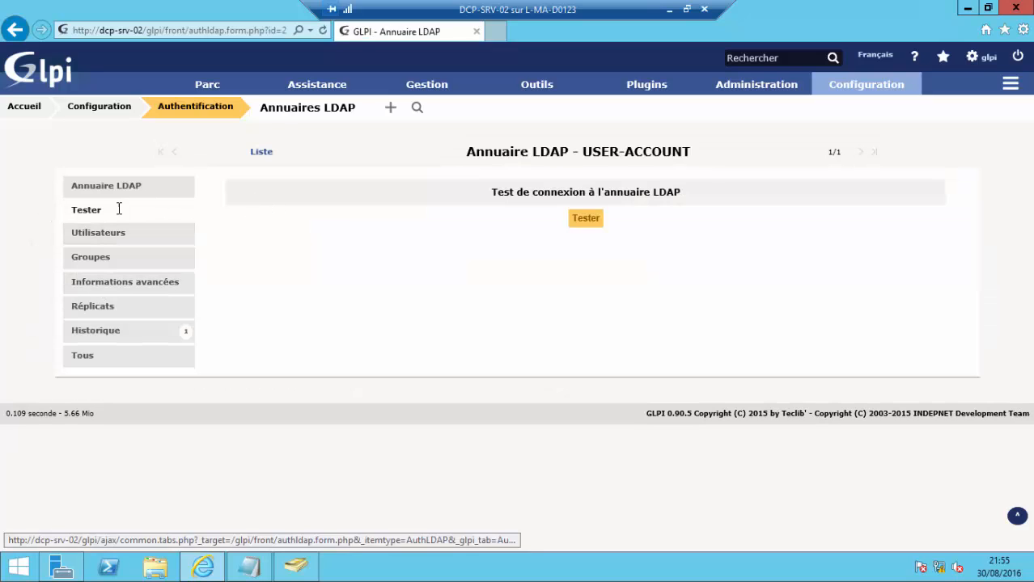
# - Change USER-ACCOUNT's BaseDN to ou=TEST,dc=prod,dc=lan, re-enter the account password, and save
pyautogui.click(81, 183)
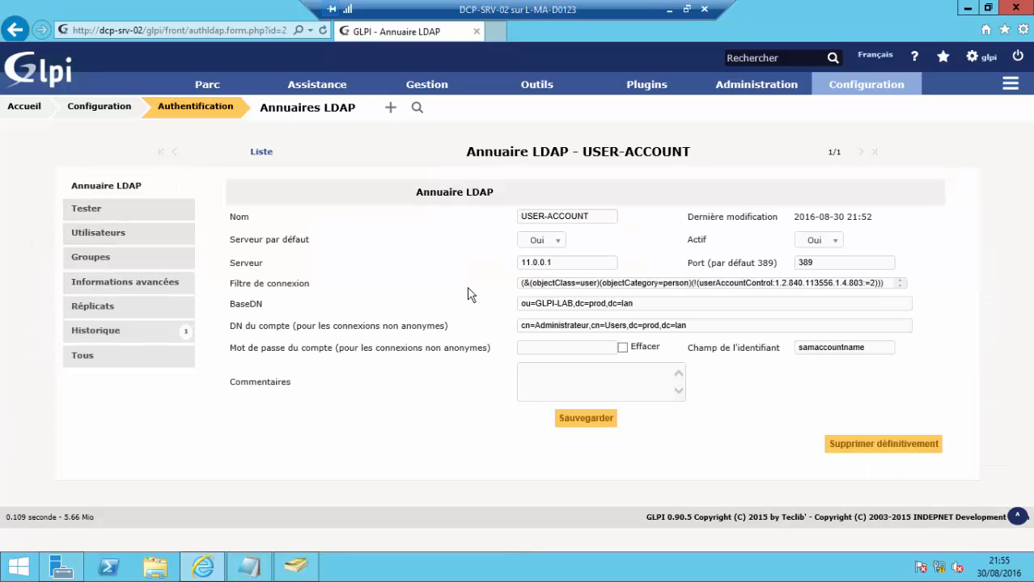
pyautogui.click(572, 306)
pyautogui.press('BackSpace')
pyautogui.press('BackSpace')
pyautogui.press('BackSpace')
pyautogui.press('BackSpace')
pyautogui.press('BackSpace')
pyautogui.press('BackSpace')
pyautogui.press('BackSpace')
pyautogui.press('BackSpace')
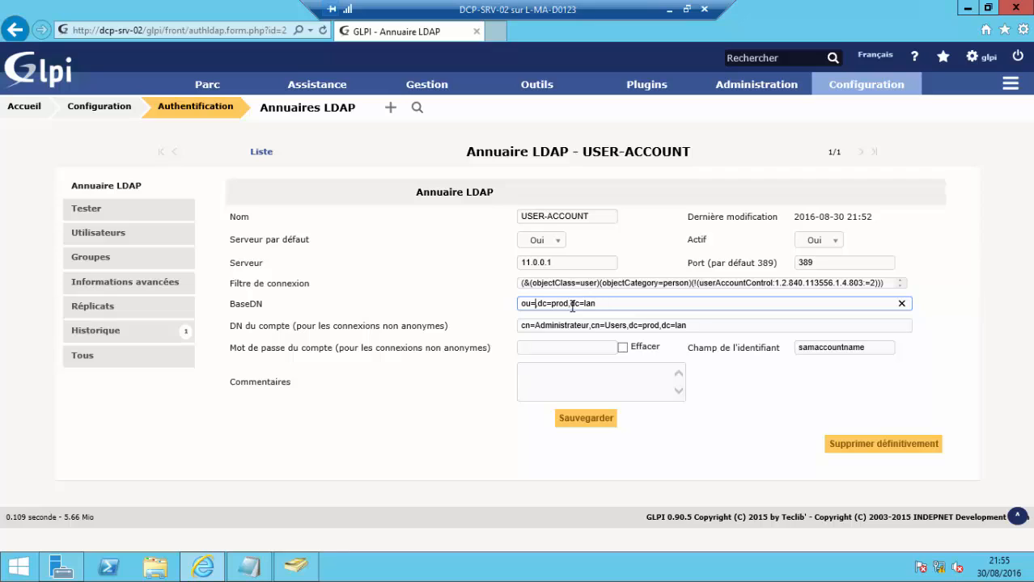
pyautogui.write('TEST')
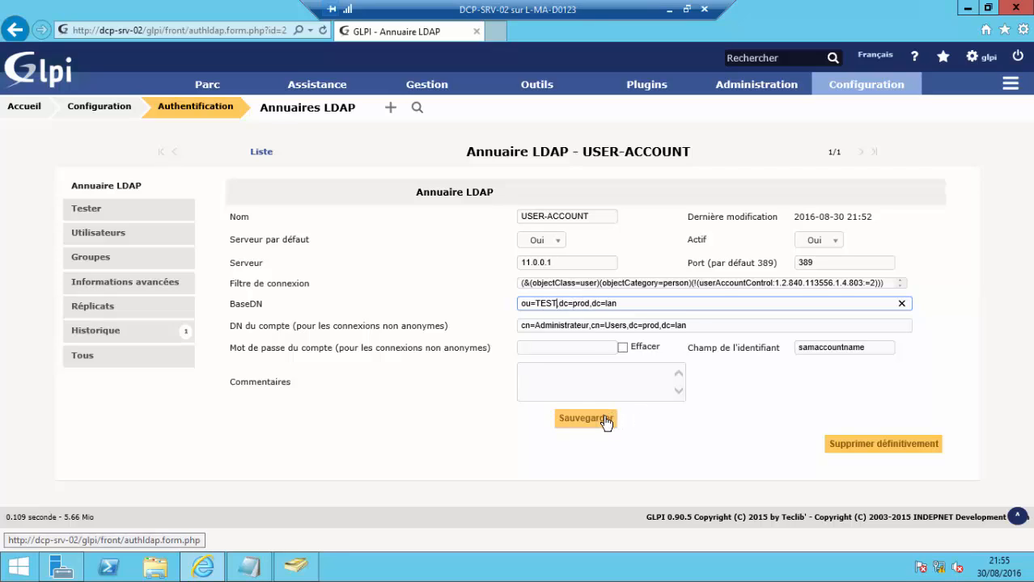
pyautogui.click(579, 347)
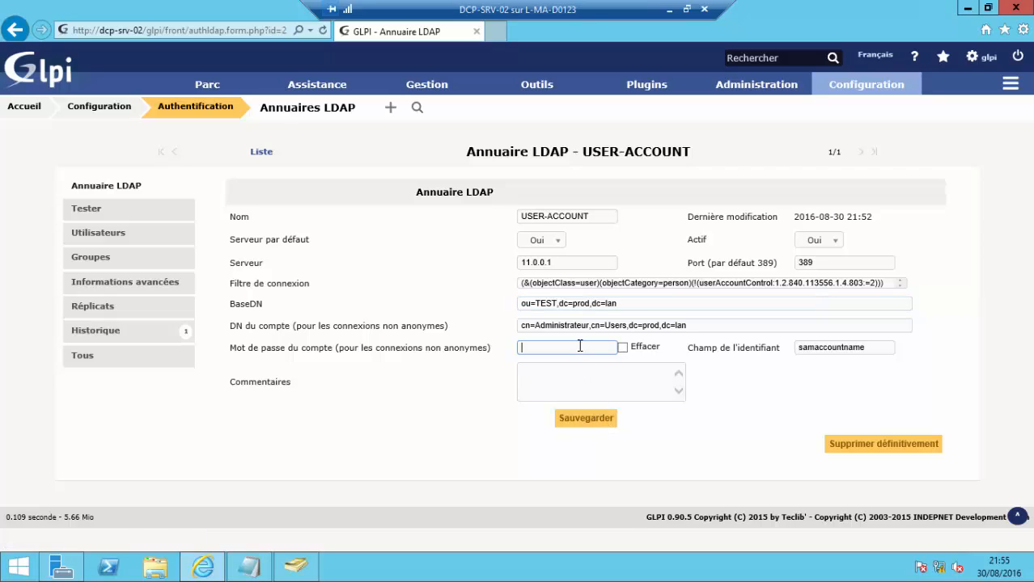
pyautogui.press('capslock')
pyautogui.press('capslock')
pyautogui.press('capslock')
pyautogui.press('capslock')
pyautogui.click(602, 421)
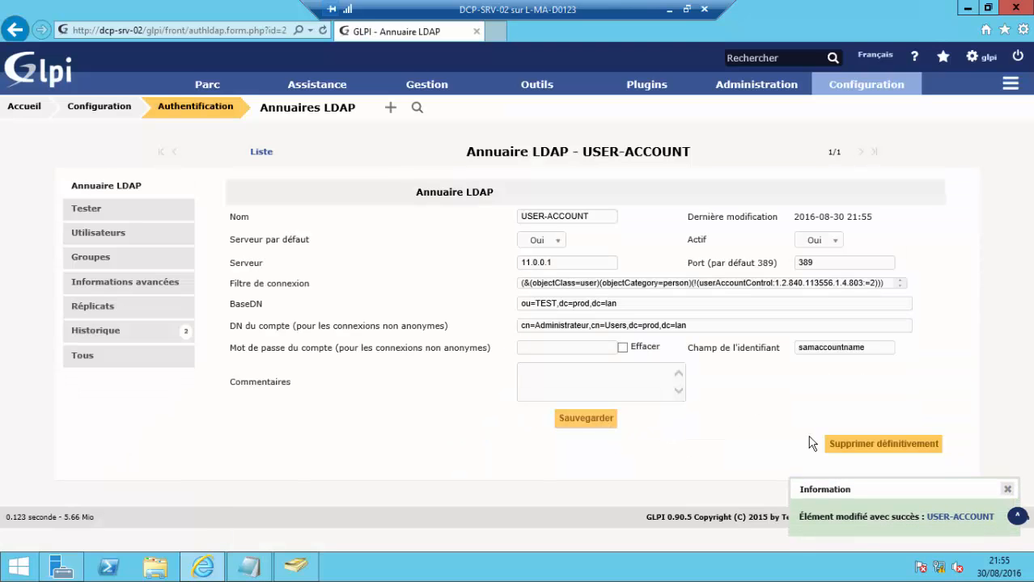
pyautogui.click(87, 214)
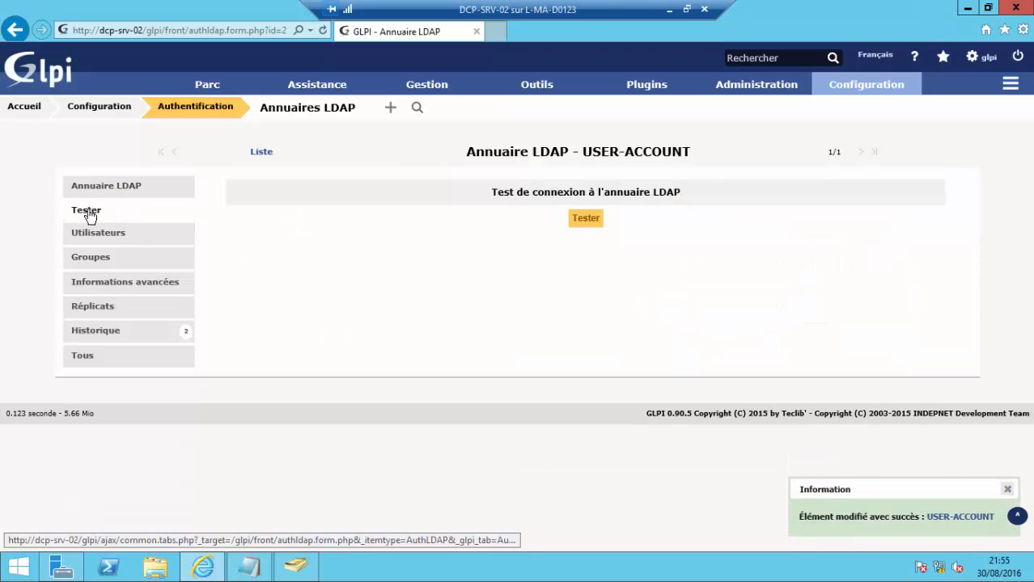
# - Rerun the USER-ACCOUNT connection test successfully, then open Utilisateurs > Liaison annuaire LDAP
pyautogui.click(579, 220)
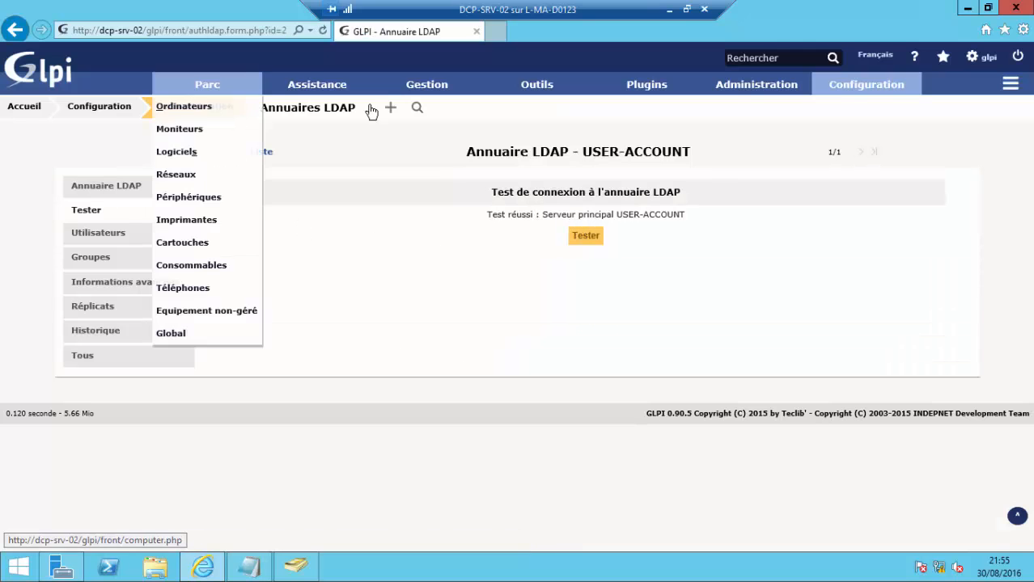
pyautogui.moveTo(322, 113)
pyautogui.click(279, 115)
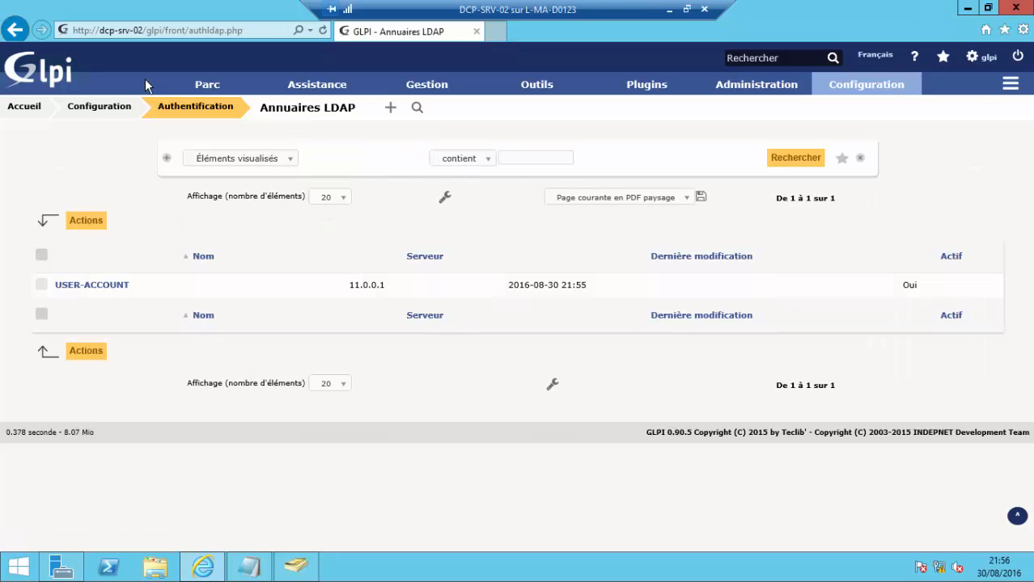
pyautogui.moveTo(745, 85)
pyautogui.click(731, 109)
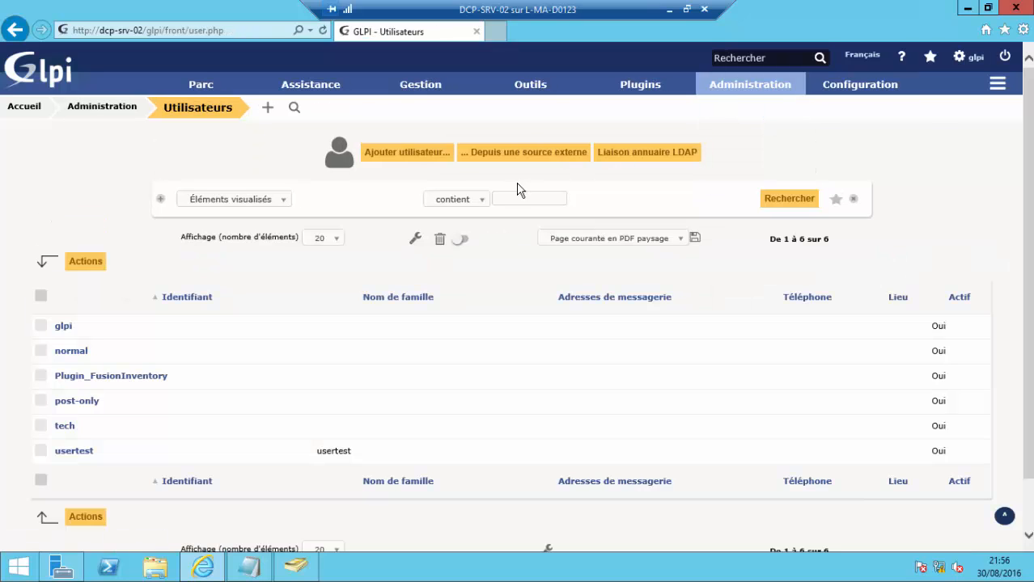
pyautogui.click(620, 153)
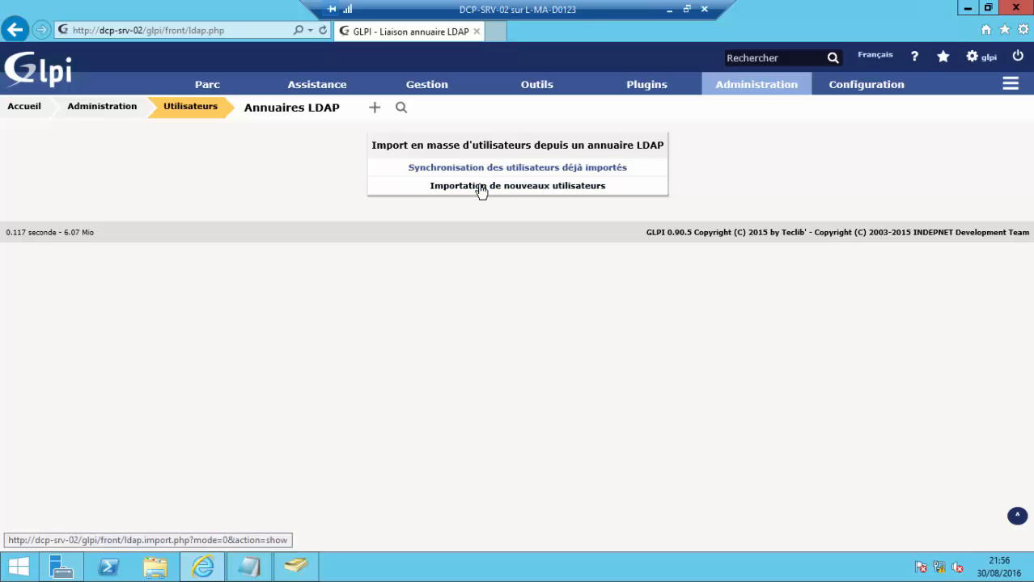
# - Search three times for new LDAP users to import, still finding none, and consult the php-glpi-conf.txt notes
pyautogui.click(481, 187)
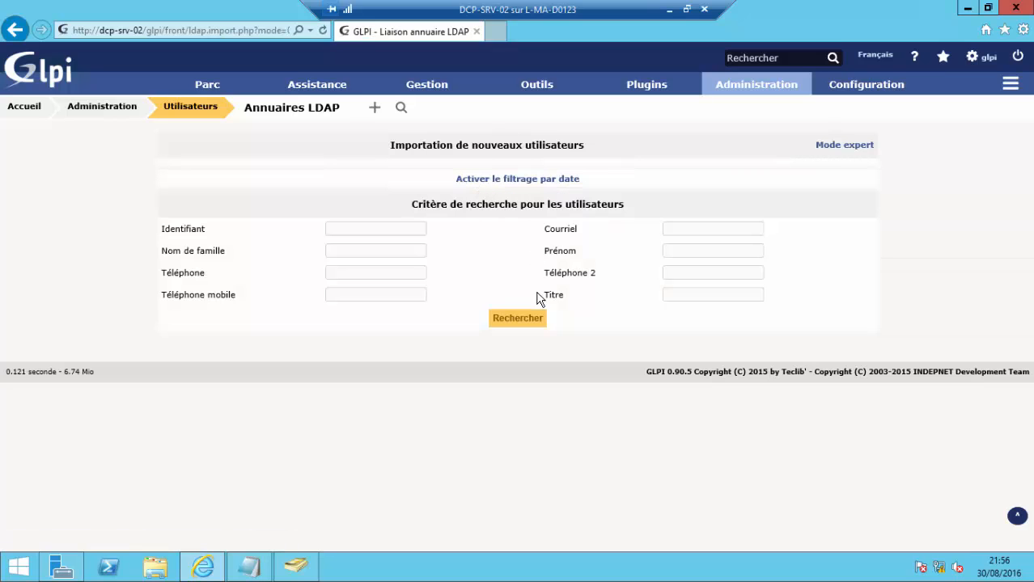
pyautogui.click(534, 320)
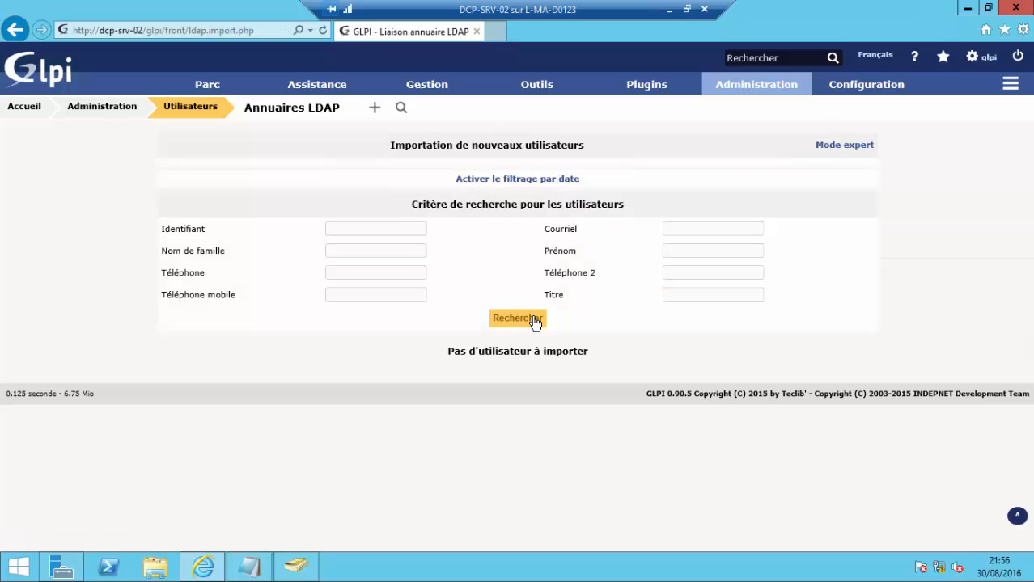
pyautogui.click(534, 319)
pyautogui.click(534, 320)
pyautogui.click(251, 566)
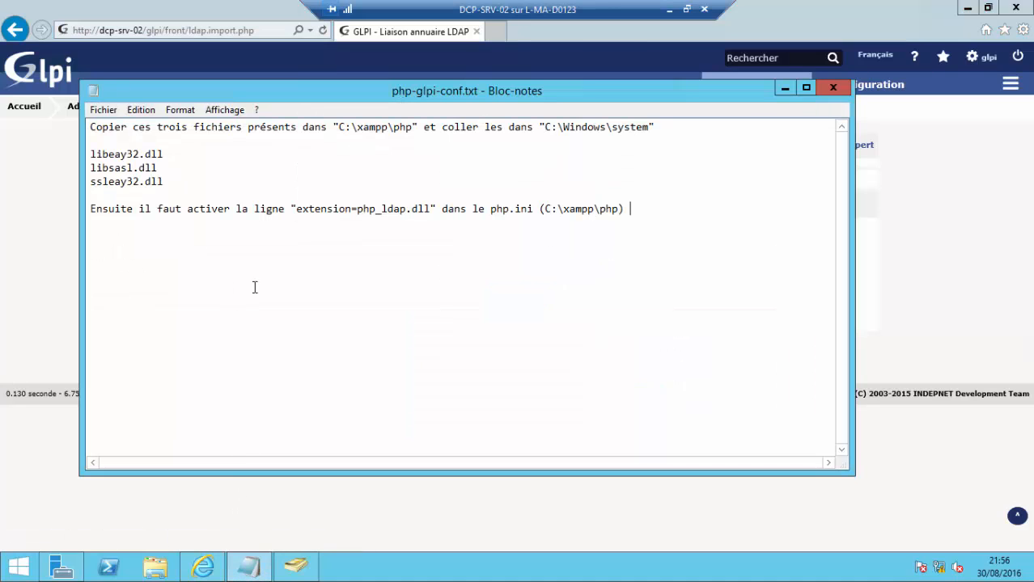
pyautogui.click(785, 87)
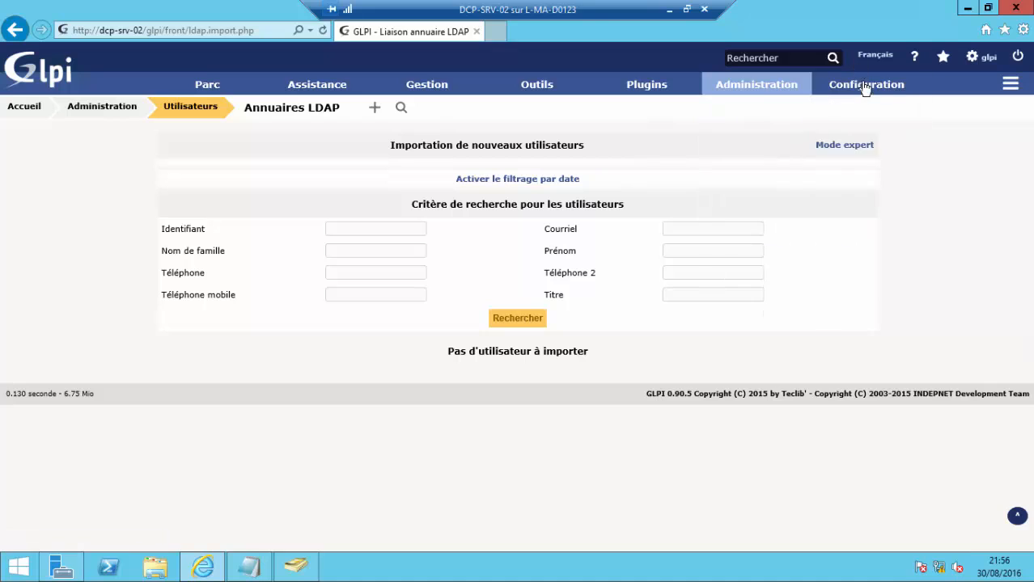
pyautogui.moveTo(866, 84)
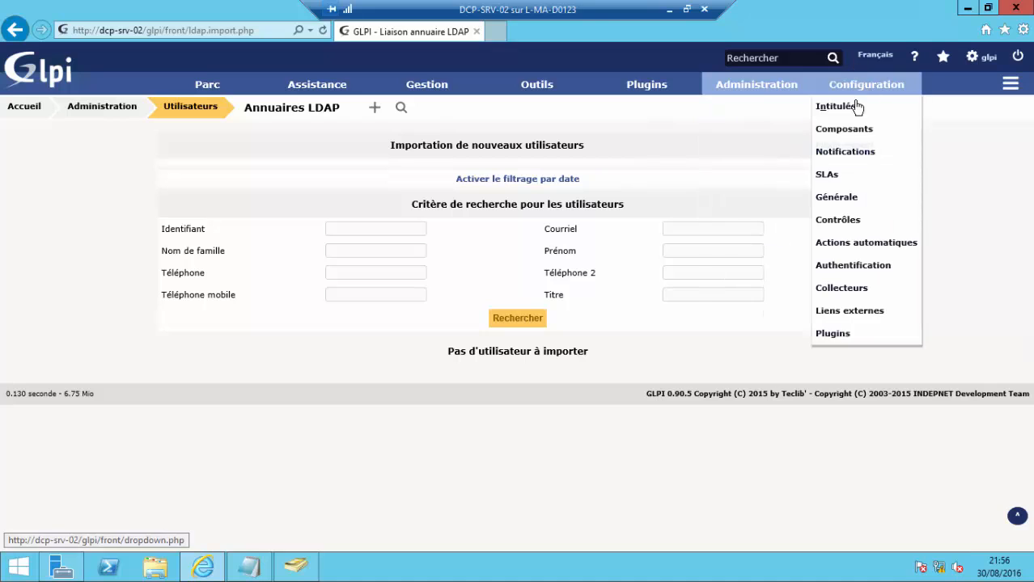
# - Open USER-ACCOUNT's settings and check its account DN, BaseDN and server 11.0.0.1
pyautogui.click(852, 272)
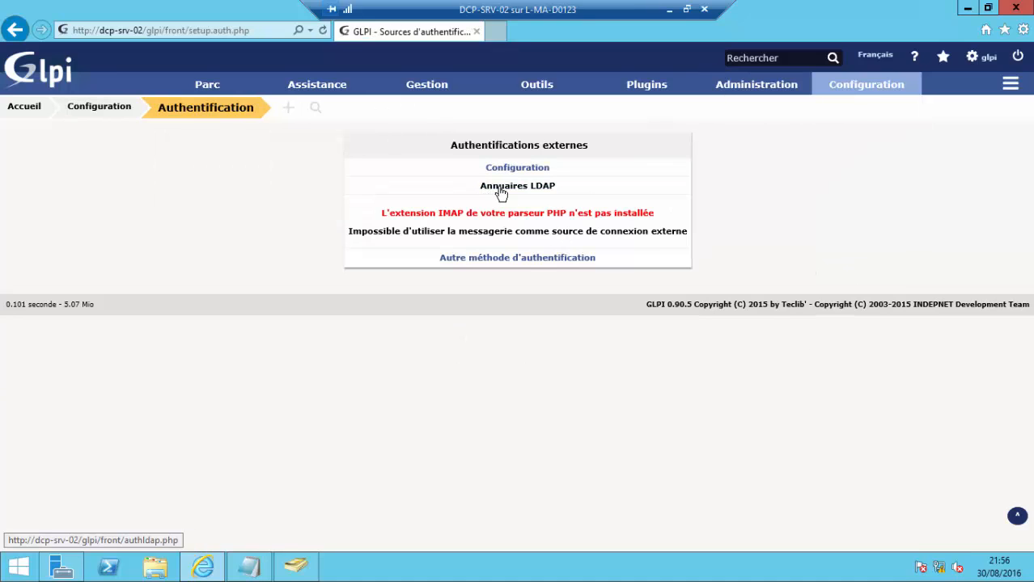
pyautogui.click(503, 191)
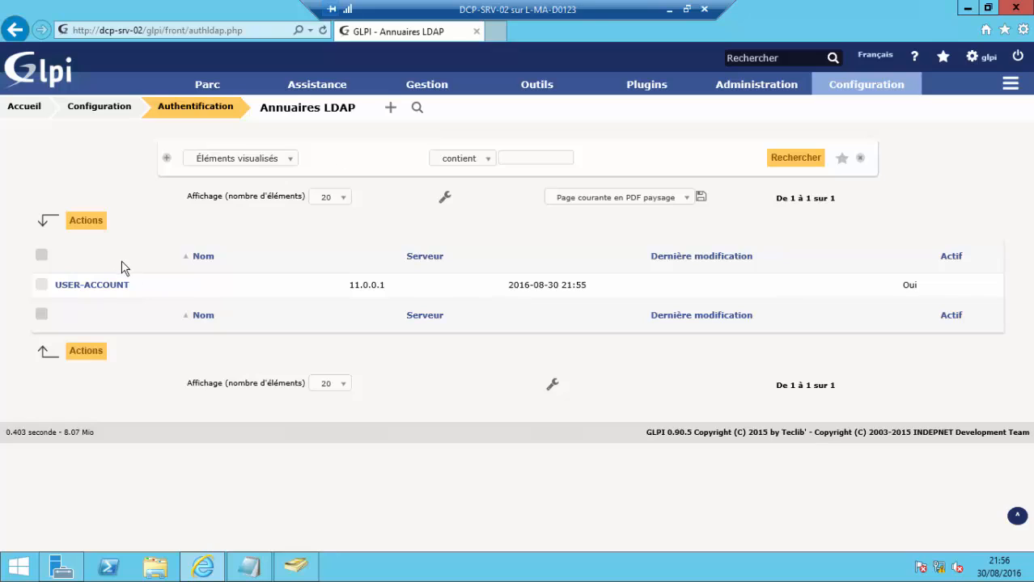
pyautogui.click(110, 287)
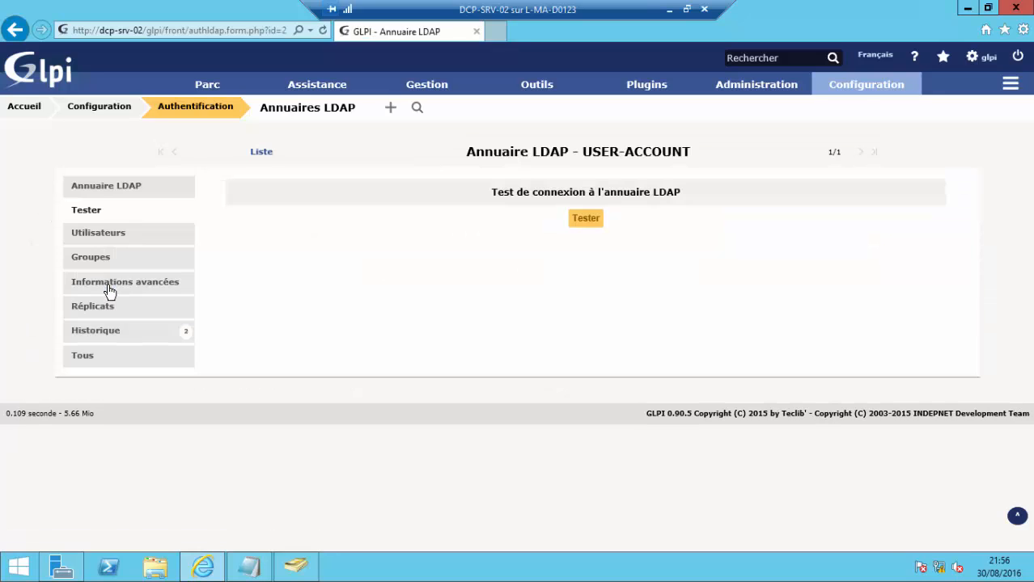
pyautogui.click(109, 193)
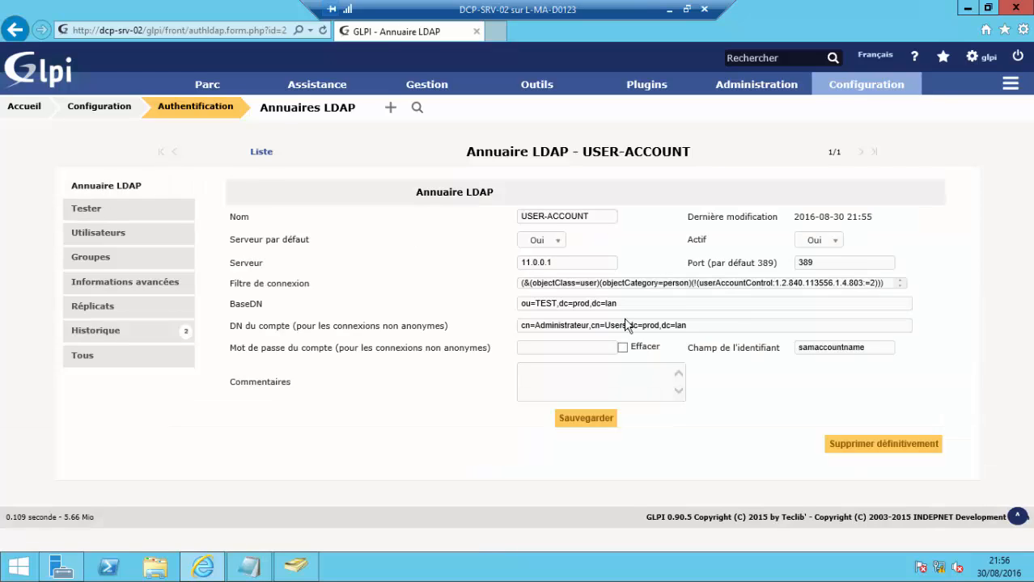
pyautogui.click(723, 326)
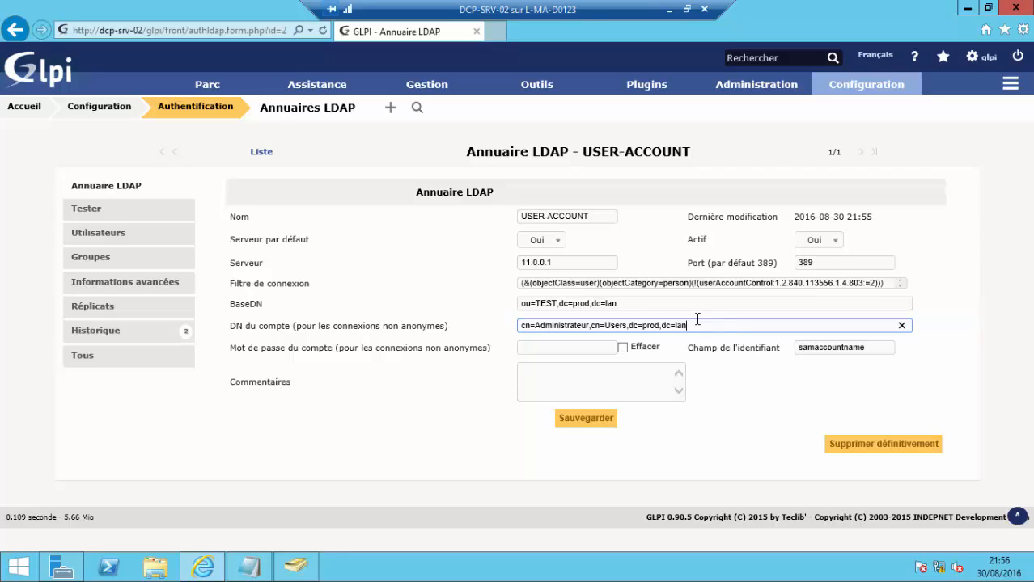
pyautogui.click(652, 303)
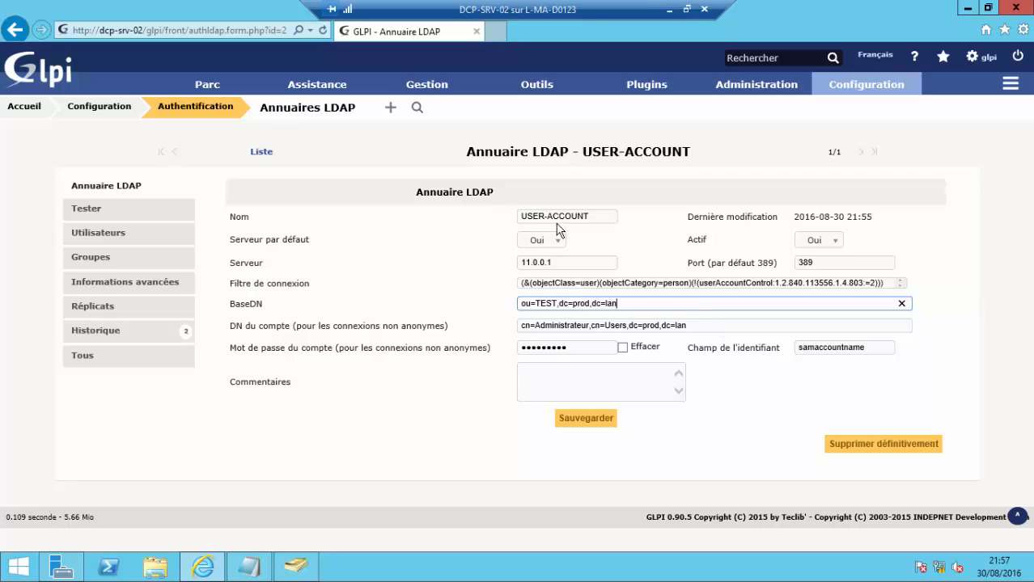
pyautogui.click(582, 263)
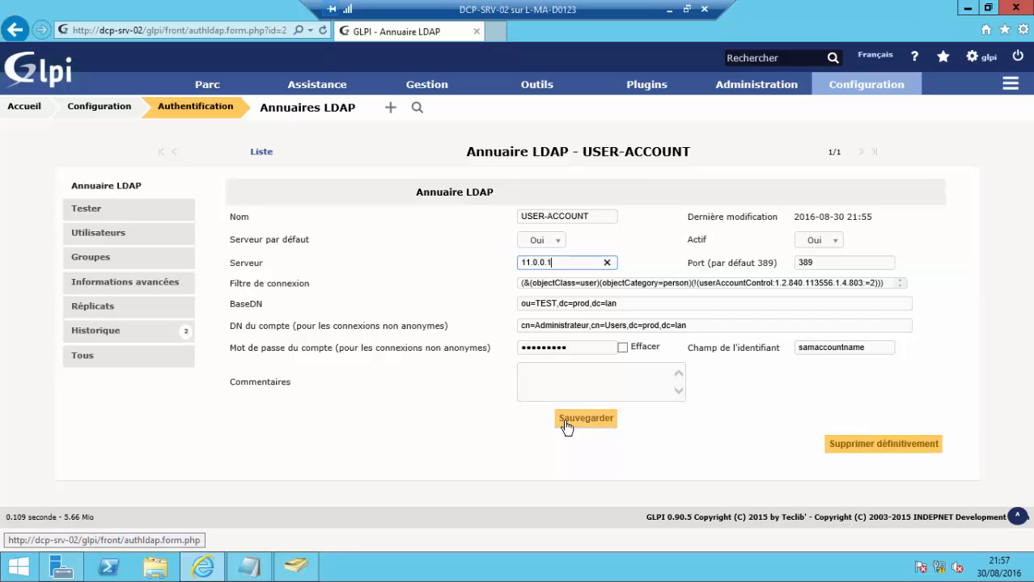
# - Cancel the permanent-deletion prompt, save USER-ACCOUNT, and return to the LDAP directories list
pyautogui.click(858, 449)
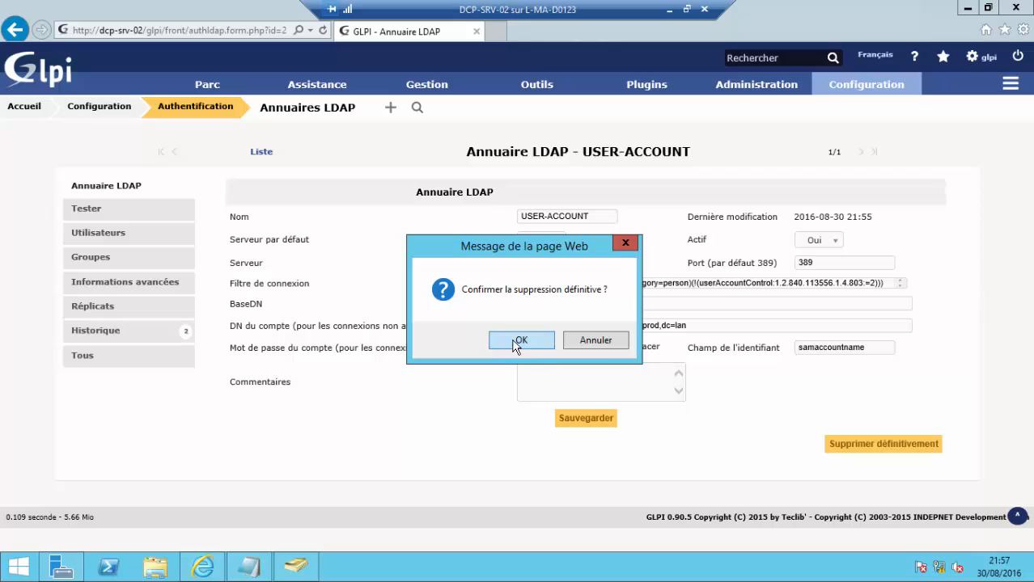
pyautogui.click(600, 340)
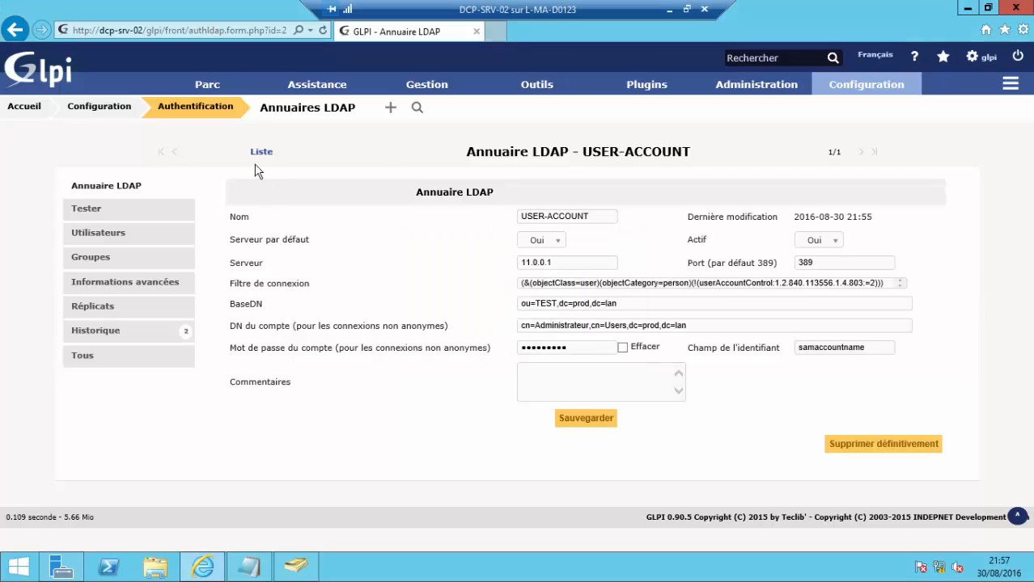
pyautogui.click(586, 419)
pyautogui.click(271, 109)
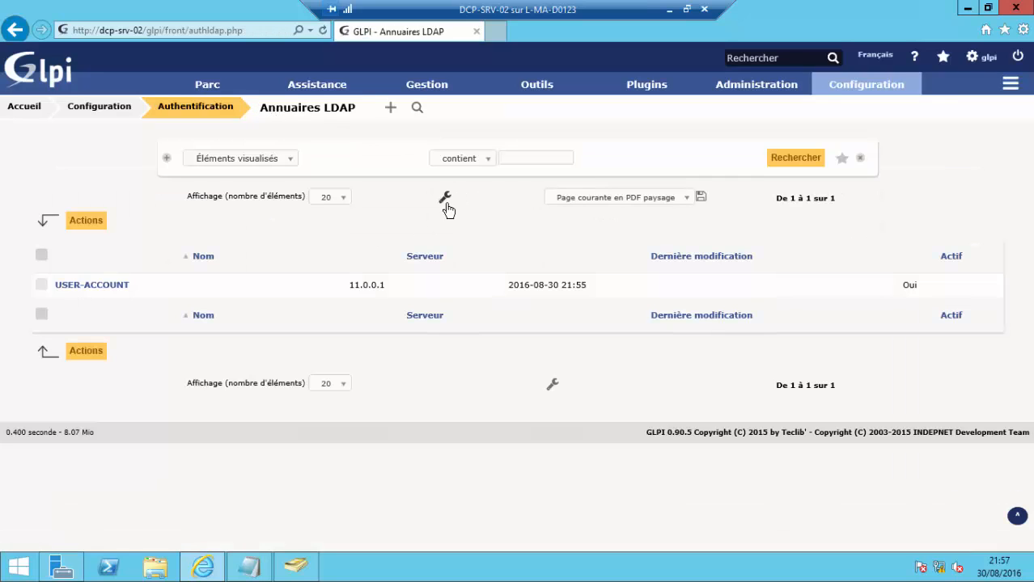
# - Open the list of LDAP directories under the authentication sources
pyautogui.moveTo(890, 81)
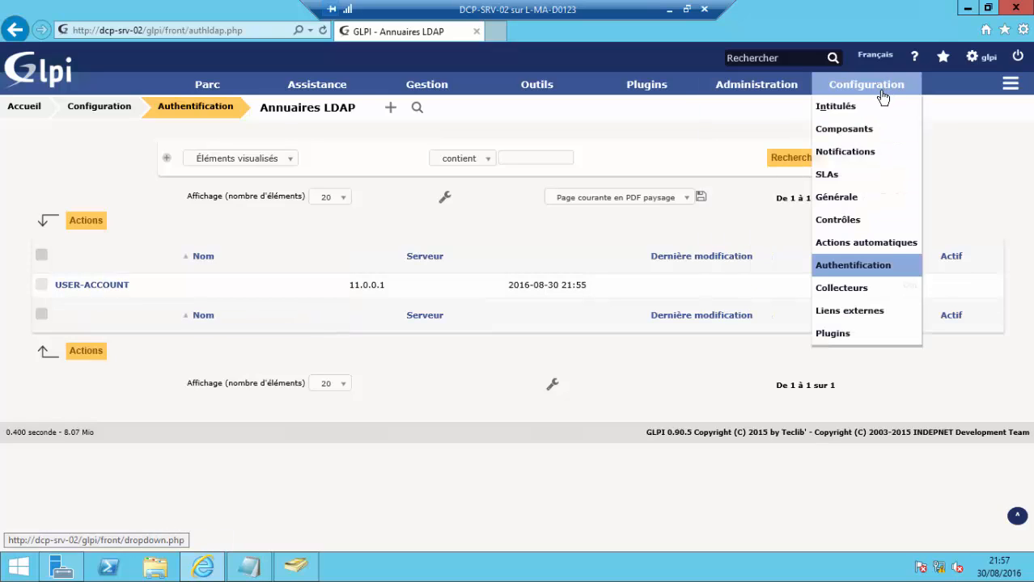
pyautogui.click(836, 267)
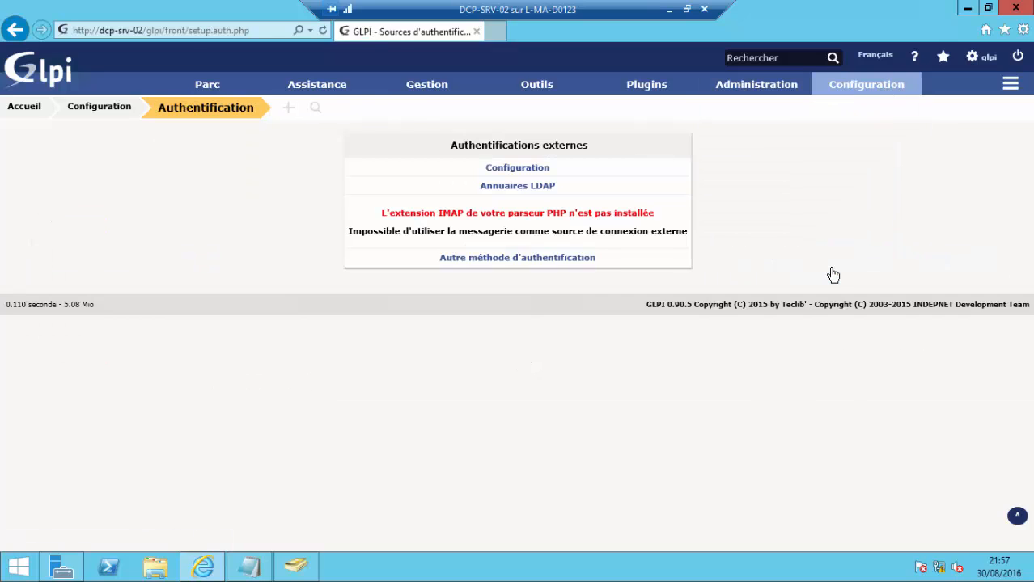
pyautogui.click(516, 186)
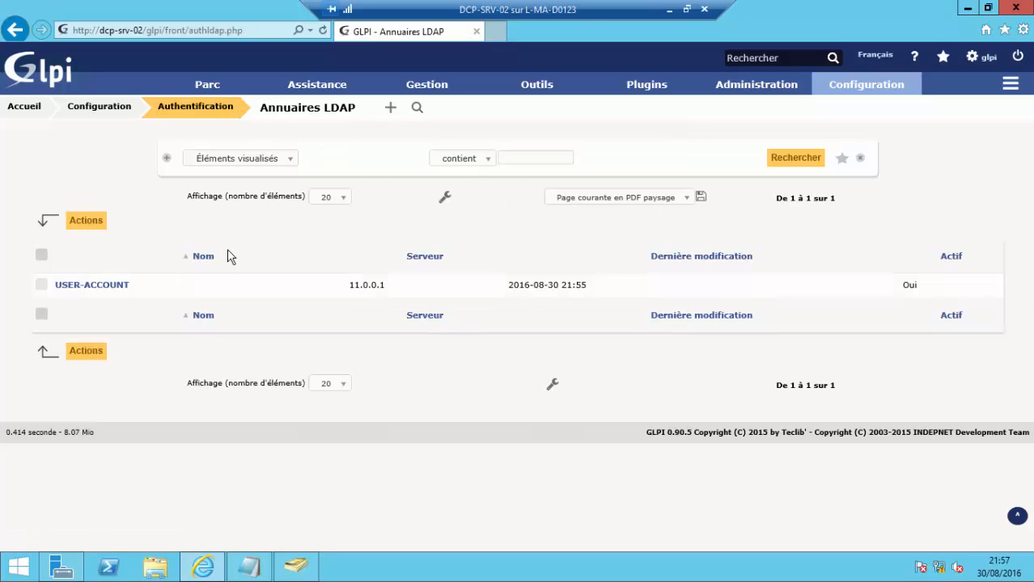
# - From the Users list, choose adding a user from an external source via the LDAP directories
pyautogui.moveTo(730, 77)
pyautogui.click(732, 106)
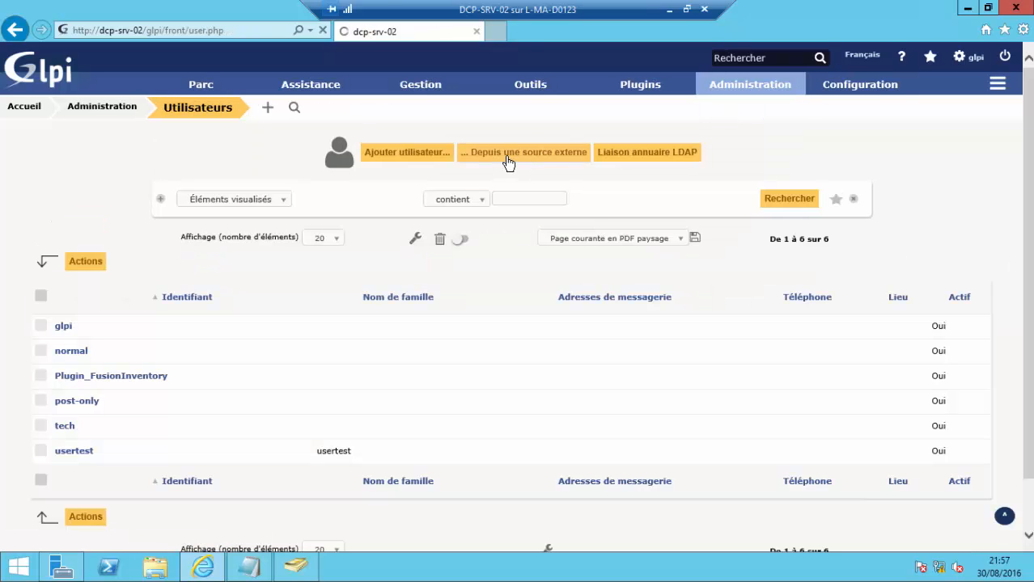
pyautogui.click(508, 161)
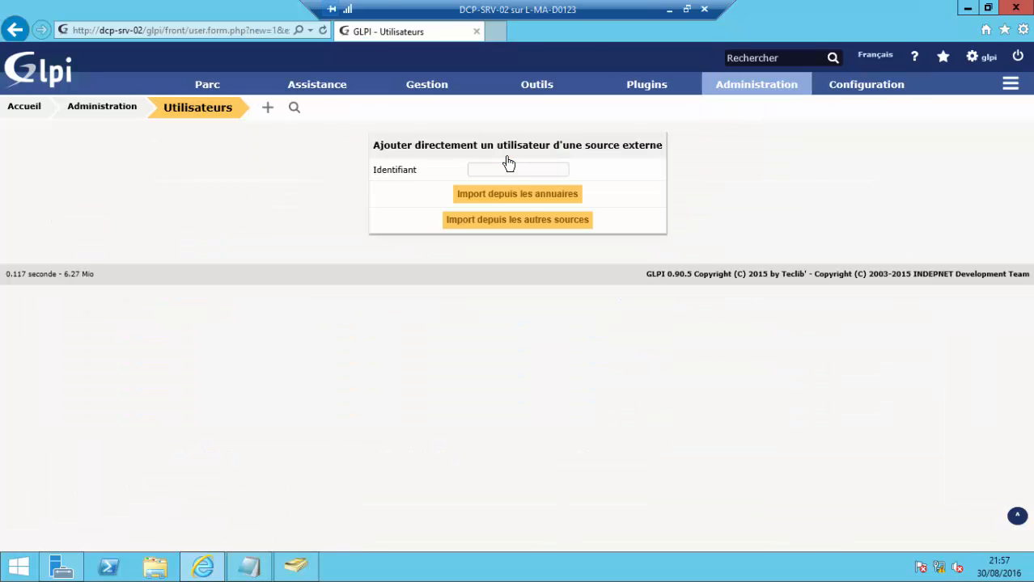
pyautogui.click(524, 202)
# - Open Importation de nouveaux utilisateurs and search repeatedly, finding no users to import
pyautogui.moveTo(844, 116)
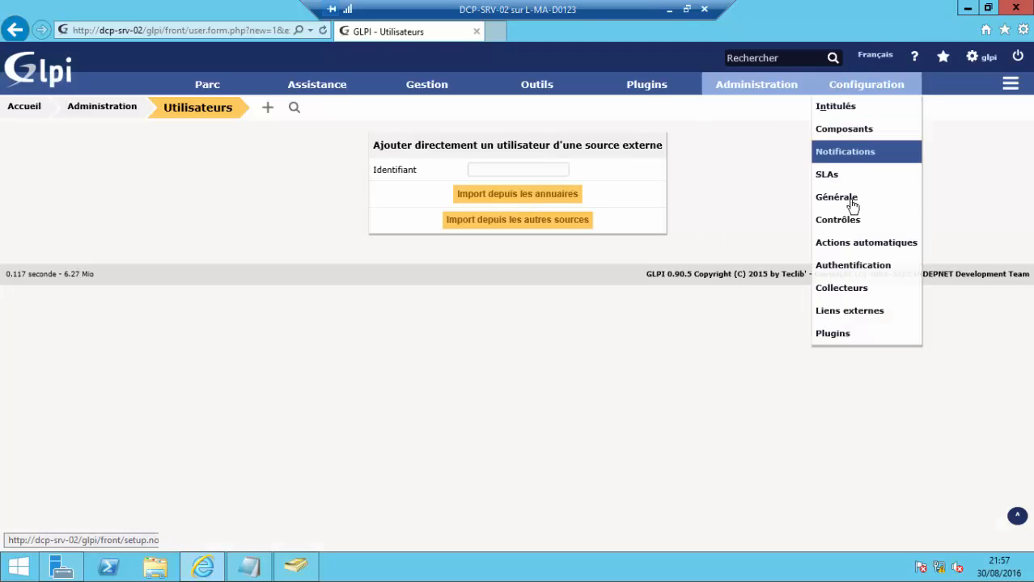
pyautogui.moveTo(721, 71)
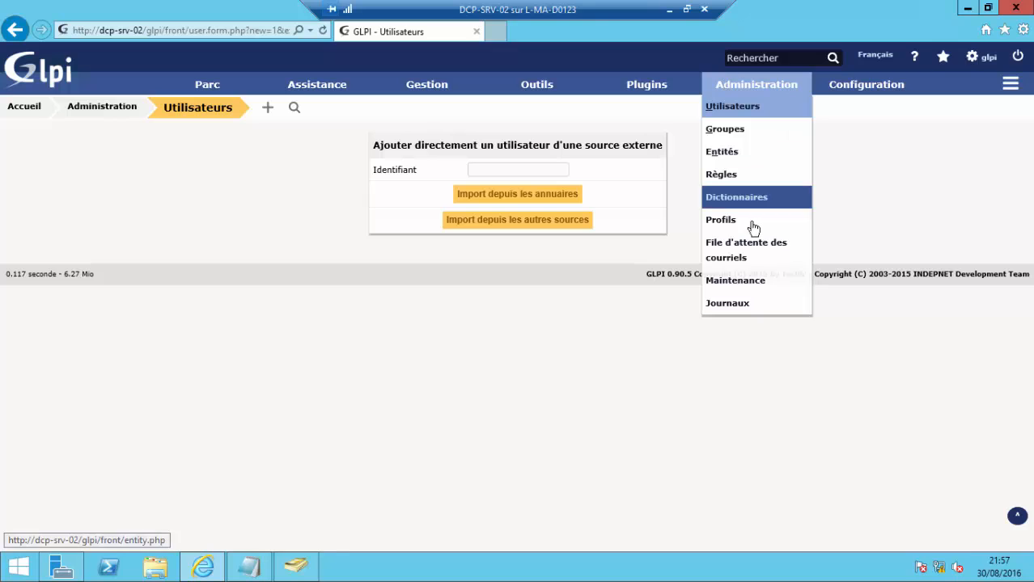
pyautogui.click(727, 108)
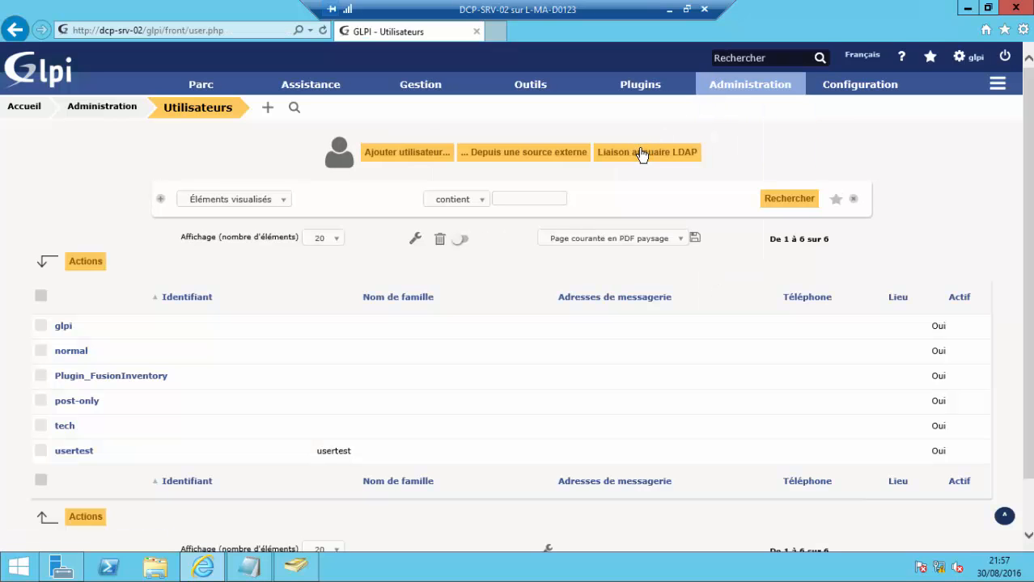
pyautogui.click(643, 152)
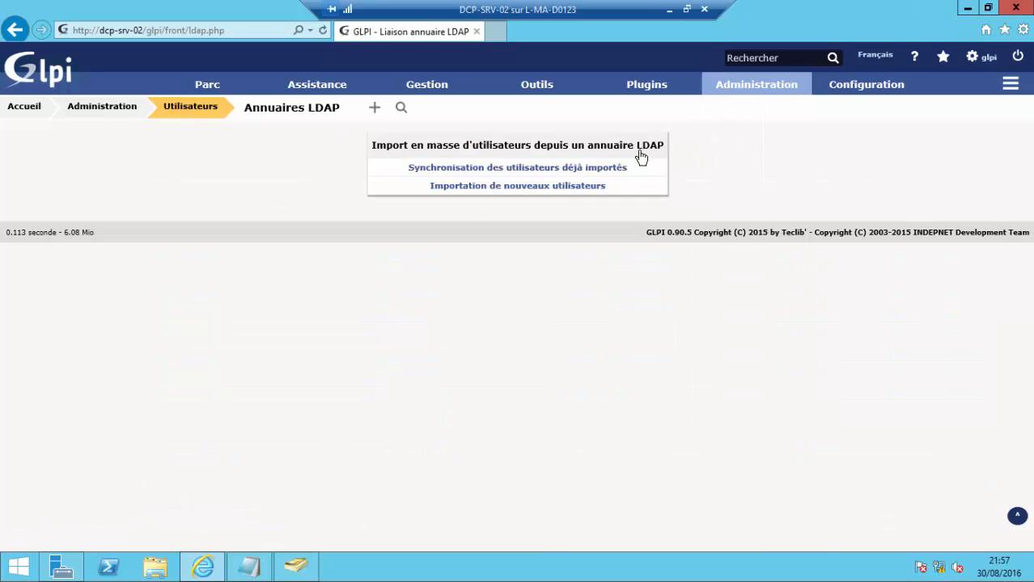
pyautogui.click(537, 186)
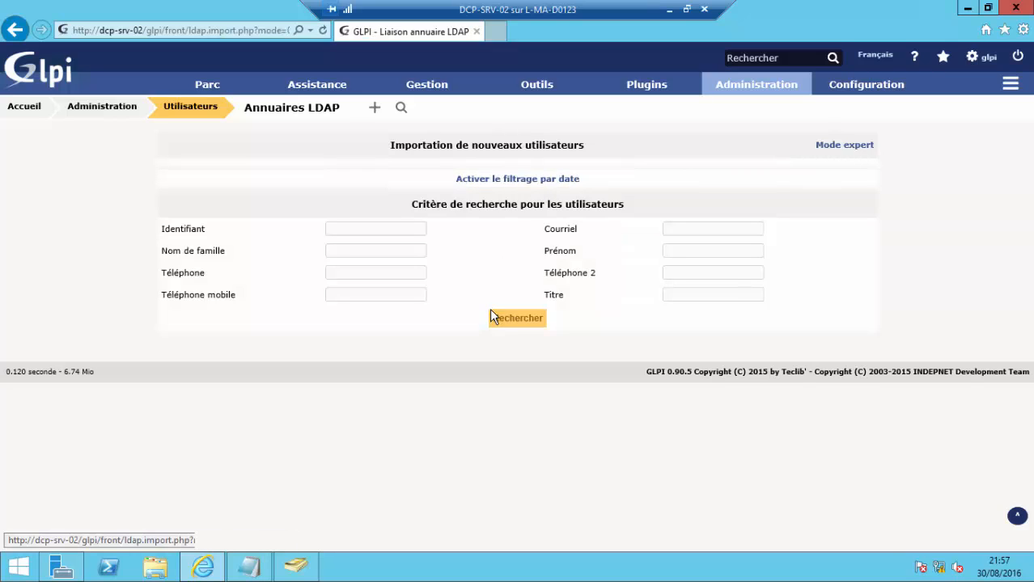
pyautogui.click(518, 319)
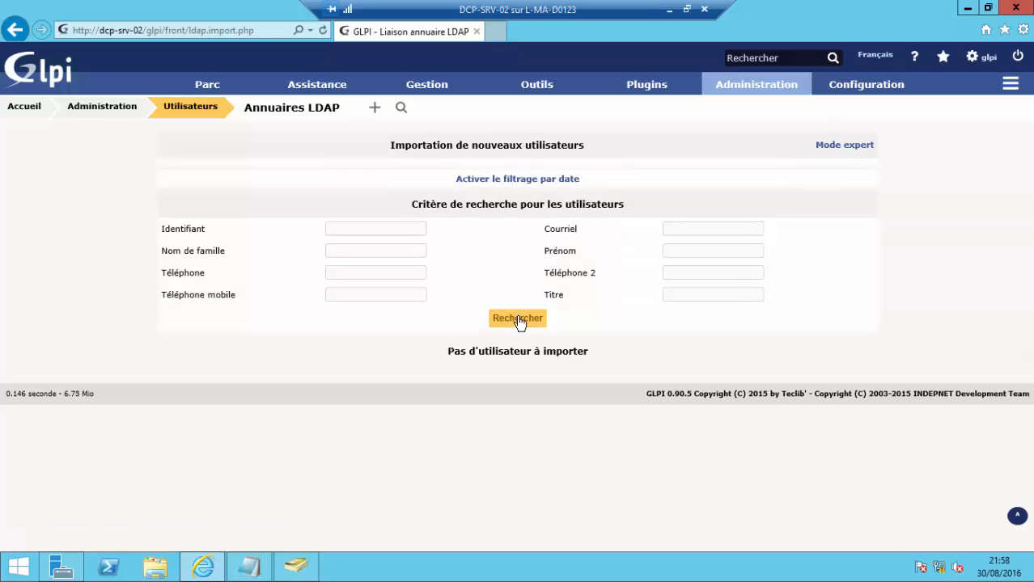
pyautogui.click(518, 319)
pyautogui.click(518, 319)
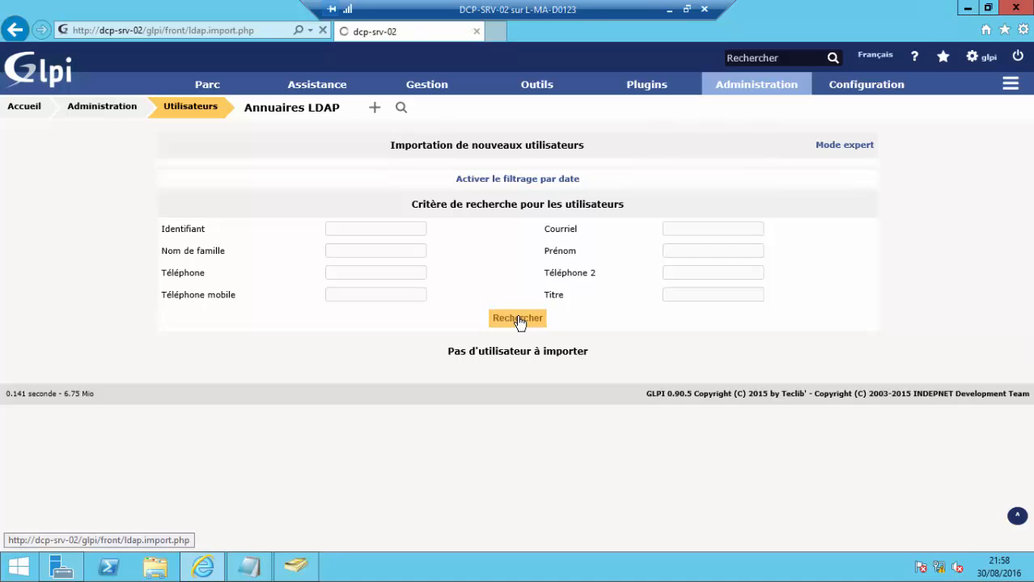
pyautogui.click(518, 320)
pyautogui.click(519, 320)
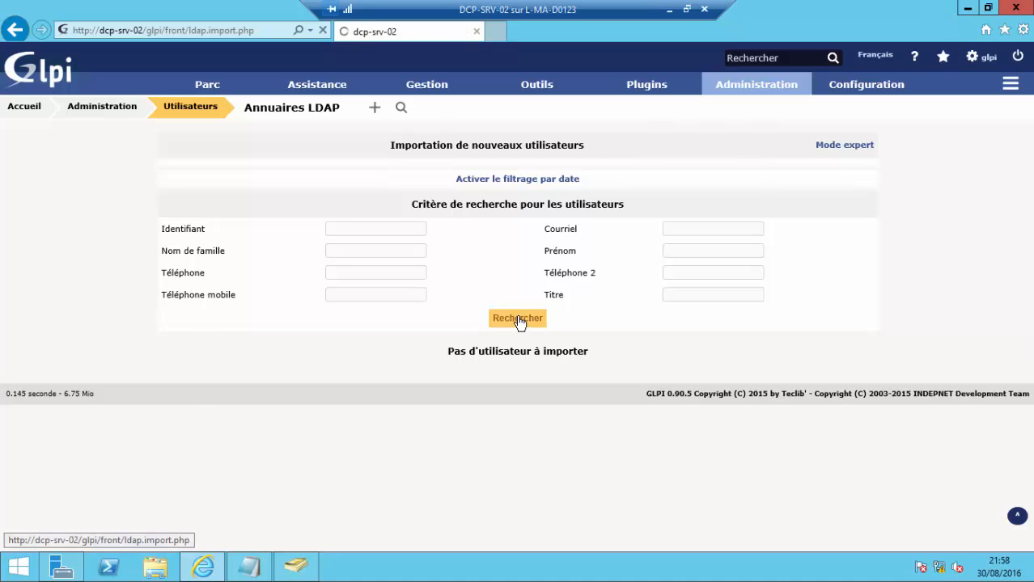
# - Filter by modification date starting 2016-08-29, search again, then leave the full-screen session
pyautogui.click(483, 182)
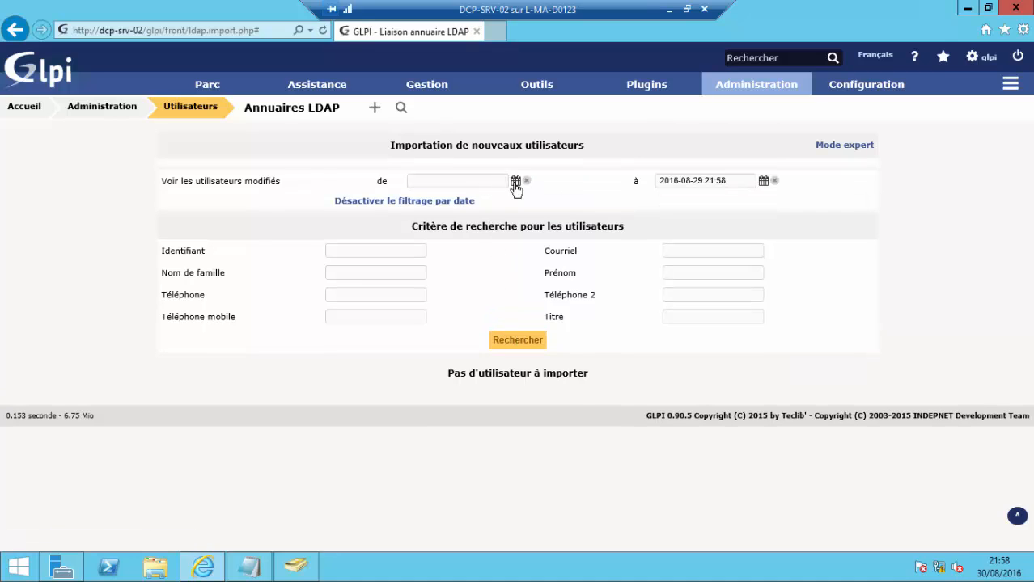
pyautogui.click(517, 182)
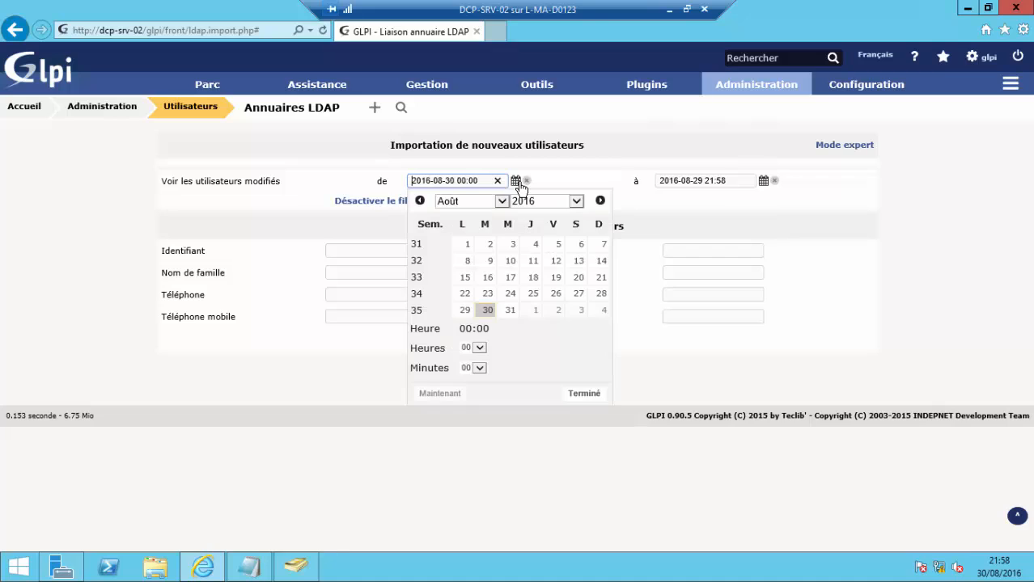
pyautogui.click(465, 311)
pyautogui.click(679, 339)
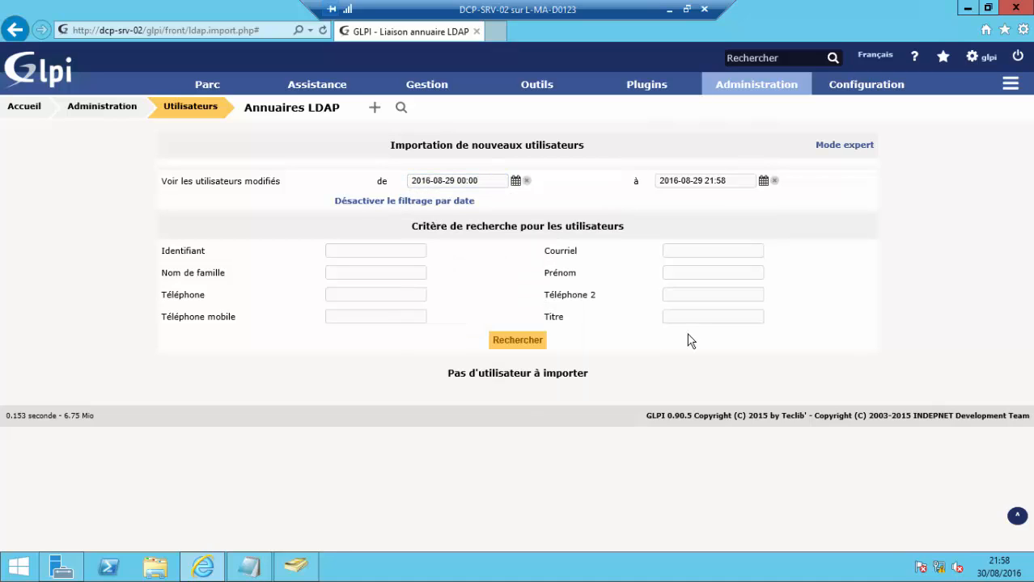
pyautogui.click(516, 339)
pyautogui.click(683, 8)
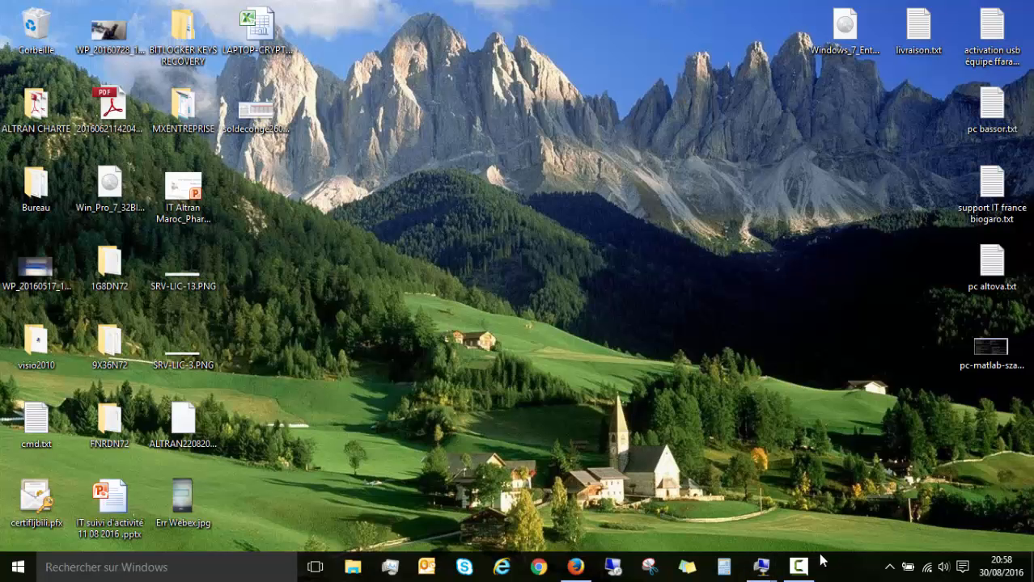
# - Check users u1–u3 in the TEST-LDAP OU in ADUC, then start a new LDAP directory in GLPI
pyautogui.click(798, 567)
pyautogui.click(961, 503)
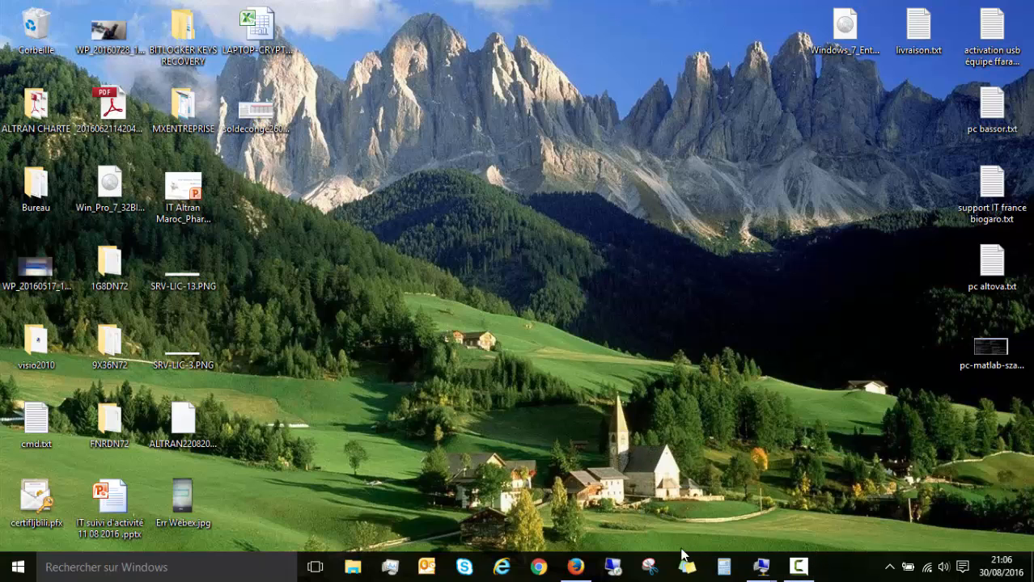
pyautogui.moveTo(761, 566)
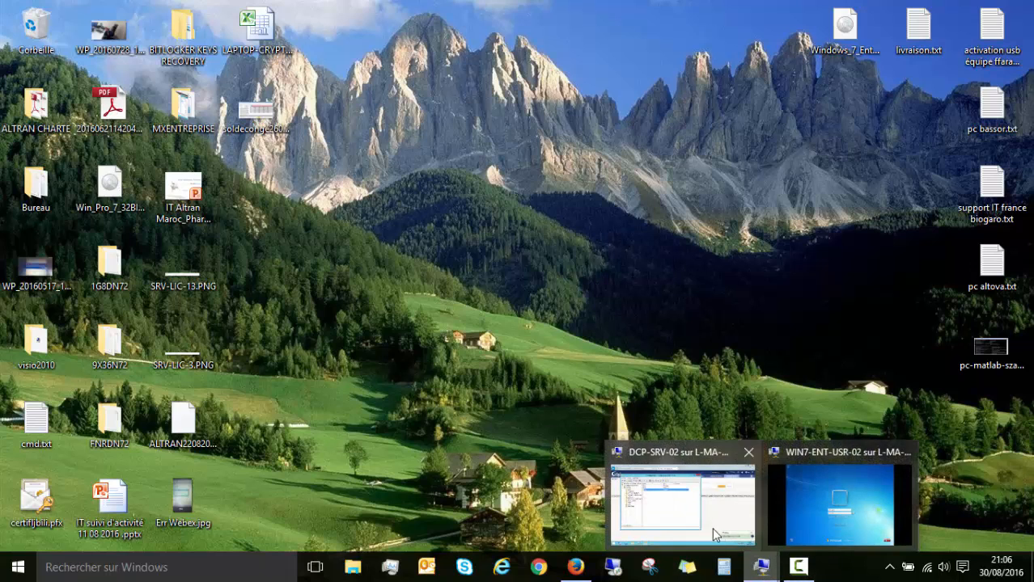
pyautogui.click(693, 522)
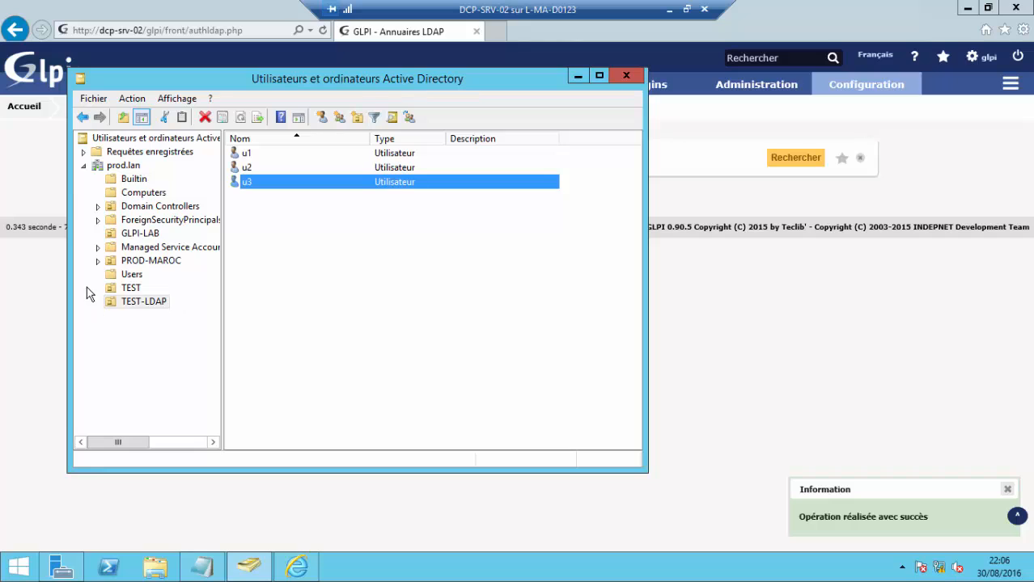
pyautogui.click(111, 291)
pyautogui.click(123, 302)
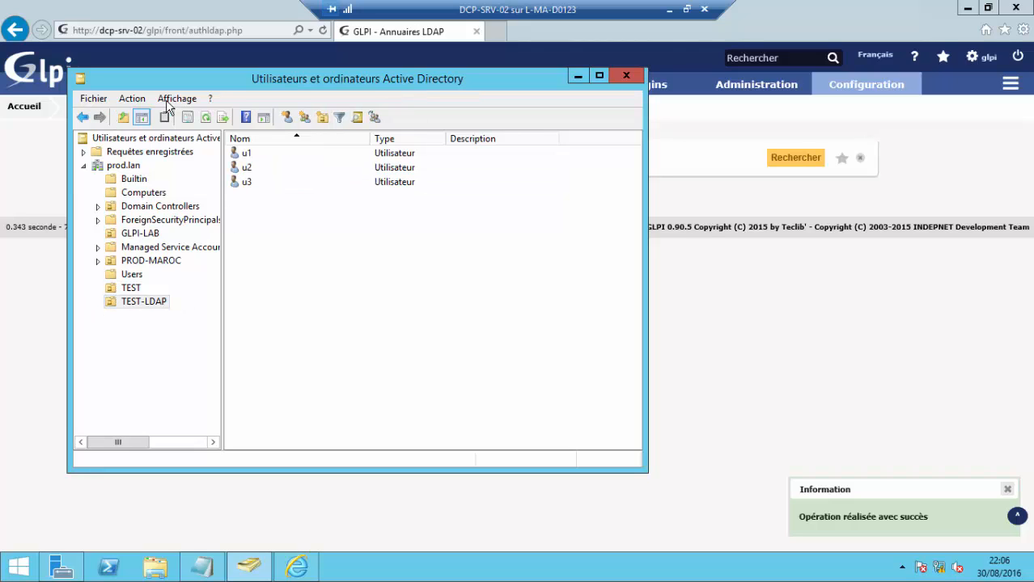
pyautogui.click(578, 77)
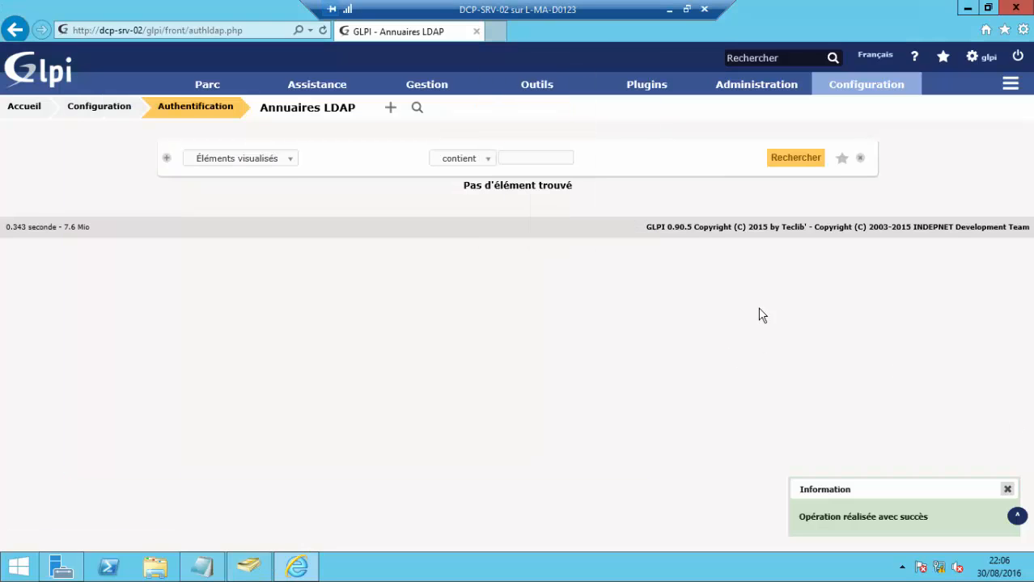
pyautogui.click(392, 109)
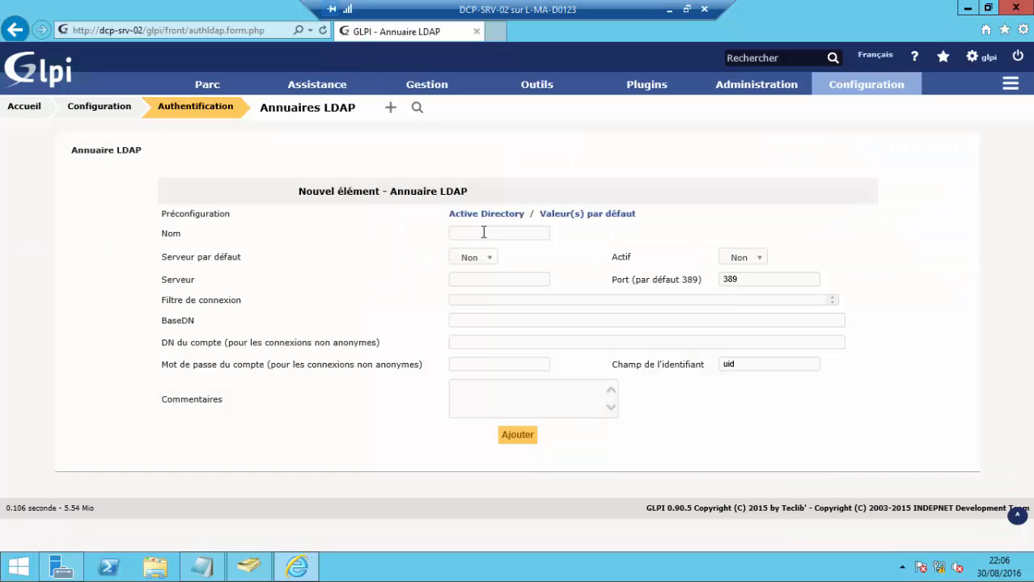
# - Apply the Active Directory preconfiguration and name the directory TEST-LDp
pyautogui.click(483, 232)
pyautogui.click(485, 213)
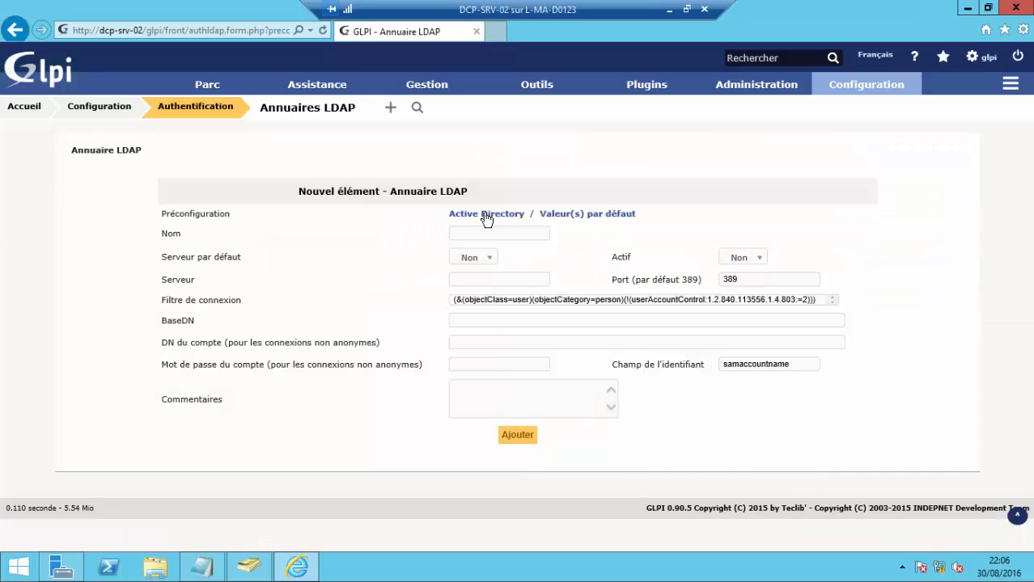
pyautogui.click(497, 232)
pyautogui.write('TEST-LDAP')
pyautogui.click(489, 259)
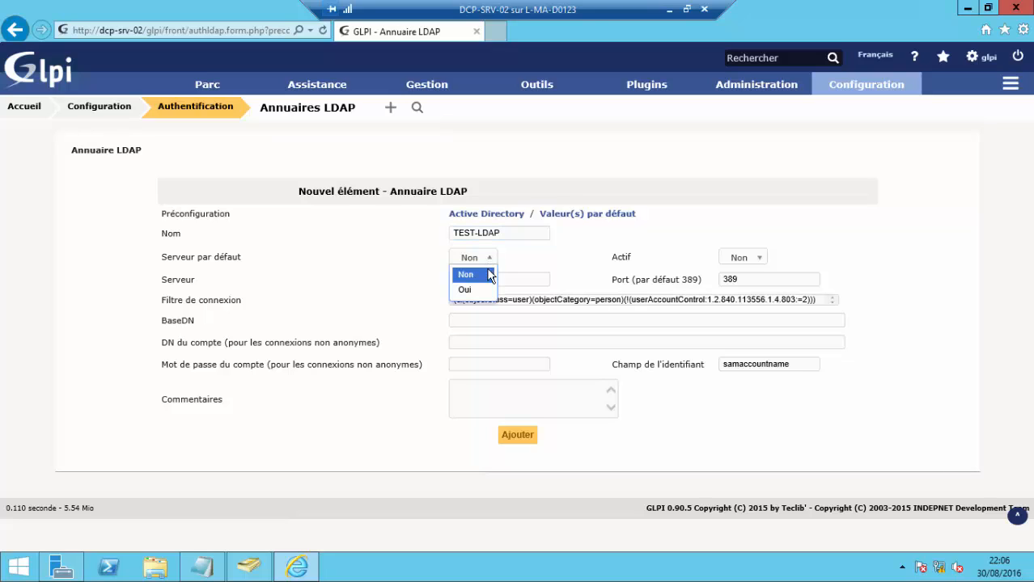
pyautogui.click(507, 233)
pyautogui.click(507, 233)
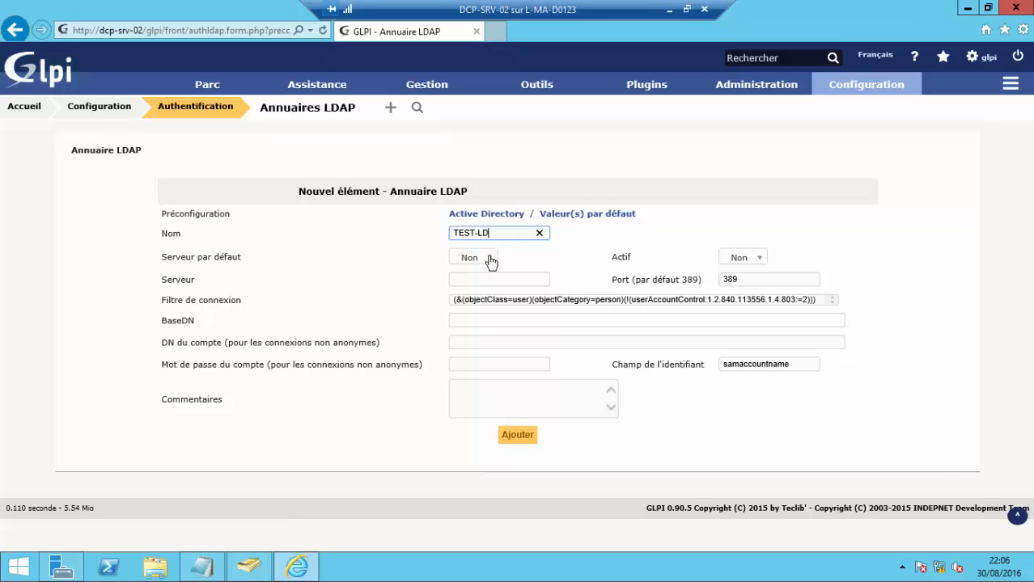
# - Set Serveur par défaut to Oui and Actif to Oui
pyautogui.click(490, 258)
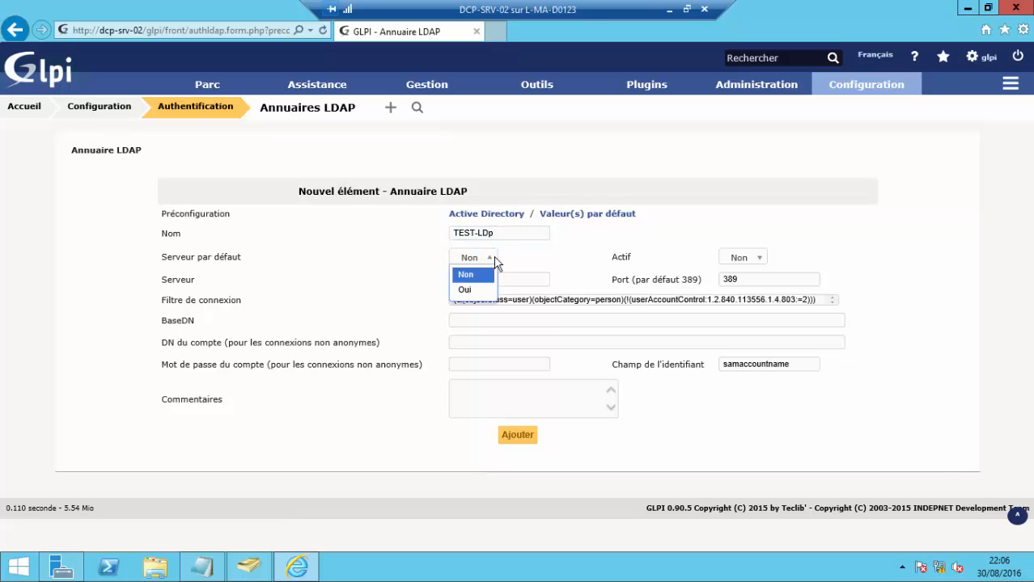
pyautogui.click(471, 290)
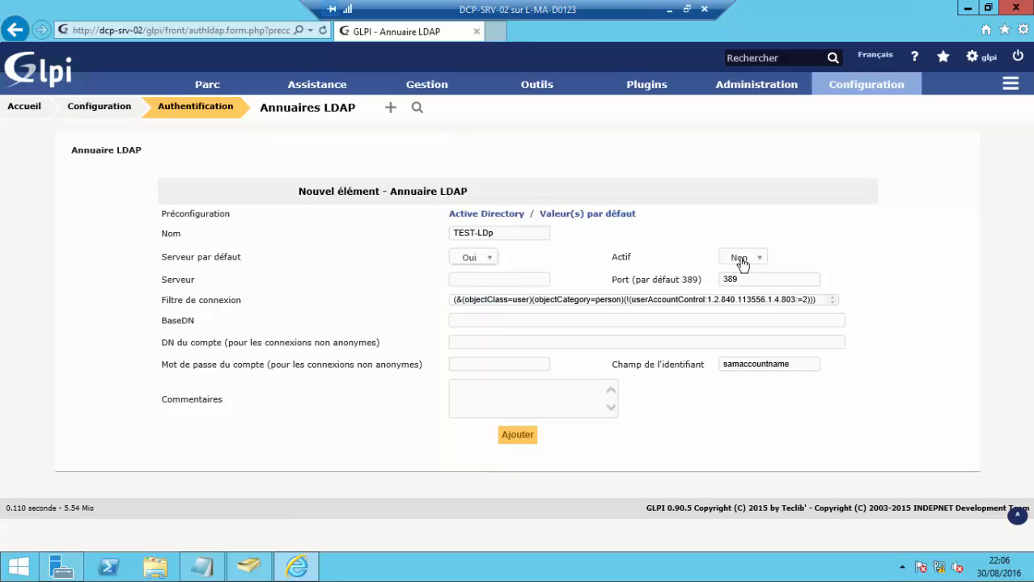
pyautogui.click(739, 259)
pyautogui.click(734, 290)
pyautogui.click(561, 321)
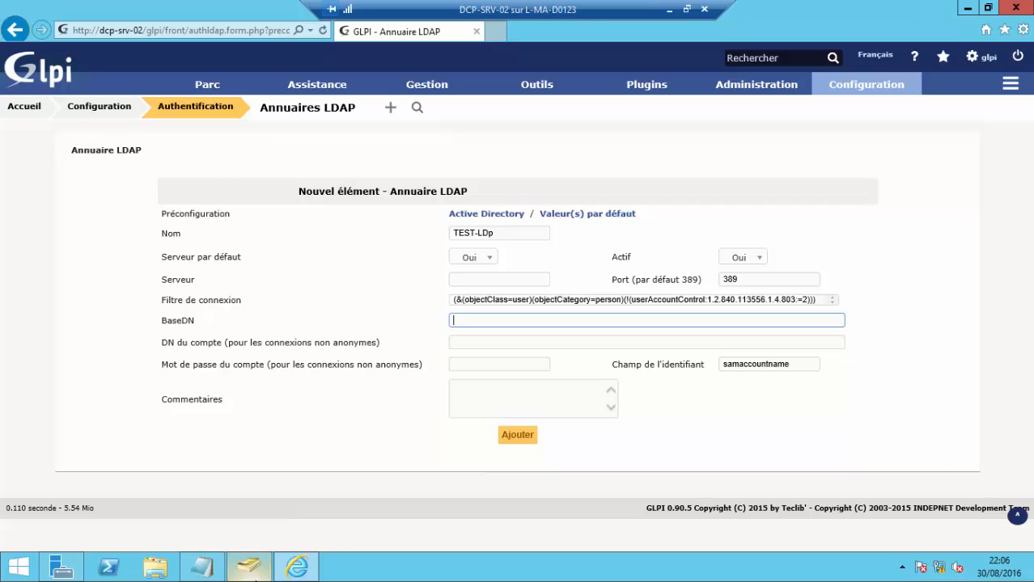
# - Enter BaseDN ou=TEST-LDAP,dc=prod,dc=lan and account DN cn=Administrateur,cn=Users,dc=prod,dc=lan
pyautogui.click(249, 566)
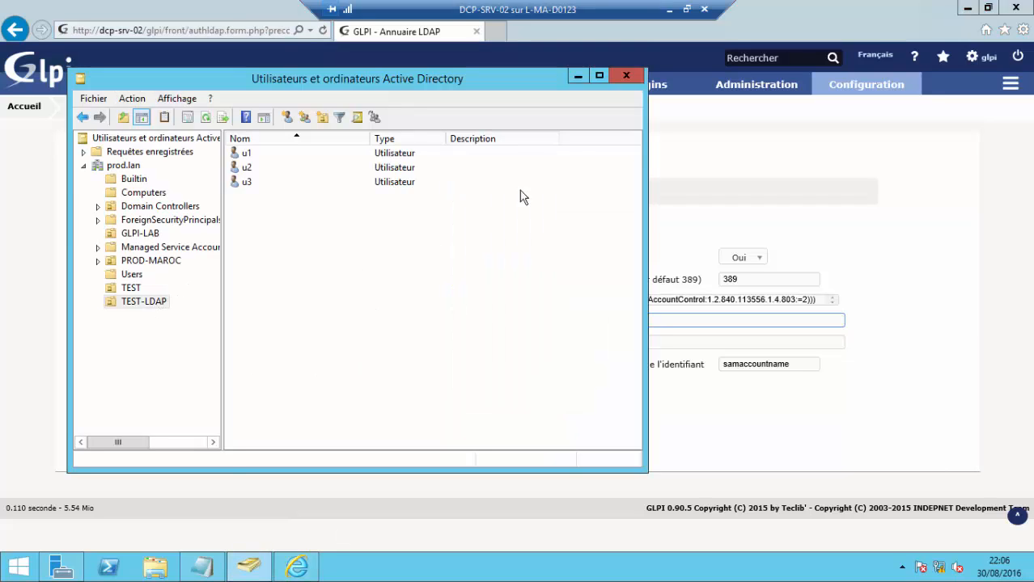
pyautogui.click(578, 79)
pyautogui.write('ou')
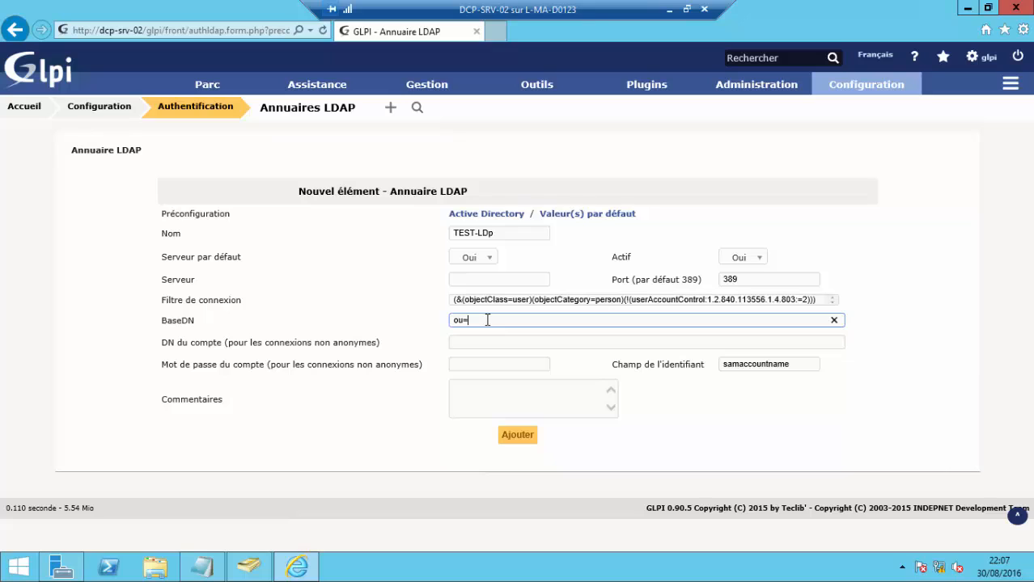
pyautogui.write('=TEST-LDAP,dc=prod,dc=lan')
pyautogui.click(522, 341)
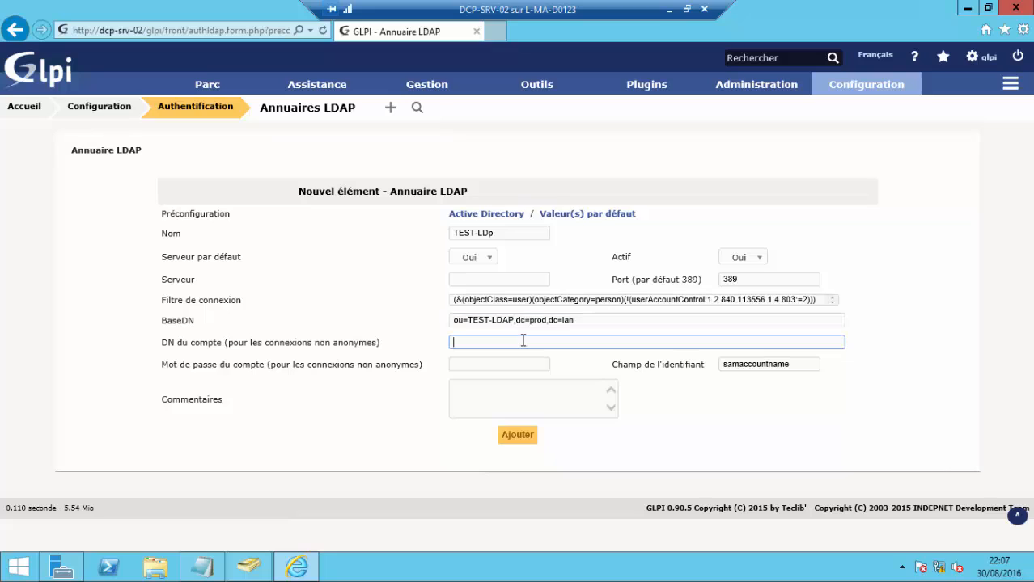
pyautogui.write('cn')
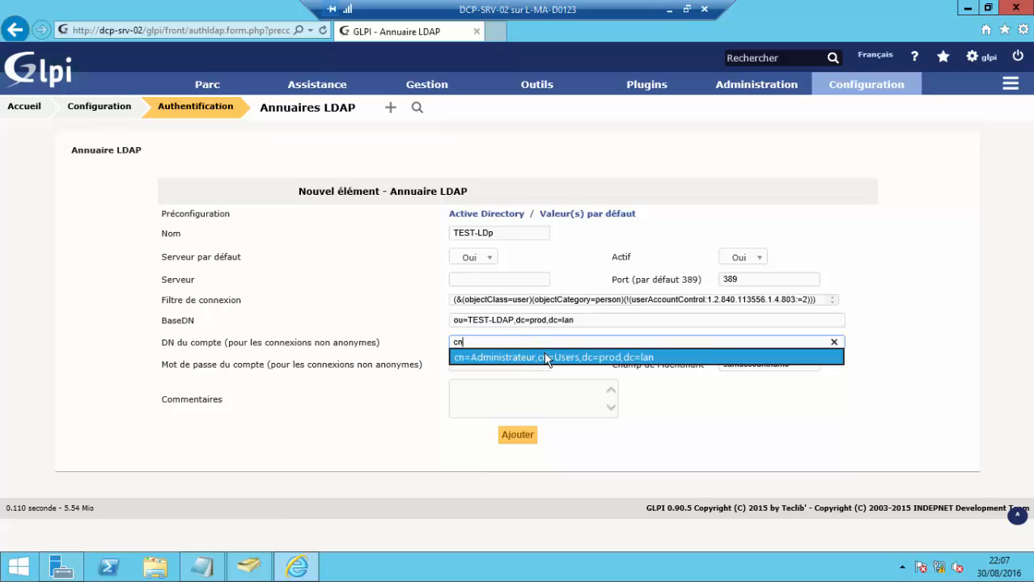
pyautogui.click(544, 358)
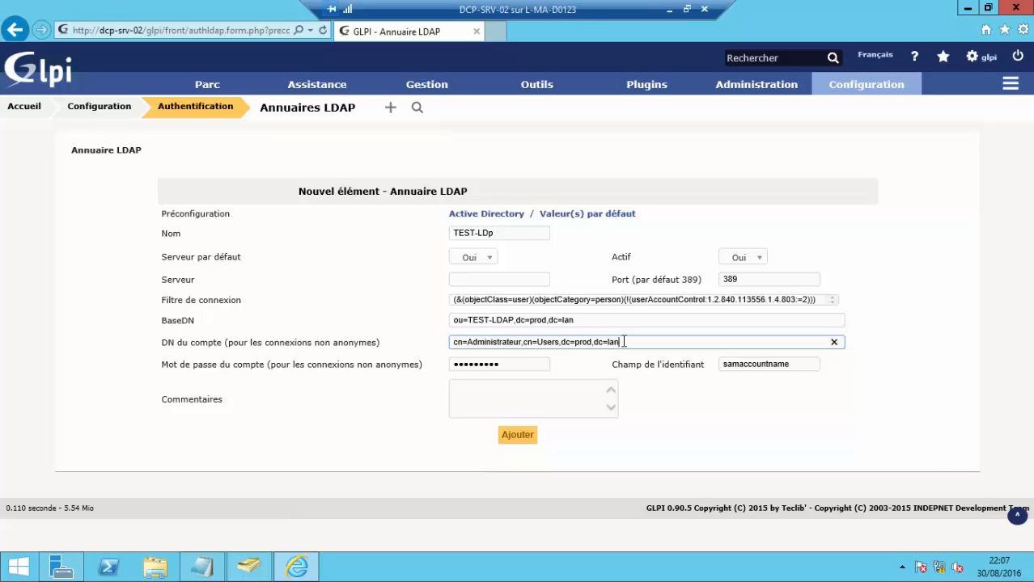
# - Clear the auto-filled account password and retype the account password
pyautogui.press('Tab')
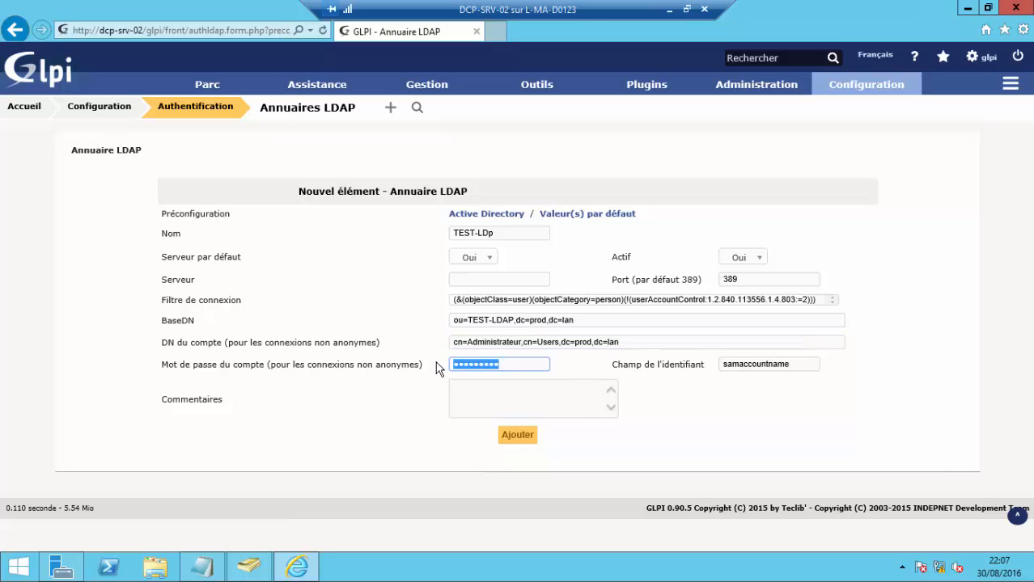
pyautogui.press('BackSpace')
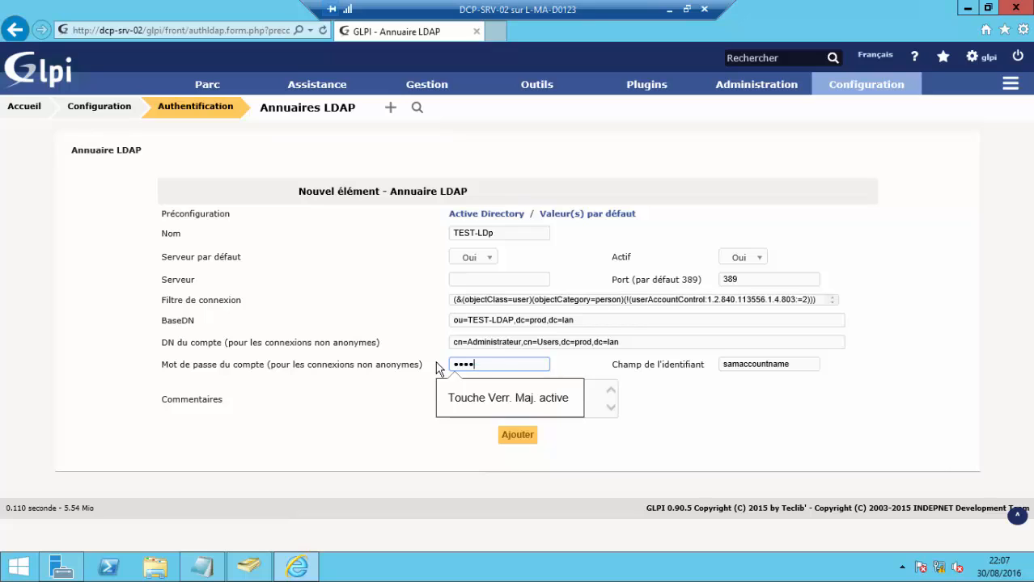
pyautogui.press('BackSpace')
pyautogui.press('BackSpace')
pyautogui.press('BackSpace')
pyautogui.press('BackSpace')
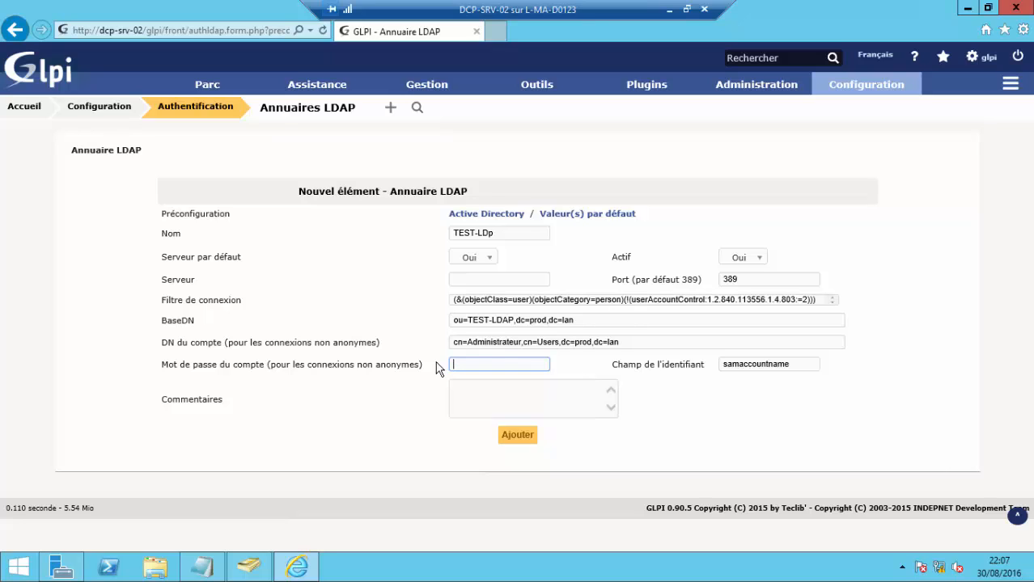
pyautogui.press('capslock')
pyautogui.press('capslock')
pyautogui.press('capslock')
pyautogui.write('A')
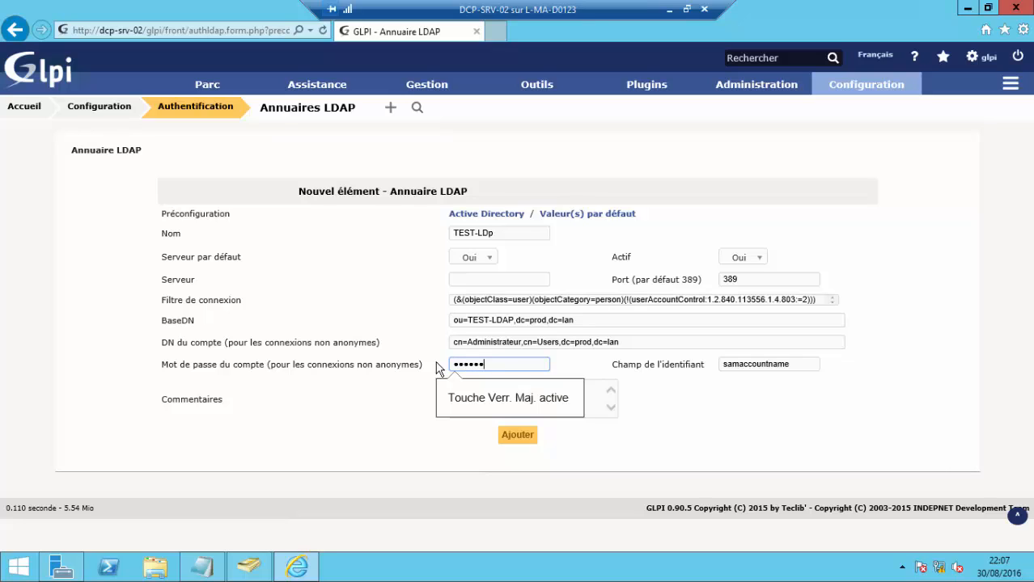
pyautogui.press('capslock')
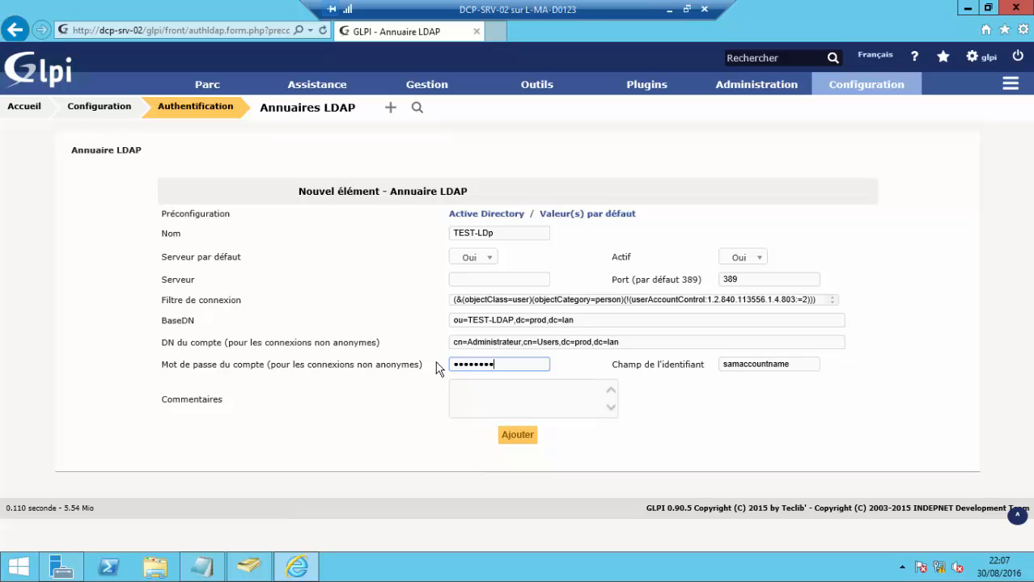
# - Save the TEST-LDp directory and run its connection test from the Tester tab
pyautogui.click(519, 436)
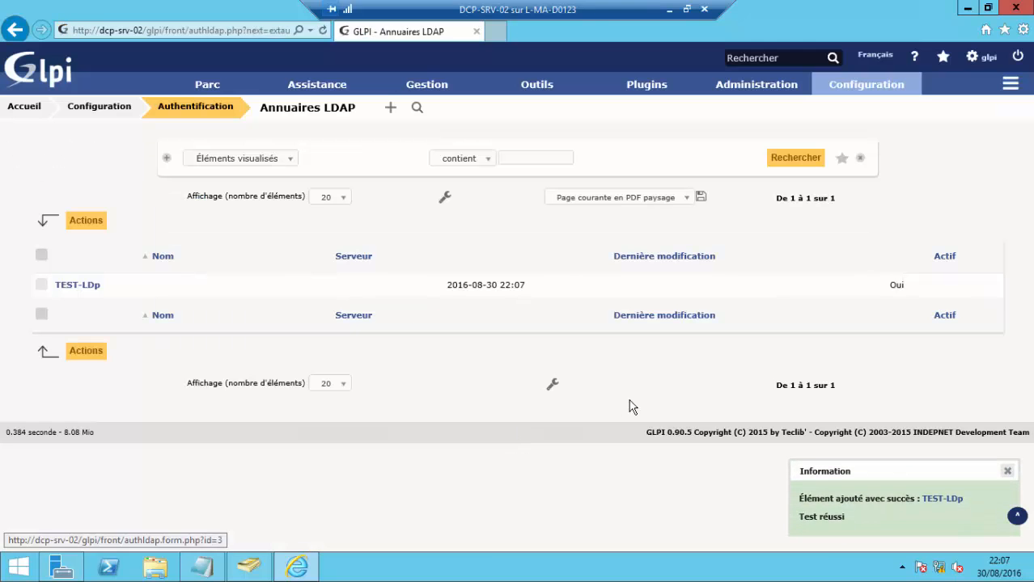
pyautogui.click(91, 287)
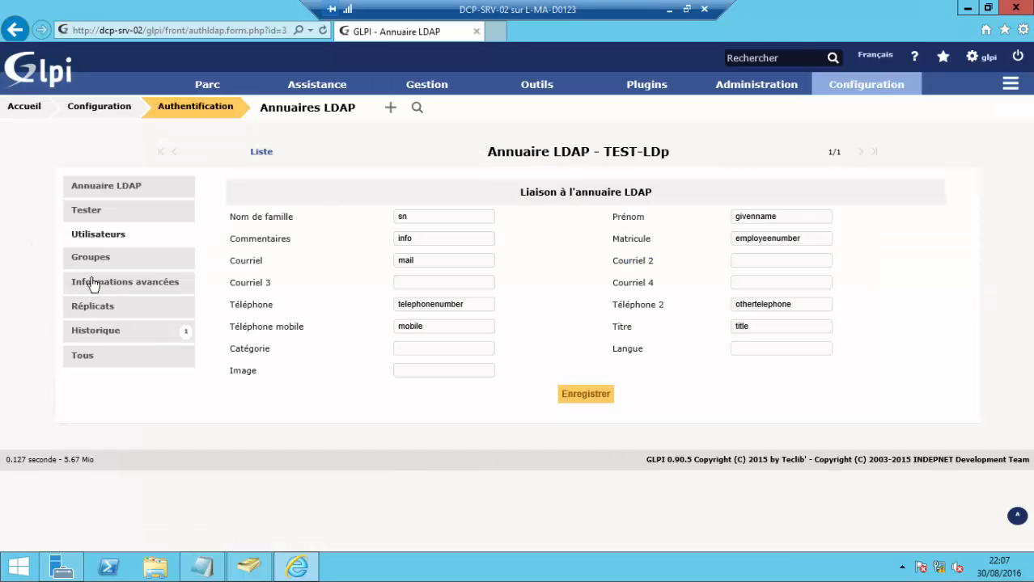
pyautogui.click(86, 210)
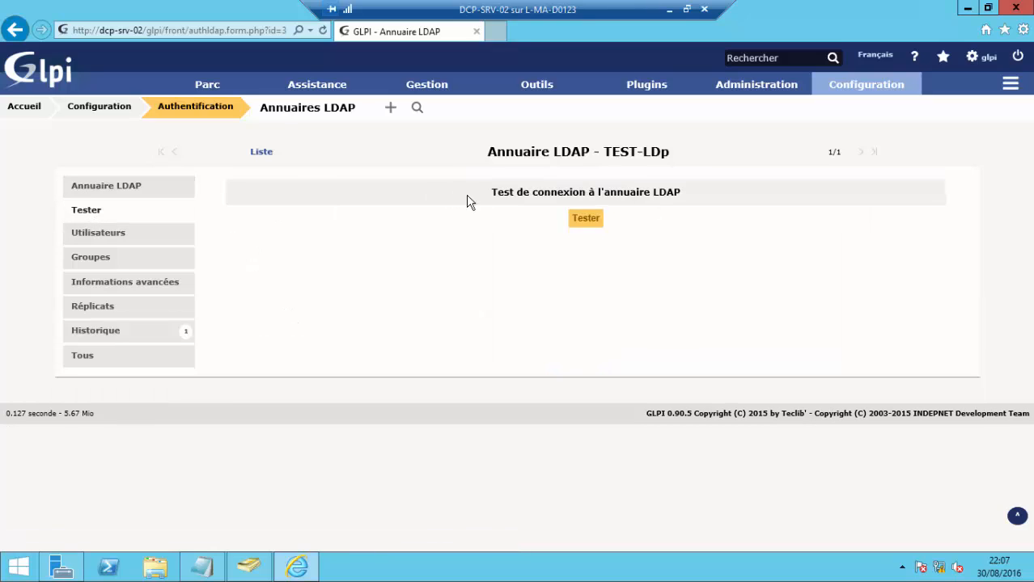
pyautogui.click(575, 221)
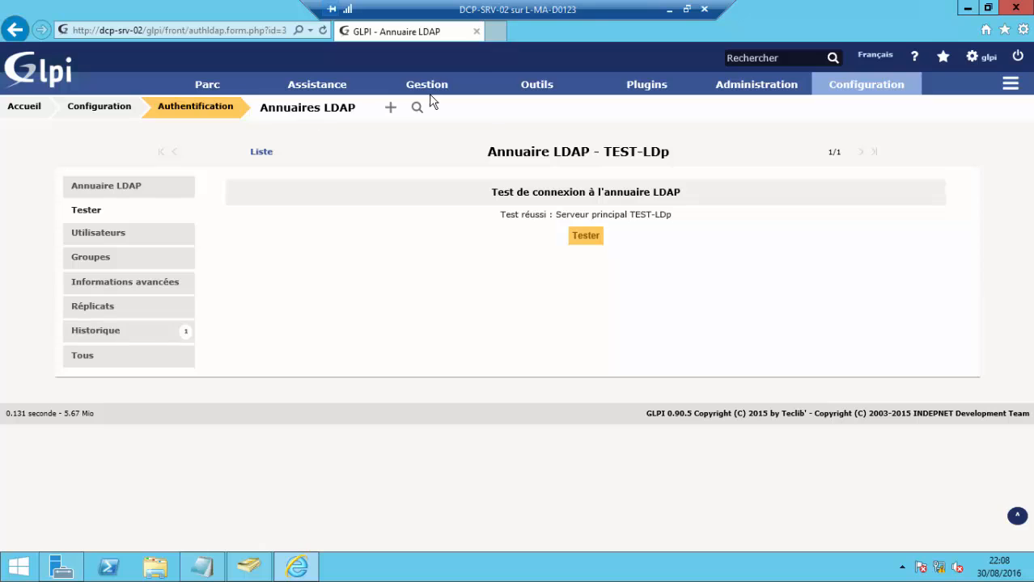
# - Search the LDAP directory for new users, listing u1, u2 and u3 for import
pyautogui.moveTo(728, 86)
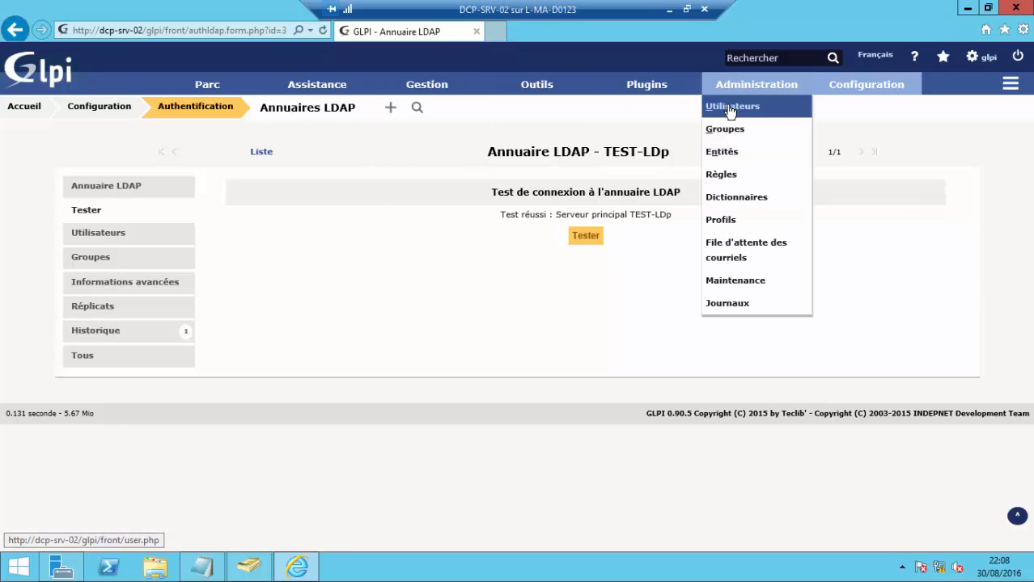
pyautogui.click(732, 107)
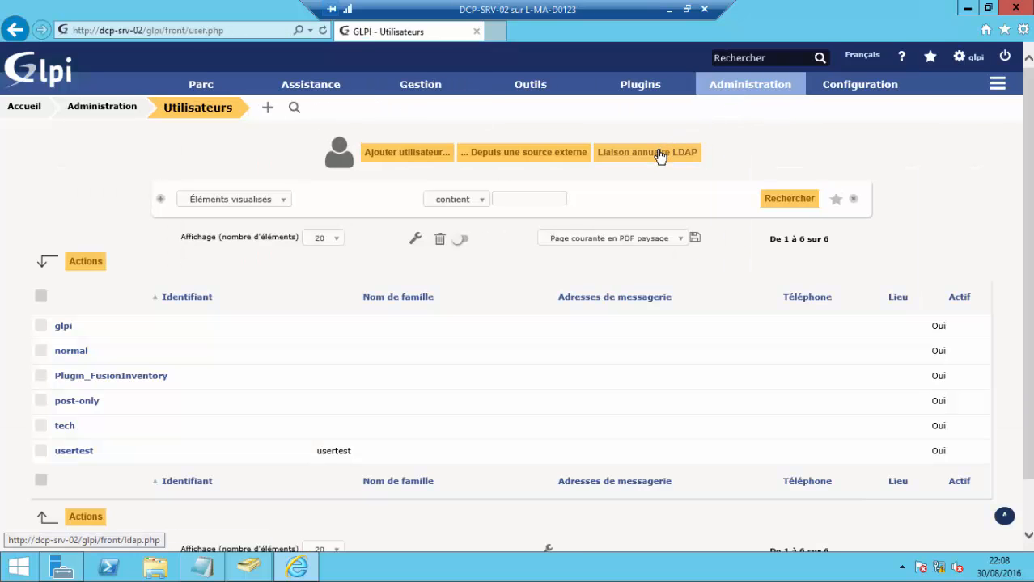
pyautogui.click(660, 154)
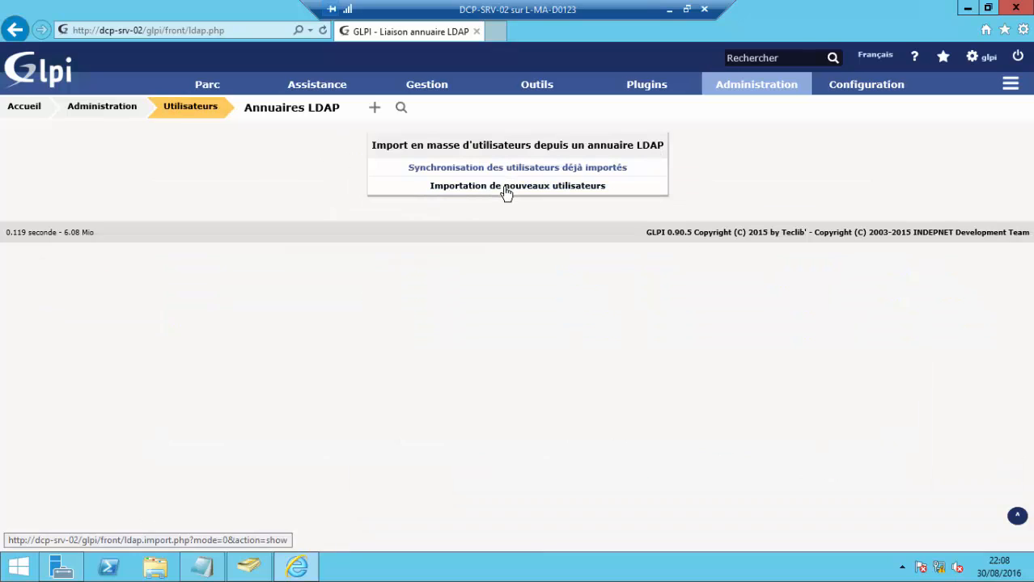
pyautogui.click(506, 188)
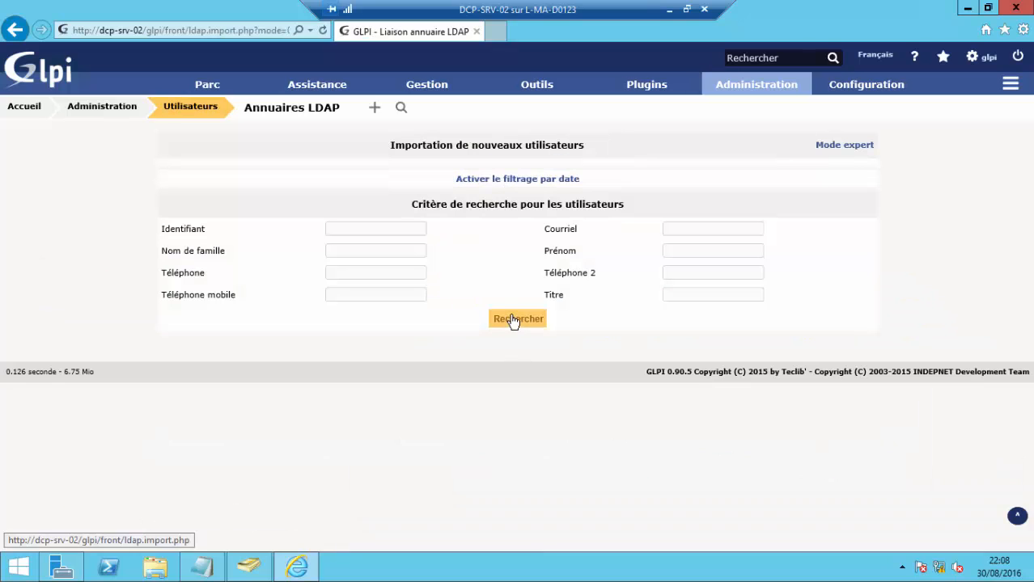
pyautogui.click(511, 319)
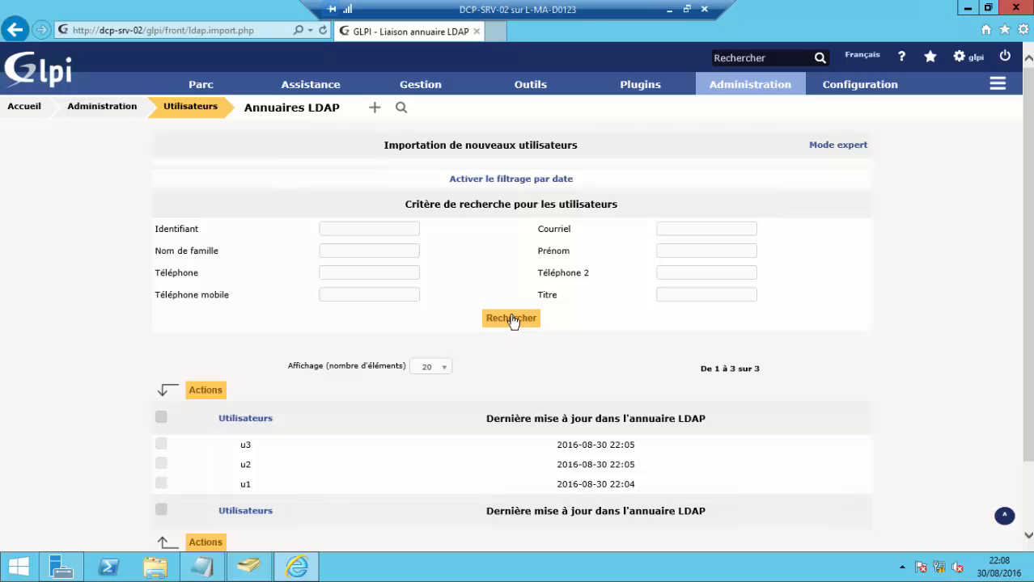
pyautogui.scroll(-2, 511, 321)
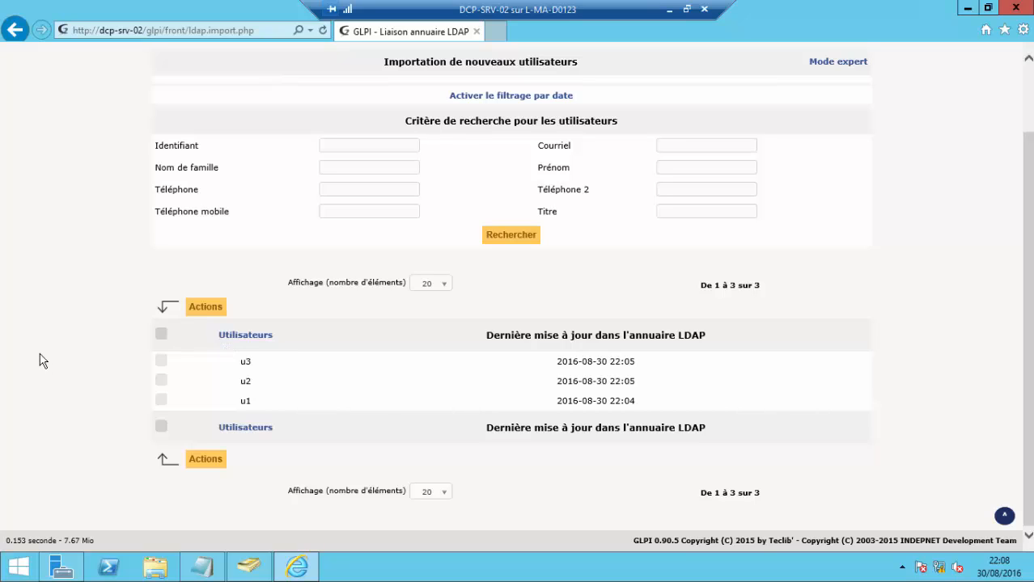
# - Select LDAP users u3, u2 and u1, submit the Importer action, and dismiss the failure notice
pyautogui.click(162, 335)
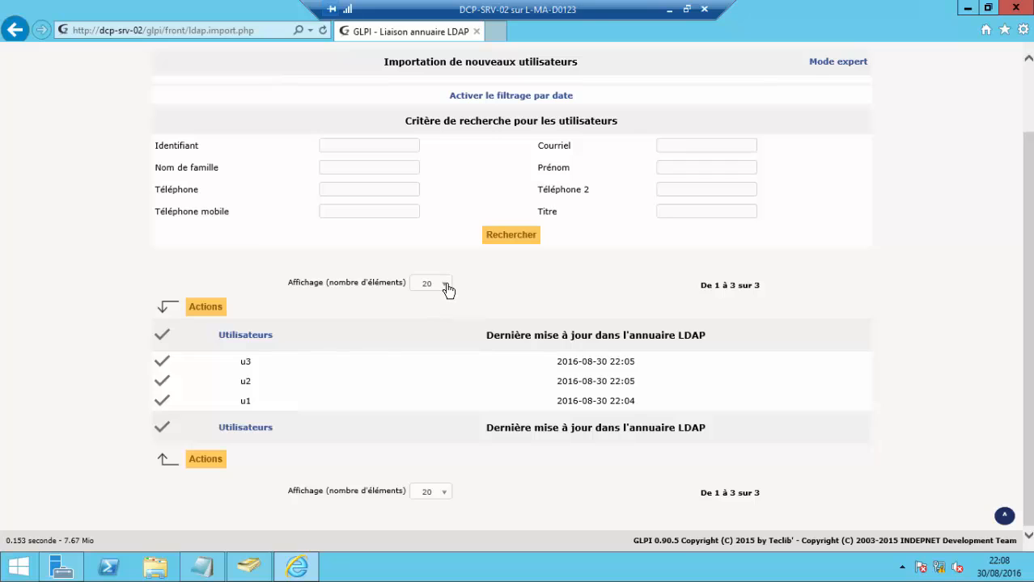
pyautogui.click(210, 309)
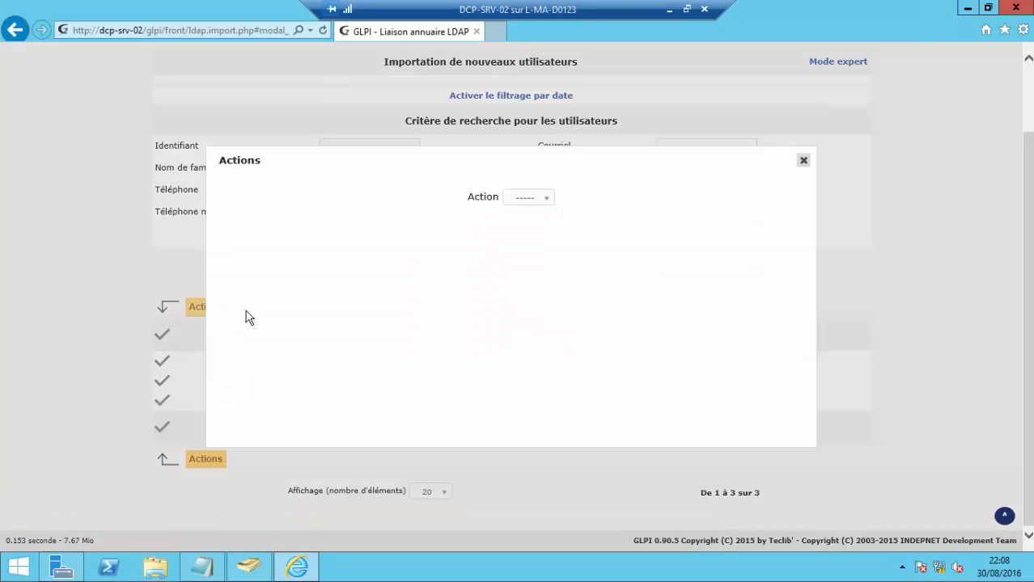
pyautogui.click(532, 198)
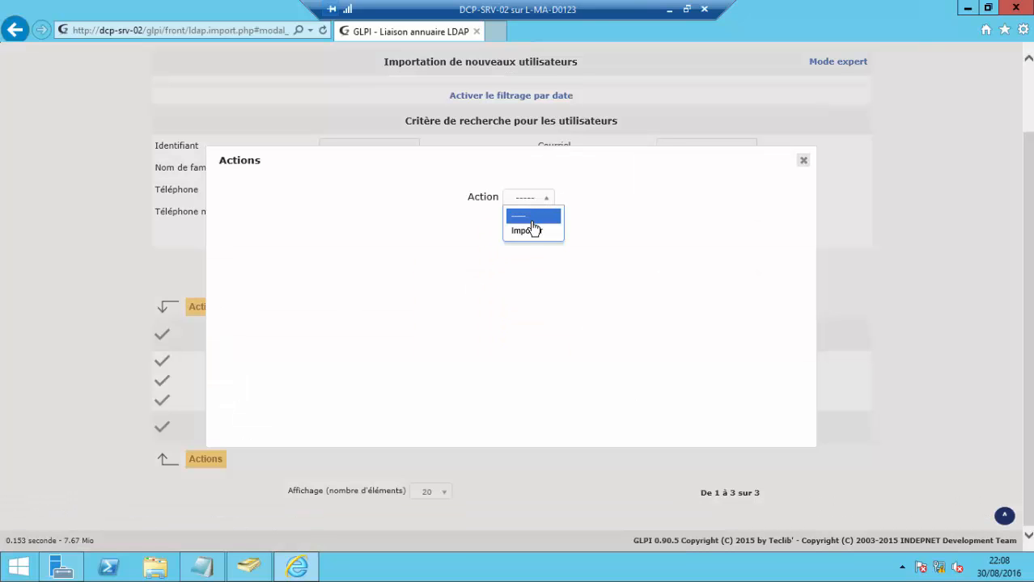
pyautogui.click(532, 231)
pyautogui.click(522, 232)
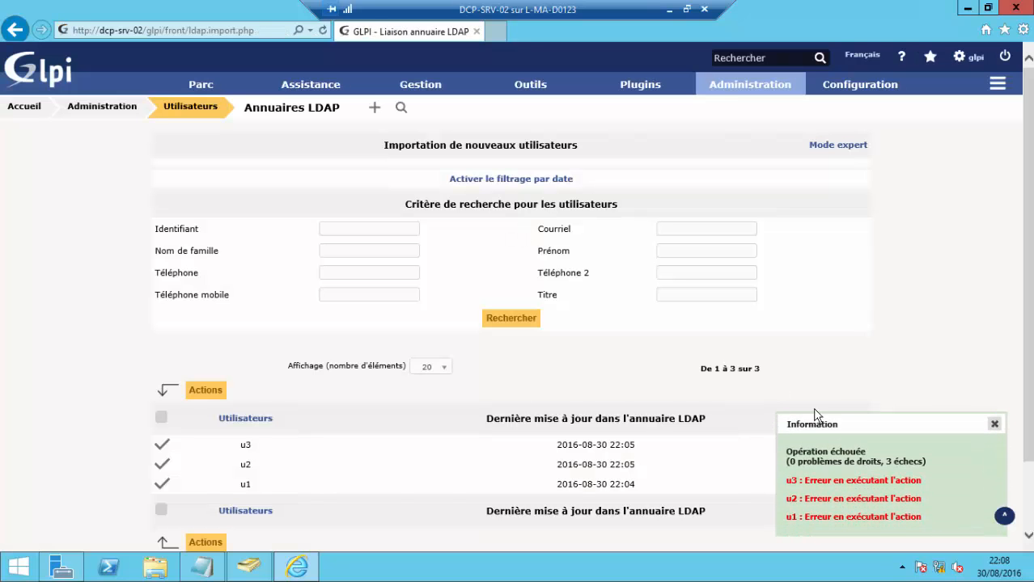
pyautogui.click(995, 425)
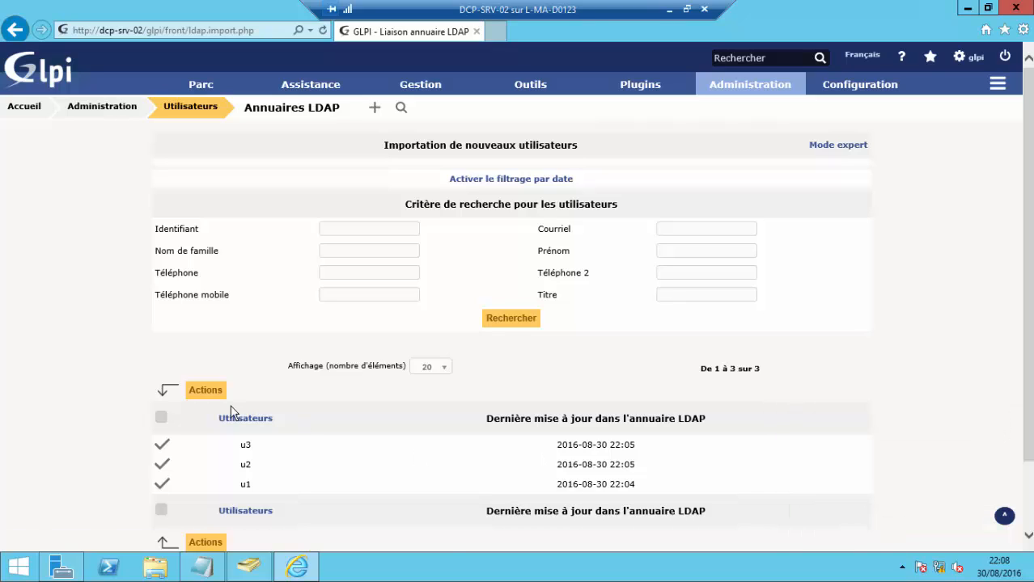
# - Retry the Importer action on the three selected users twice more
pyautogui.click(212, 392)
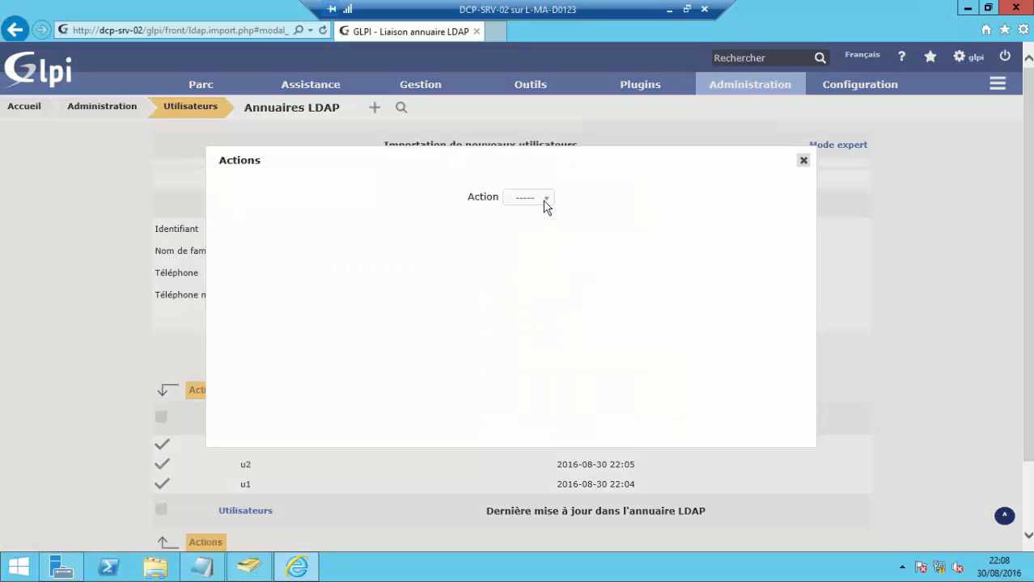
pyautogui.click(545, 203)
pyautogui.click(538, 234)
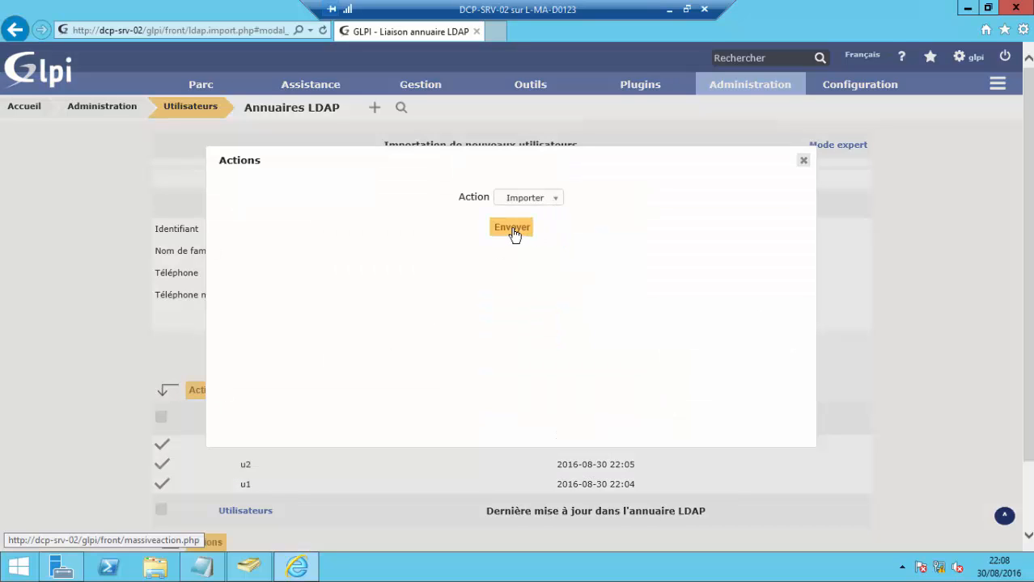
pyautogui.click(512, 228)
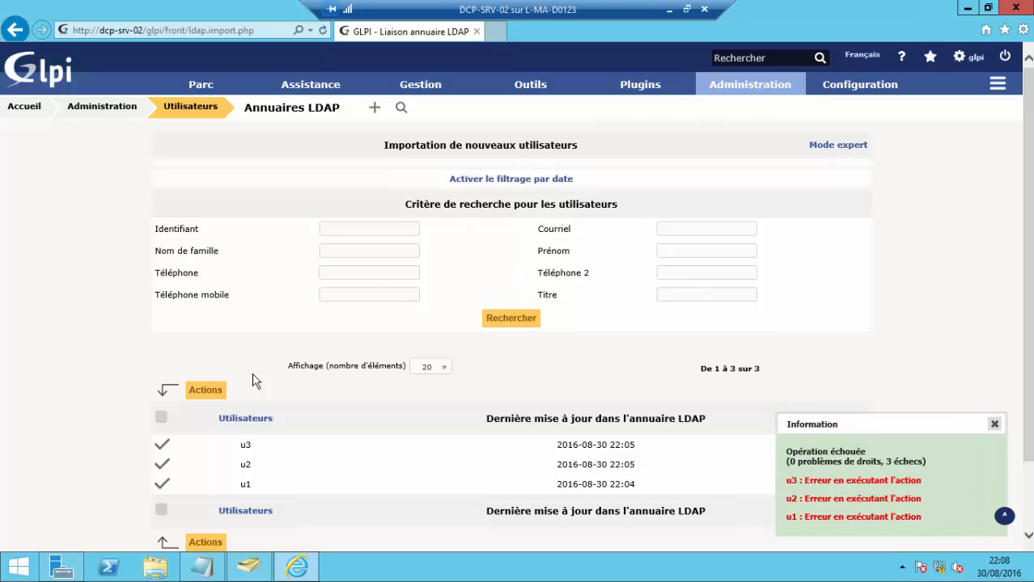
pyautogui.scroll(-2, 278, 399)
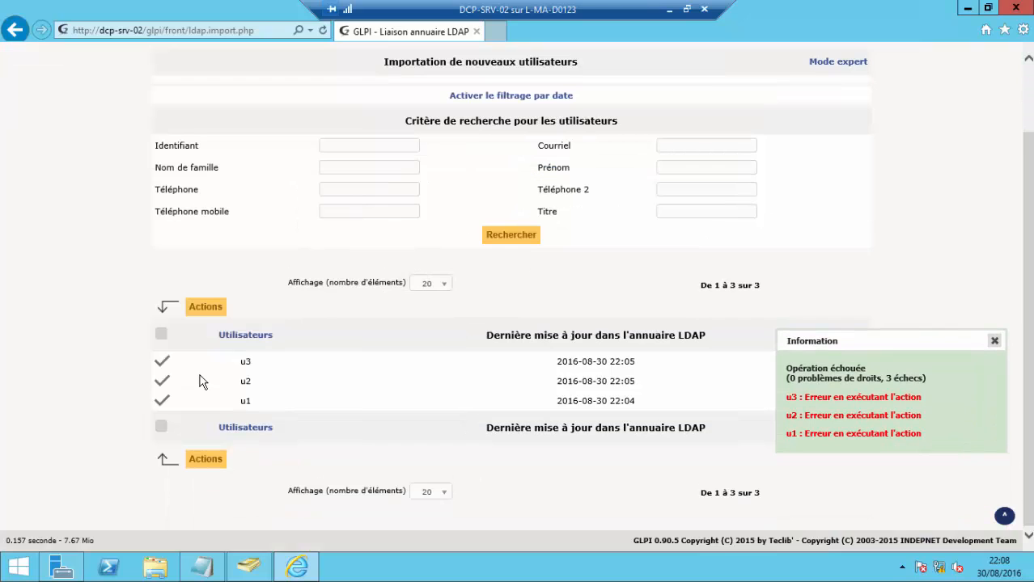
pyautogui.click(208, 307)
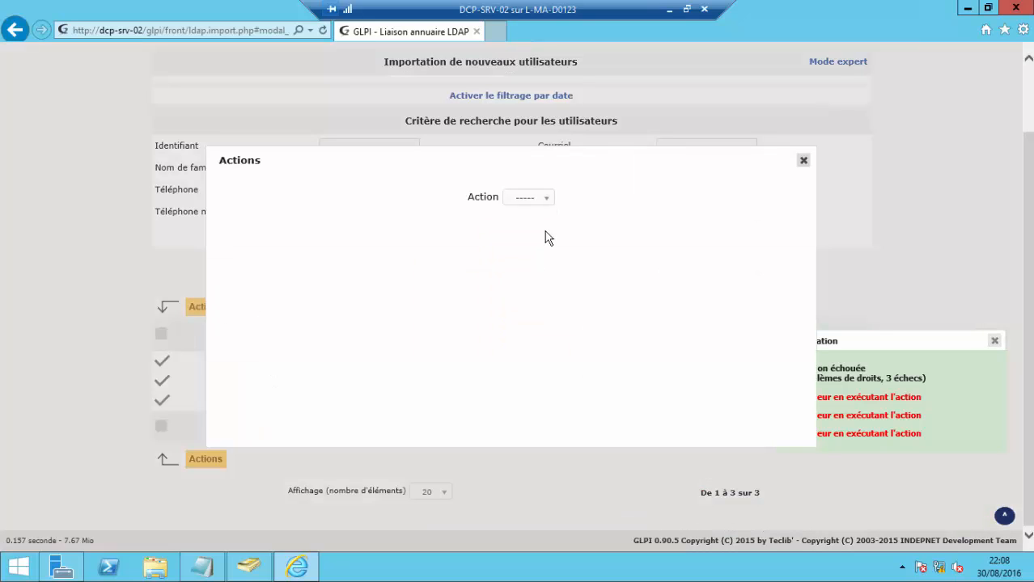
pyautogui.click(540, 200)
pyautogui.click(524, 233)
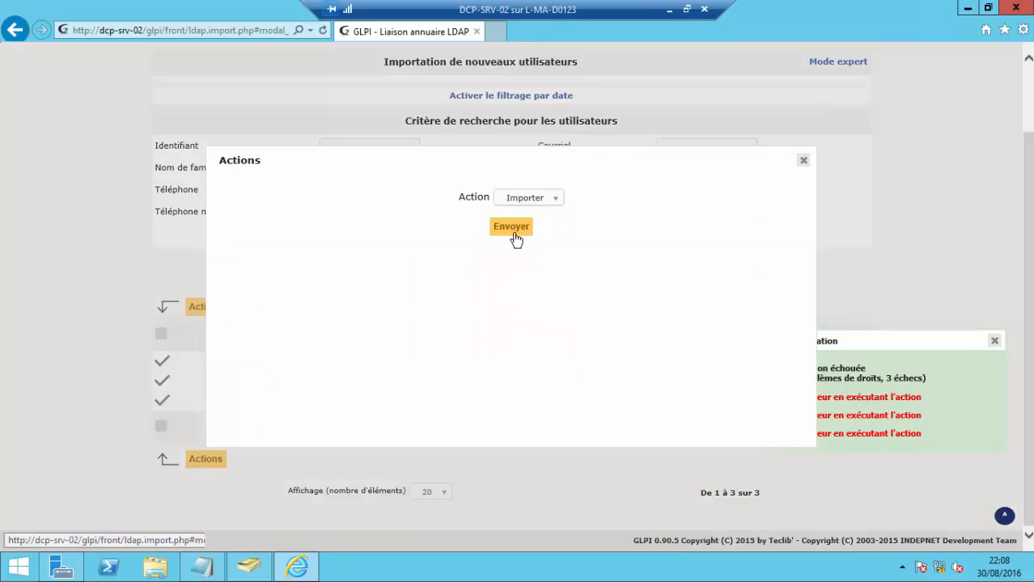
pyautogui.click(514, 233)
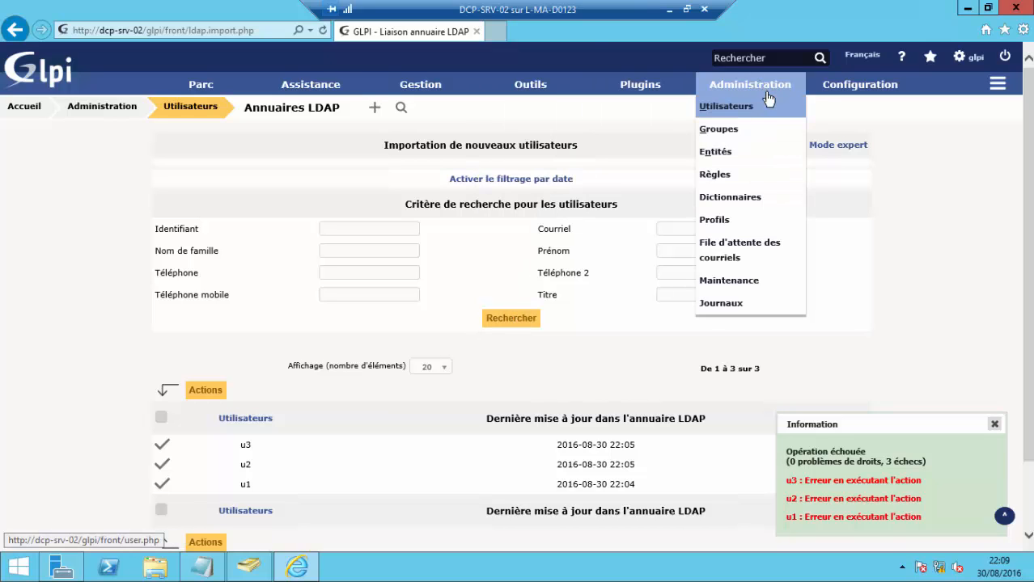
# - Search for already imported LDAP users needing synchronization, then check the tickets list and return to users
pyautogui.click(728, 121)
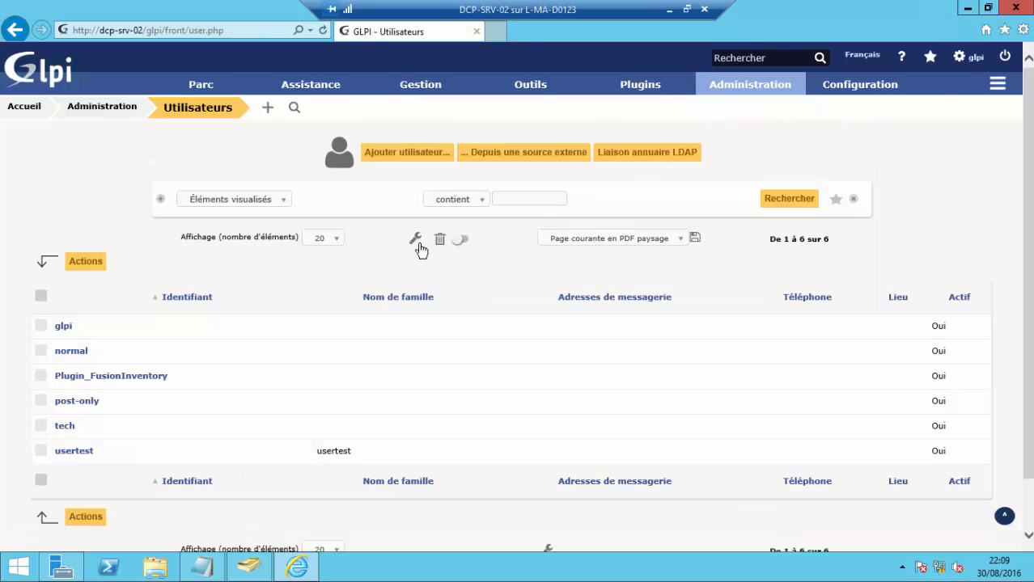
pyautogui.click(619, 155)
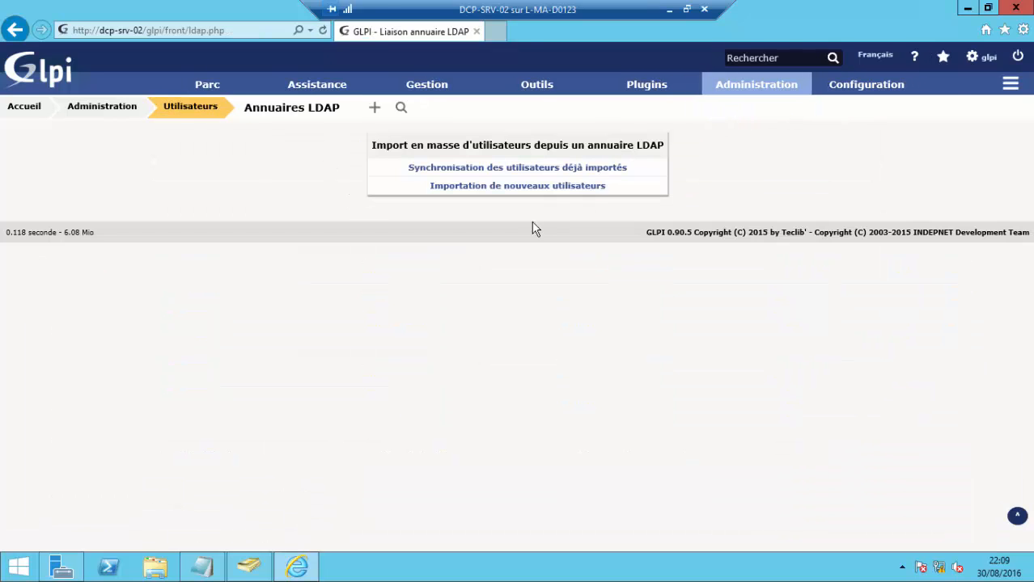
pyautogui.click(469, 168)
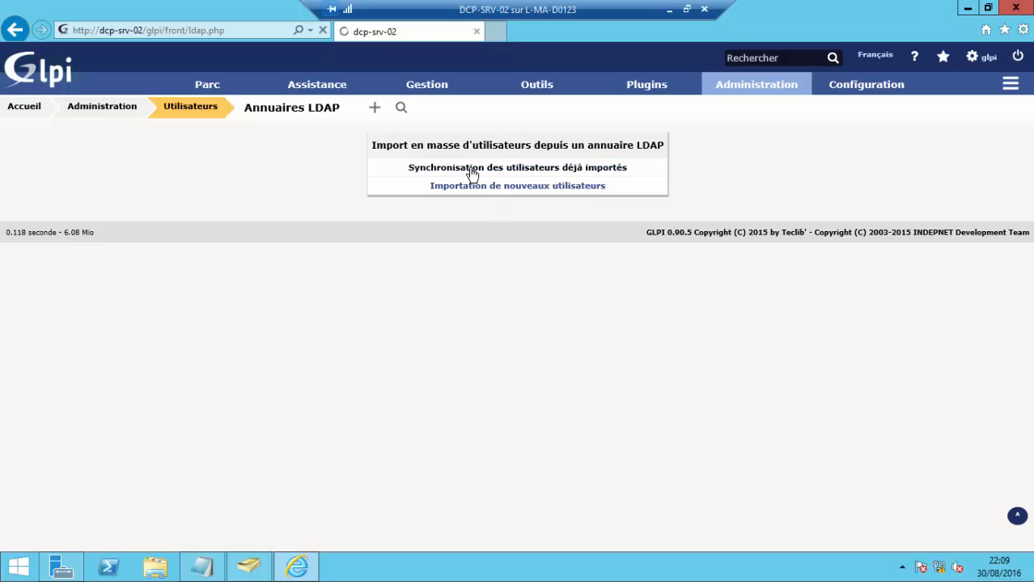
pyautogui.click(514, 318)
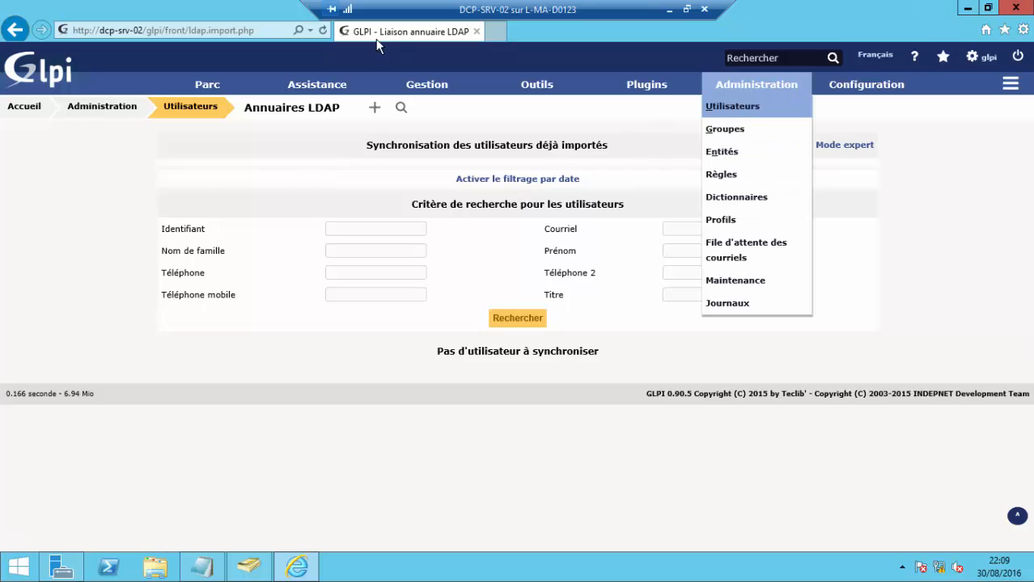
pyautogui.click(296, 108)
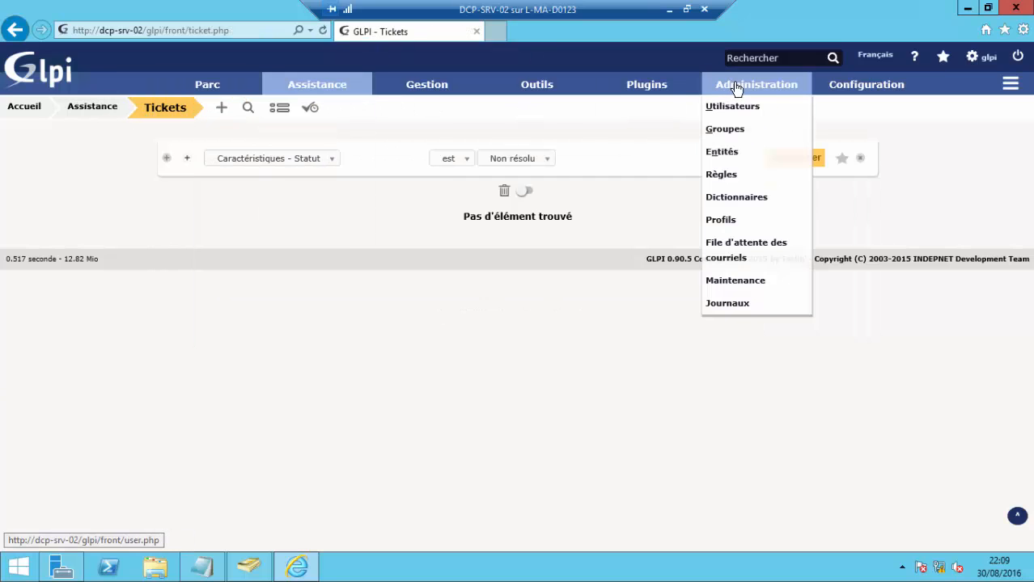
pyautogui.click(733, 109)
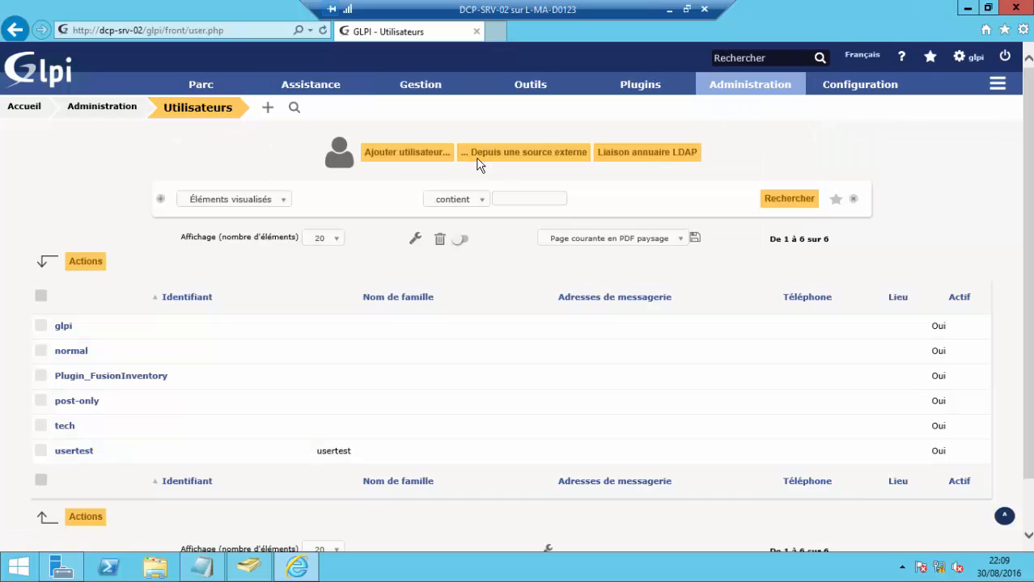
# - Search LDAP for new users and submit the Importer action for all three again
pyautogui.click(622, 156)
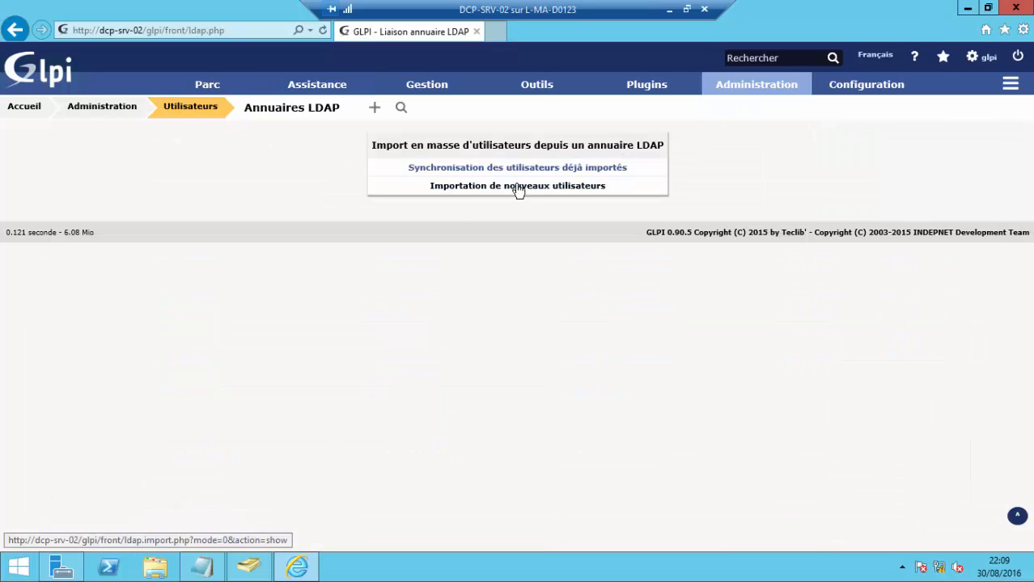
pyautogui.click(508, 188)
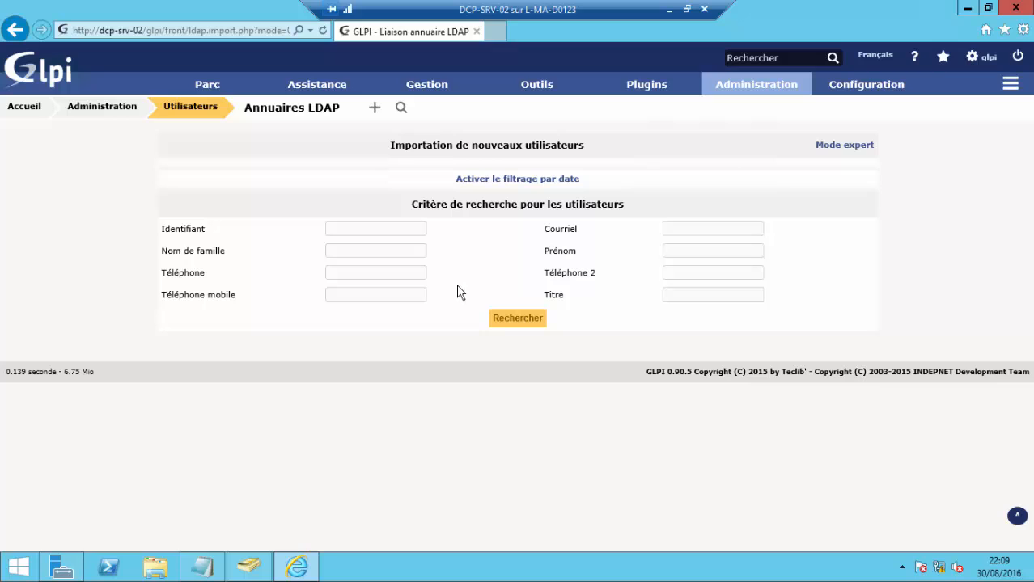
pyautogui.click(496, 318)
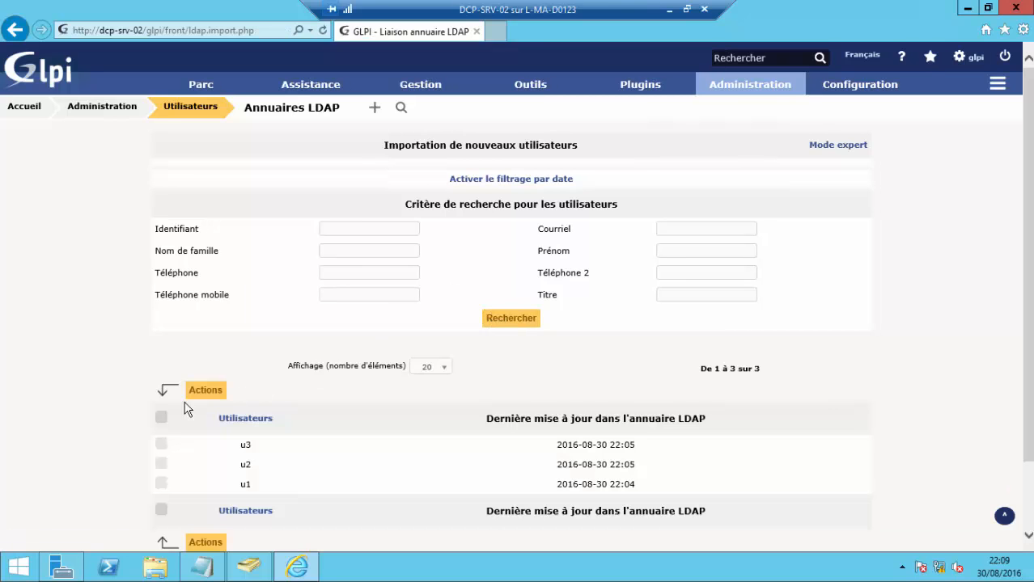
pyautogui.click(161, 417)
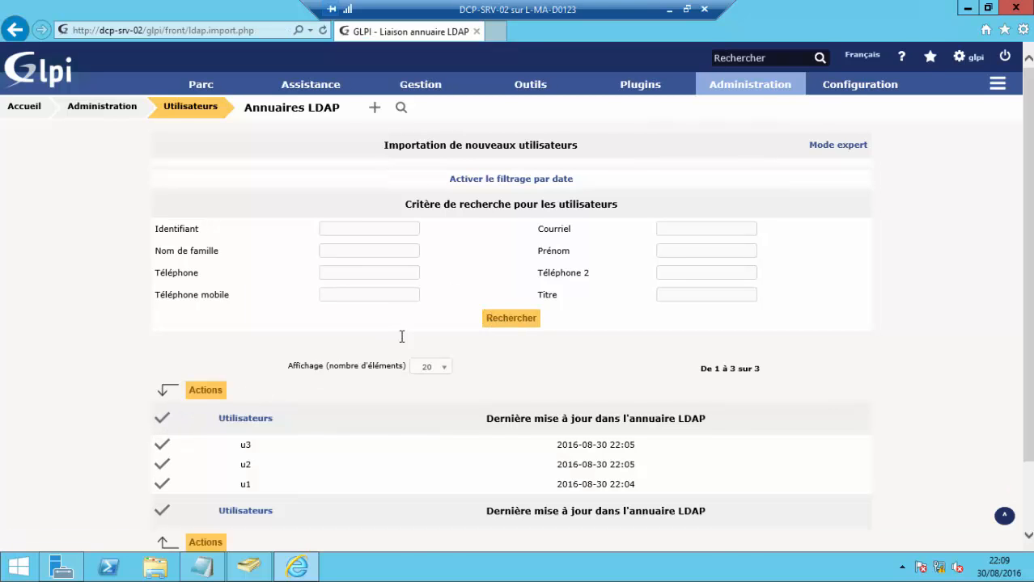
pyautogui.scroll(-2, 401, 336)
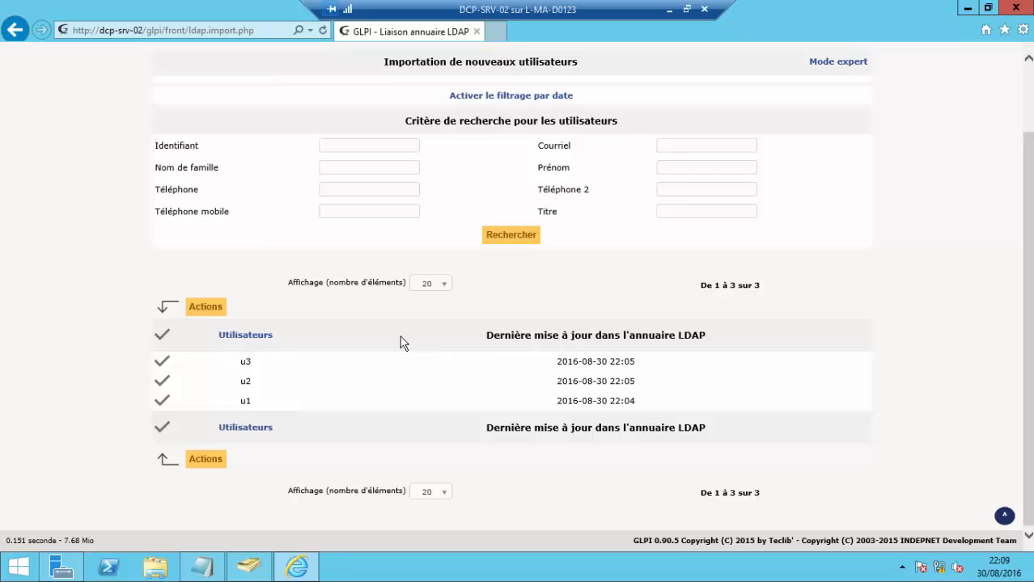
pyautogui.click(205, 309)
pyautogui.click(540, 203)
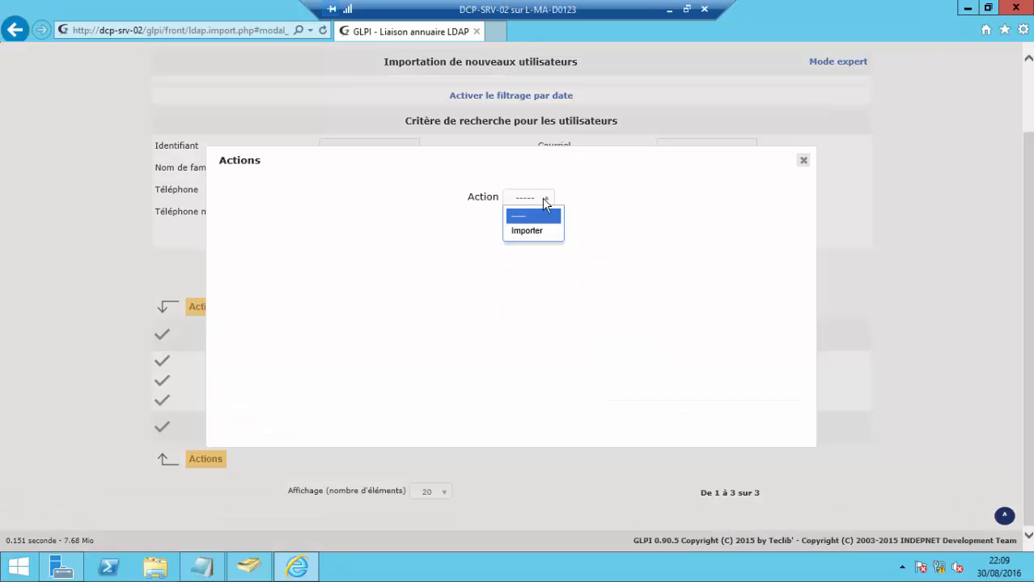
pyautogui.click(526, 231)
pyautogui.click(510, 227)
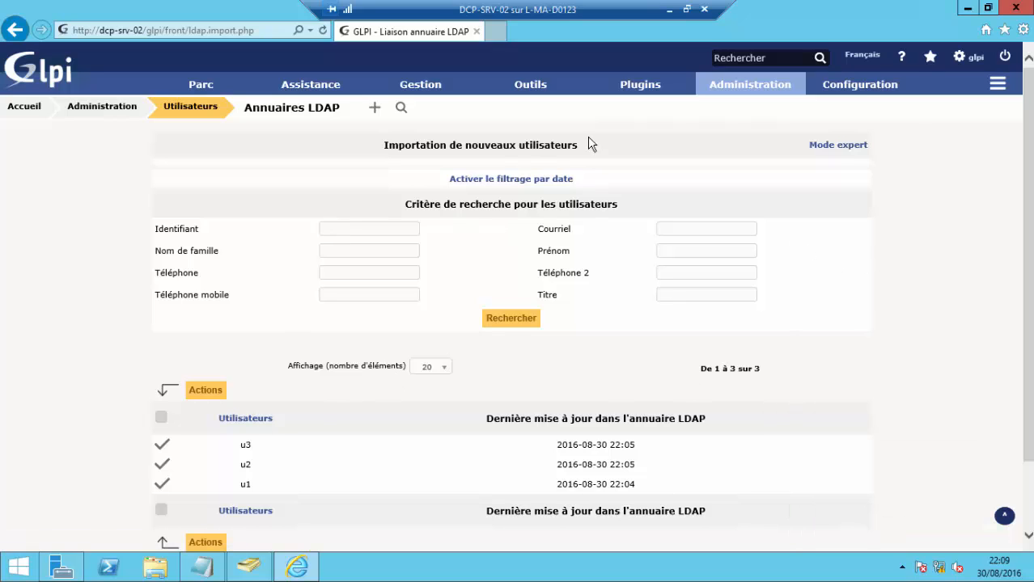
# - Re-enter the bind account password in TEST-LDp's main connection settings and save the directory
pyautogui.moveTo(858, 95)
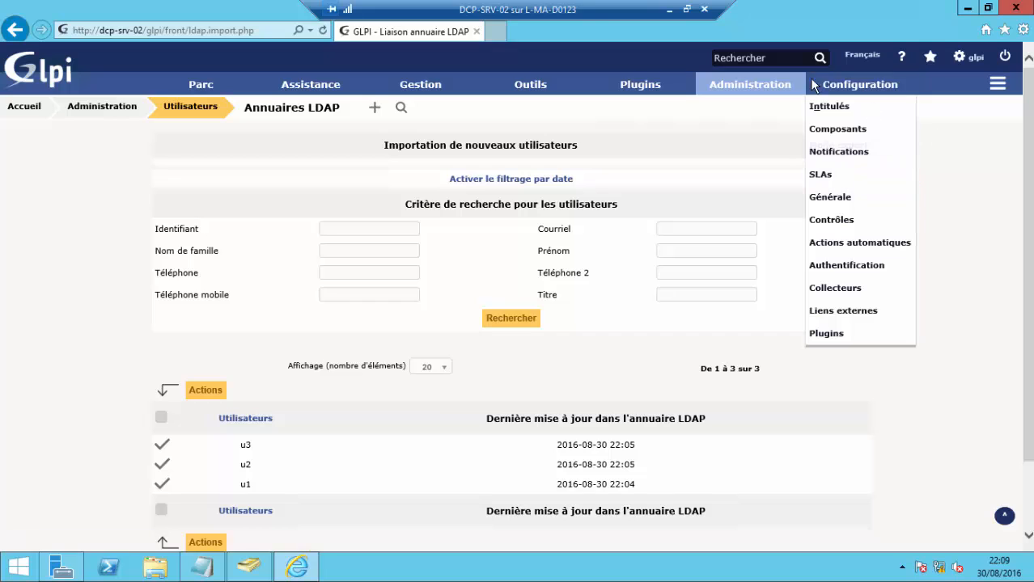
pyautogui.click(841, 267)
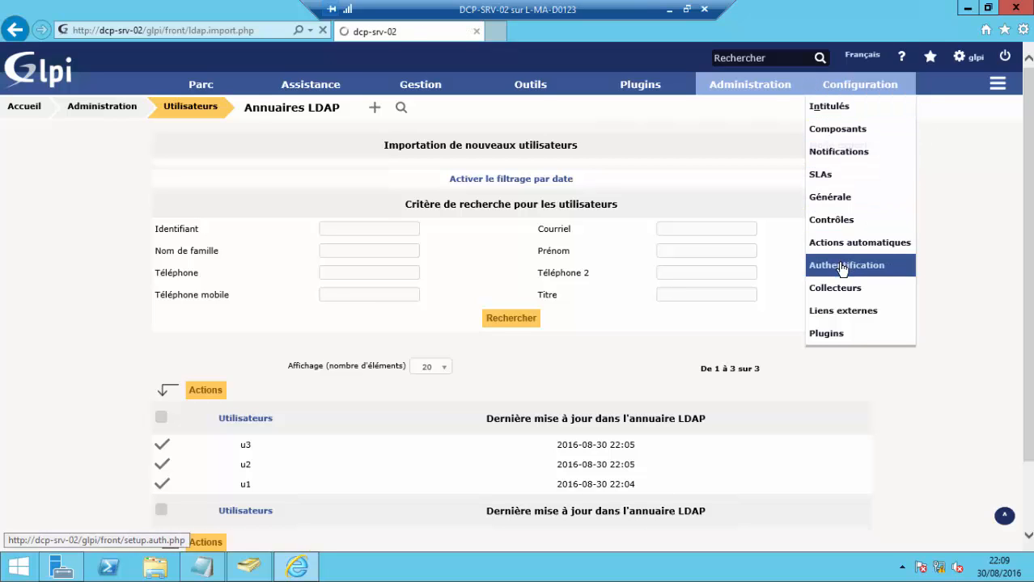
pyautogui.click(489, 187)
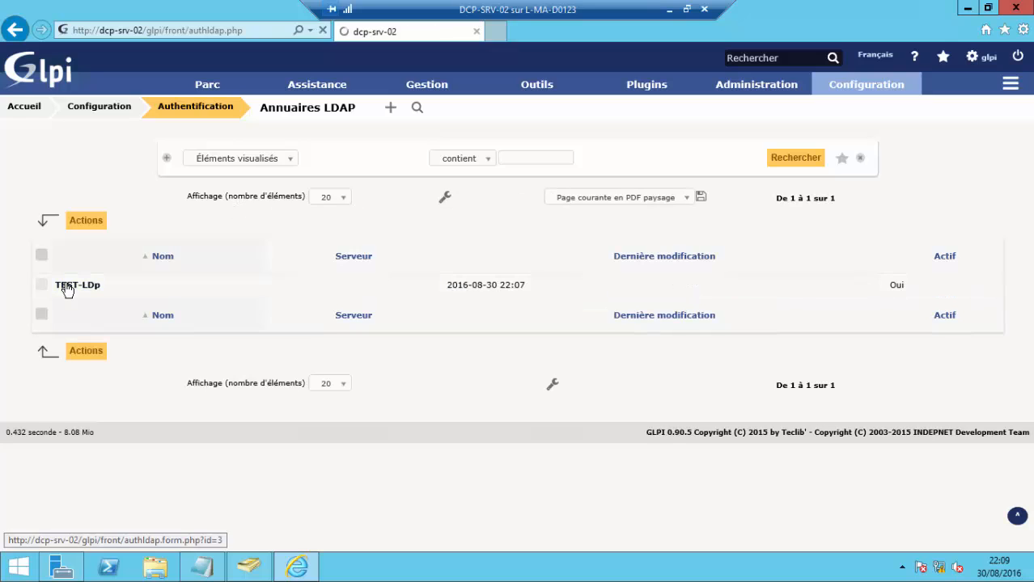
pyautogui.click(66, 286)
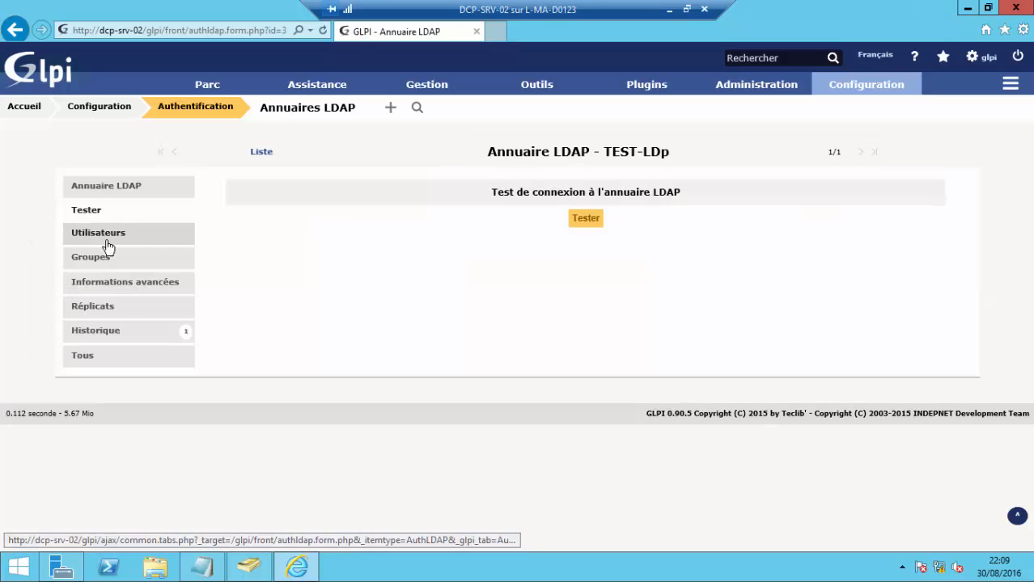
pyautogui.click(86, 194)
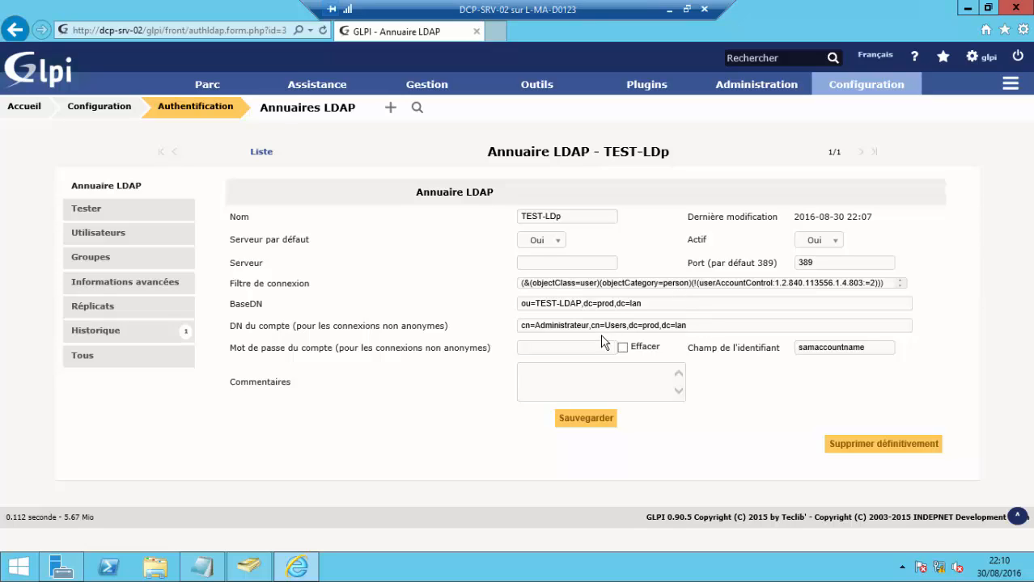
pyautogui.click(588, 345)
pyautogui.press('capslock')
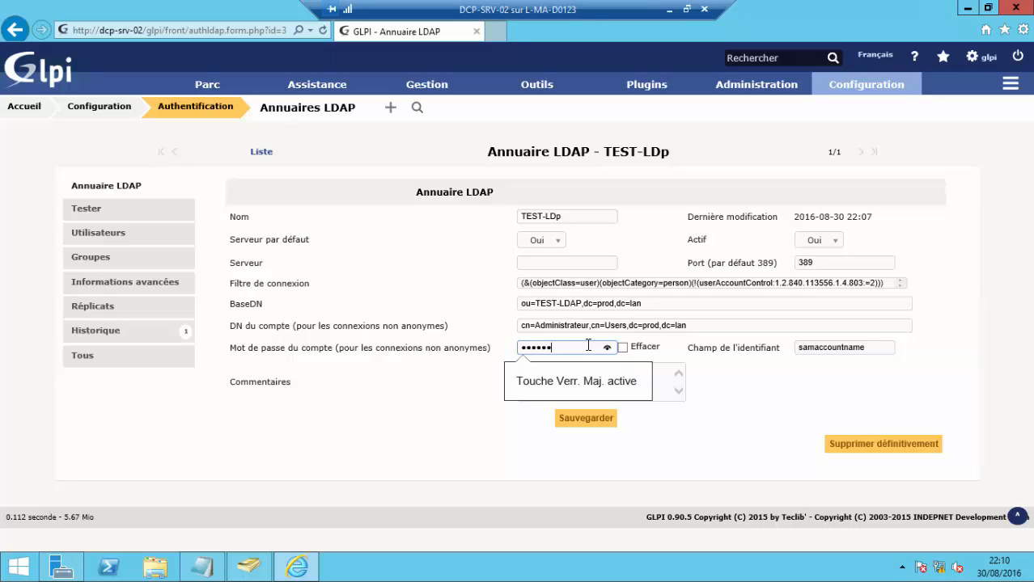
pyautogui.press('capslock')
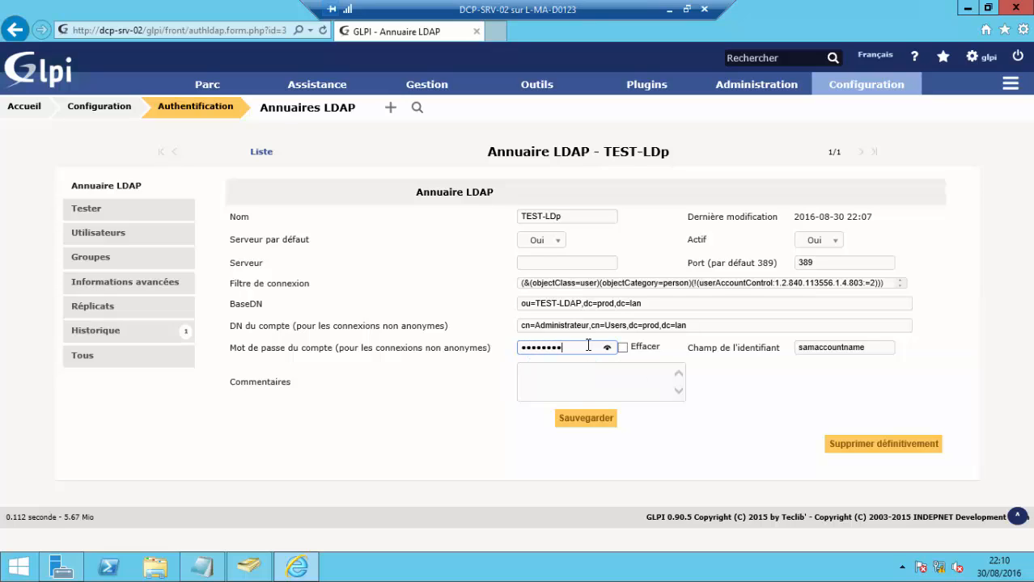
pyautogui.click(609, 422)
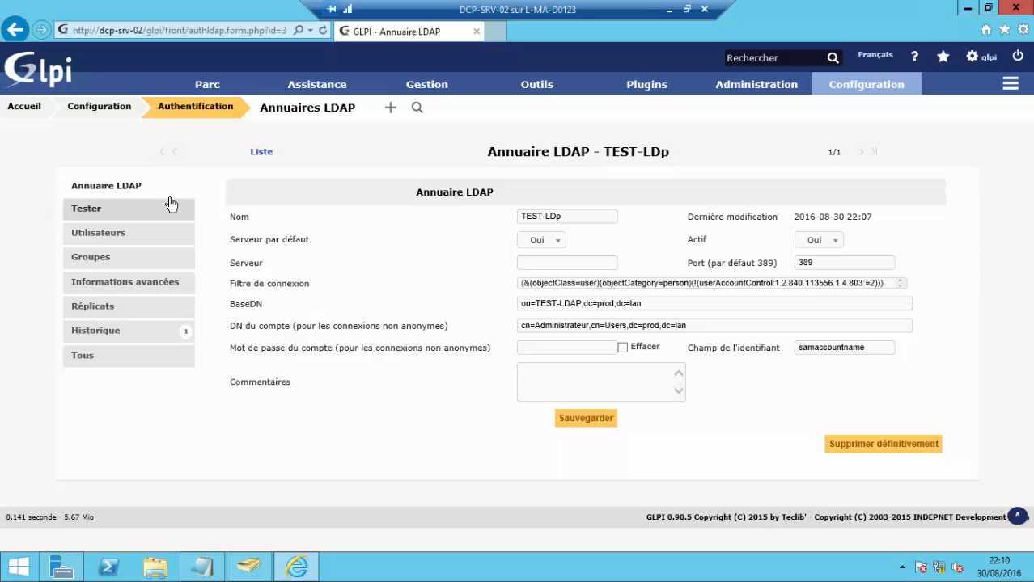
# - Go to the LDAP new-user import page and search the directory for users
pyautogui.moveTo(321, 101)
pyautogui.moveTo(733, 89)
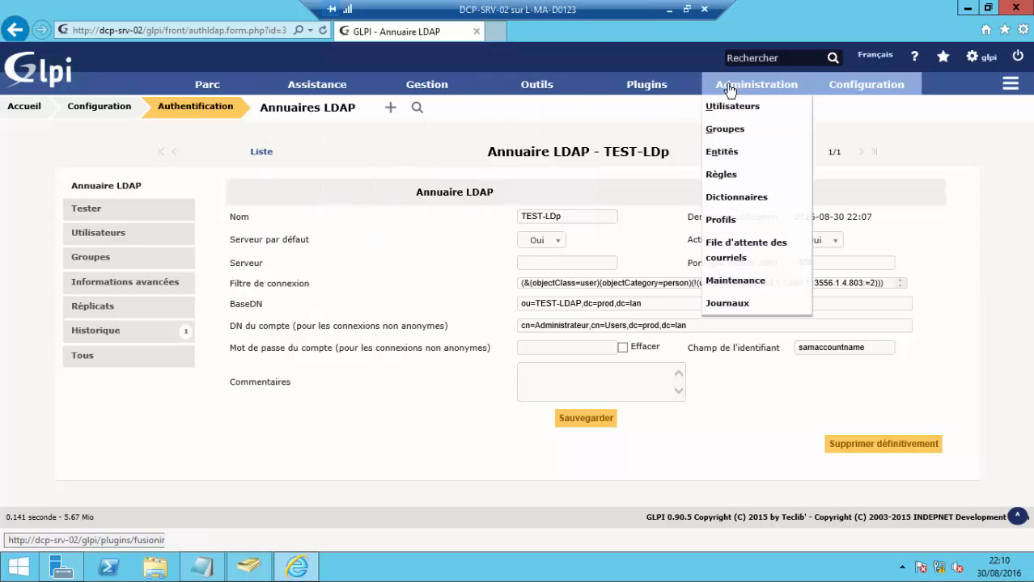
pyautogui.click(756, 107)
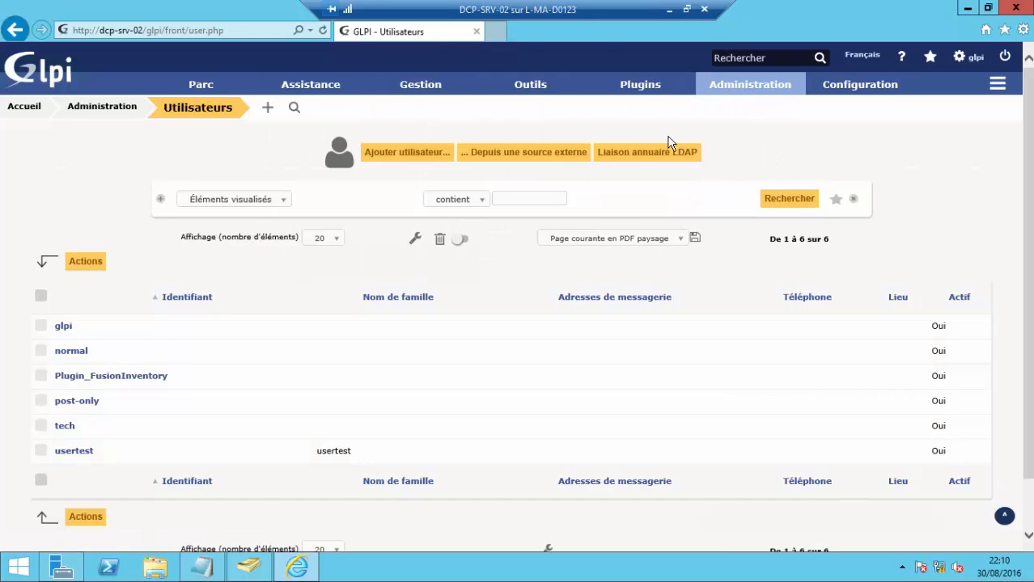
pyautogui.click(658, 154)
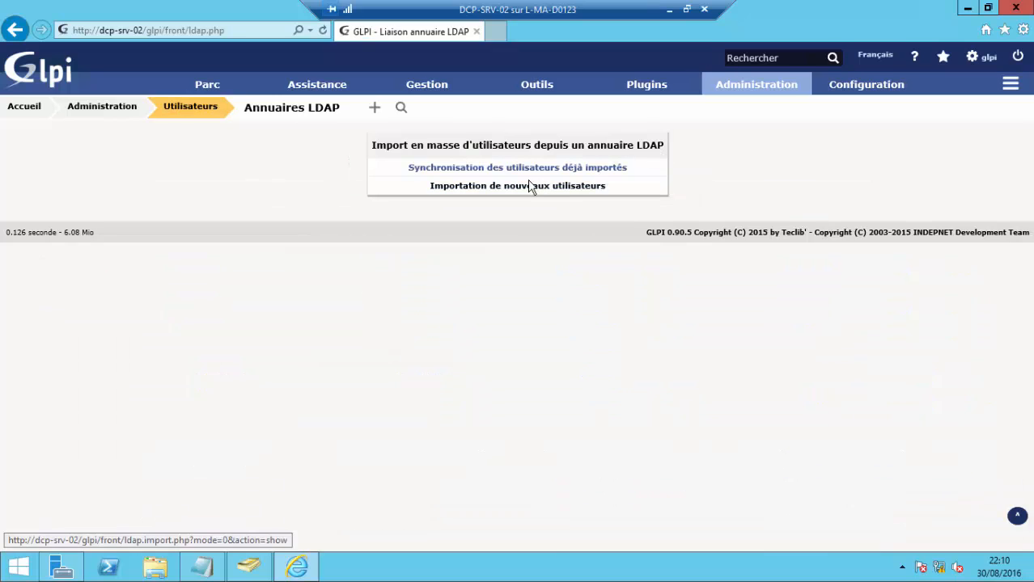
pyautogui.click(515, 186)
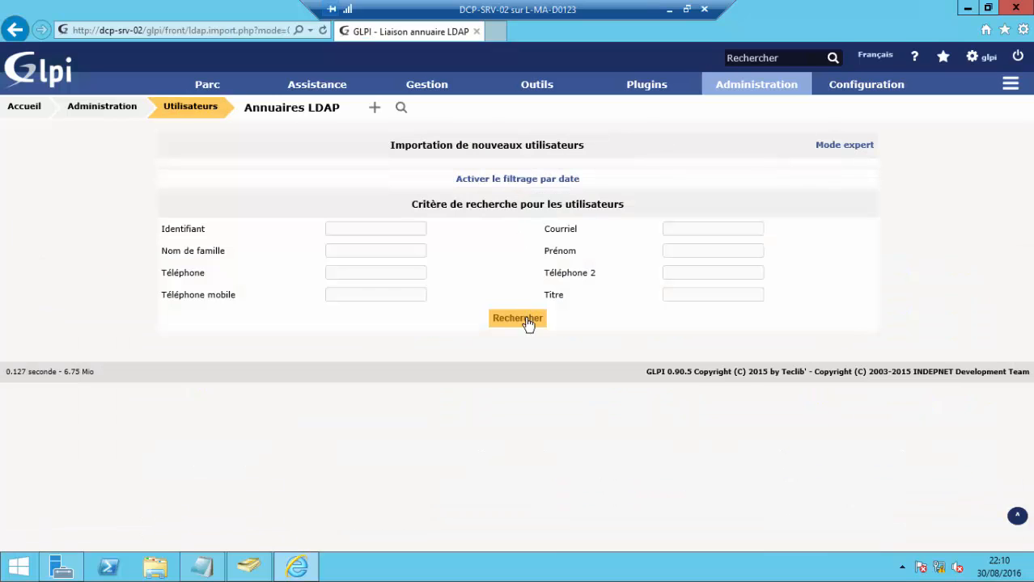
pyautogui.click(520, 321)
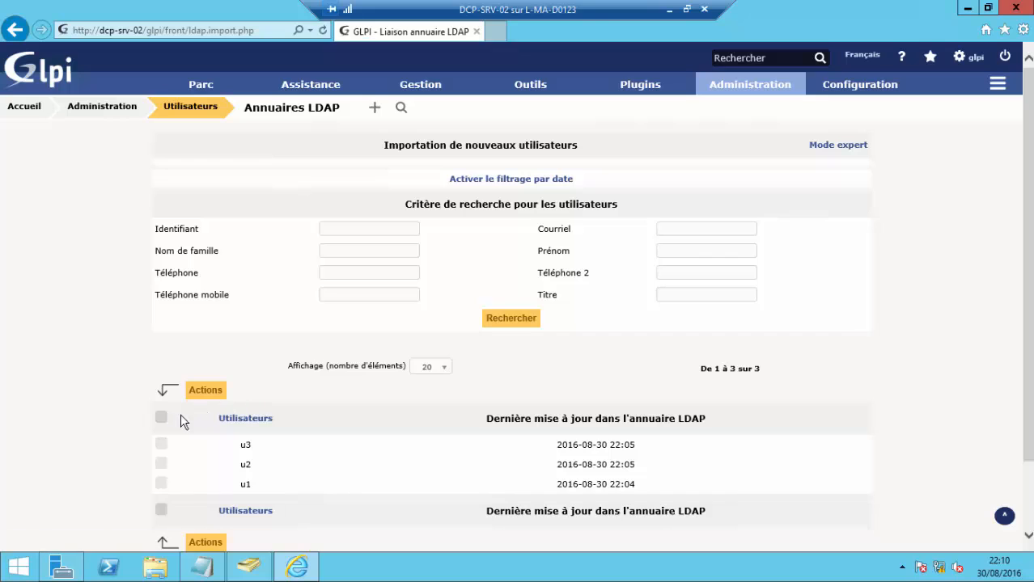
# - Submit the Importer action for u3, u2 and u1 and dismiss the failure message
pyautogui.click(162, 419)
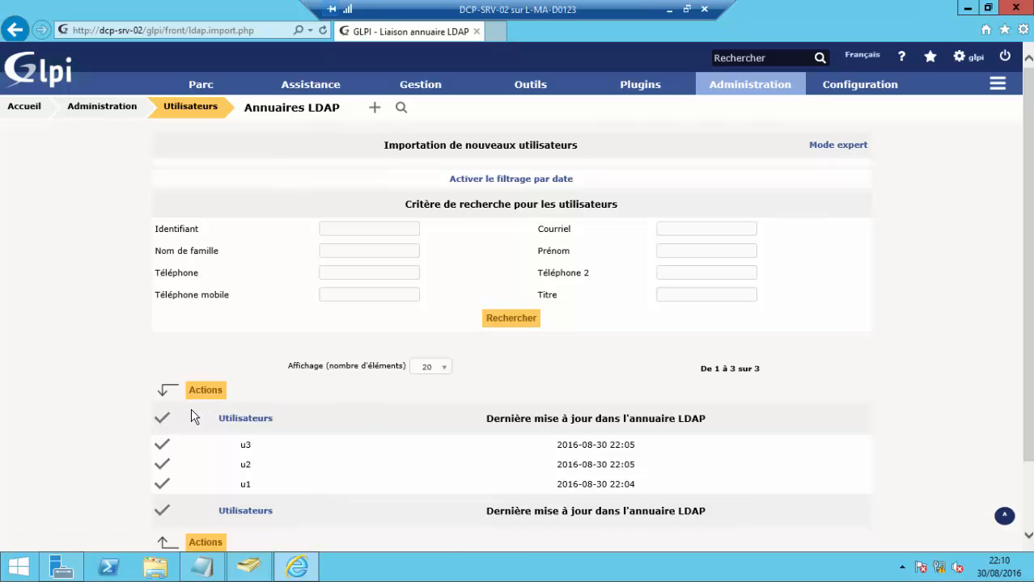
pyautogui.click(198, 395)
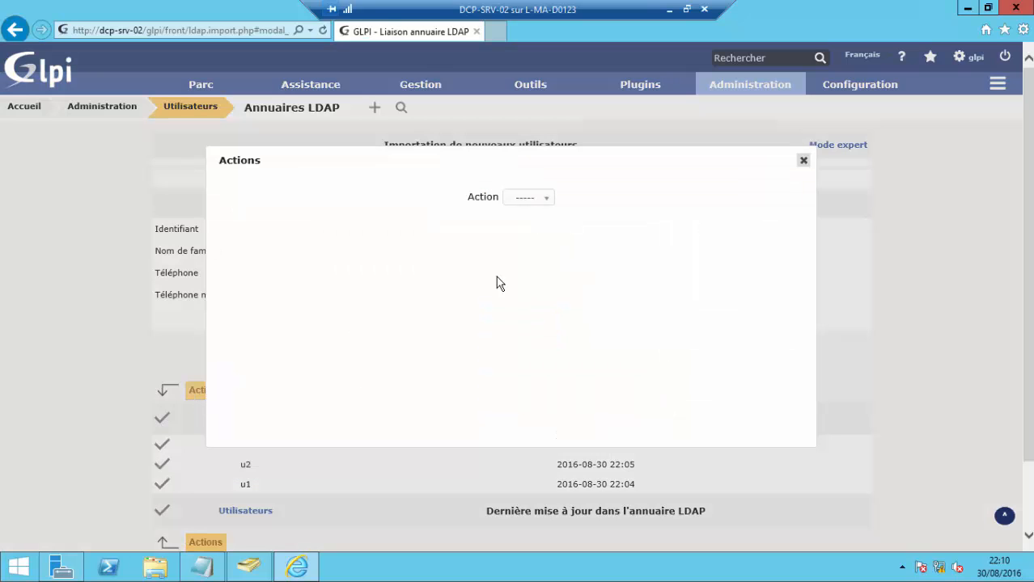
pyautogui.click(536, 201)
pyautogui.click(527, 229)
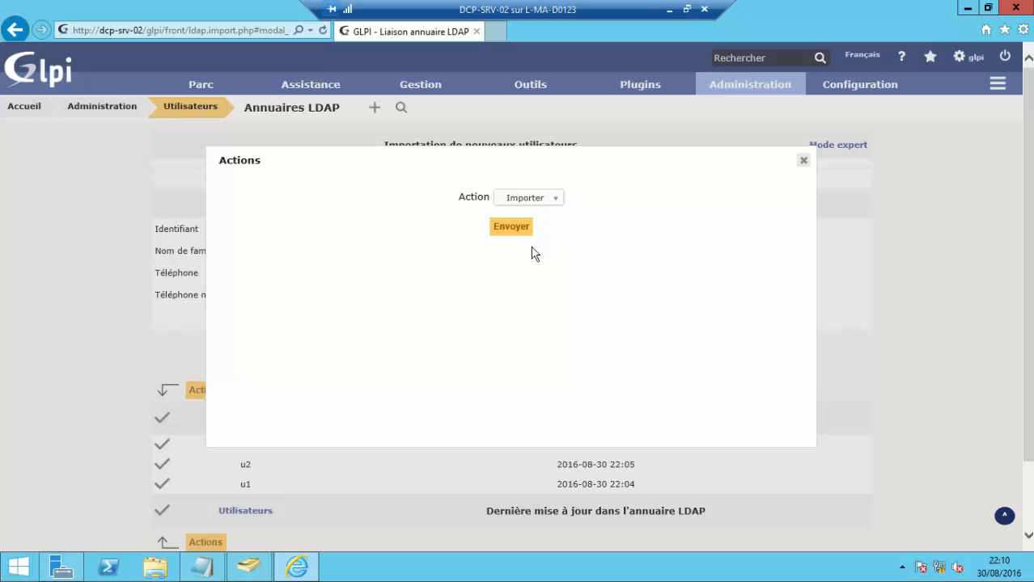
pyautogui.click(514, 229)
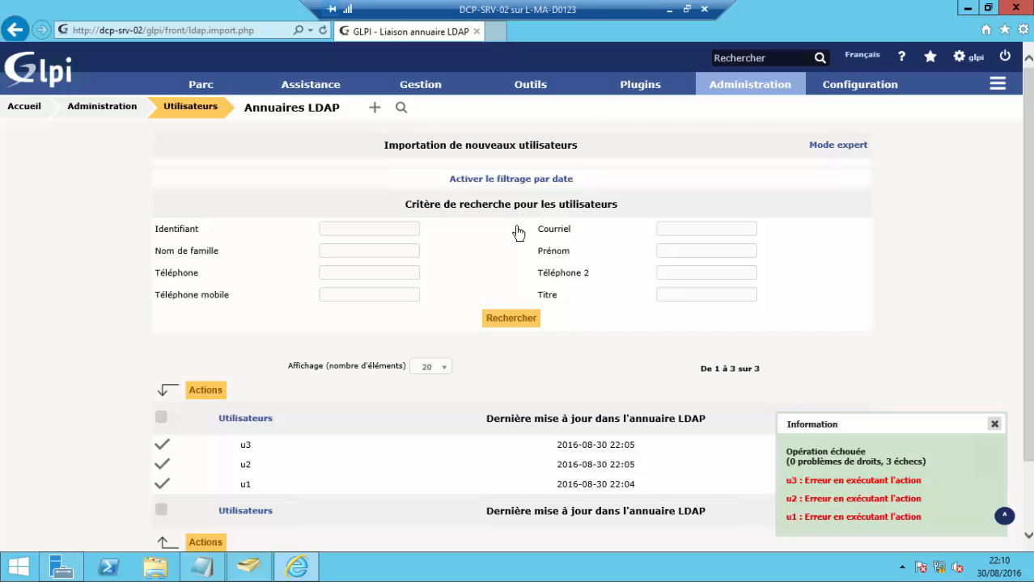
pyautogui.scroll(-2, 266, 225)
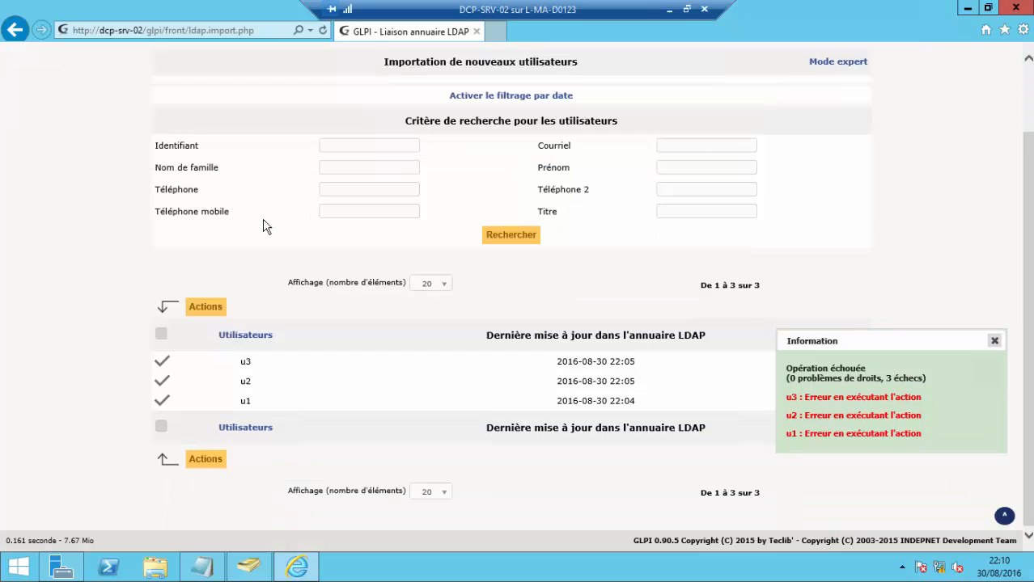
pyautogui.click(995, 343)
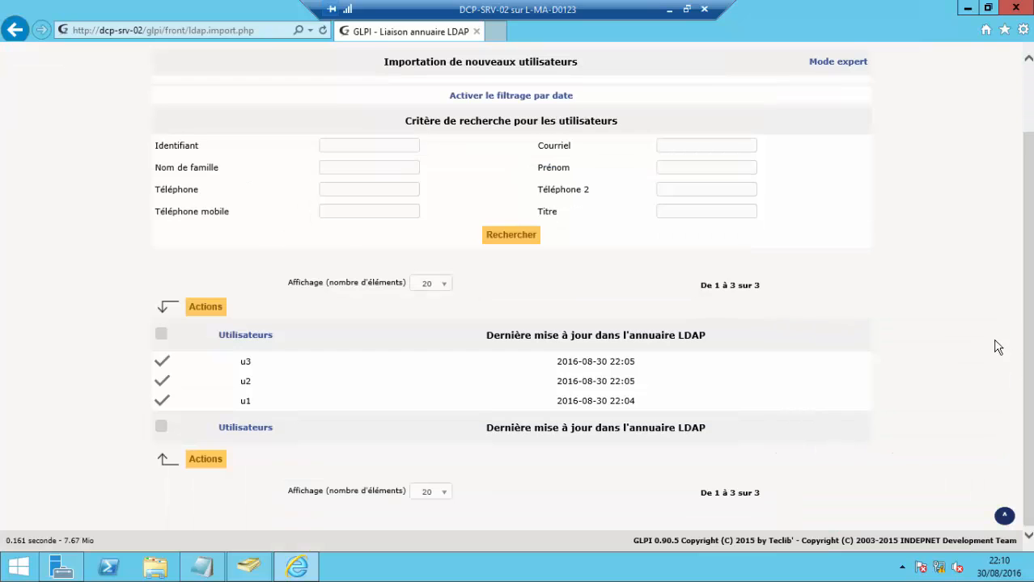
# - Browse File Explorer to C:\xampp\php and scroll down to php.ini
pyautogui.click(151, 568)
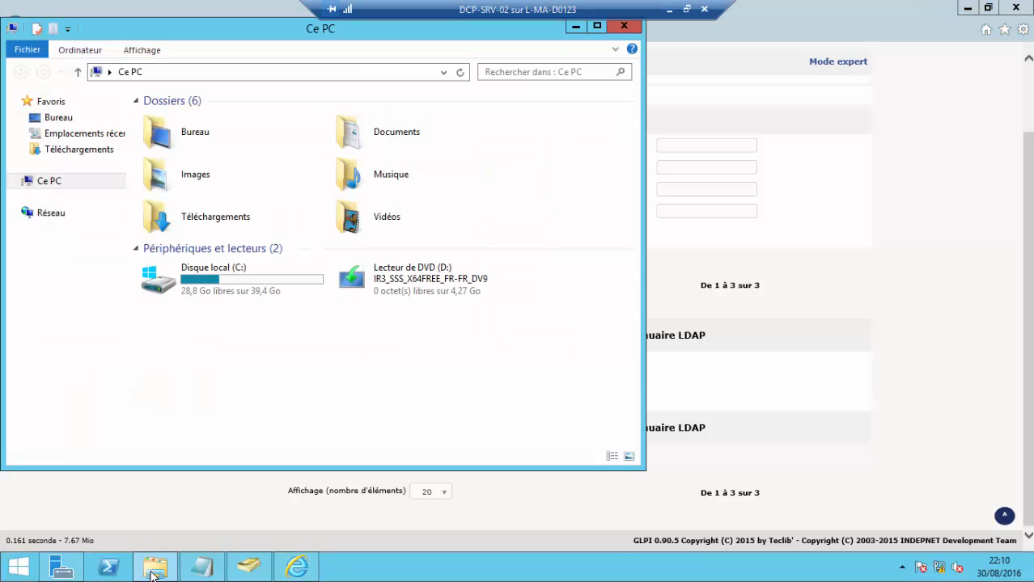
pyautogui.doubleClick(219, 284)
pyautogui.scroll(-3, 192, 319)
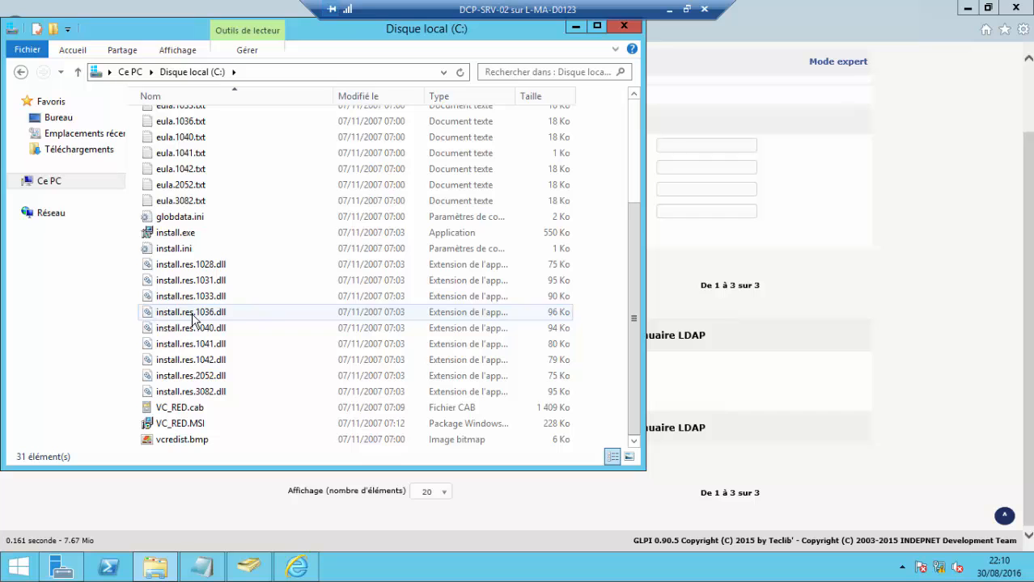
pyautogui.scroll(4, 210, 183)
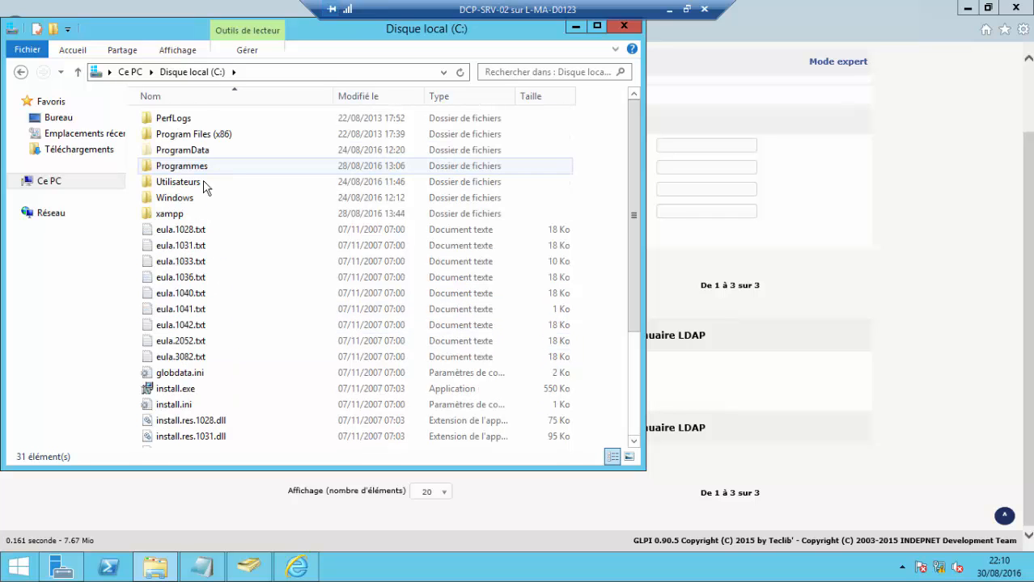
pyautogui.doubleClick(163, 216)
pyautogui.click(213, 242)
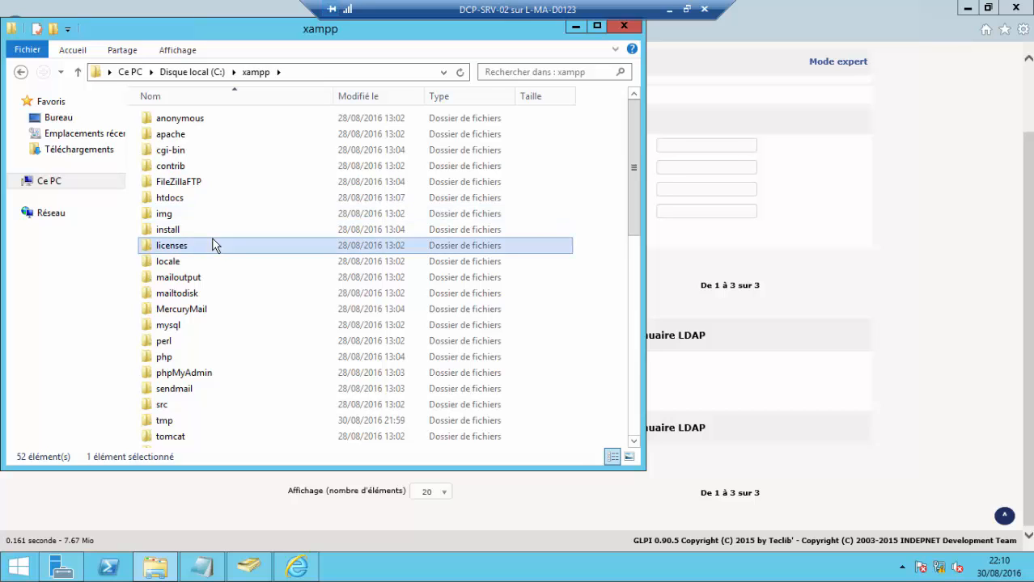
pyautogui.write('php')
pyautogui.doubleClick(185, 361)
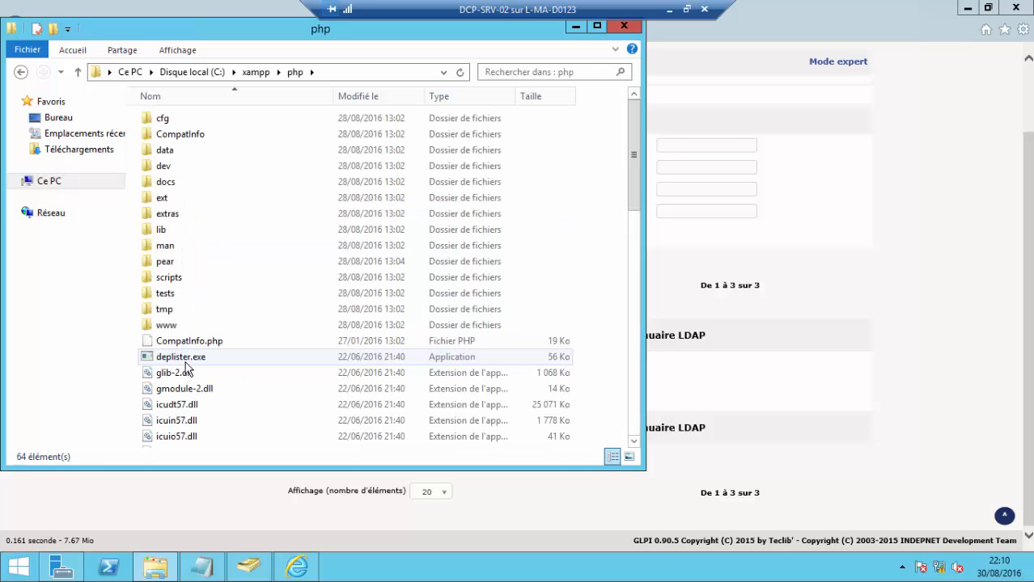
pyautogui.click(182, 359)
pyautogui.scroll(-14, 181, 364)
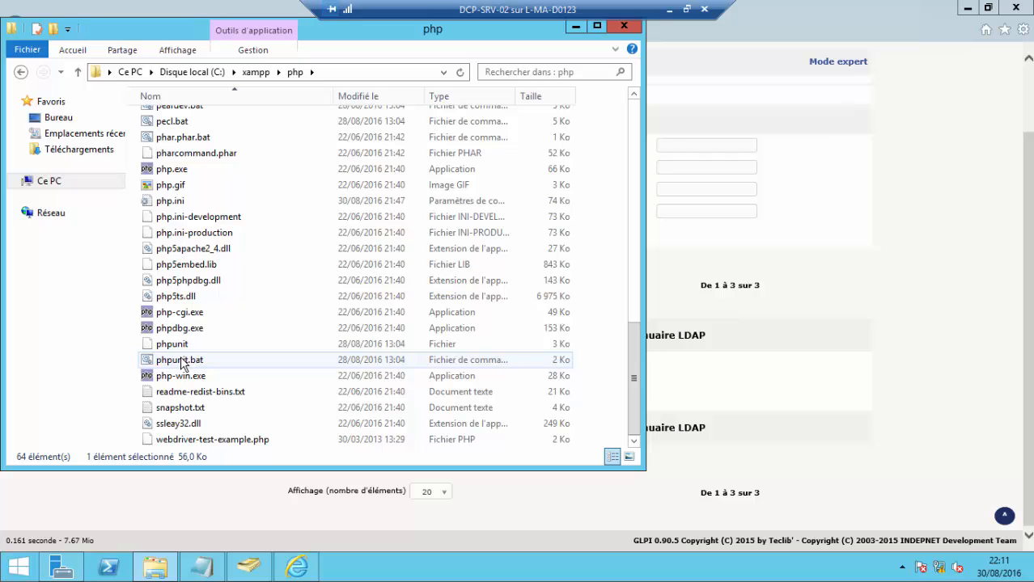
# - Open php.ini in Notepad and search for 'ldap' to find the extension=php_ldap.dll line
pyautogui.doubleClick(188, 205)
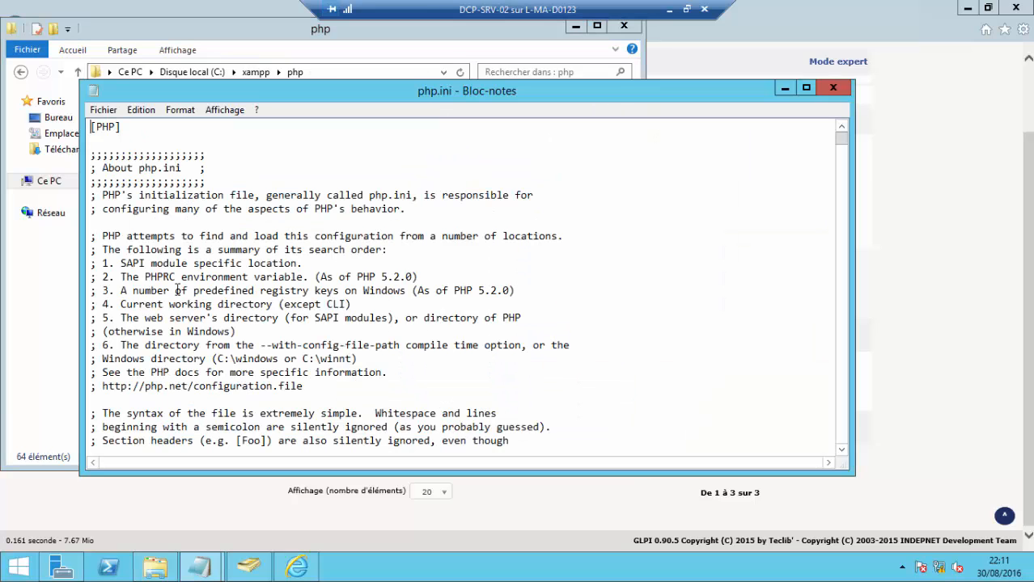
pyautogui.hotkey('ctrl', 'f')
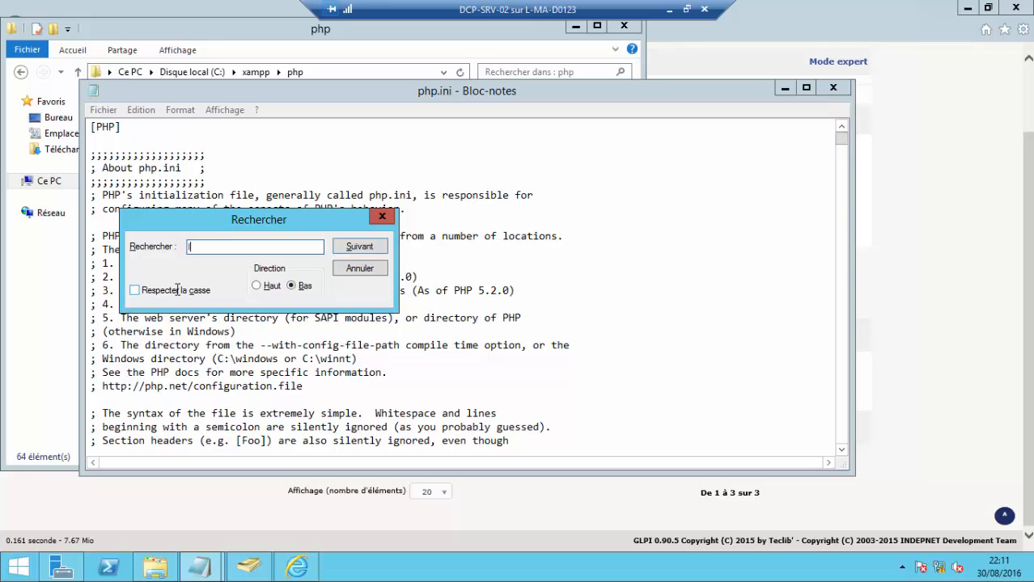
pyautogui.write('ldap')
pyautogui.press('Return')
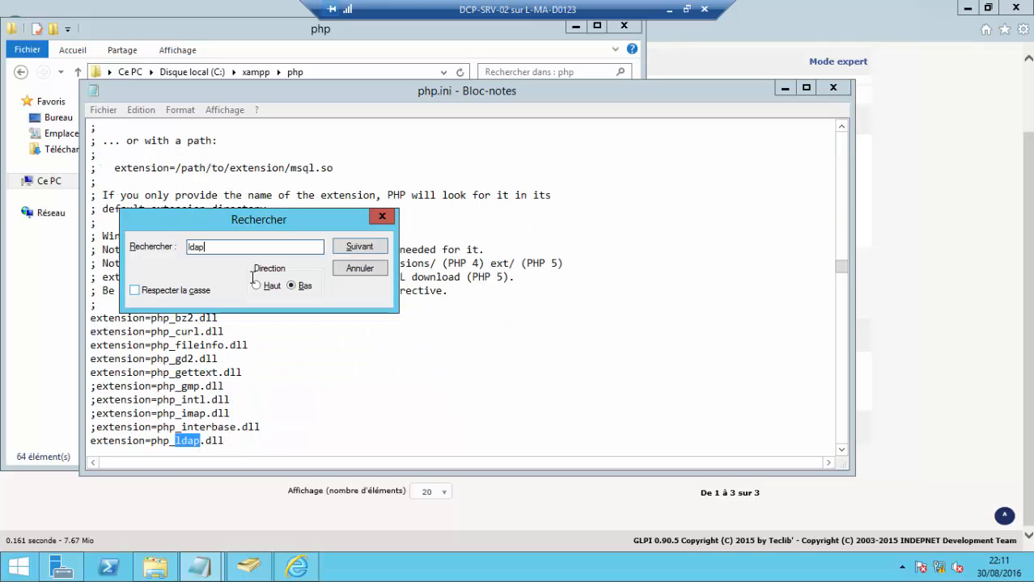
pyautogui.click(381, 219)
# - Compare against the php-glpi-conf.txt notes, then close both Notepad windows
pyautogui.moveTo(202, 566)
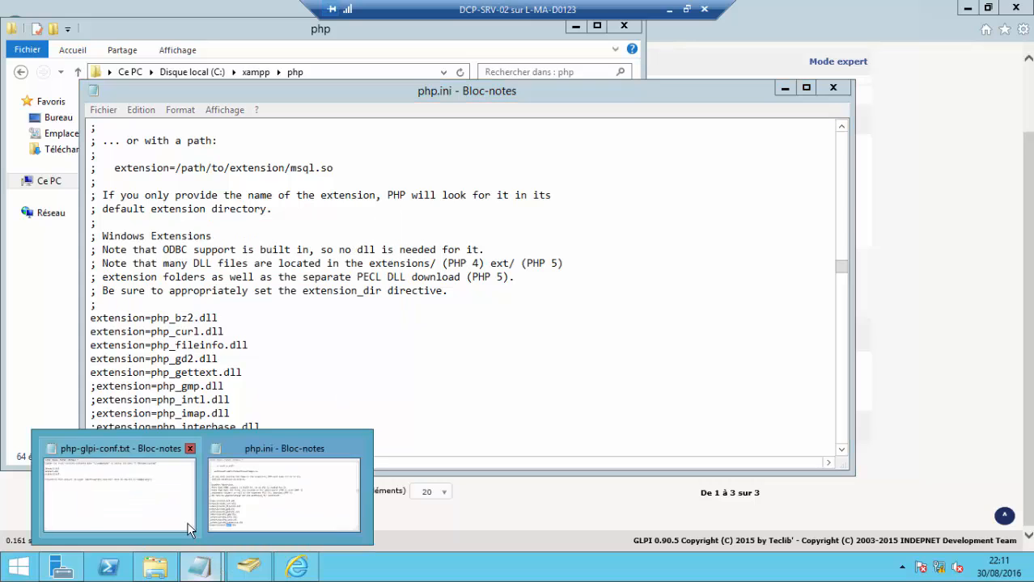
pyautogui.click(161, 503)
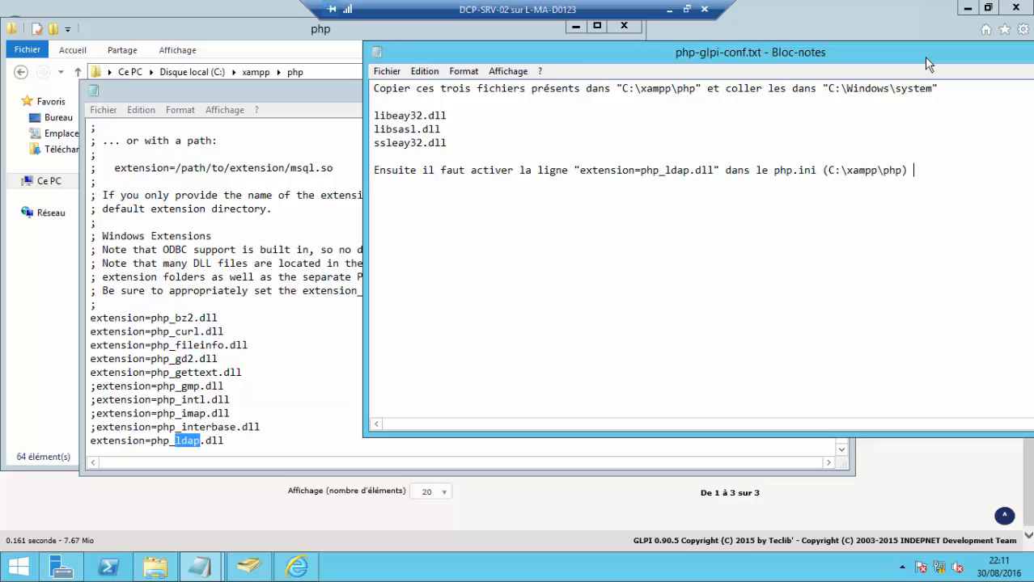
pyautogui.moveTo(924, 56); pyautogui.dragTo(775, 89)
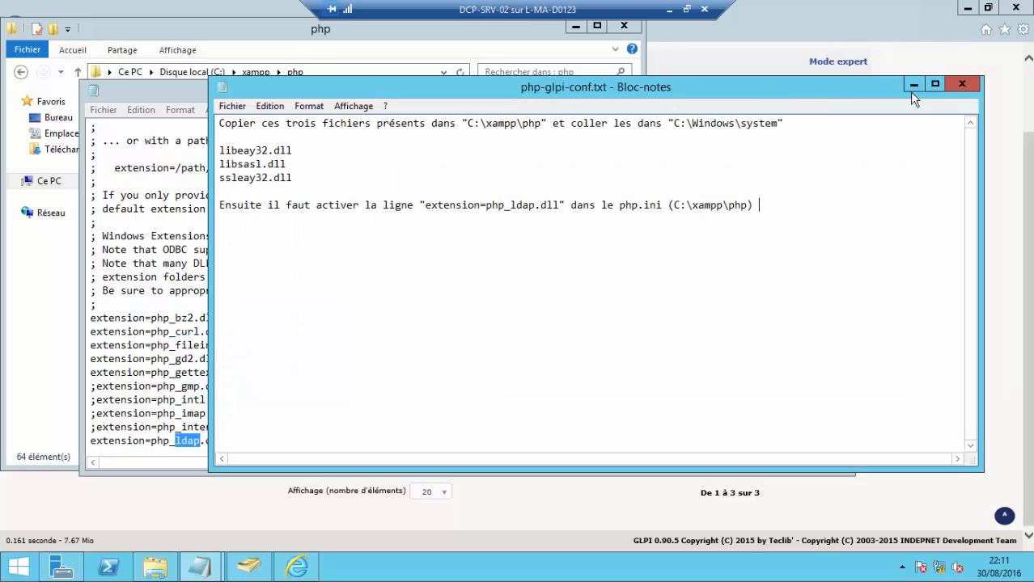
pyautogui.click(961, 84)
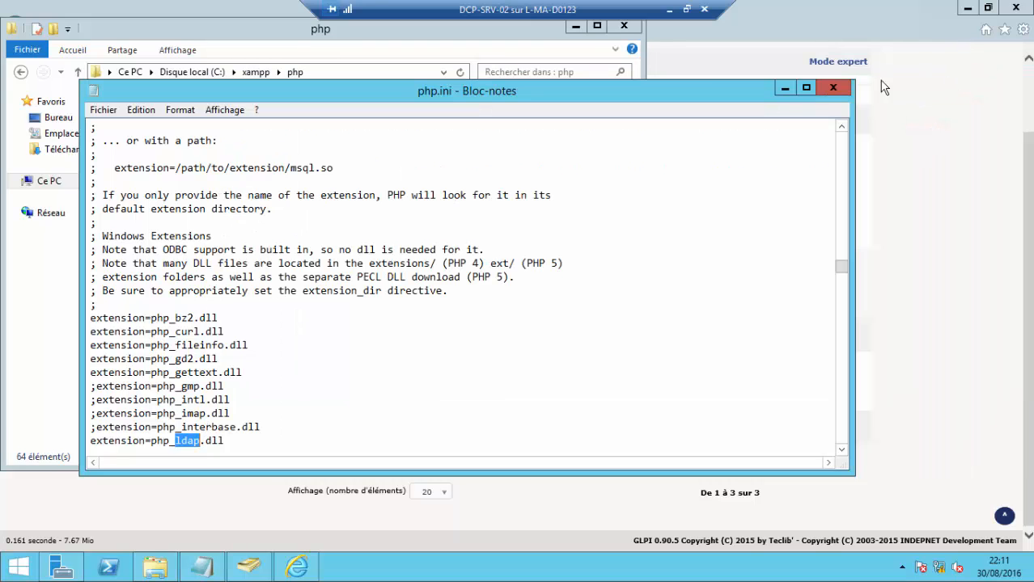
pyautogui.click(826, 89)
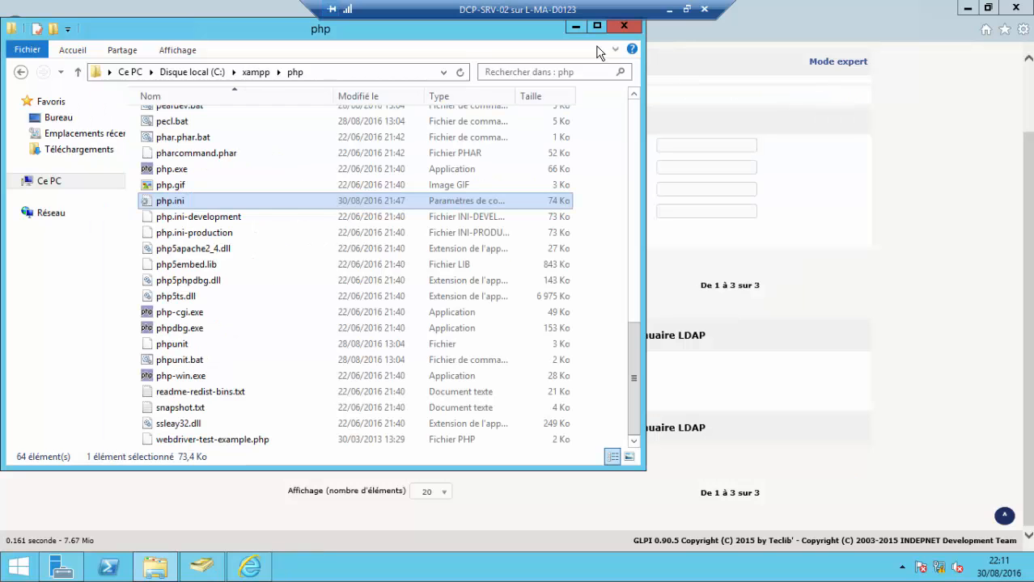
# - Close the php folder, select only user u3 in GLPI and submit the Importer action
pyautogui.click(620, 28)
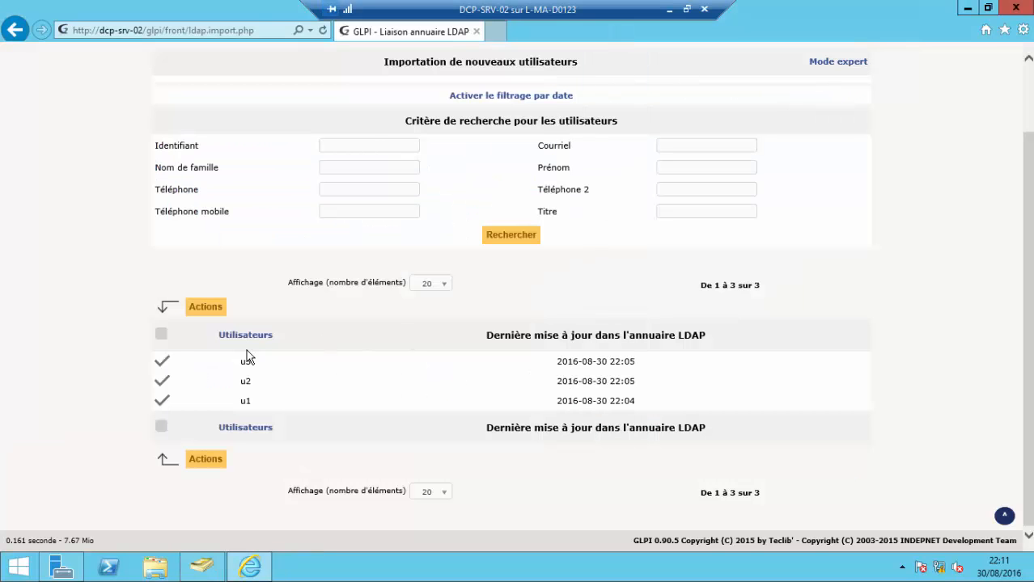
pyautogui.click(164, 364)
pyautogui.click(164, 382)
pyautogui.click(167, 403)
pyautogui.click(162, 364)
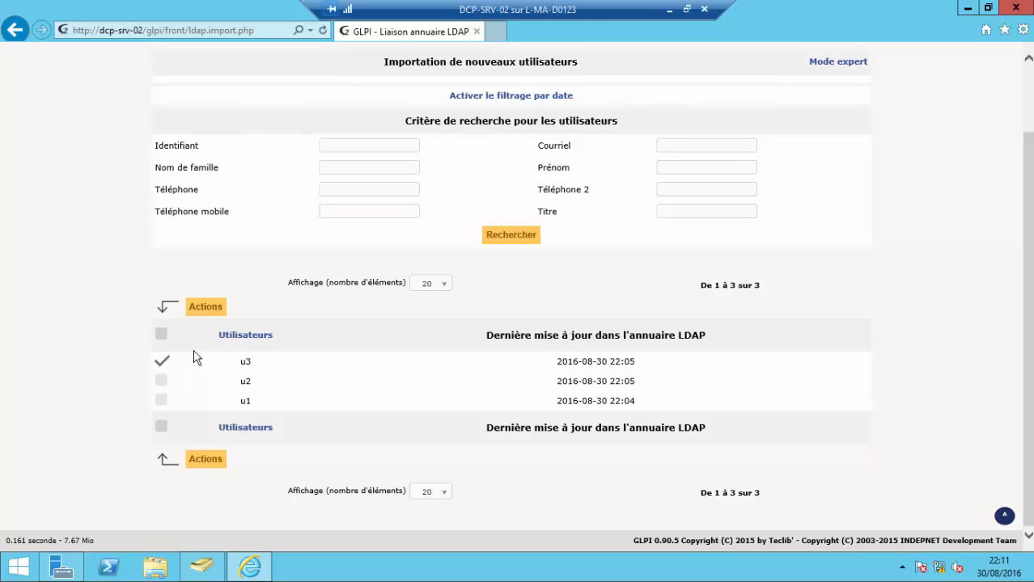
pyautogui.click(202, 308)
pyautogui.click(537, 199)
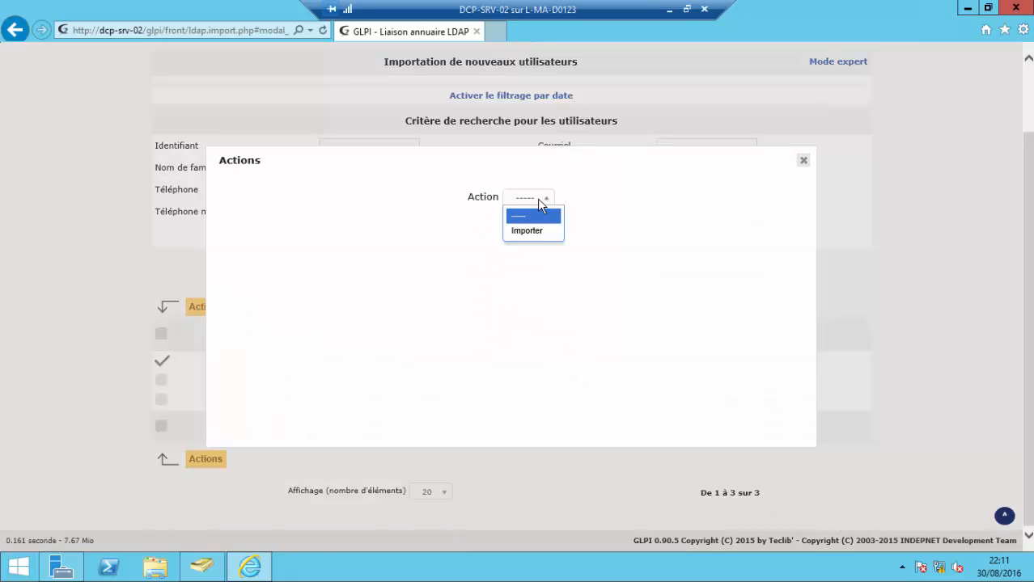
pyautogui.click(535, 231)
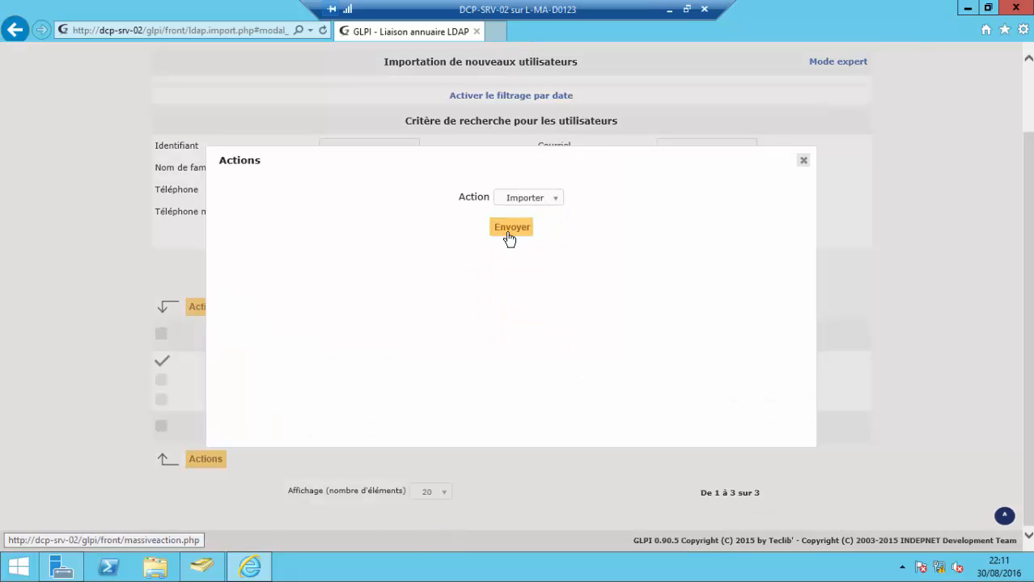
pyautogui.click(509, 236)
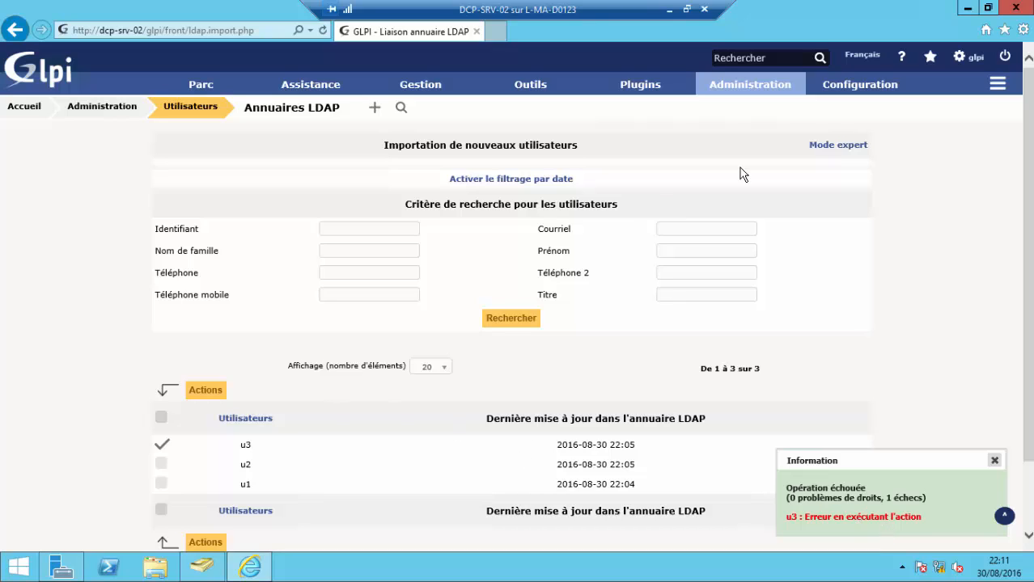
# - Sign out of GLPI, close the browser and refresh the desktop
pyautogui.click(1003, 57)
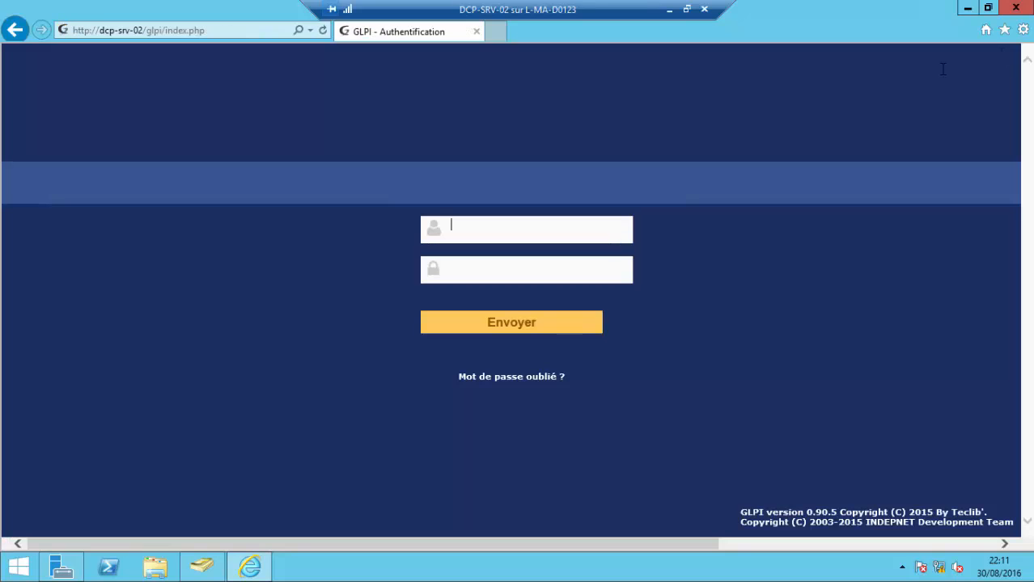
pyautogui.click(1016, 7)
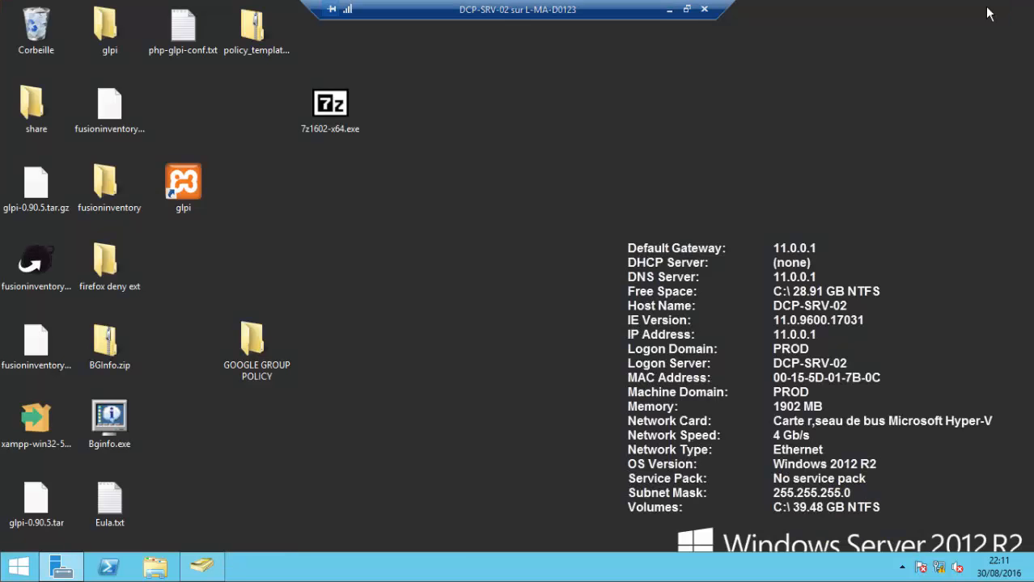
pyautogui.rightClick(592, 146)
pyautogui.click(621, 188)
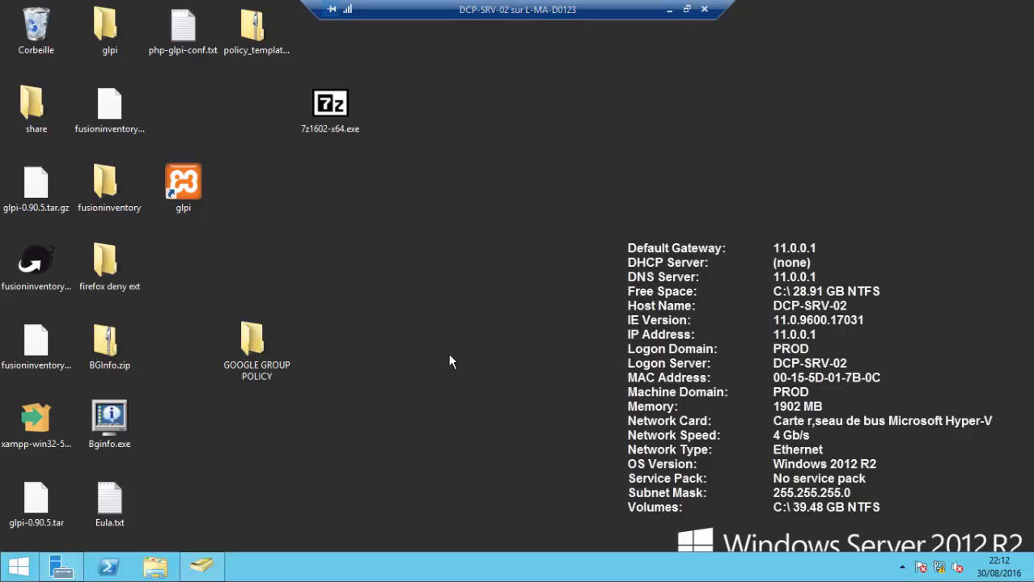
# - Launch XAMPP Control Panel to confirm Apache and MySQL are running, then close it
pyautogui.click(18, 567)
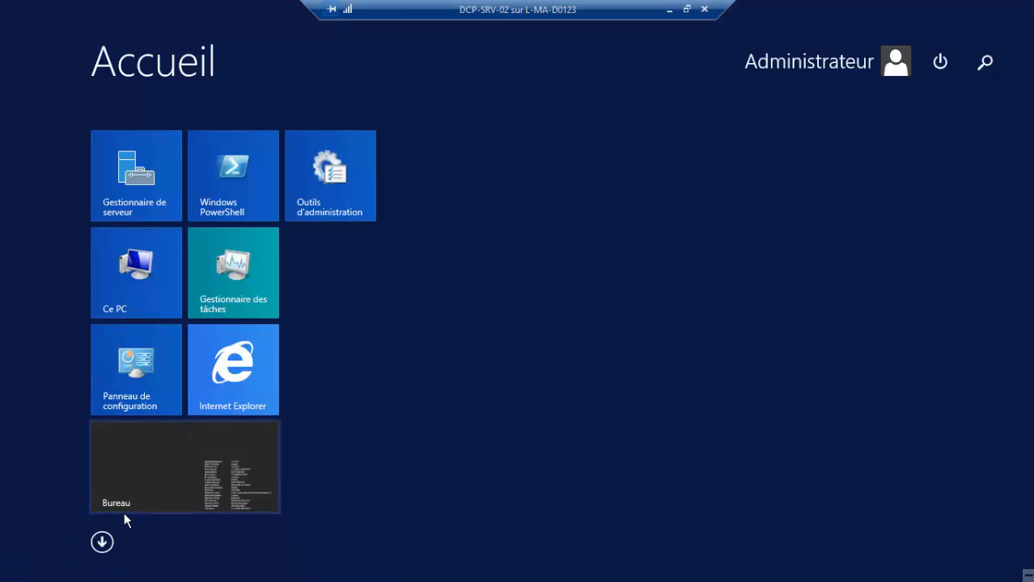
pyautogui.click(108, 542)
pyautogui.scroll(-10, 688, 259)
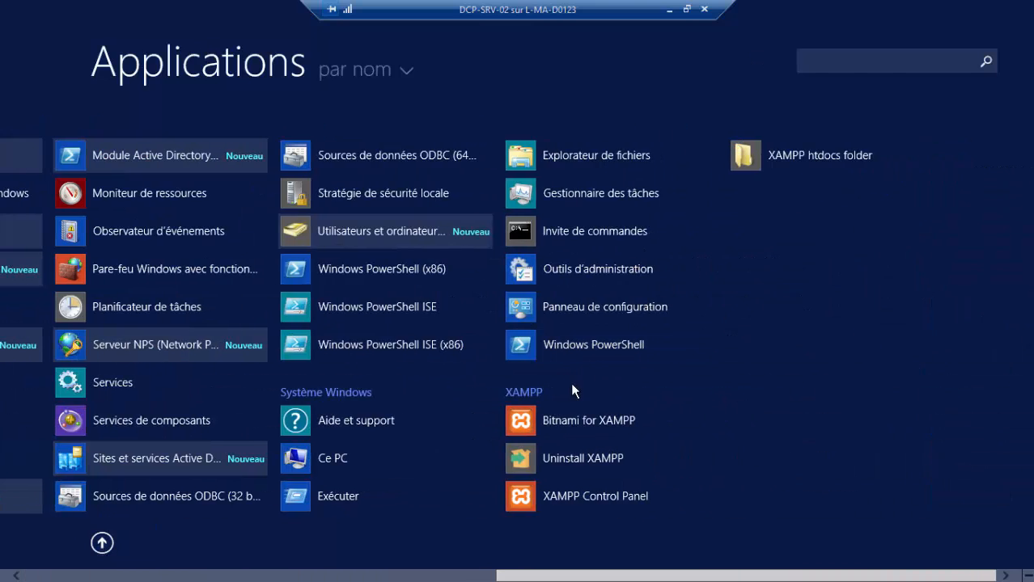
pyautogui.click(594, 501)
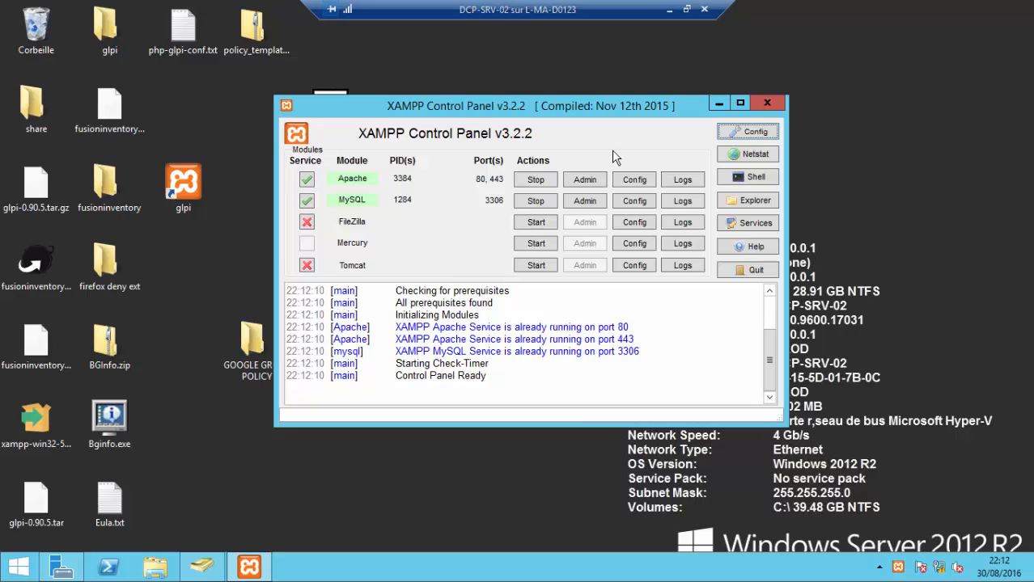
pyautogui.click(766, 104)
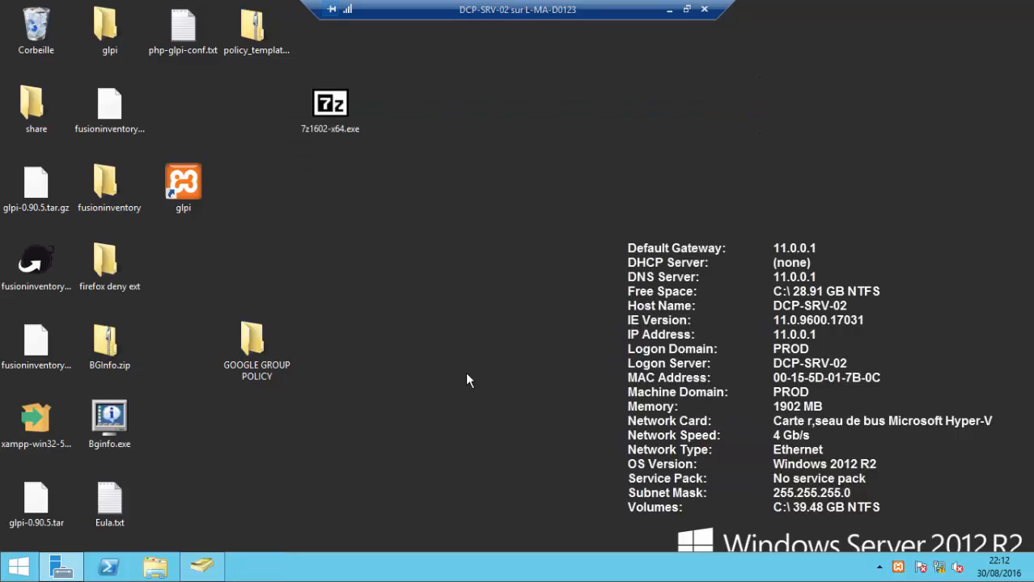
# - Open GLPI from the desktop shortcut, log in with the remembered admin login, and maximise the browser
pyautogui.doubleClick(191, 187)
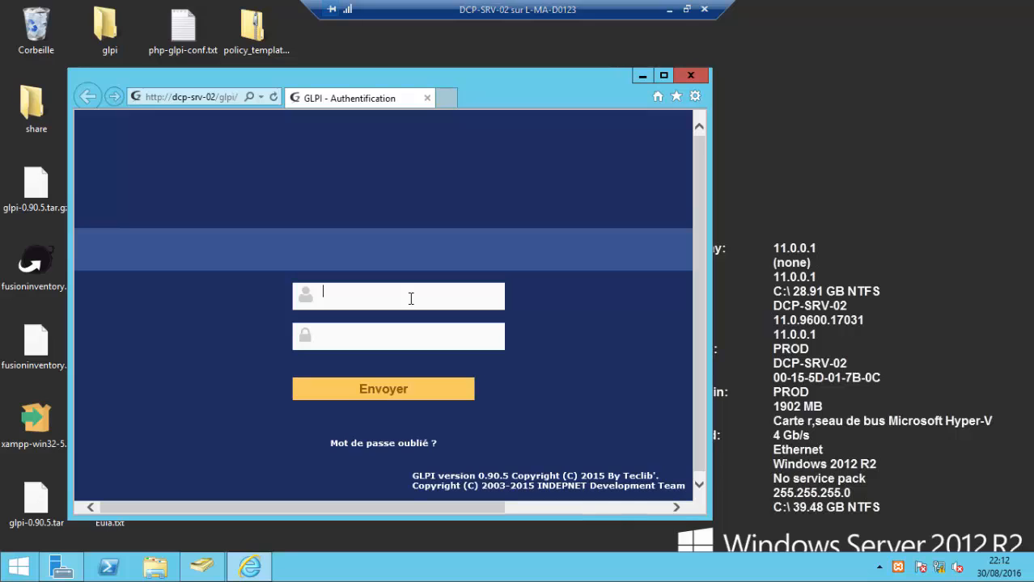
pyautogui.write('glpi')
pyautogui.press('Down')
pyautogui.press('Return')
pyautogui.press('Return')
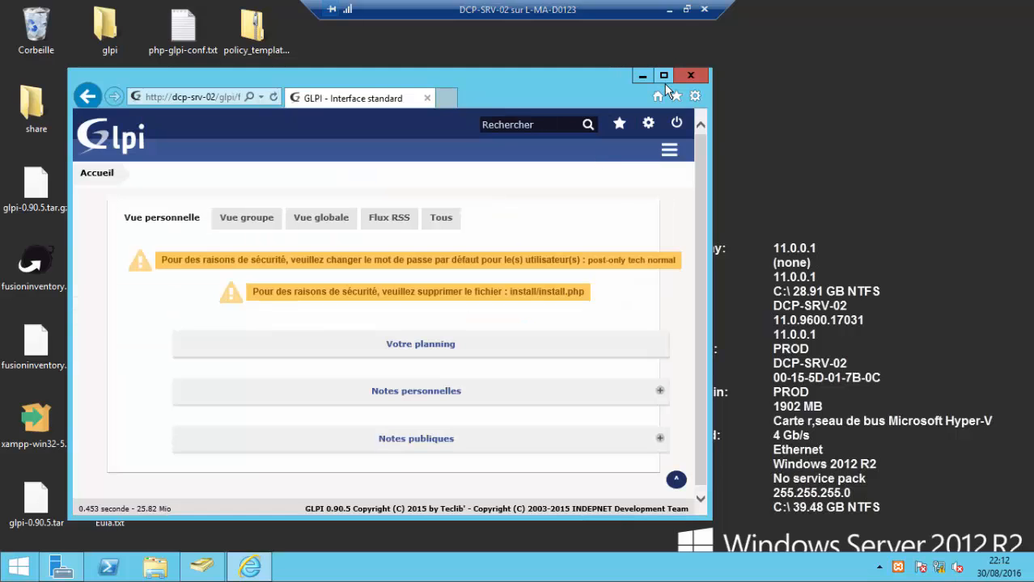
pyautogui.click(664, 77)
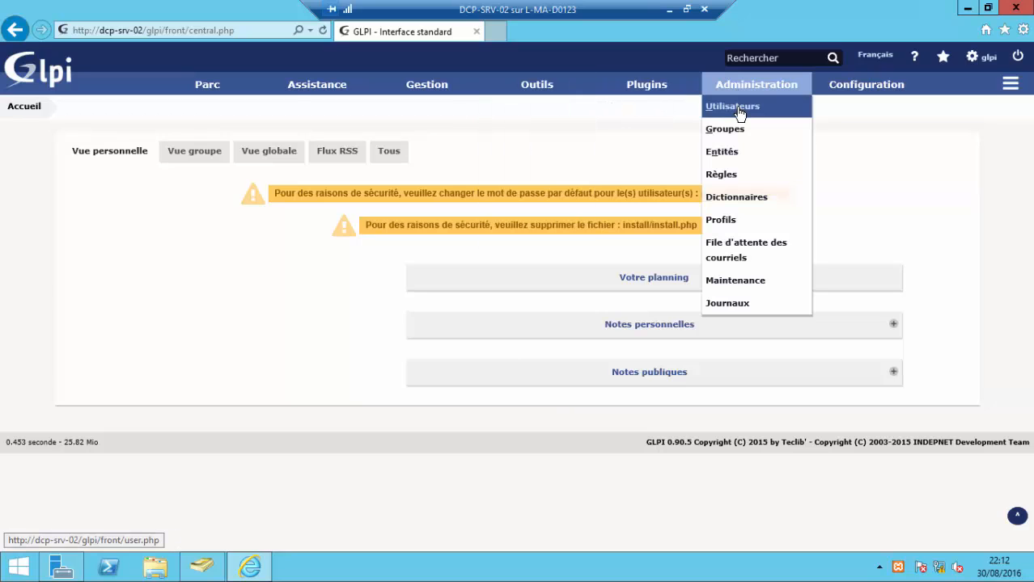
# - Search LDAP for new users and submit the Importer action for u3, u2 and u1
pyautogui.click(738, 107)
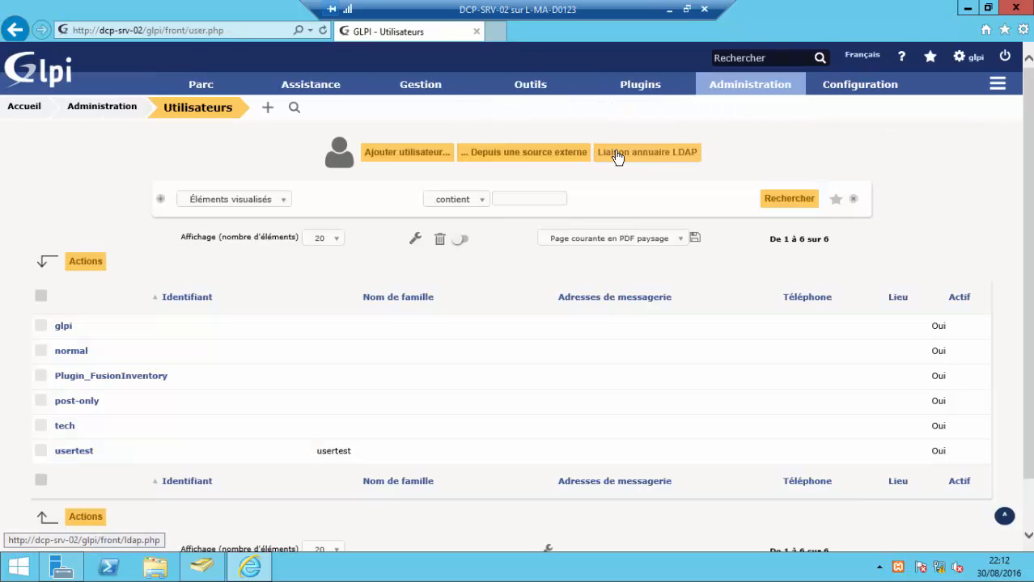
pyautogui.click(617, 155)
pyautogui.click(522, 189)
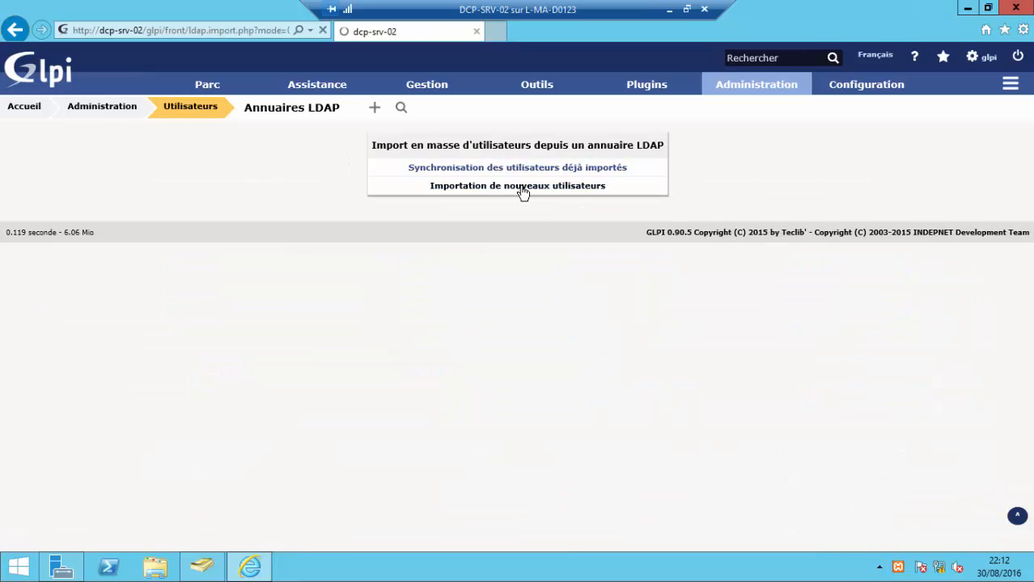
pyautogui.click(501, 318)
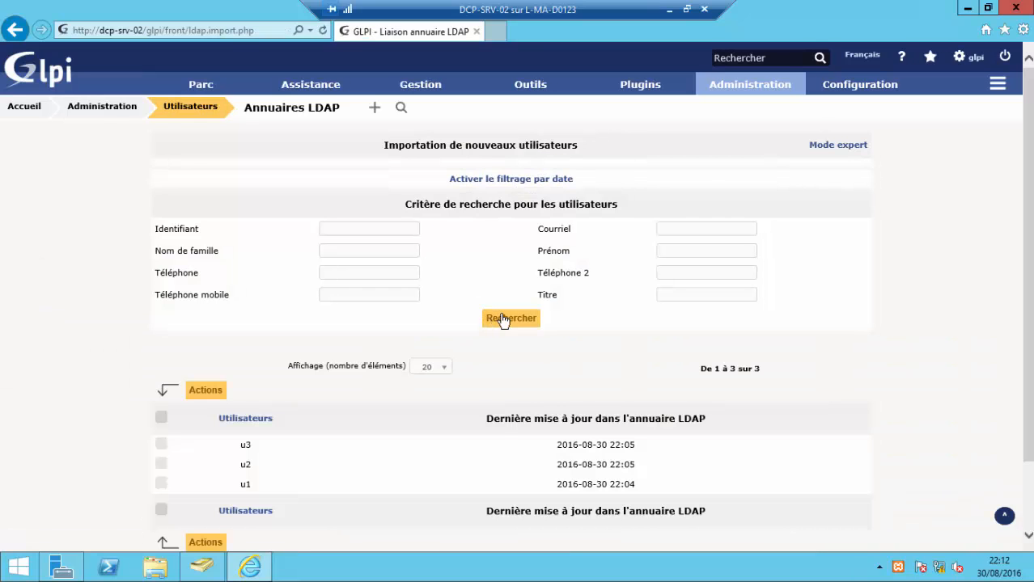
pyautogui.click(163, 421)
pyautogui.click(207, 392)
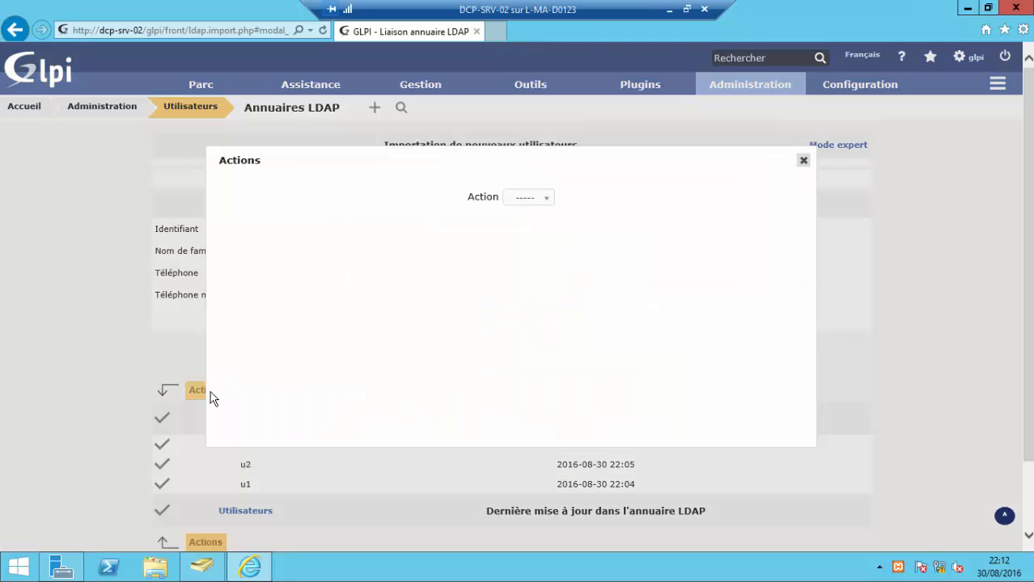
pyautogui.click(542, 200)
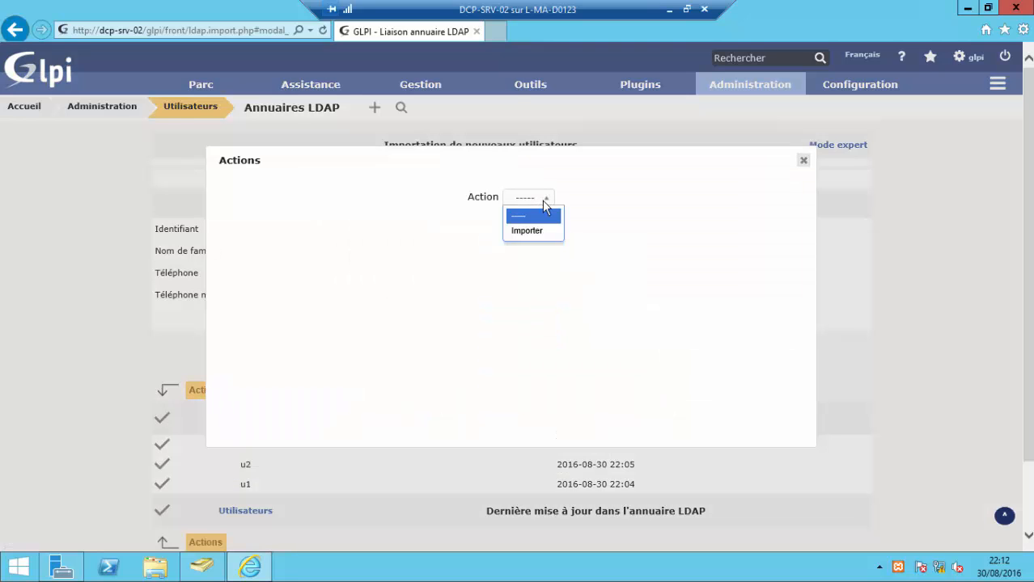
pyautogui.click(540, 231)
pyautogui.click(519, 233)
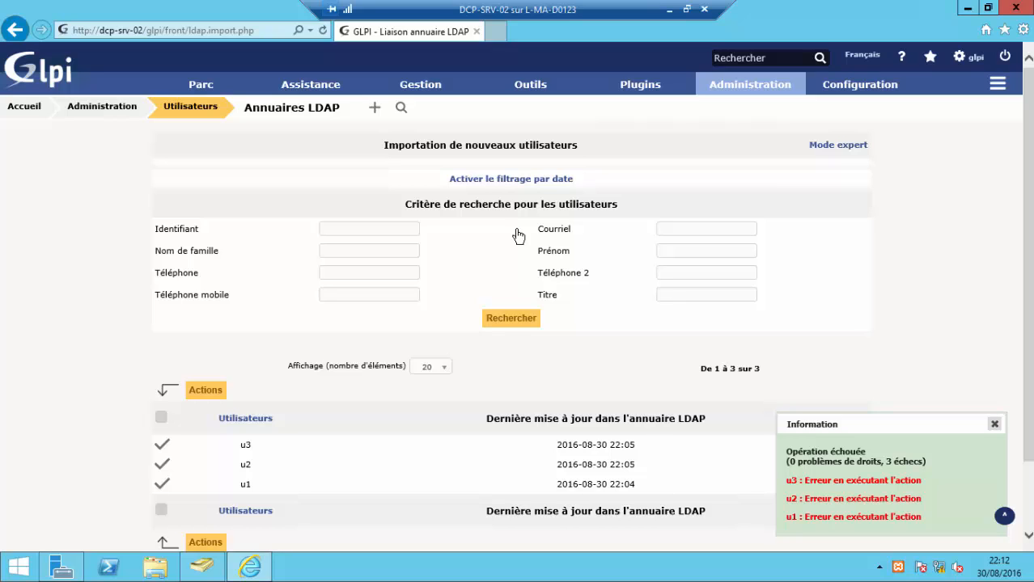
# - In Active Directory Users and Computers, set u1's last name to 'u' and apply
pyautogui.click(201, 567)
pyautogui.click(243, 157)
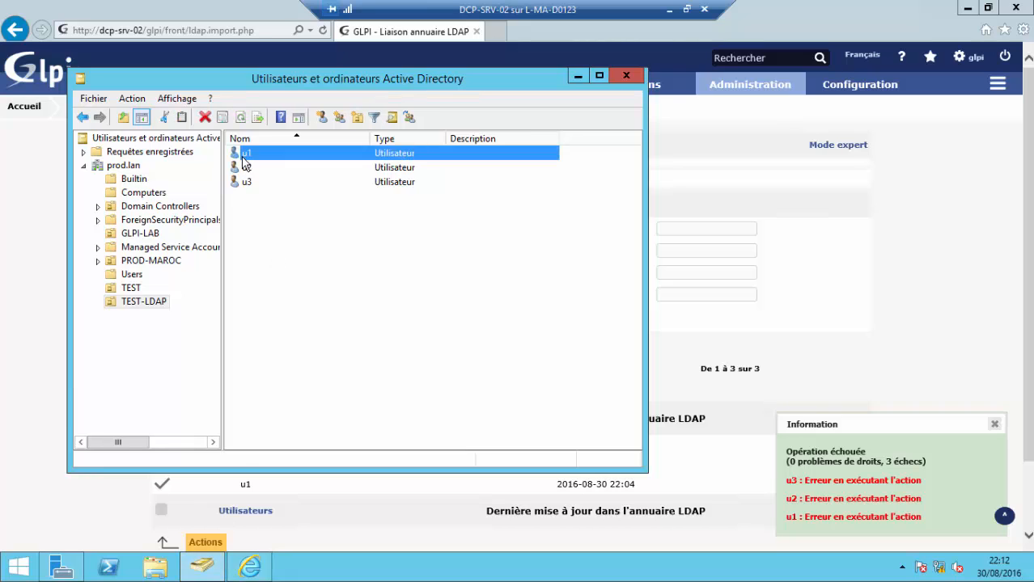
pyautogui.rightClick(243, 157)
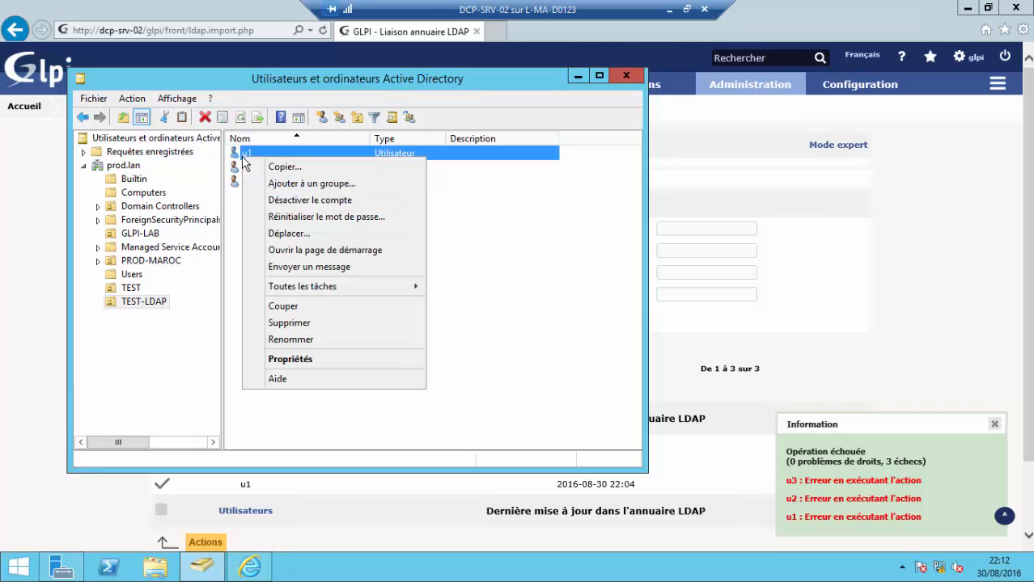
pyautogui.click(325, 357)
pyautogui.click(350, 214)
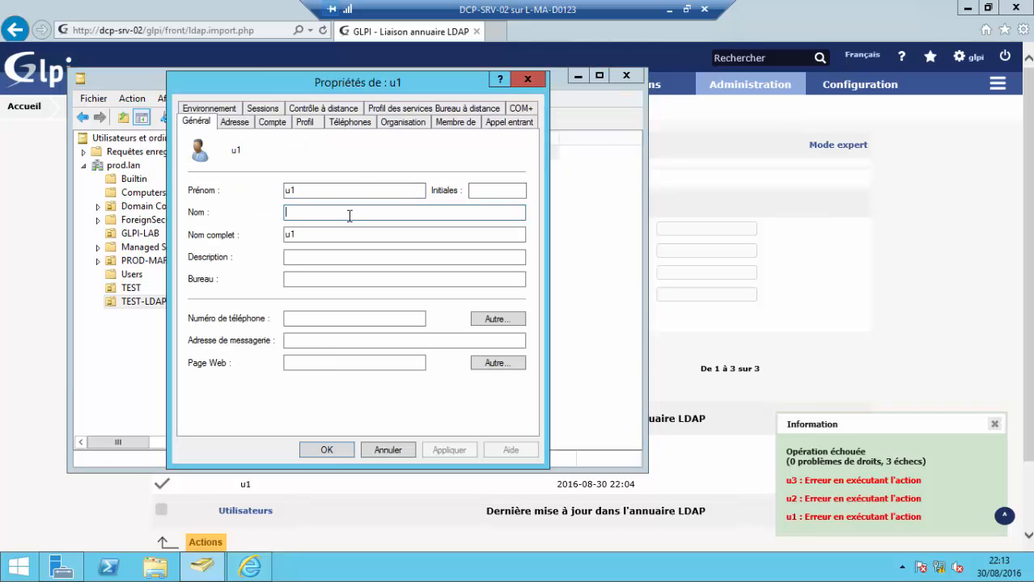
pyautogui.write('u1')
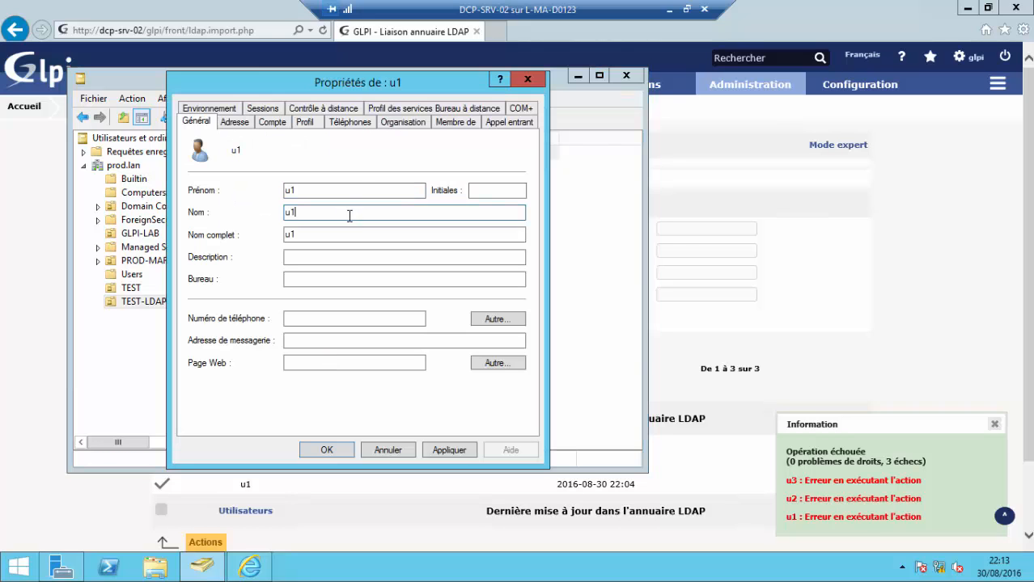
pyautogui.click(447, 452)
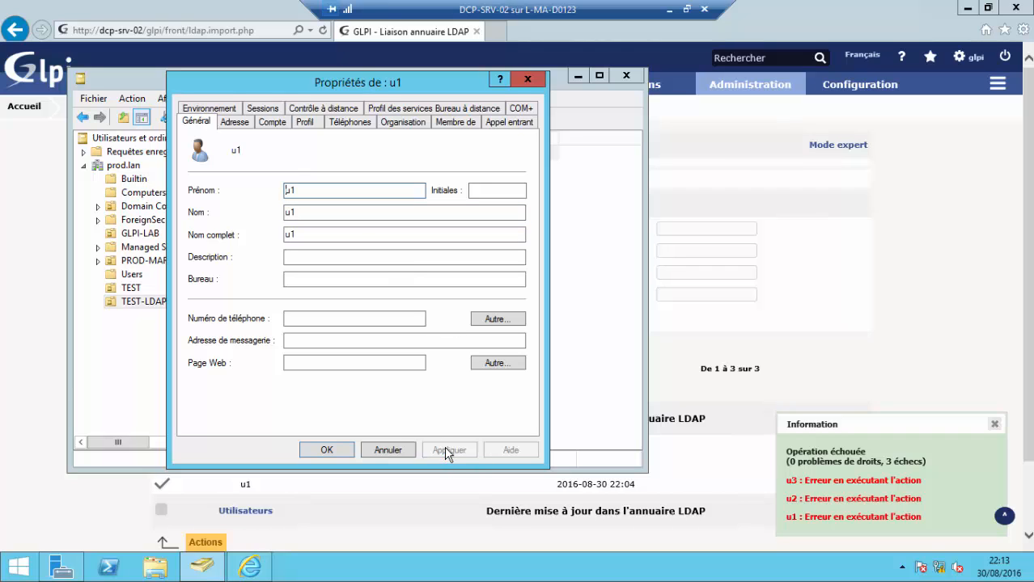
pyautogui.click(333, 450)
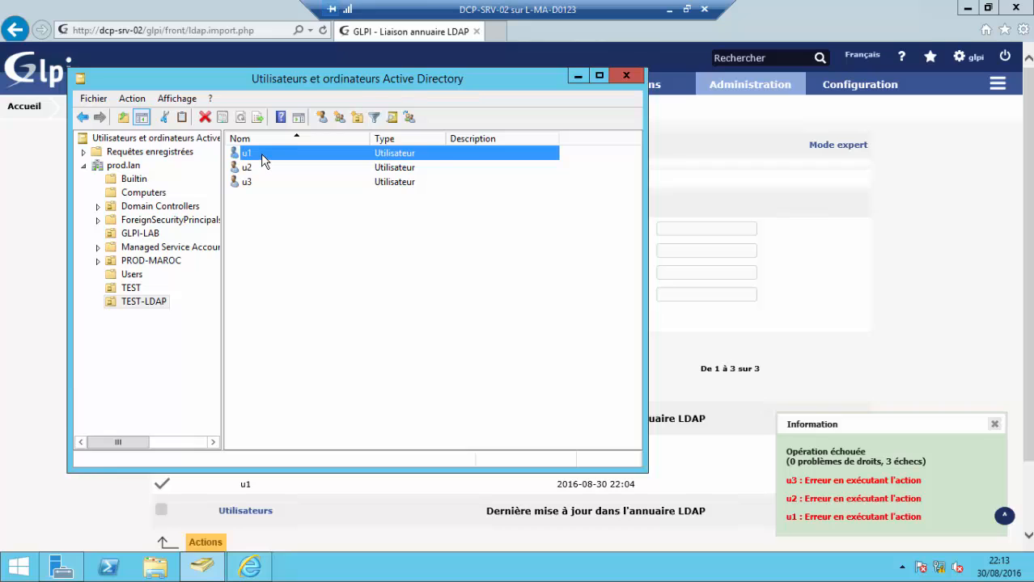
# - Reopen u1's properties, review each tab from Address to Remote session, then close it
pyautogui.rightClick(260, 153)
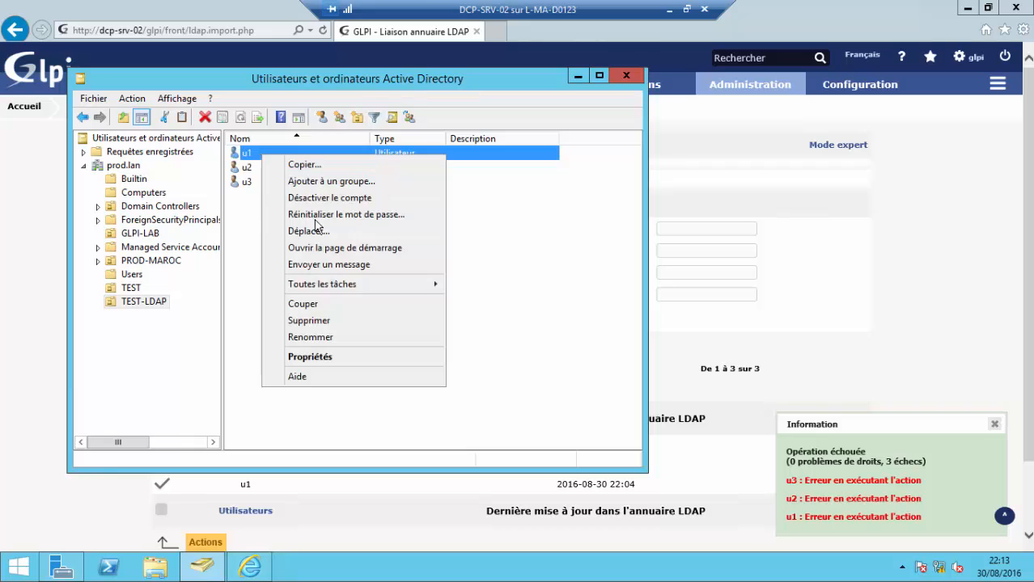
pyautogui.click(358, 358)
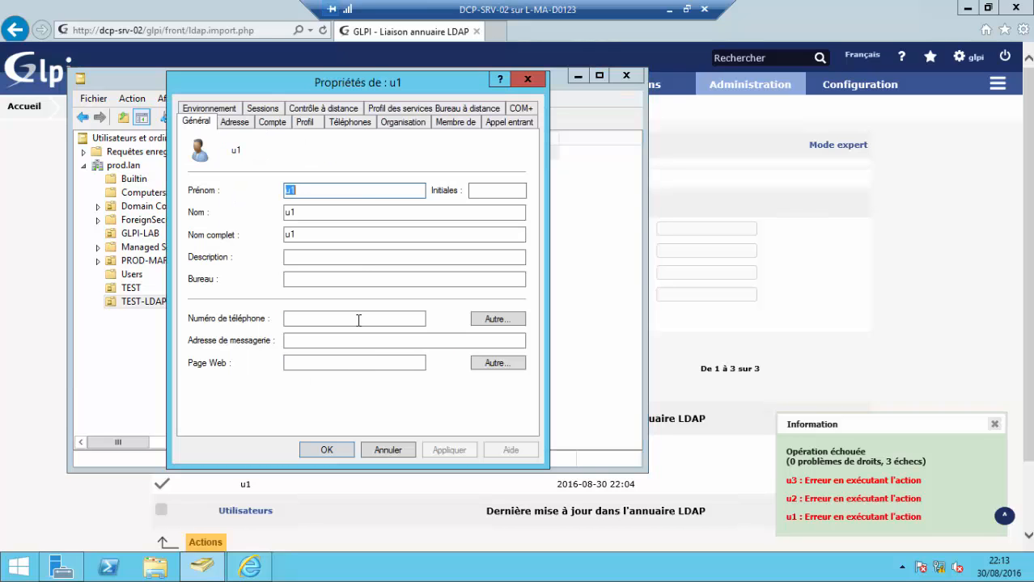
pyautogui.click(240, 123)
pyautogui.click(264, 123)
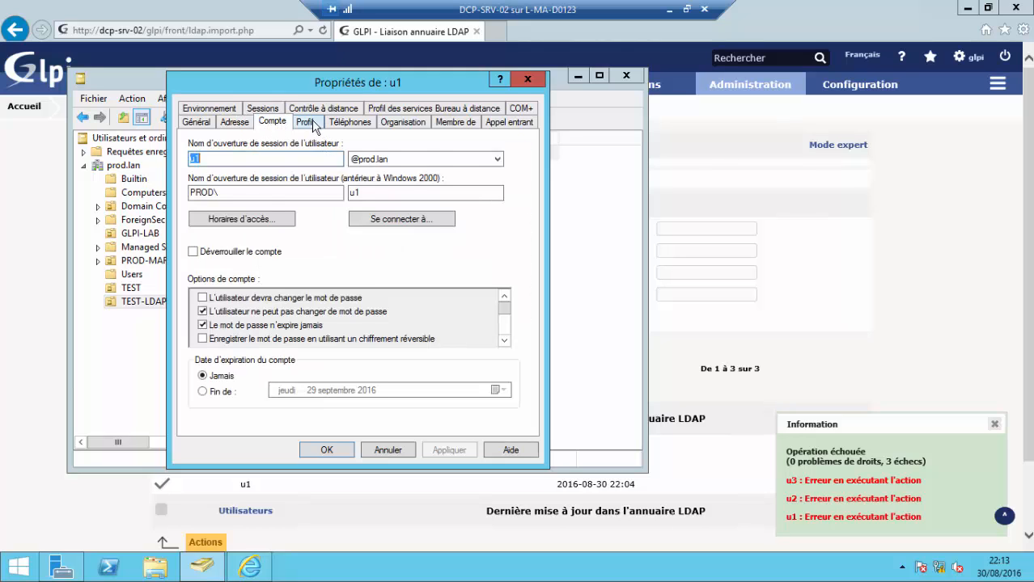
pyautogui.click(314, 125)
pyautogui.click(334, 126)
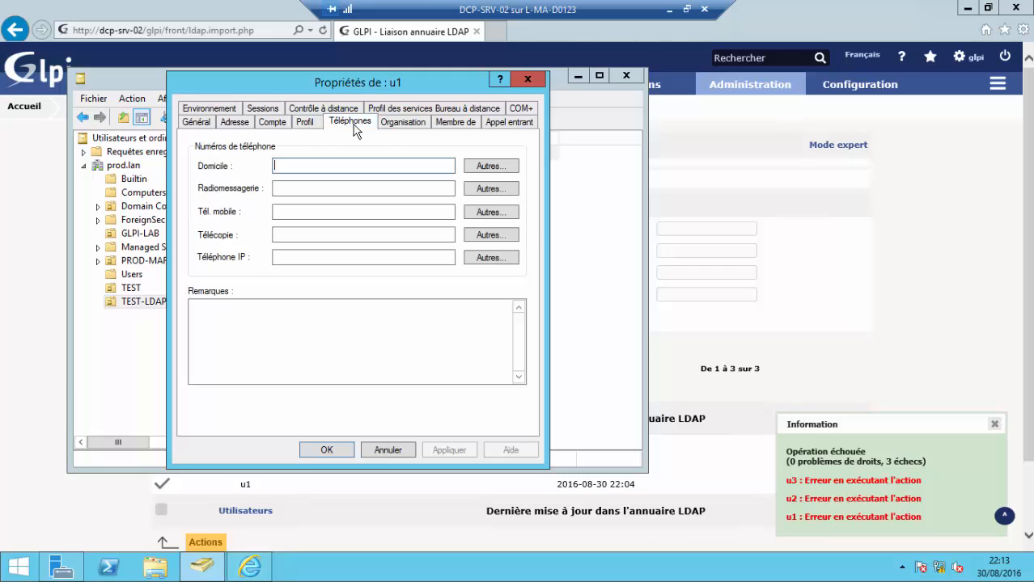
pyautogui.click(404, 124)
pyautogui.click(450, 123)
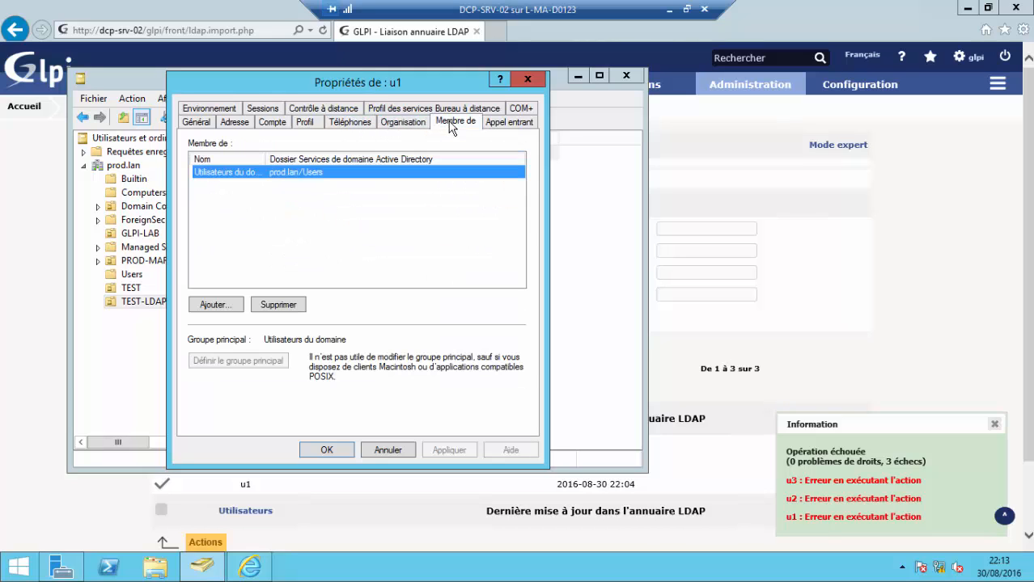
pyautogui.click(495, 125)
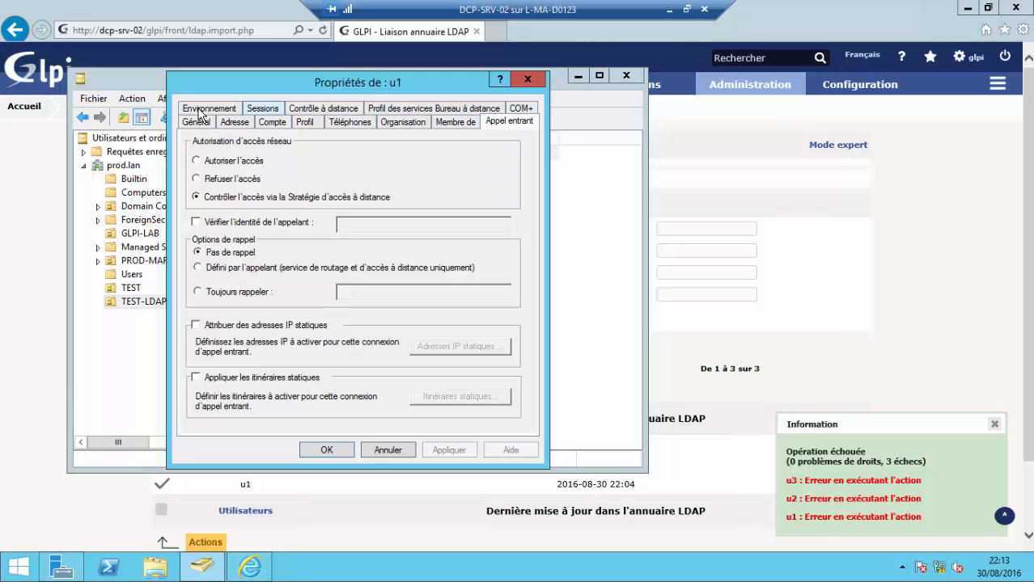
pyautogui.click(251, 110)
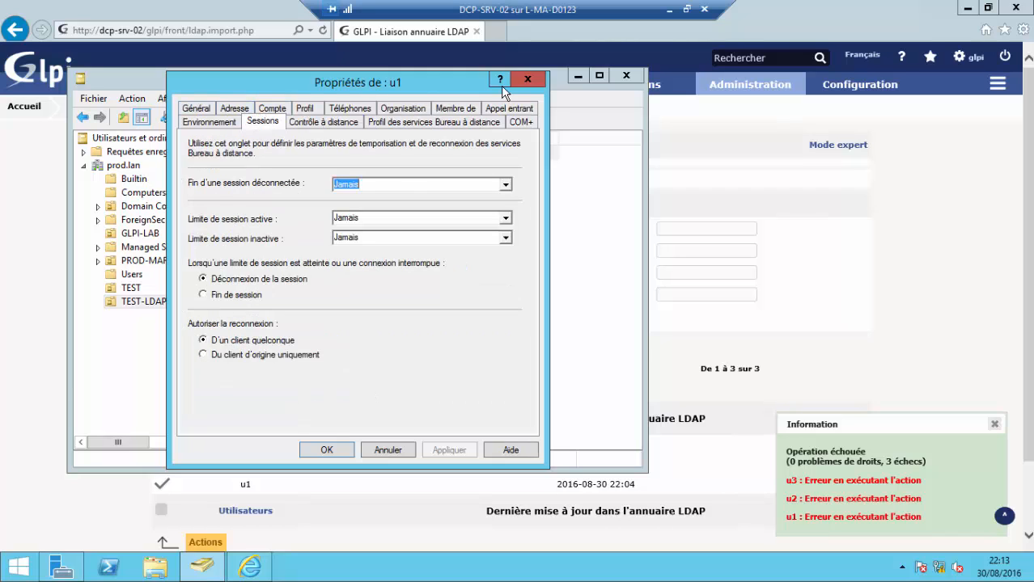
pyautogui.click(526, 80)
pyautogui.moveTo(316, 232); pyautogui.dragTo(250, 155)
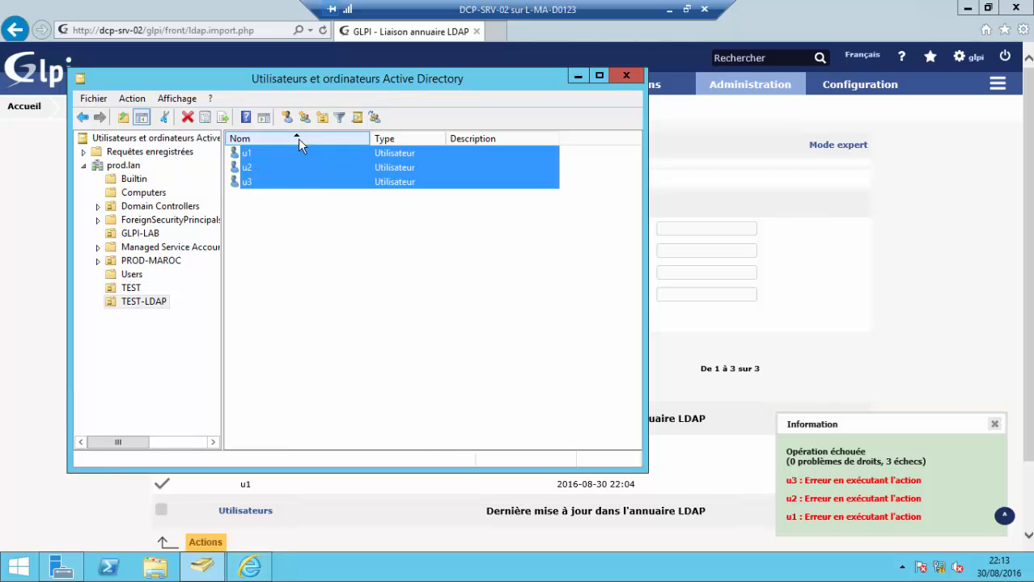
# - Delete users u1, u2 and u3 from TEST-LDAP and begin a new user there
pyautogui.click(181, 118)
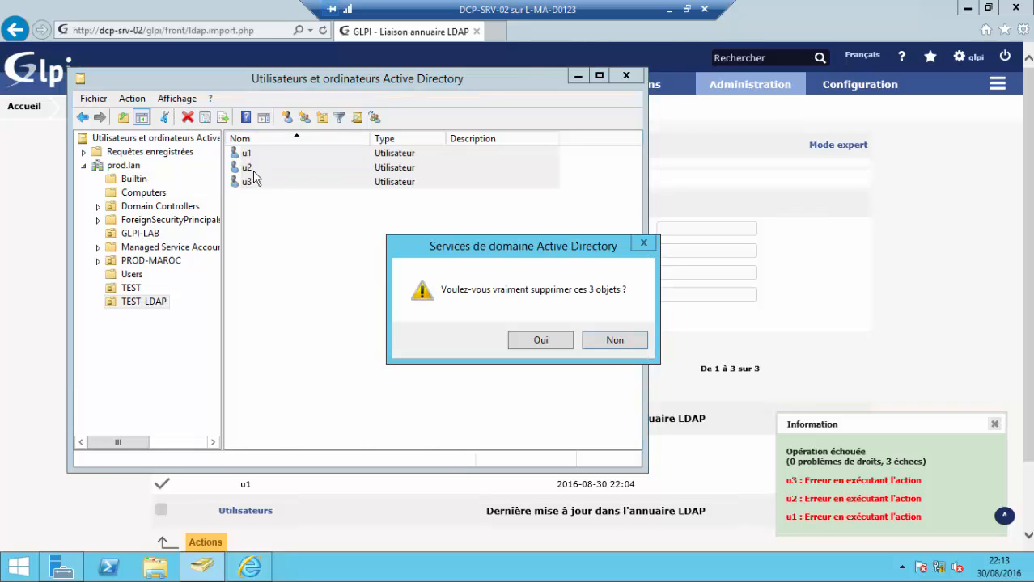
pyautogui.click(541, 341)
pyautogui.rightClick(308, 182)
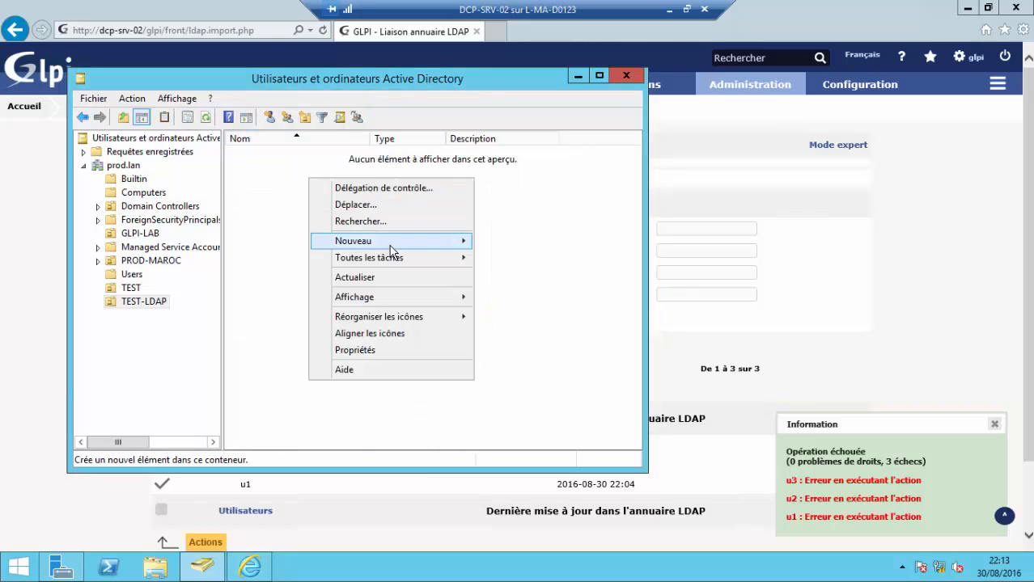
pyautogui.moveTo(427, 243)
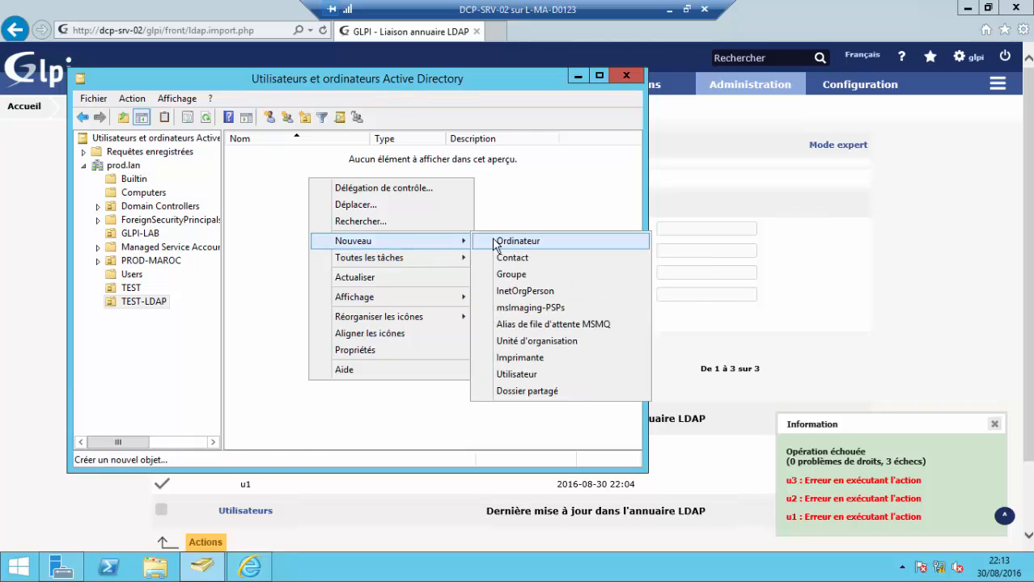
pyautogui.click(549, 376)
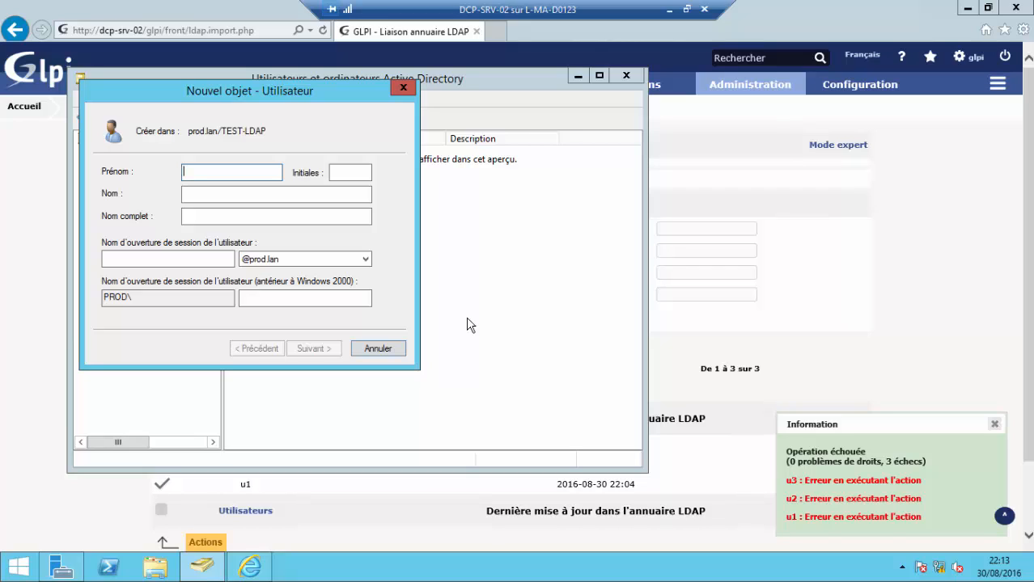
# - Enter user01 as the first name, last name and logon name
pyautogui.write('user01')
pyautogui.hotkey('shift', 'Home')
pyautogui.hotkey('ctrl', 'c')
pyautogui.press('Tab')
pyautogui.hotkey('ctrl', 'v')
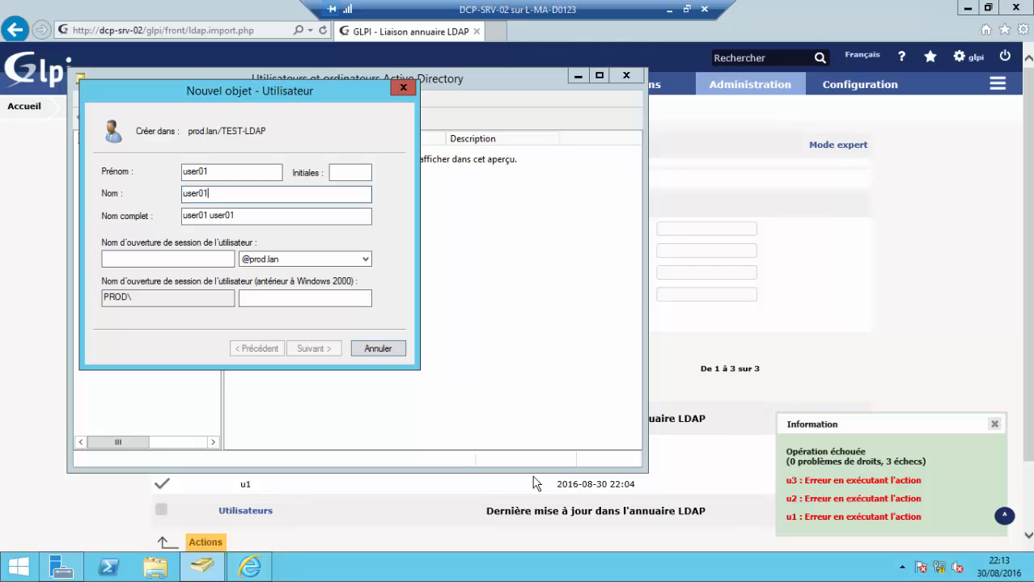
pyautogui.click(190, 258)
pyautogui.hotkey('ctrl', 'v')
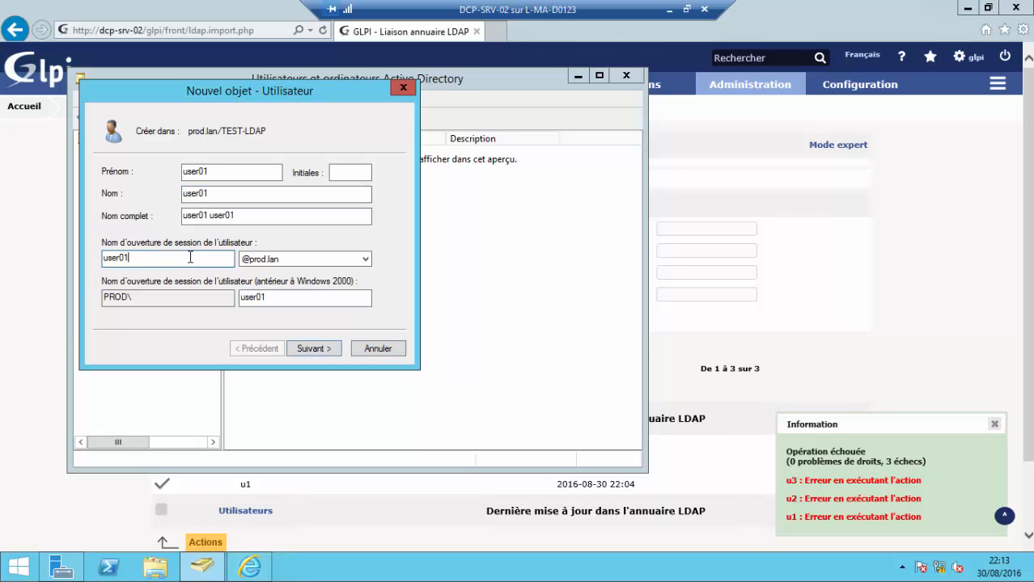
pyautogui.click(329, 349)
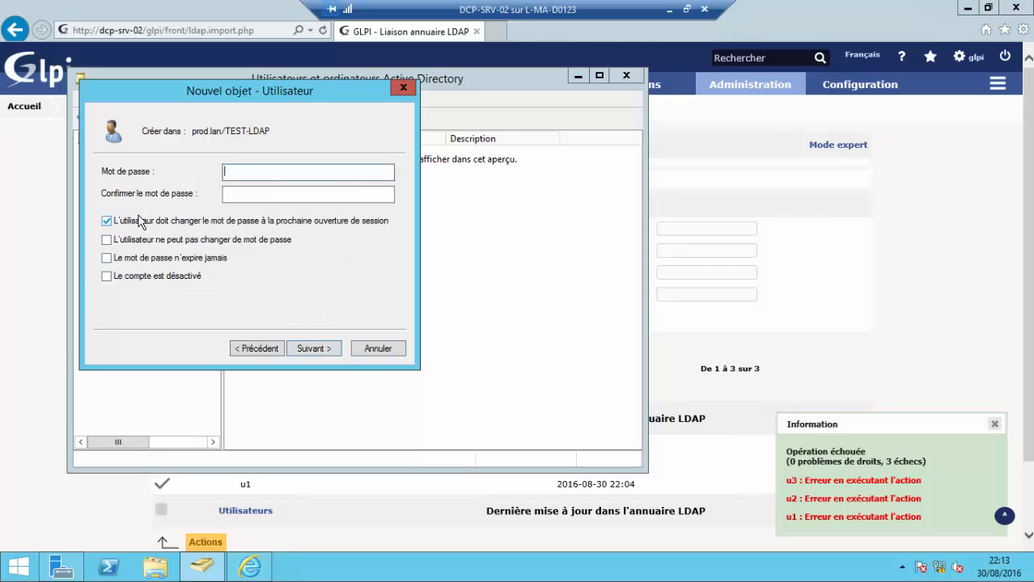
# - Make the password never expire and unchangeable by the user, then enter the account password
pyautogui.click(106, 221)
pyautogui.click(106, 240)
pyautogui.click(106, 258)
pyautogui.click(293, 173)
pyautogui.write('azerty')
pyautogui.press('capslock')
pyautogui.write('1')
pyautogui.press('Tab')
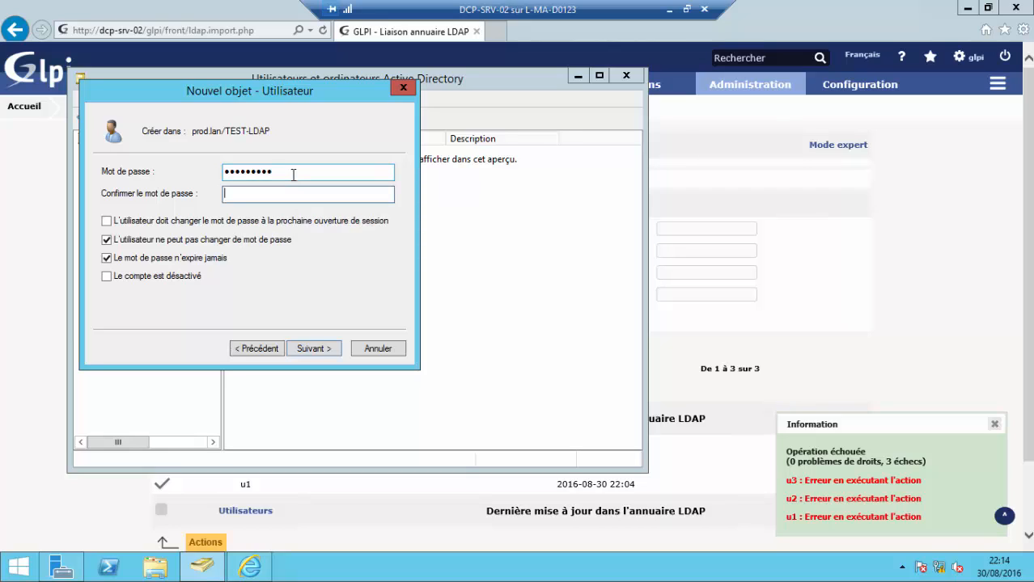
pyautogui.write('azerty')
pyautogui.press('capslock')
pyautogui.write('12')
# - Finish creating the user01 account in TEST-LDAP
pyautogui.click(327, 348)
pyautogui.click(328, 348)
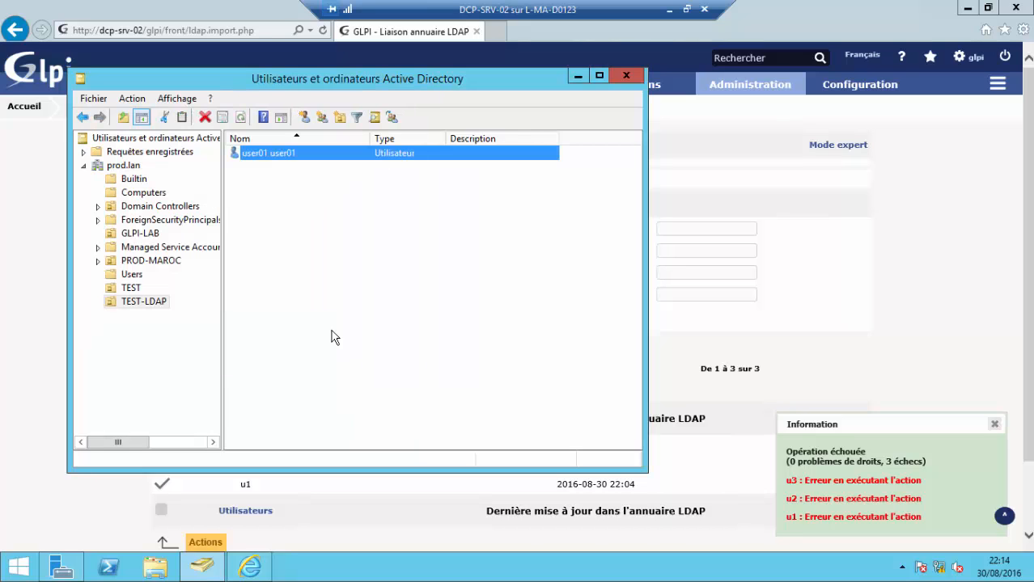
pyautogui.rightClick(312, 258)
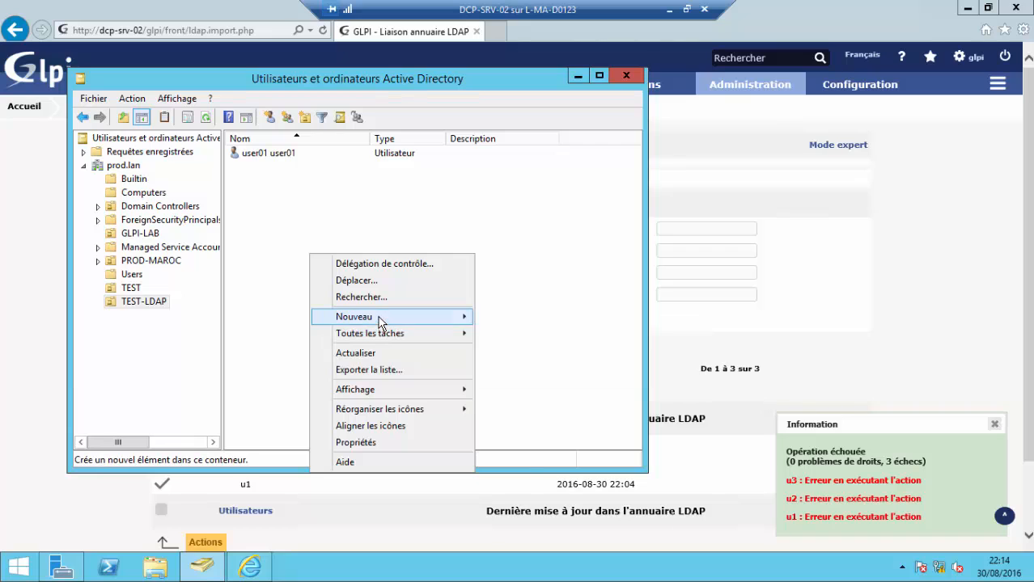
# - Start another TEST-LDAP user with user02 as first, last and logon name
pyautogui.moveTo(381, 318)
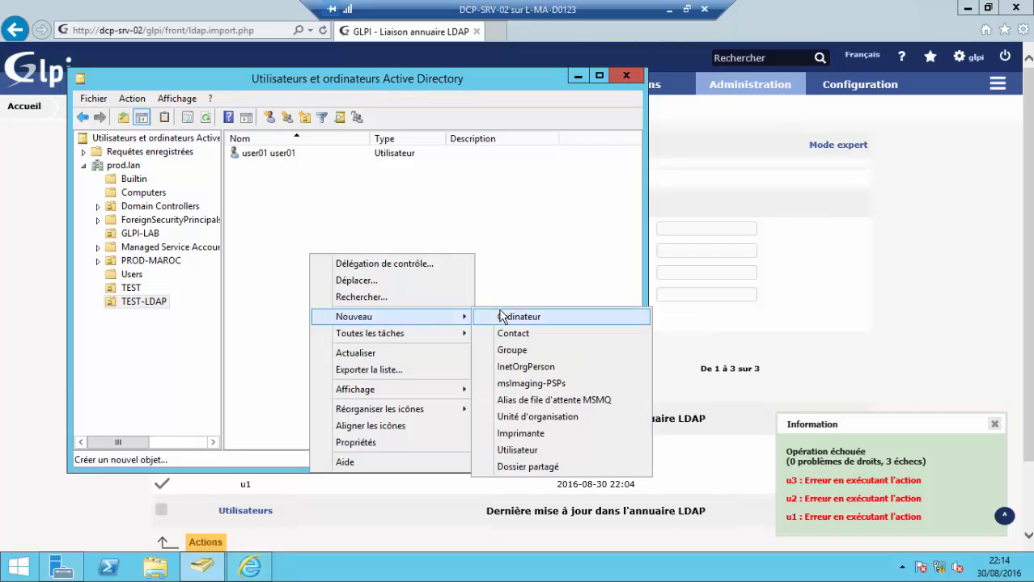
pyautogui.click(554, 450)
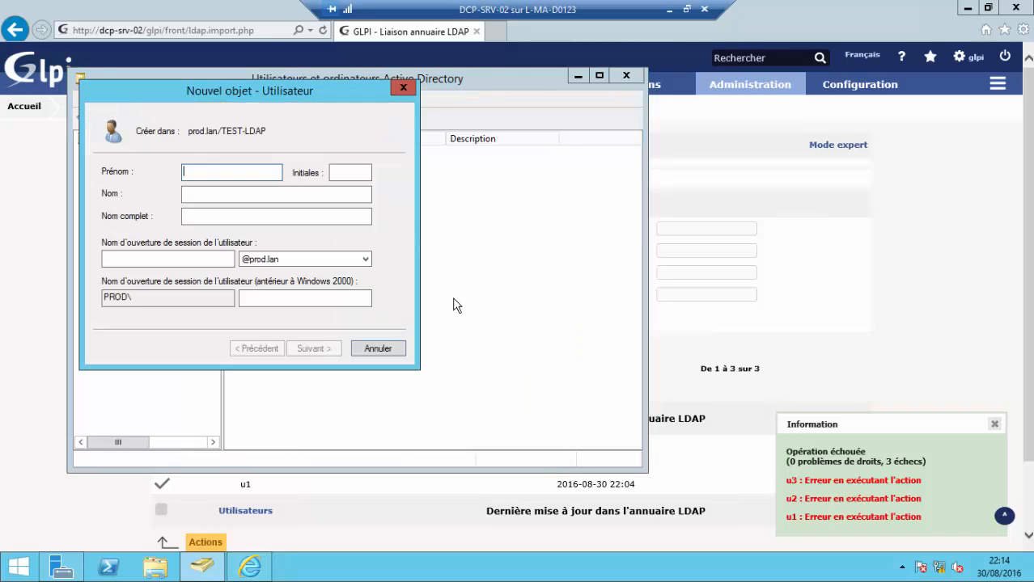
pyautogui.write('user01')
pyautogui.click(251, 195)
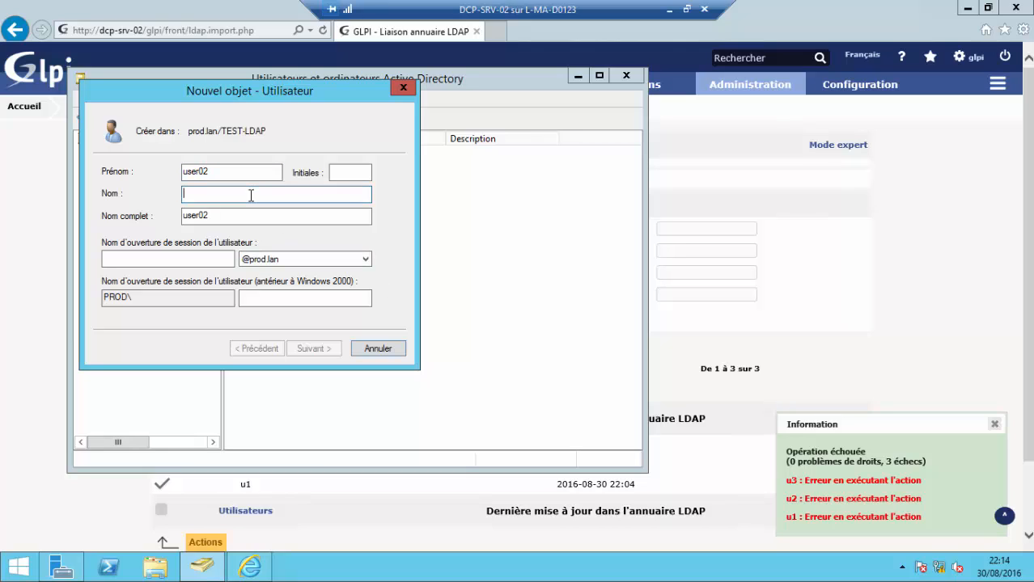
pyautogui.write('user012')
pyautogui.click(209, 258)
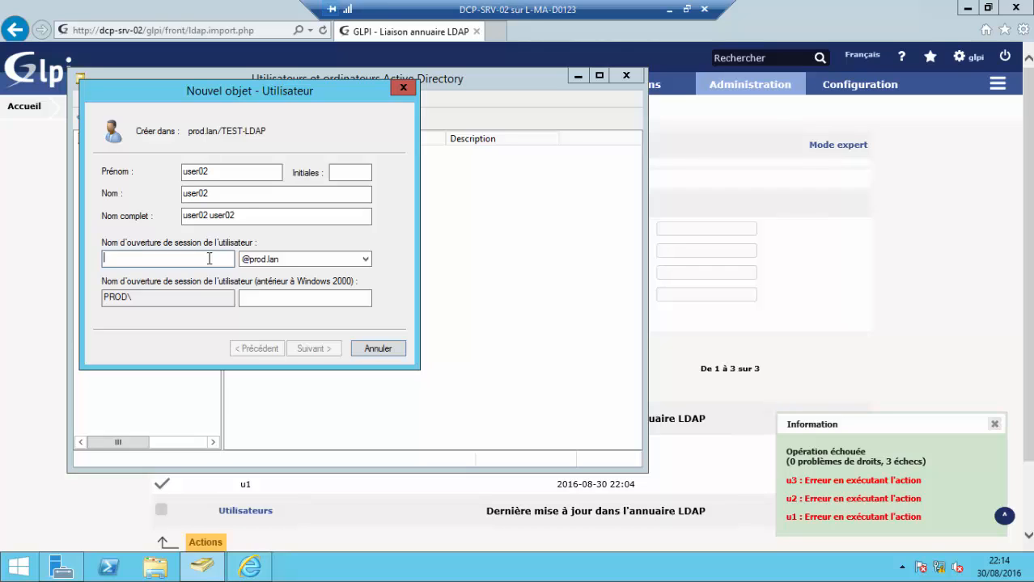
pyautogui.write('user01')
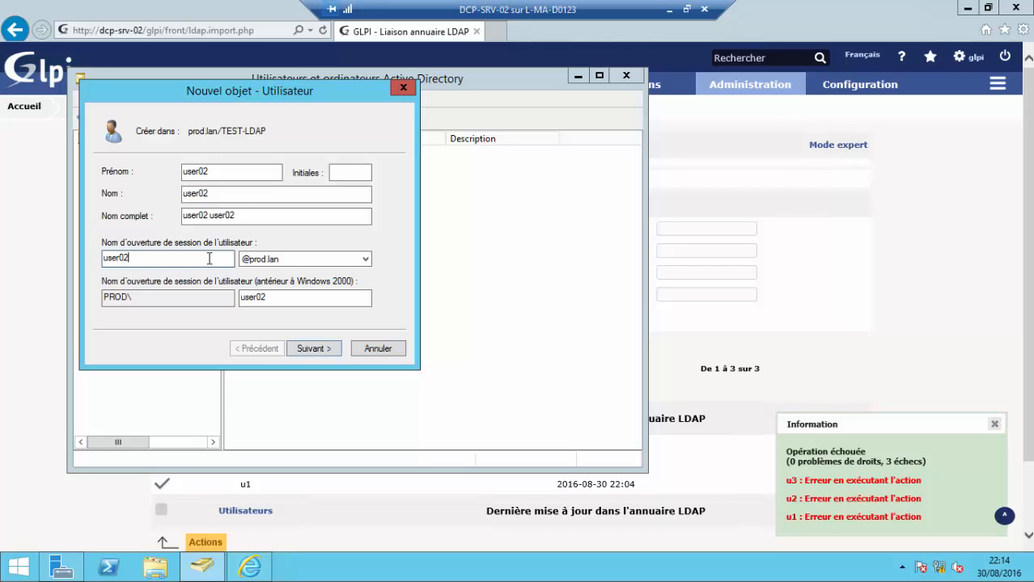
pyautogui.click(315, 348)
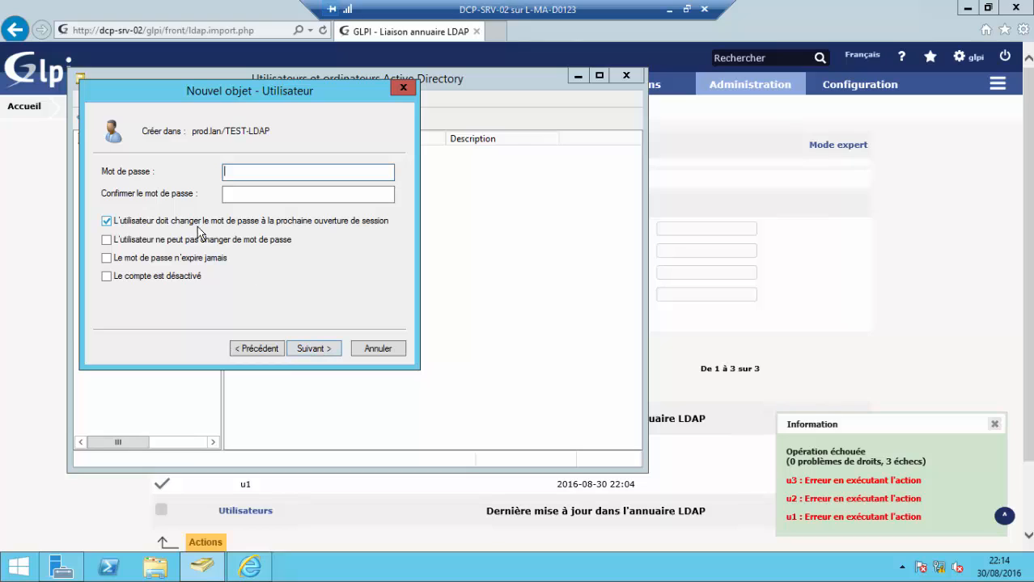
# - Drop the change-at-next-logon requirement, set the password, and finish creating user02
pyautogui.click(115, 222)
pyautogui.click(248, 171)
pyautogui.write('***')
pyautogui.click(264, 191)
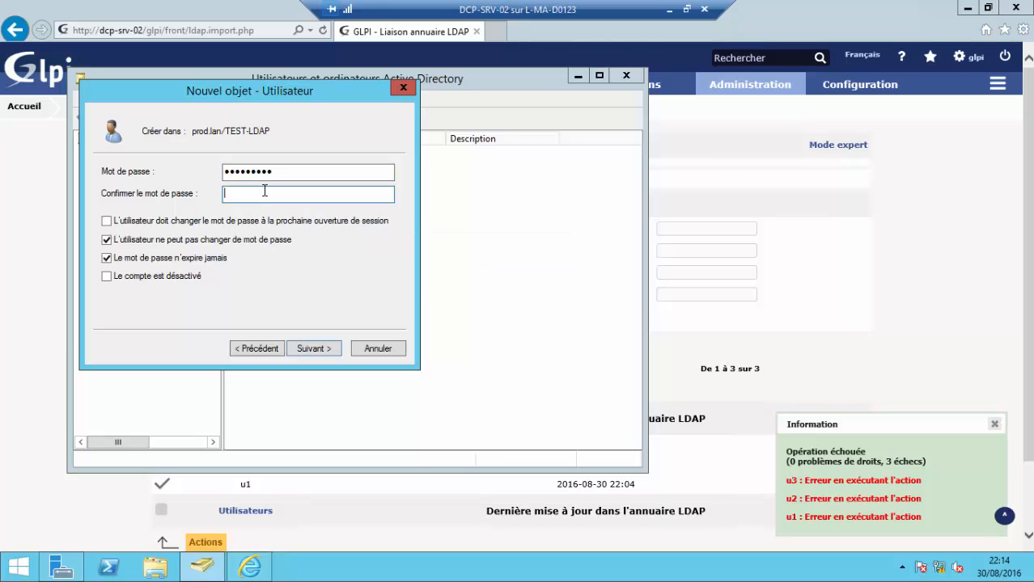
pyautogui.write('******')
pyautogui.click(338, 349)
pyautogui.click(338, 349)
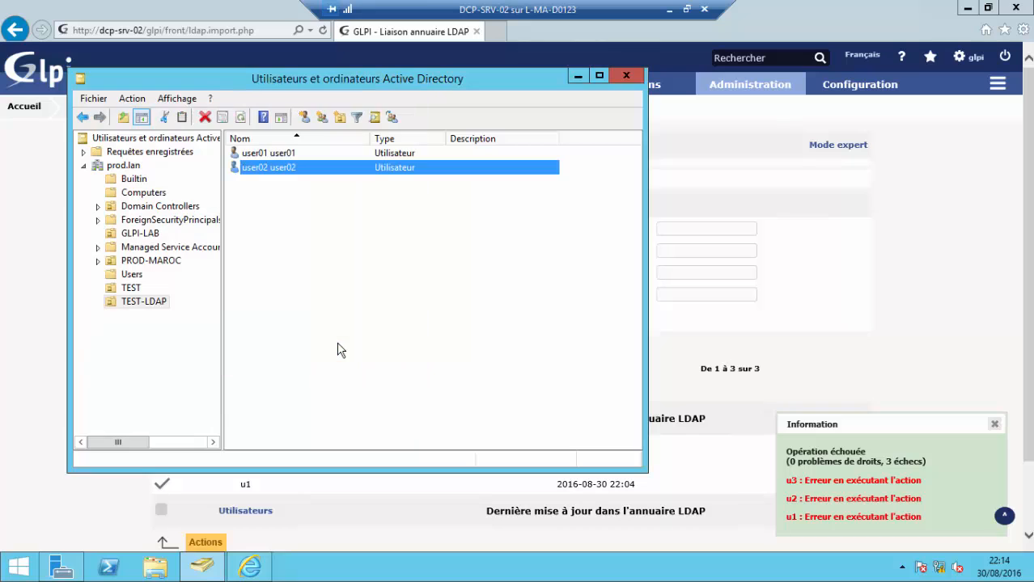
# - Start a third TEST-LDAP user, user03, filling first, last and logon names
pyautogui.rightClick(305, 293)
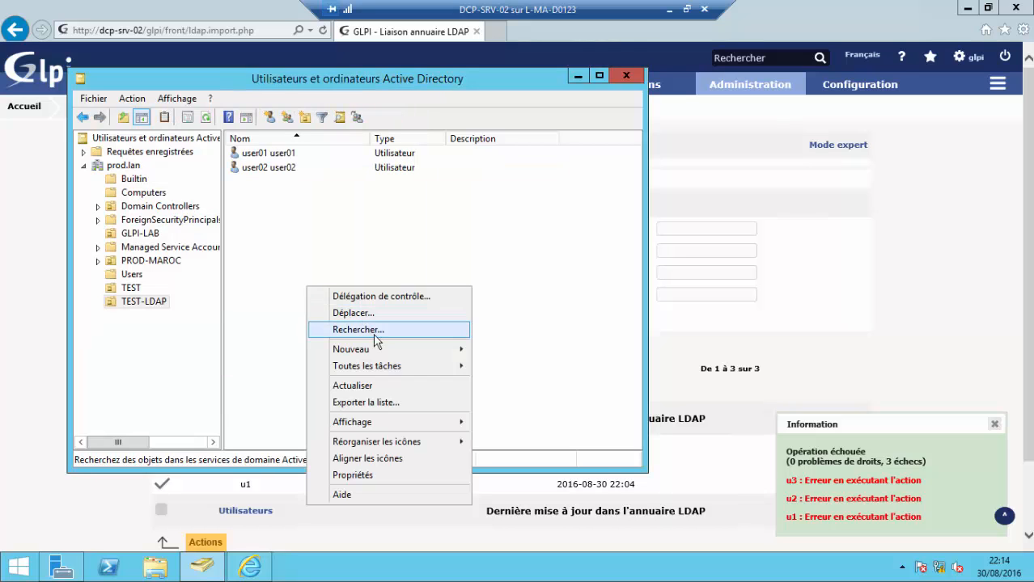
pyautogui.moveTo(402, 352)
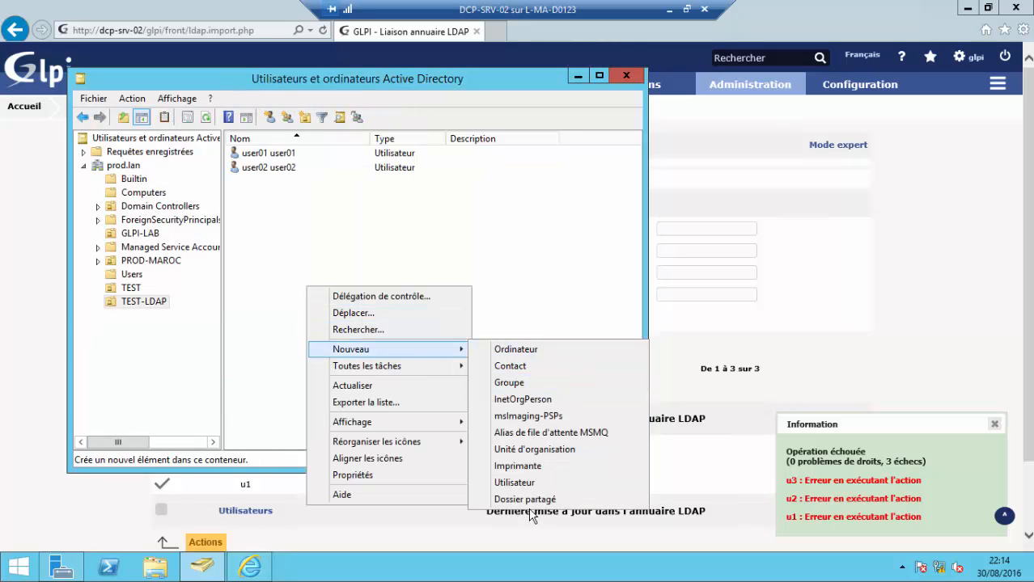
pyautogui.click(515, 483)
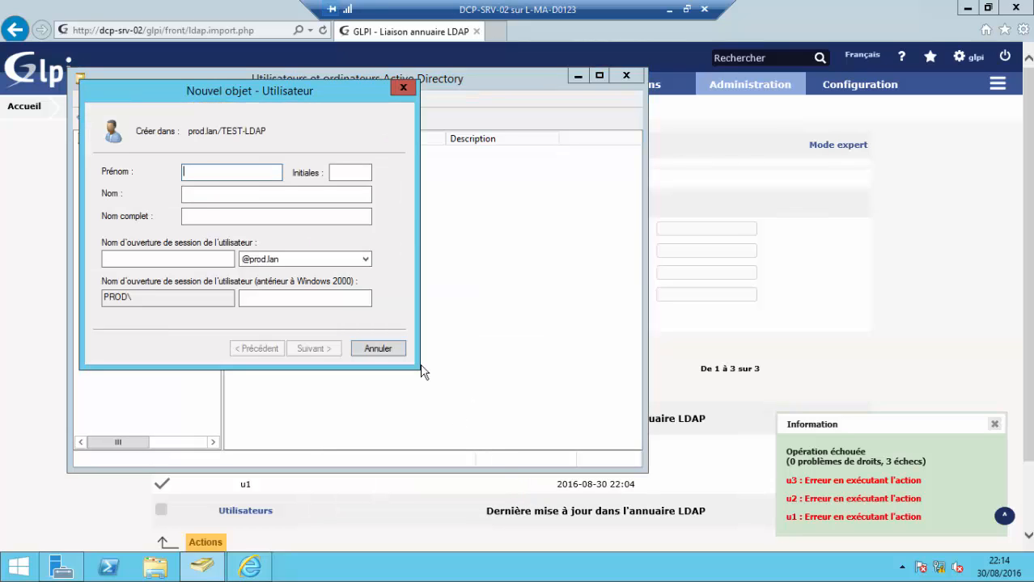
pyautogui.write('user01')
pyautogui.click(319, 197)
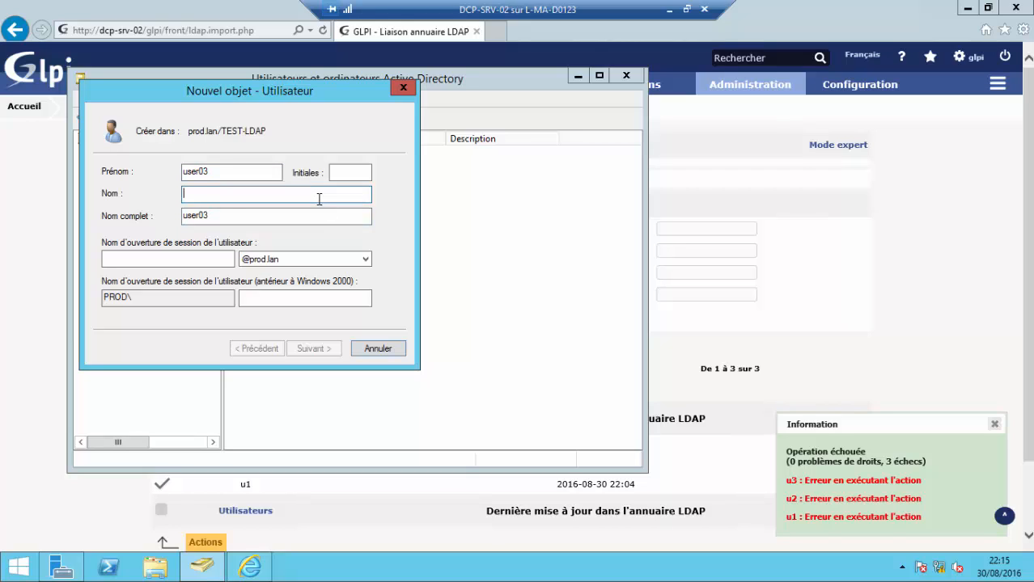
pyautogui.write('user01')
pyautogui.click(217, 259)
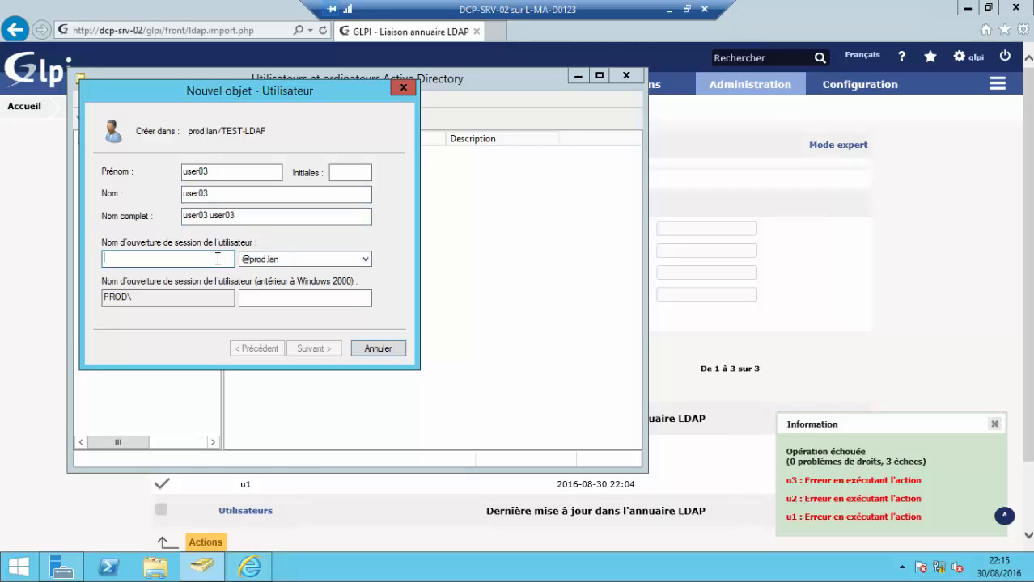
pyautogui.write('user01')
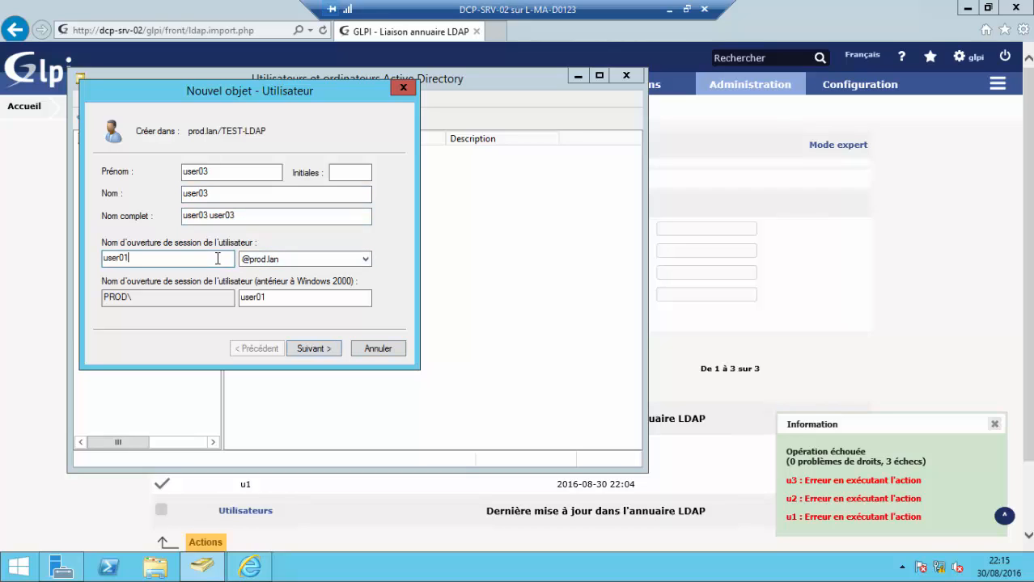
pyautogui.click(312, 351)
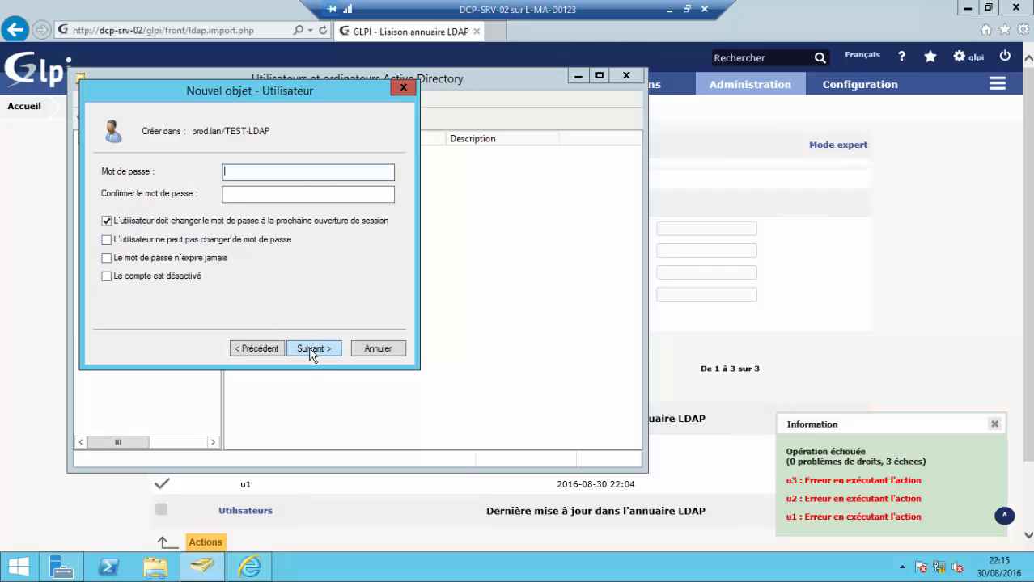
# - Make user03's password never expire and unchangeable by the user, then enter the password
pyautogui.click(139, 223)
pyautogui.click(125, 241)
pyautogui.click(125, 258)
pyautogui.click(288, 171)
pyautogui.write('•••••')
pyautogui.press('capslock')
pyautogui.write('••••')
pyautogui.press('Tab')
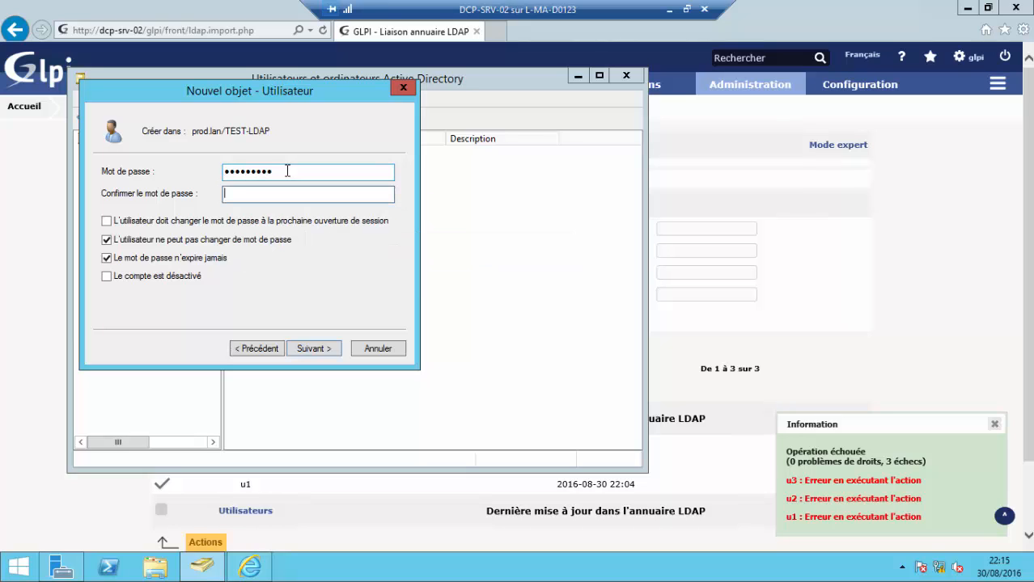
pyautogui.write('•••••')
pyautogui.press('capslock')
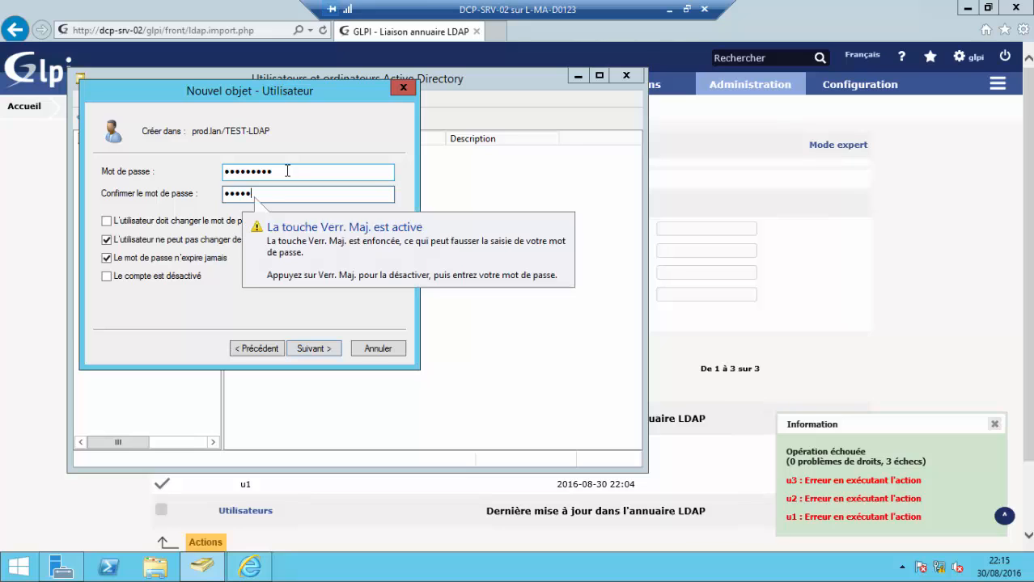
pyautogui.write('•••')
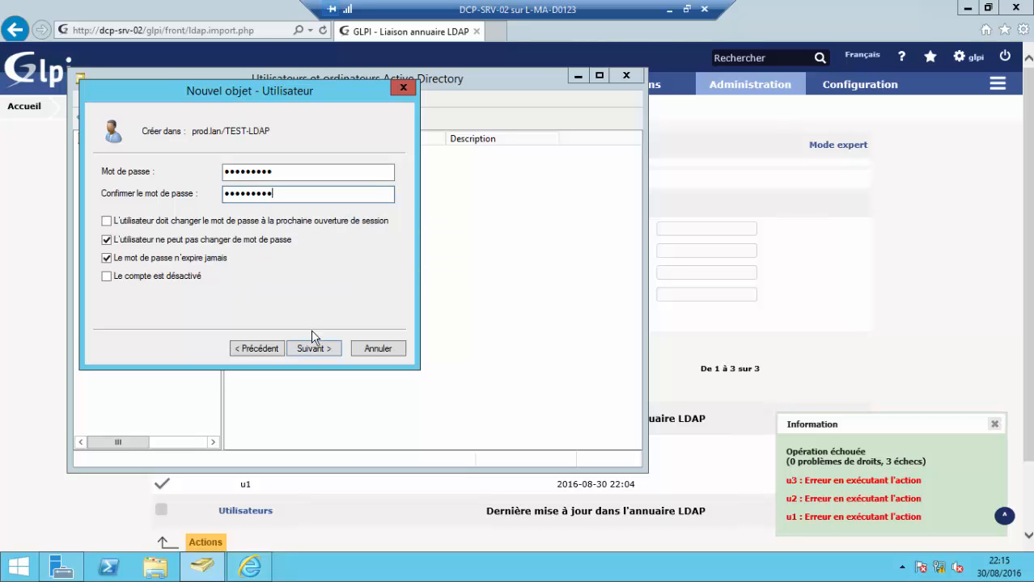
# - Finish creating user03, review the TEST and TEST-LDAP user lists, and minimize the window
pyautogui.click(313, 348)
pyautogui.click(313, 348)
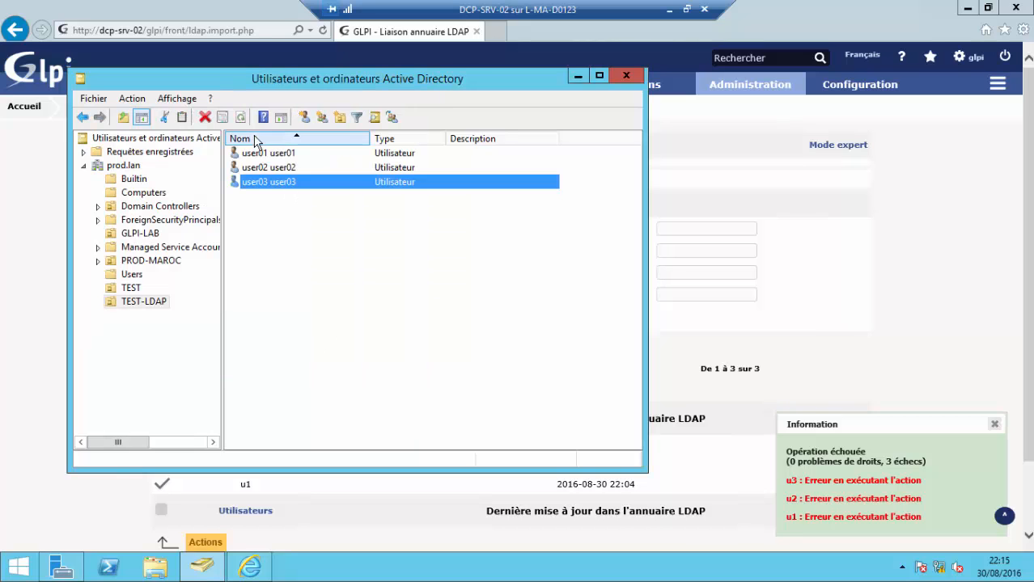
pyautogui.click(132, 288)
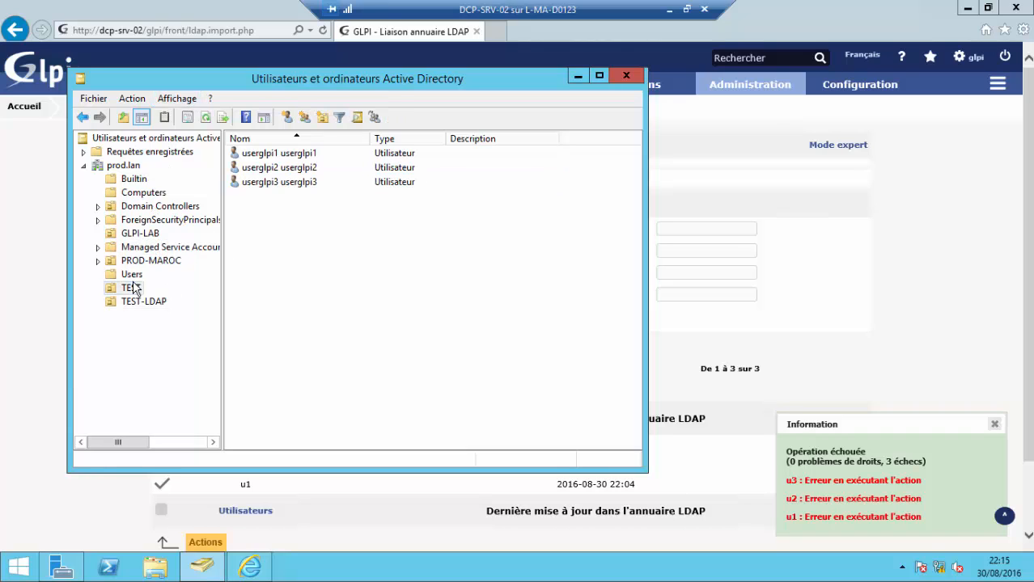
pyautogui.click(143, 301)
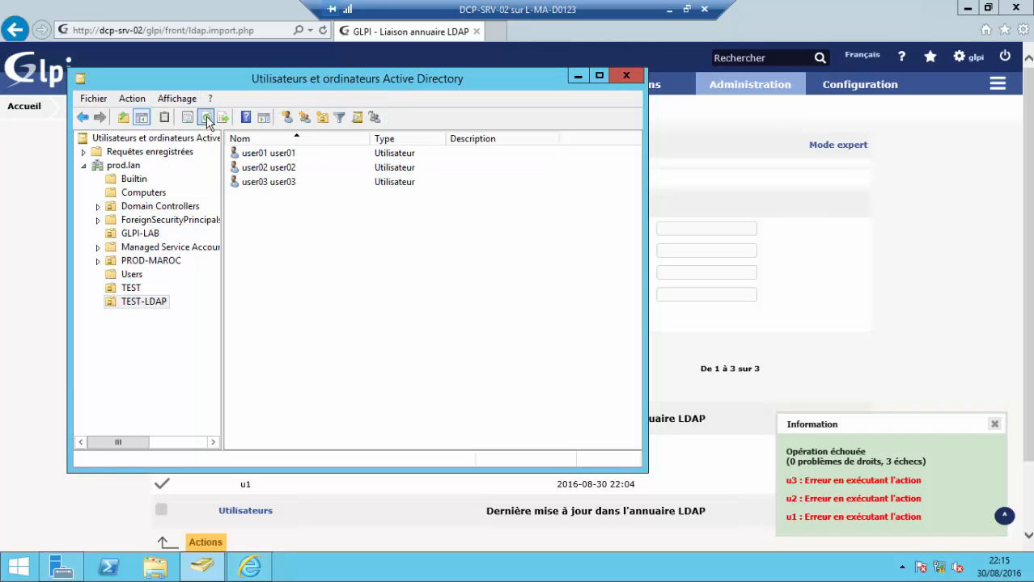
pyautogui.click(574, 78)
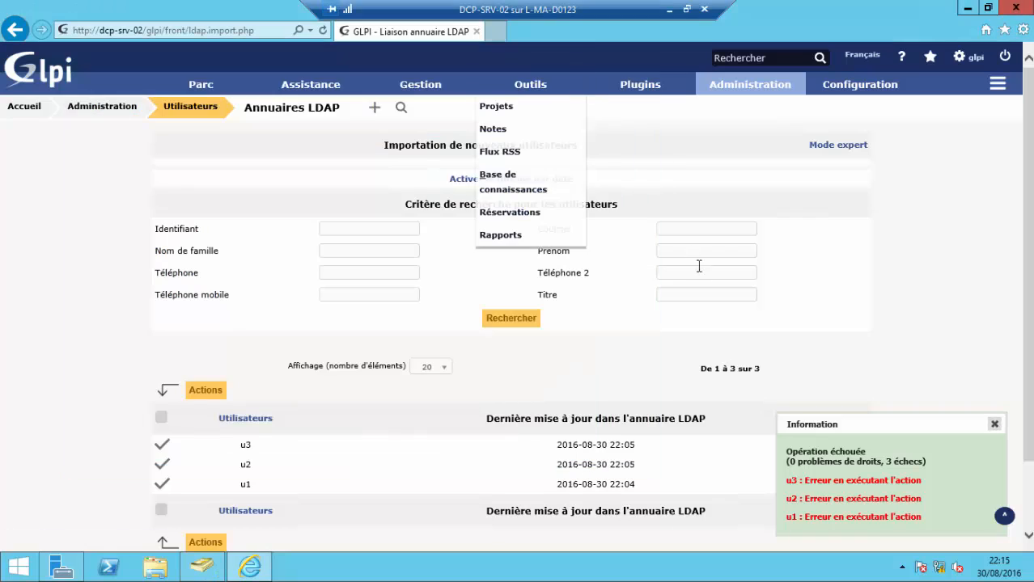
# - Search the LDAP directory for new users, select all three, and submit their import
pyautogui.click(321, 118)
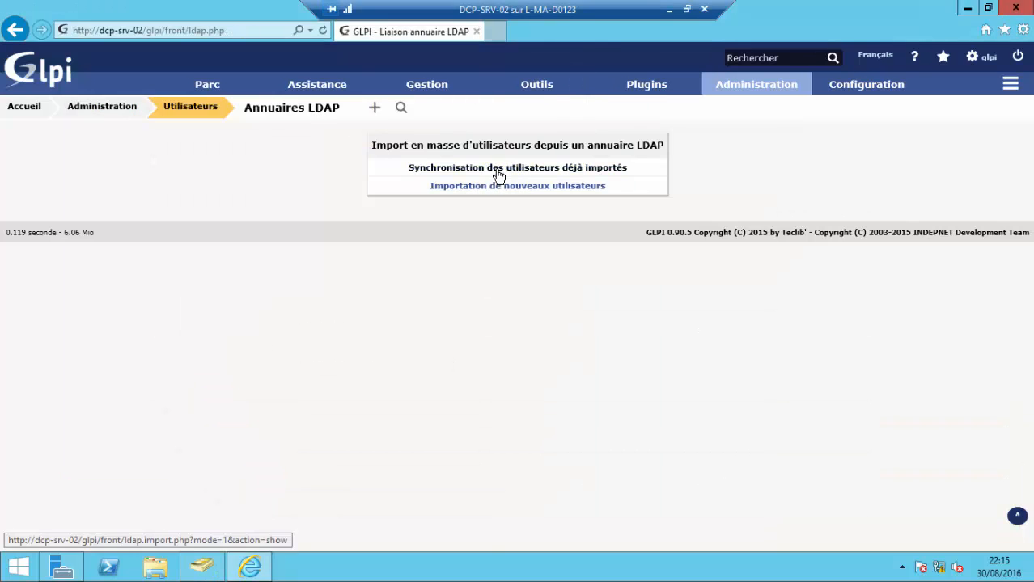
pyautogui.click(500, 187)
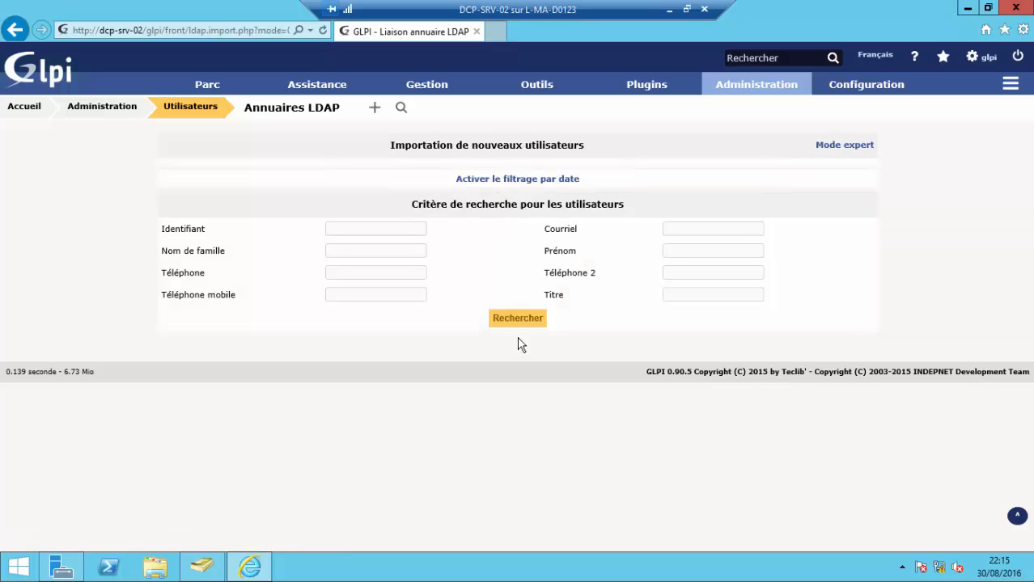
pyautogui.click(513, 319)
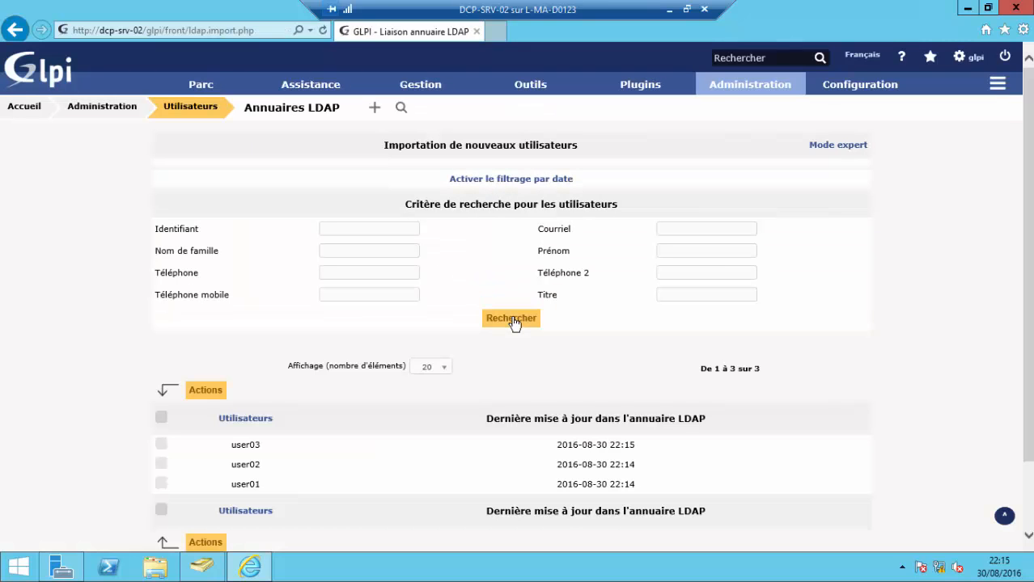
pyautogui.click(163, 420)
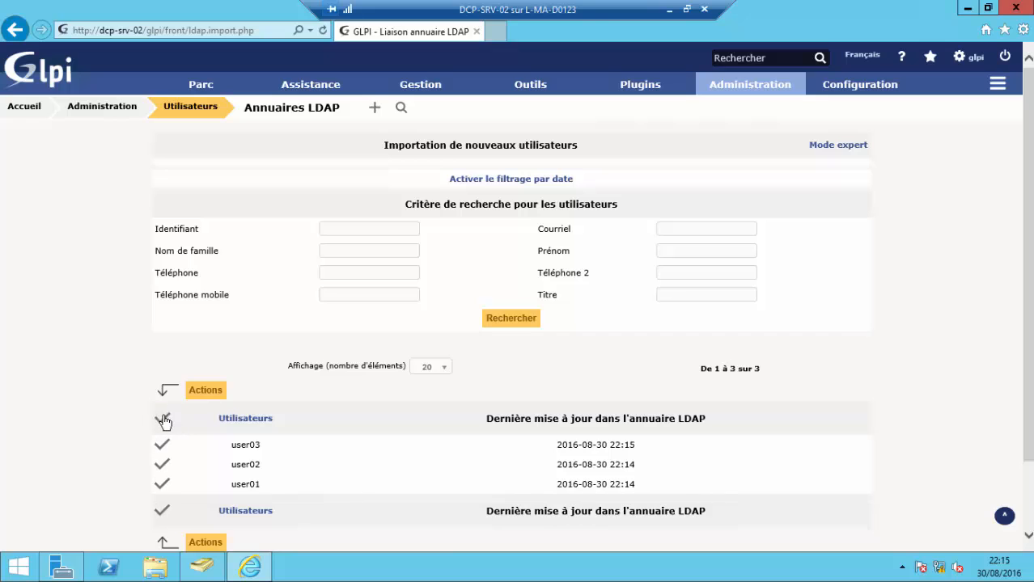
pyautogui.click(207, 392)
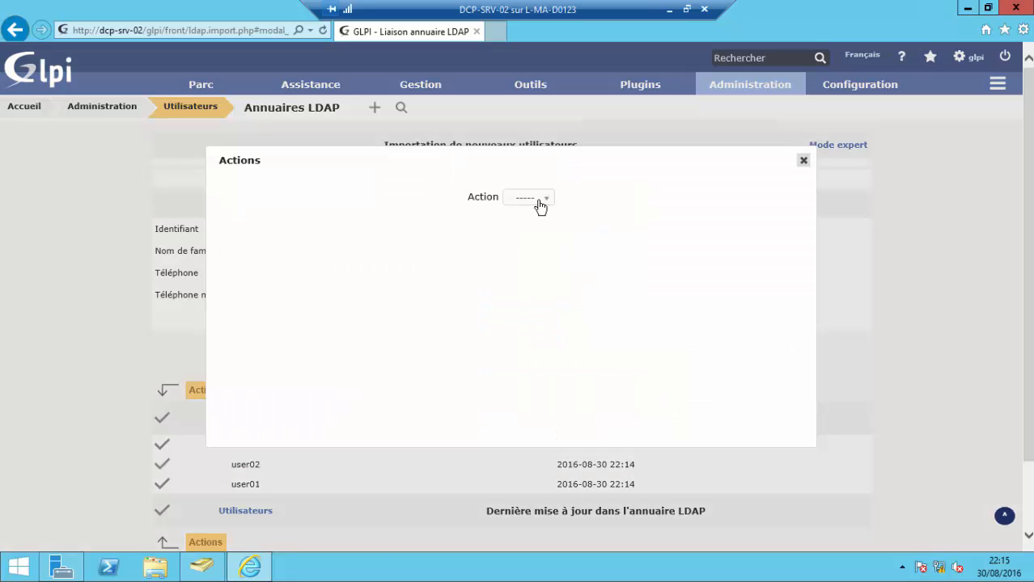
pyautogui.click(540, 205)
pyautogui.click(534, 230)
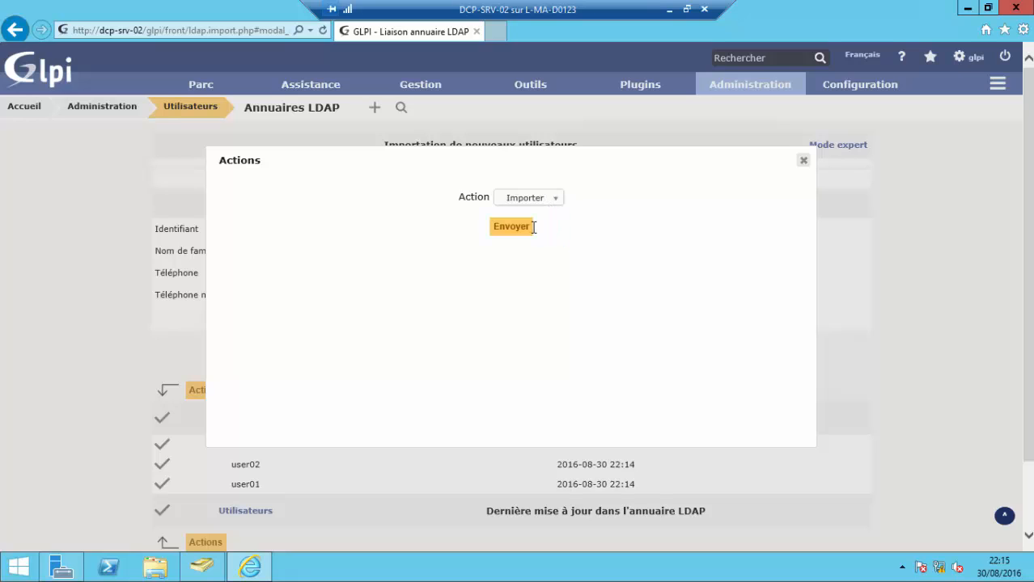
pyautogui.click(513, 235)
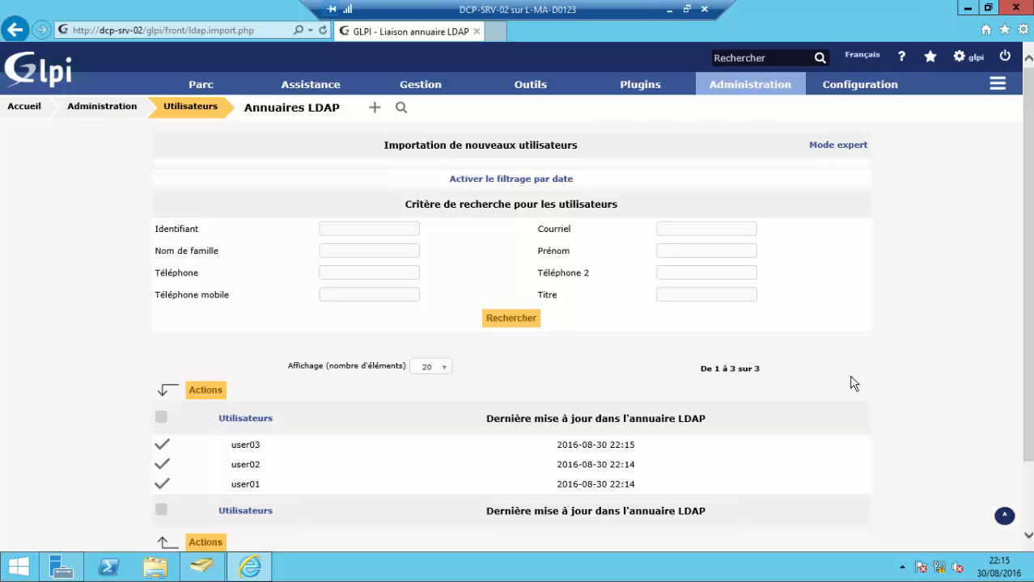
# - Browse the external links and authentication settings pages, ending on the LDAP directories list
pyautogui.scroll(-1, 490, 329)
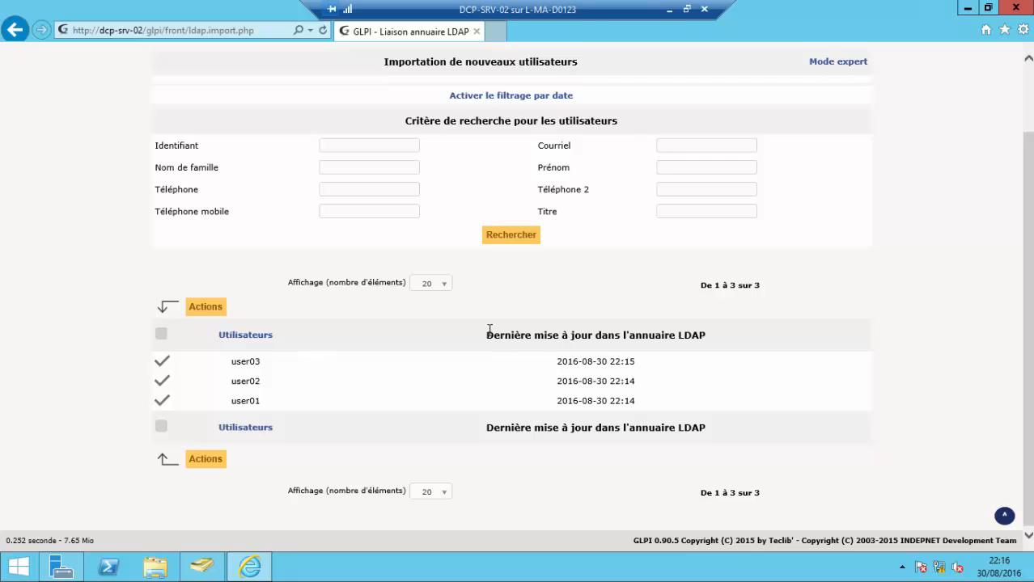
pyautogui.scroll(1, 490, 329)
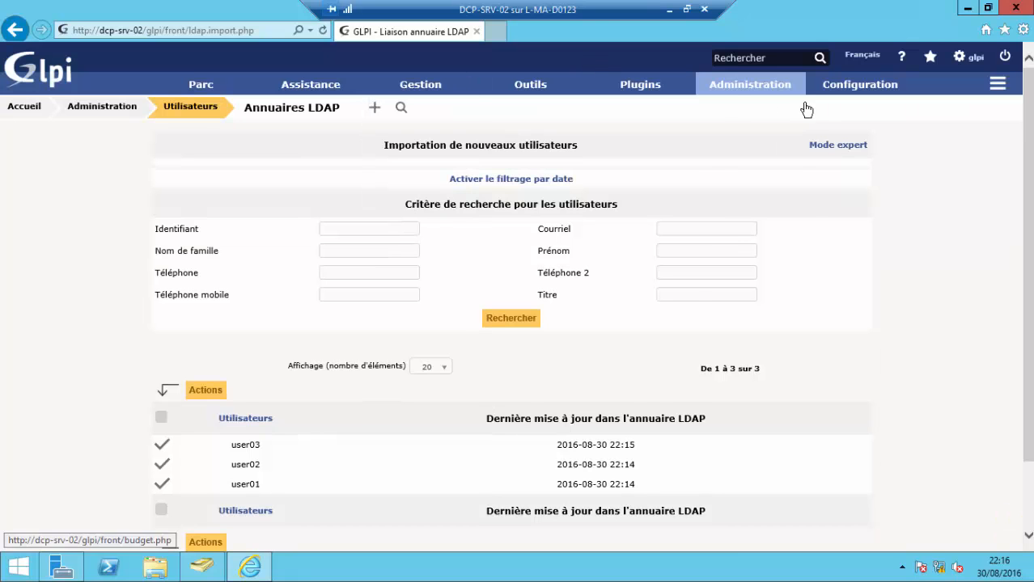
pyautogui.moveTo(872, 85)
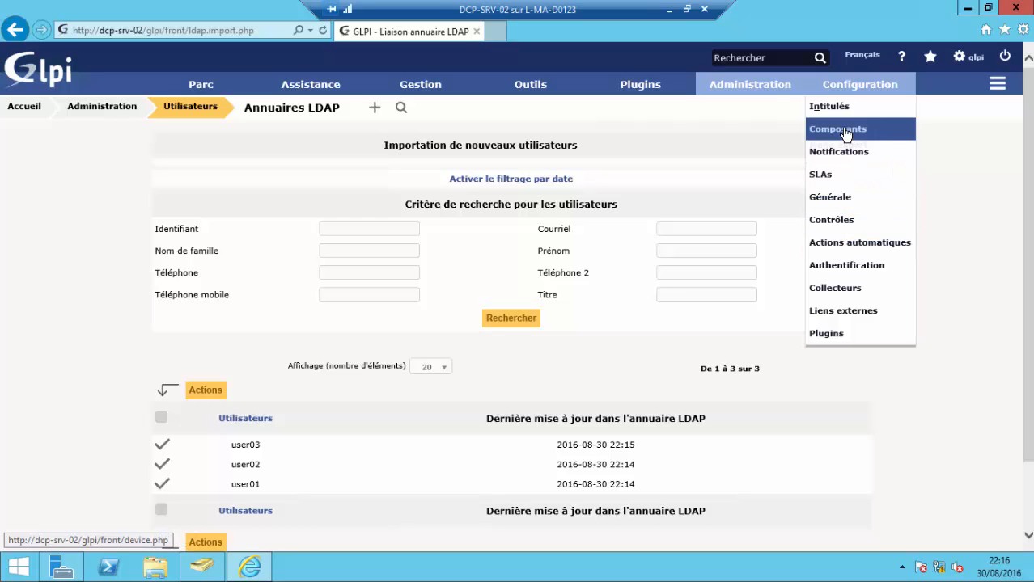
pyautogui.click(866, 316)
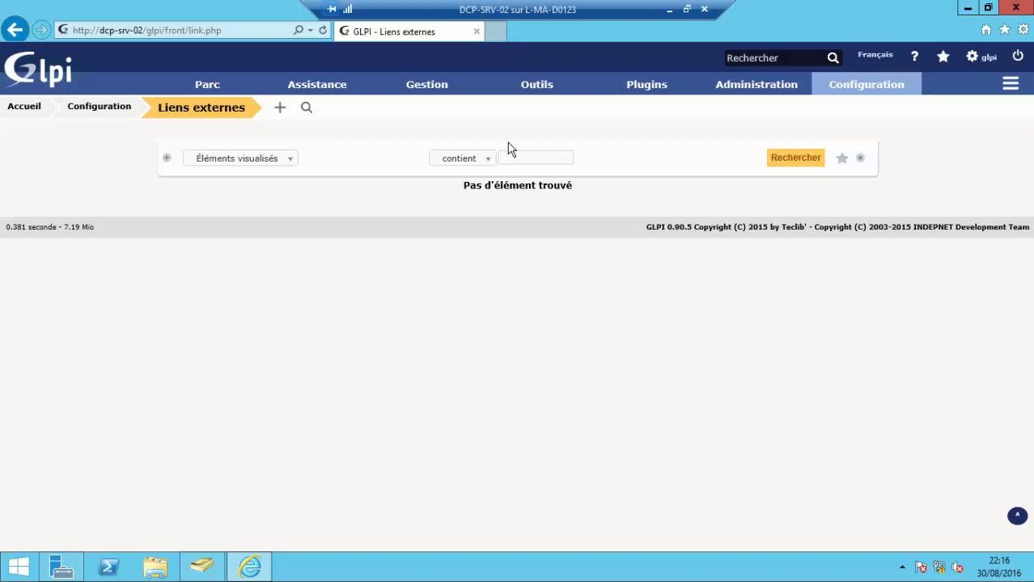
pyautogui.moveTo(548, 98)
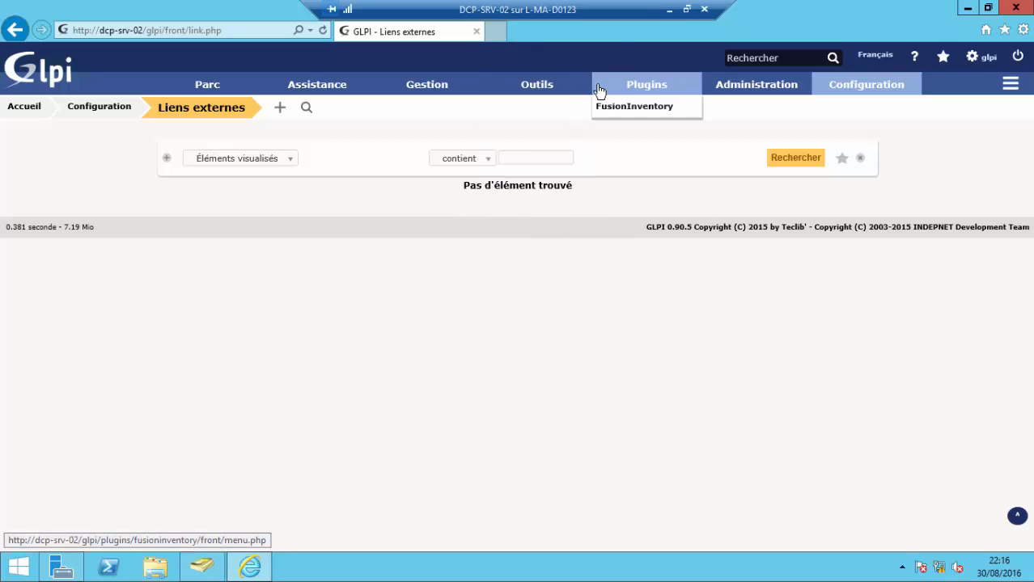
pyautogui.moveTo(332, 96)
pyautogui.moveTo(166, 92)
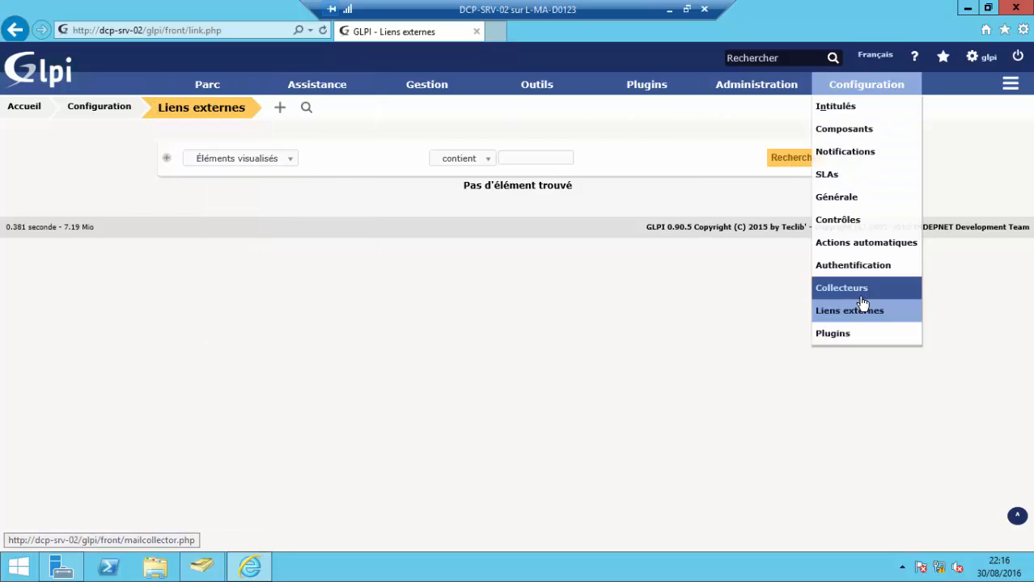
pyautogui.click(842, 274)
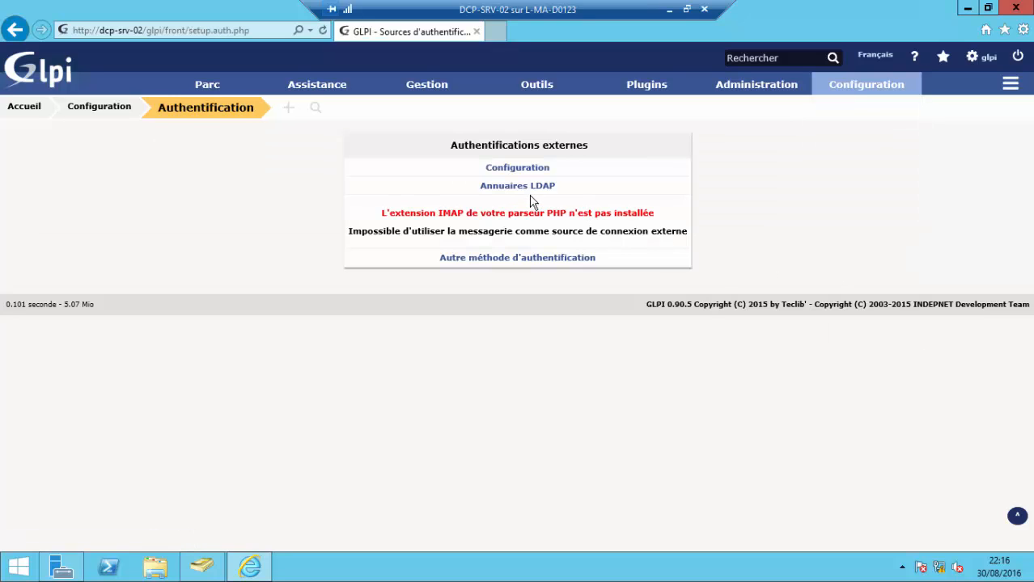
pyautogui.click(517, 168)
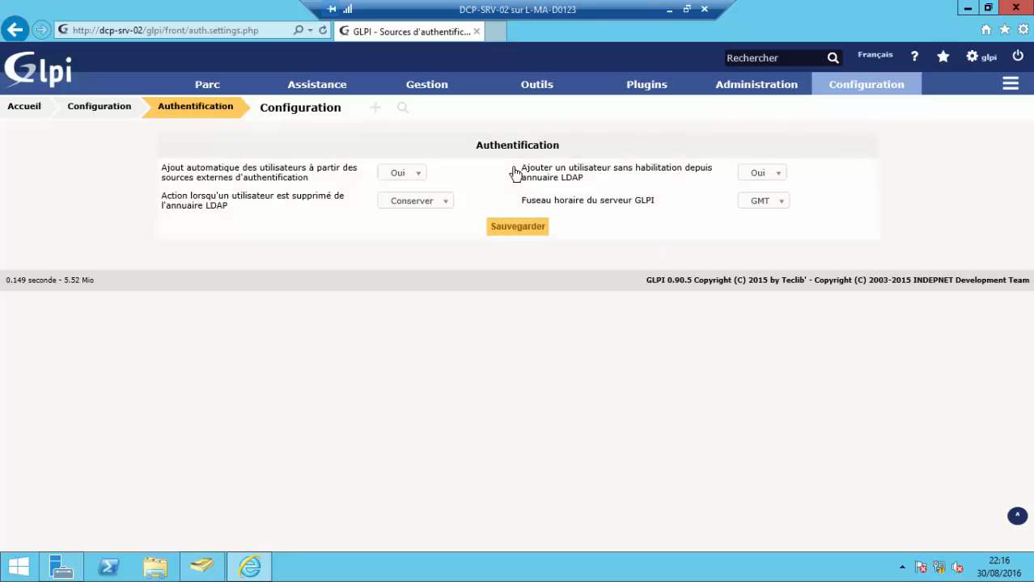
pyautogui.click(175, 107)
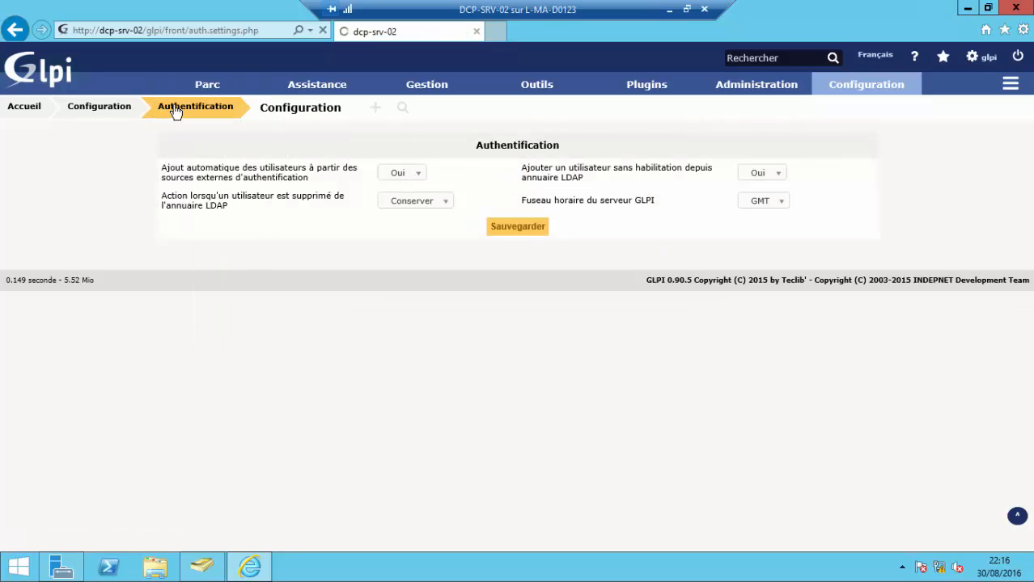
pyautogui.click(493, 187)
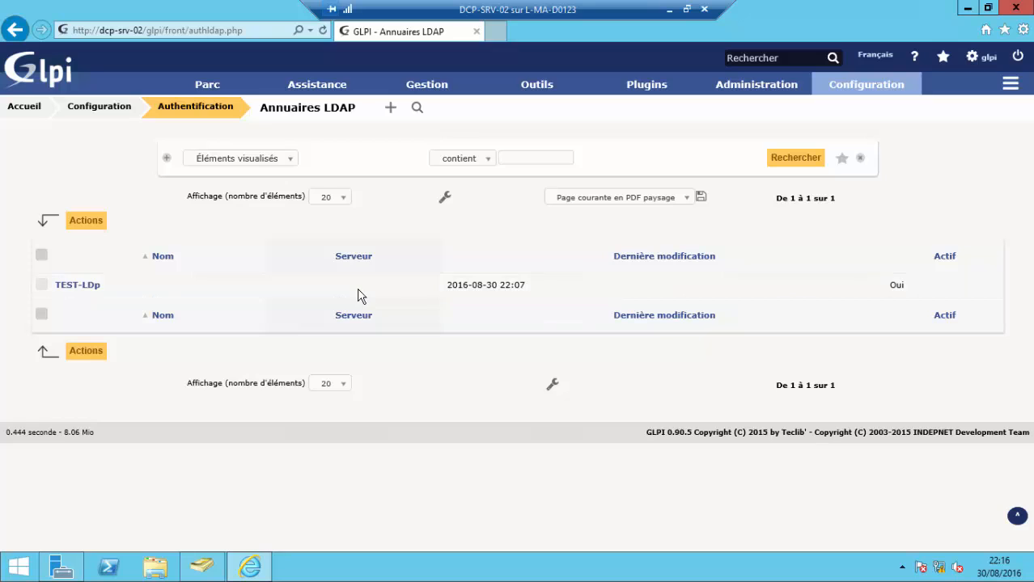
# - Set the TEST-LDp directory's server to 11.0.0.1 and enter its account password
pyautogui.click(95, 292)
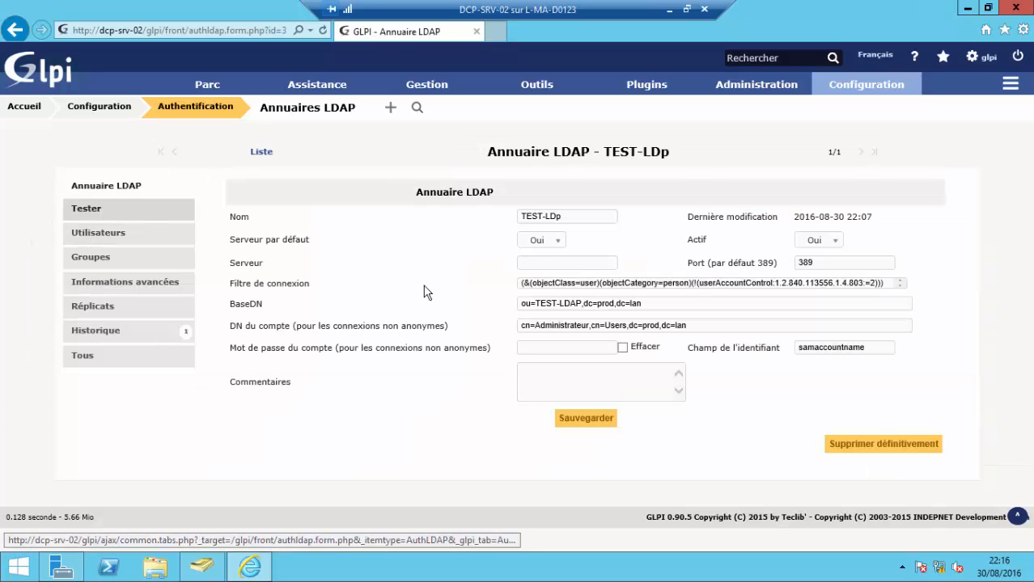
pyautogui.click(547, 262)
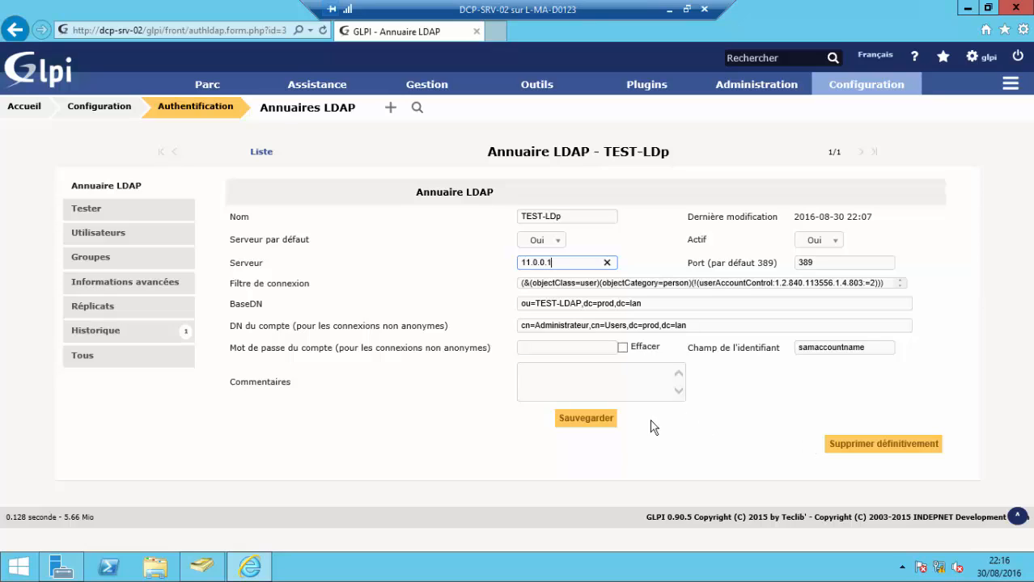
pyautogui.click(563, 349)
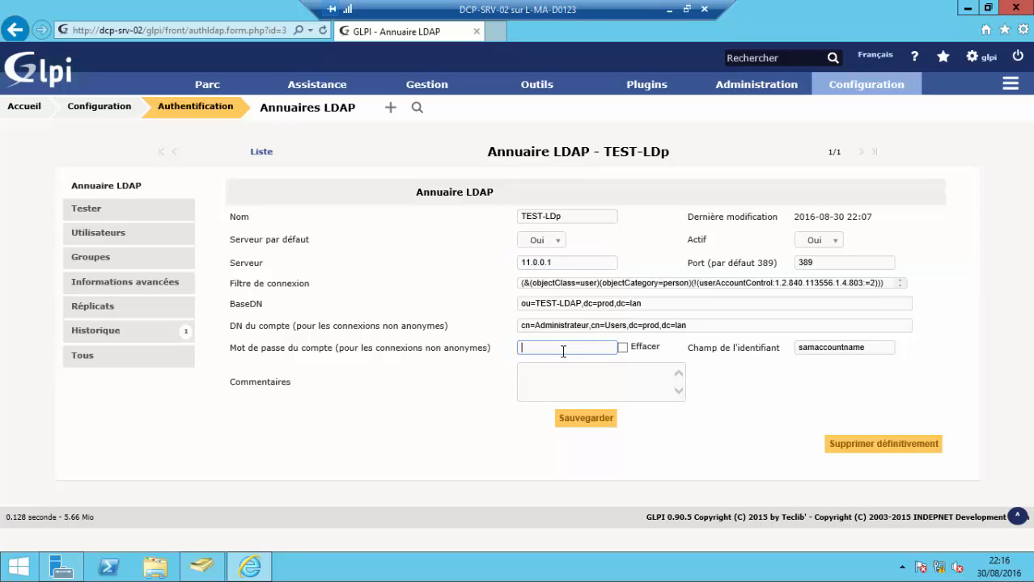
pyautogui.click(678, 306)
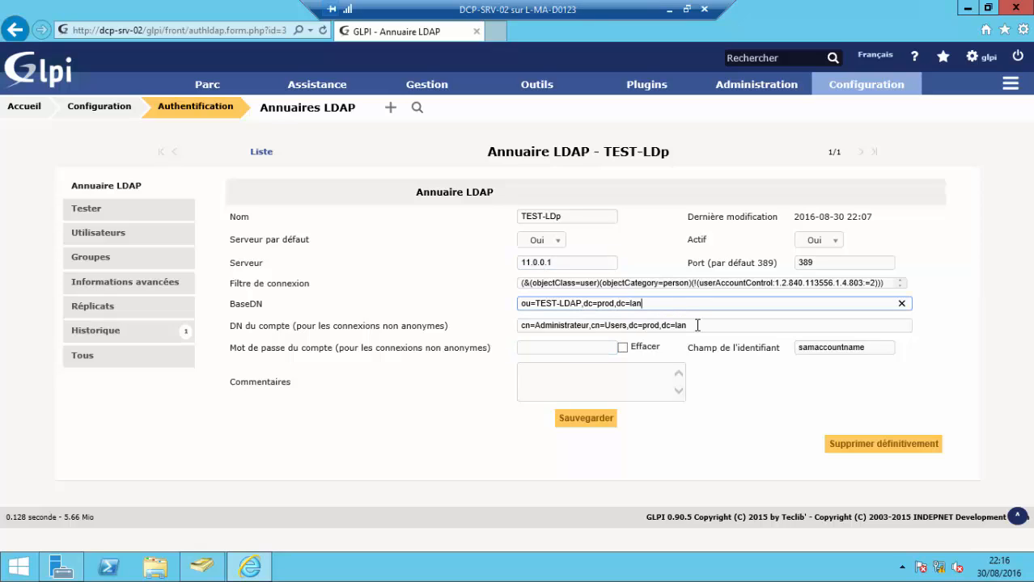
pyautogui.click(698, 325)
pyautogui.click(600, 348)
pyautogui.hotkey('ctrl', 'v')
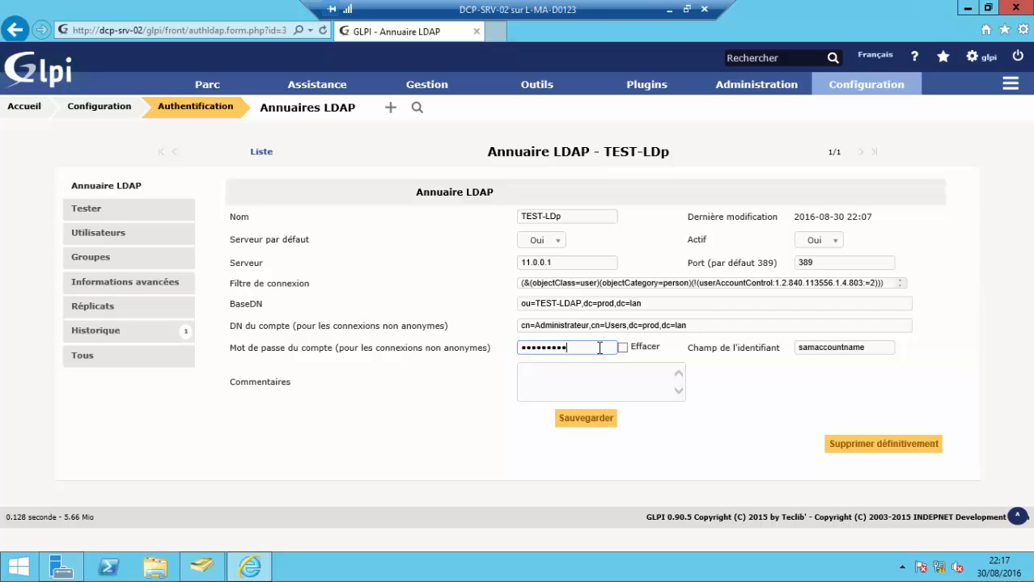
pyautogui.press('capslock')
# - Save the TEST-LDp settings and run its connection test
pyautogui.click(585, 420)
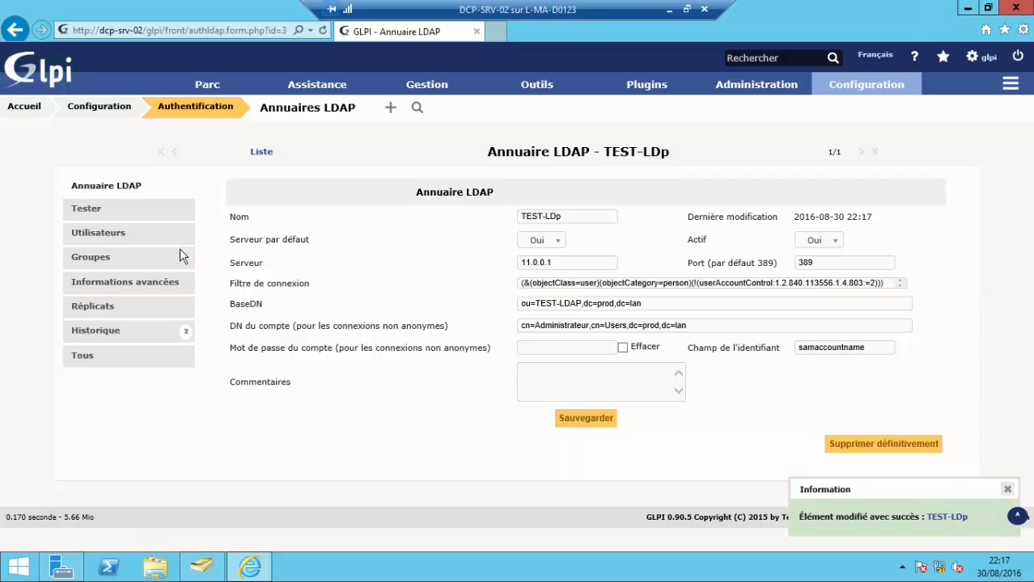
pyautogui.click(102, 210)
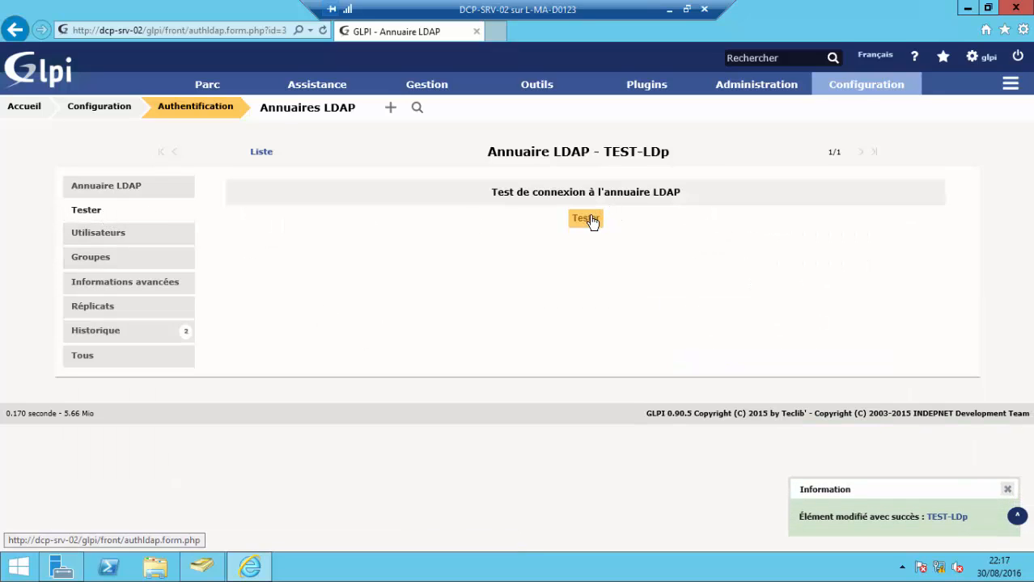
pyautogui.click(591, 220)
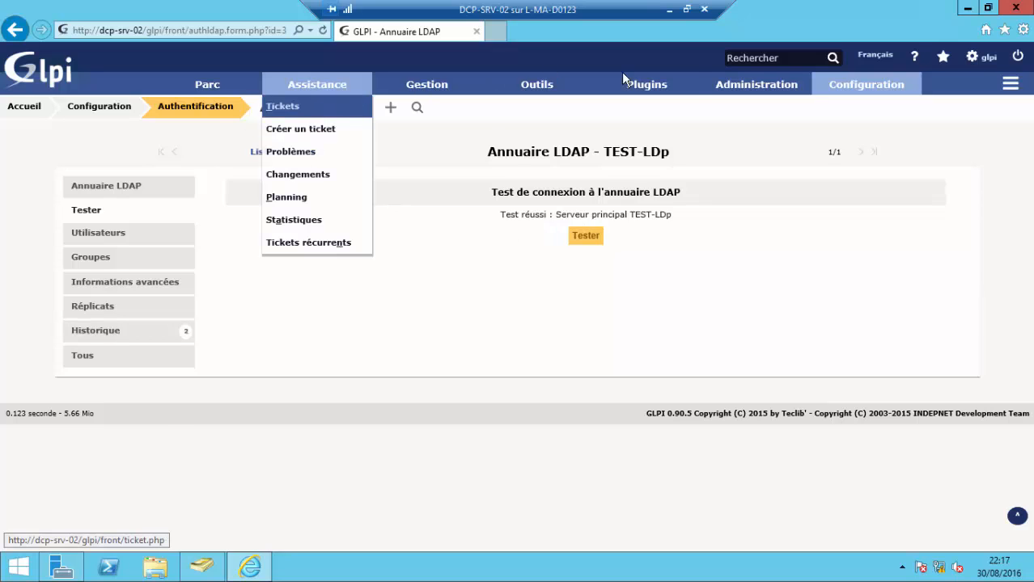
# - From the users list, search new LDAP users, select user01–user03 and submit their import
pyautogui.moveTo(771, 76)
pyautogui.click(748, 106)
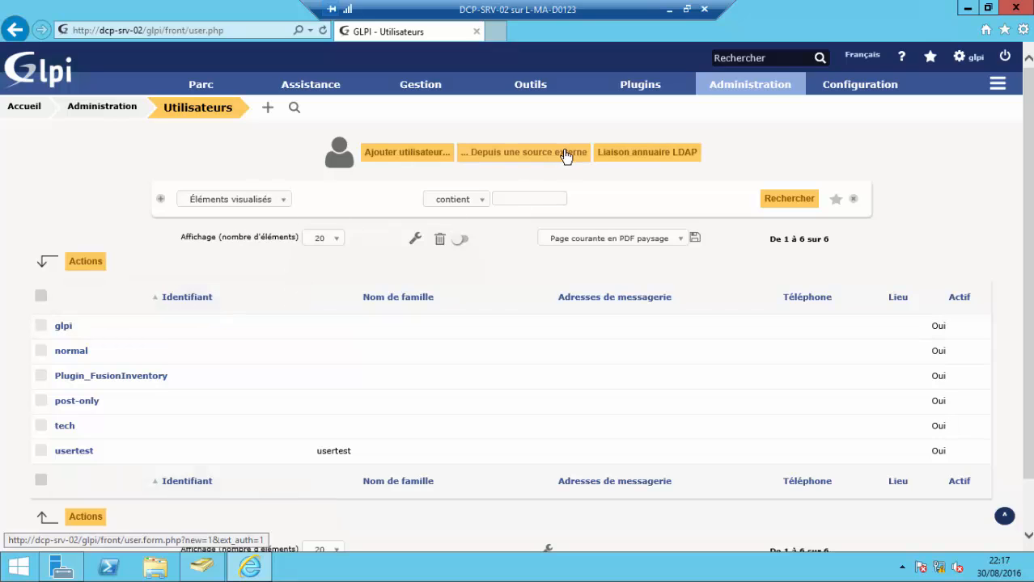
pyautogui.click(686, 155)
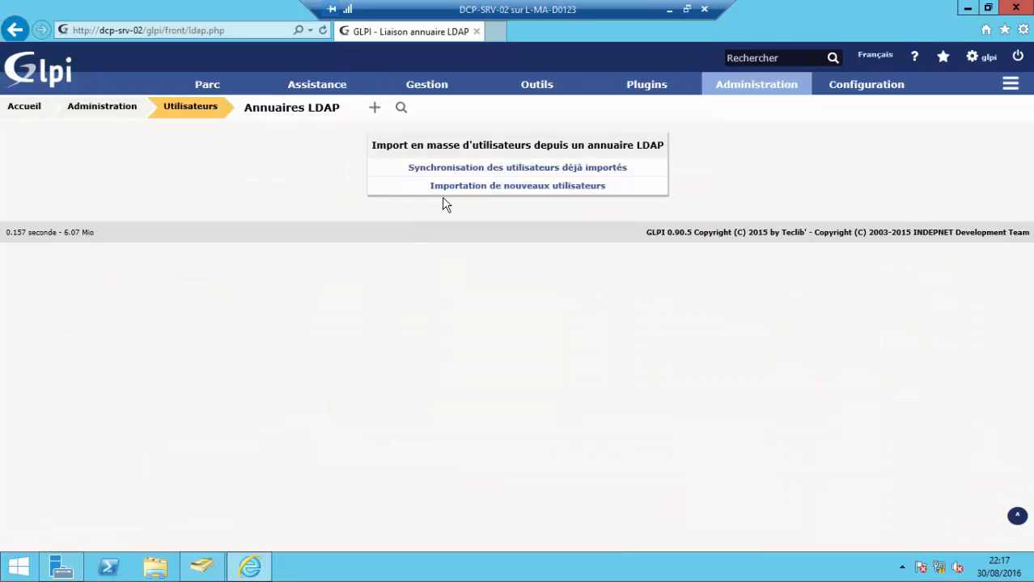
pyautogui.click(457, 188)
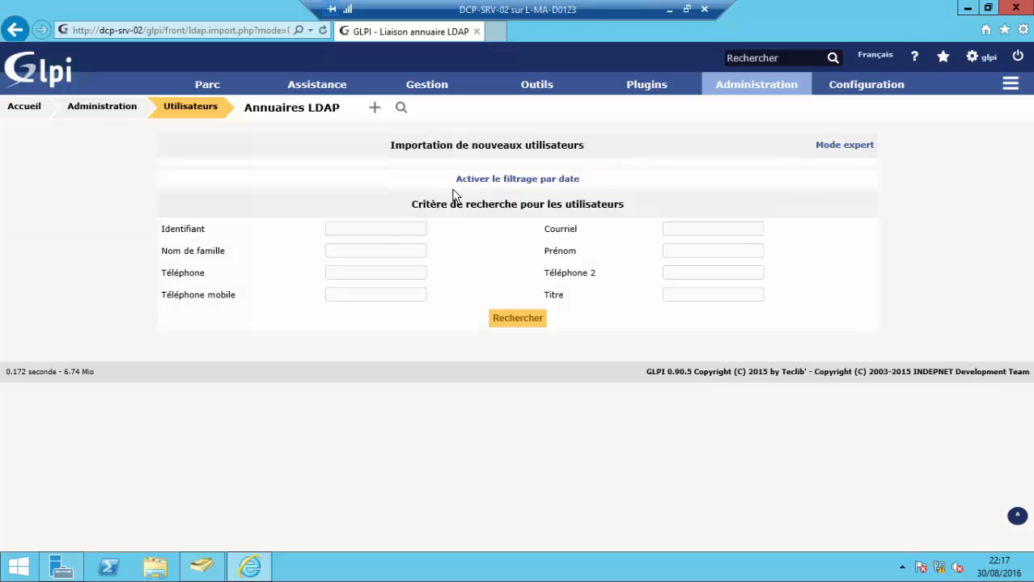
pyautogui.click(522, 322)
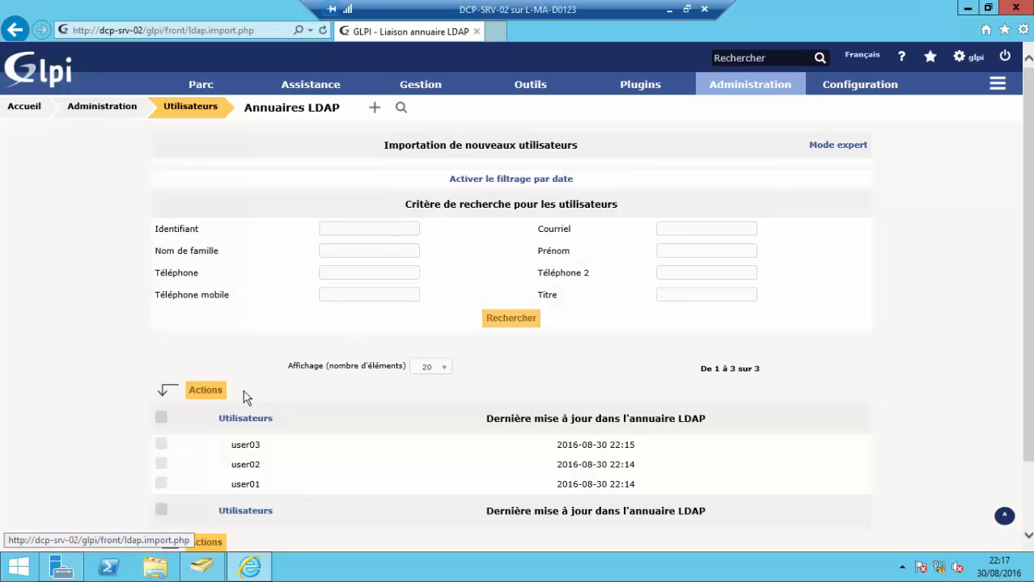
pyautogui.click(161, 418)
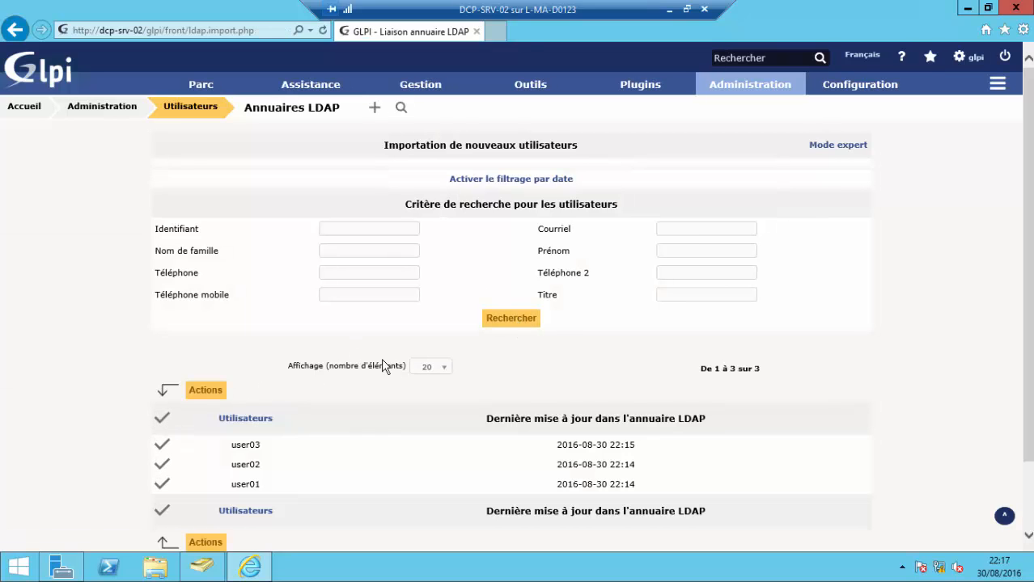
pyautogui.click(219, 391)
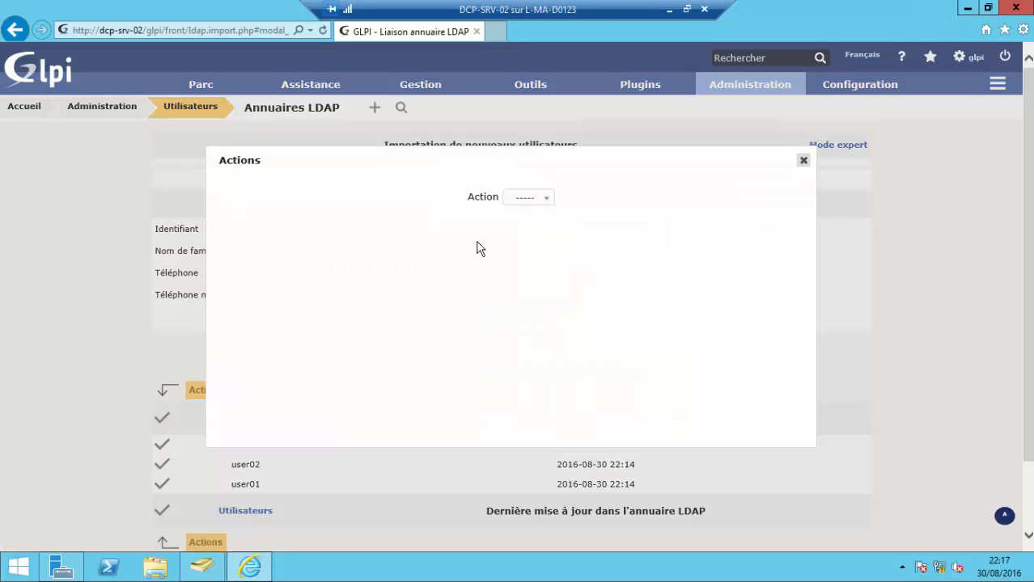
pyautogui.click(547, 201)
pyautogui.click(527, 232)
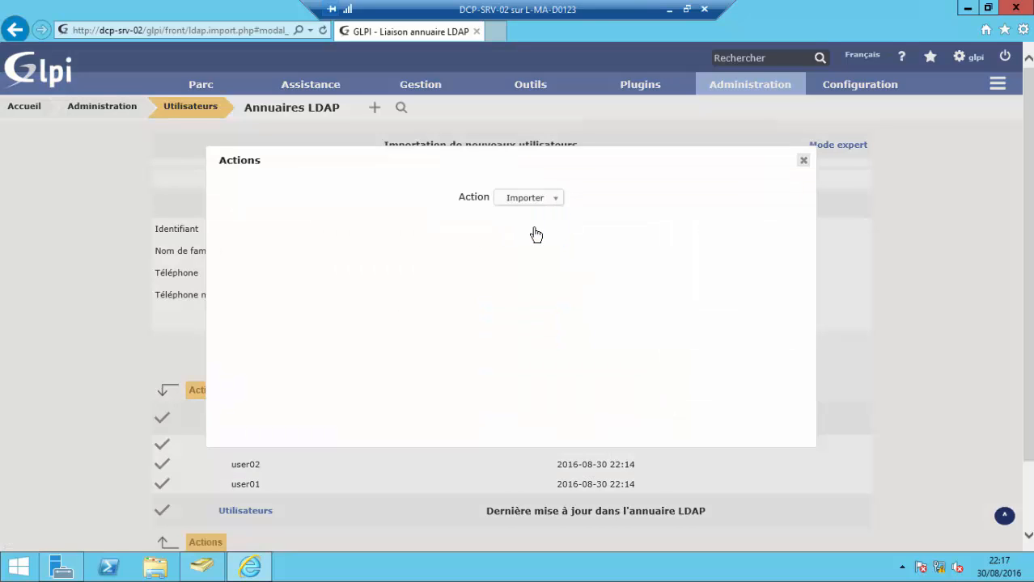
pyautogui.click(510, 233)
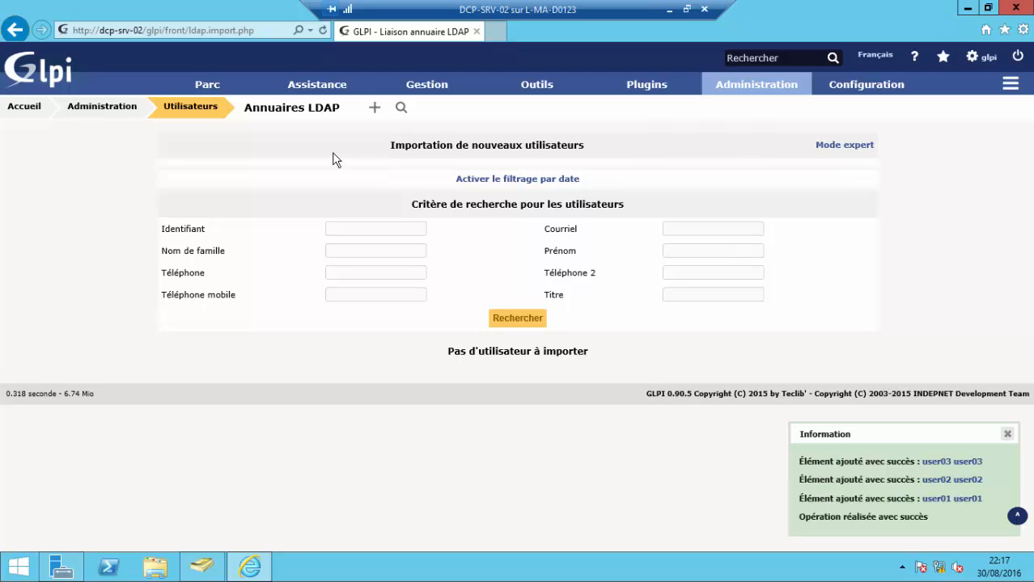
# - View the TEST-LDp directory's connection configuration, then return to the GLPI home page
pyautogui.click(297, 115)
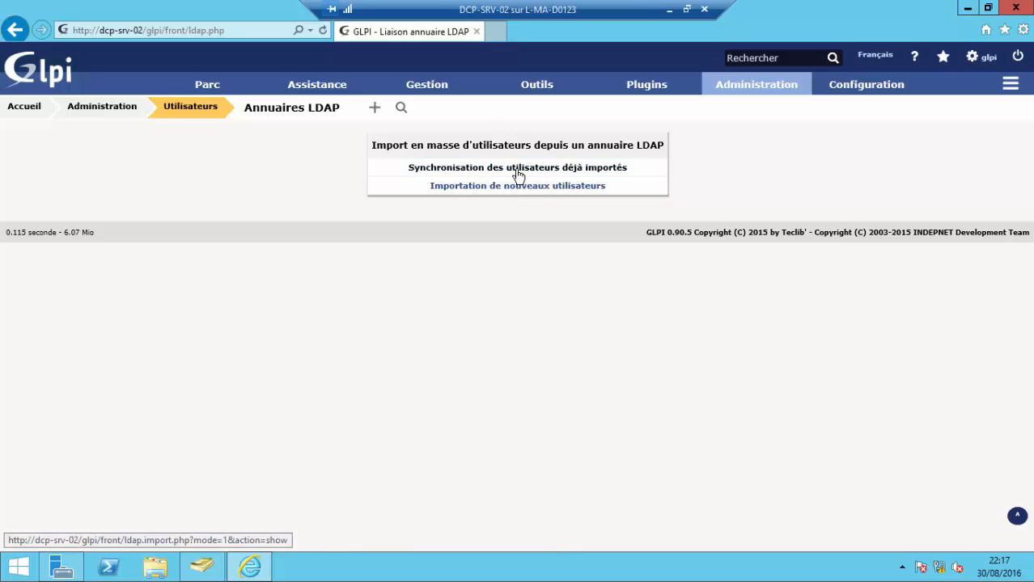
pyautogui.moveTo(867, 87)
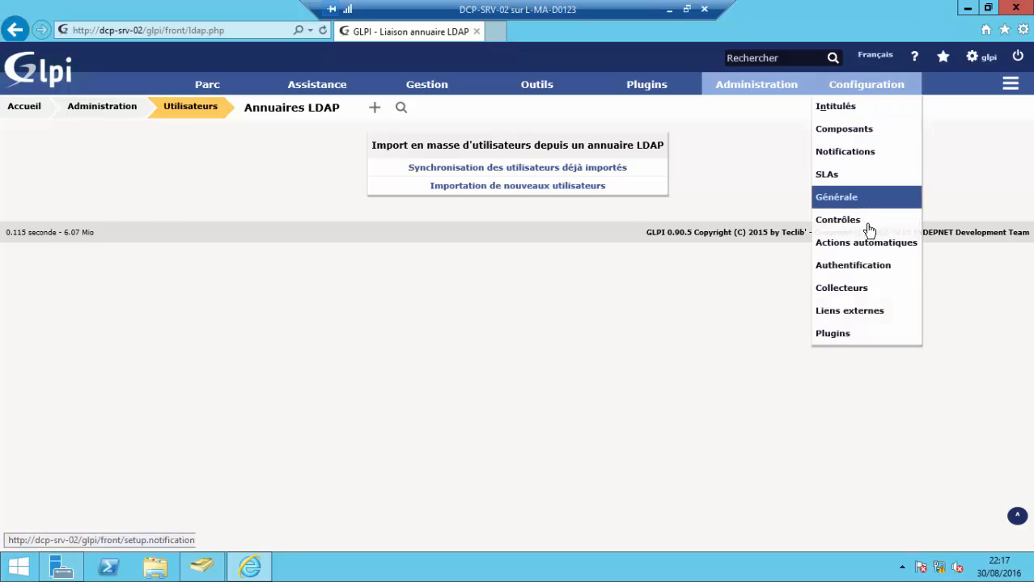
pyautogui.click(860, 273)
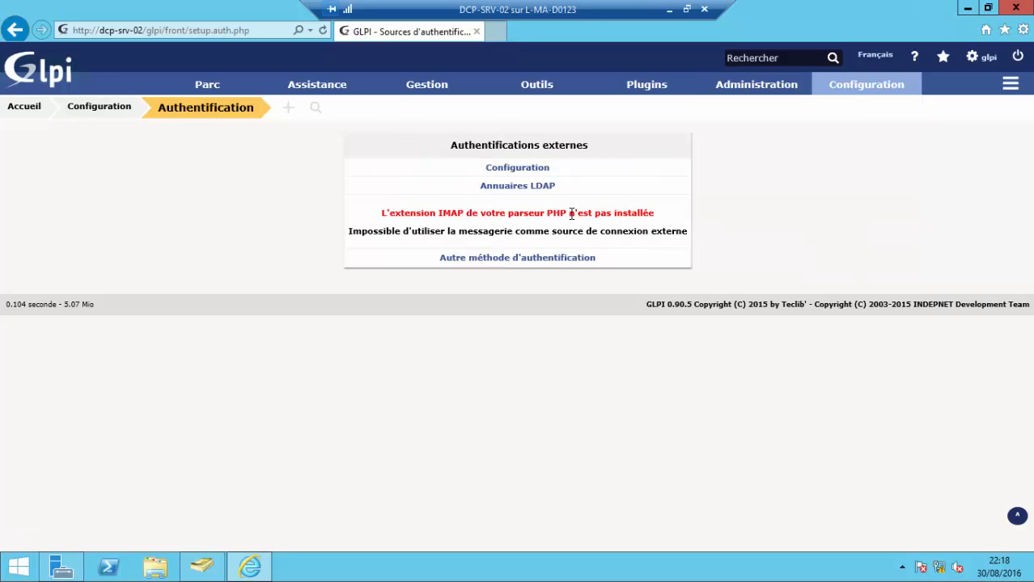
pyautogui.click(536, 189)
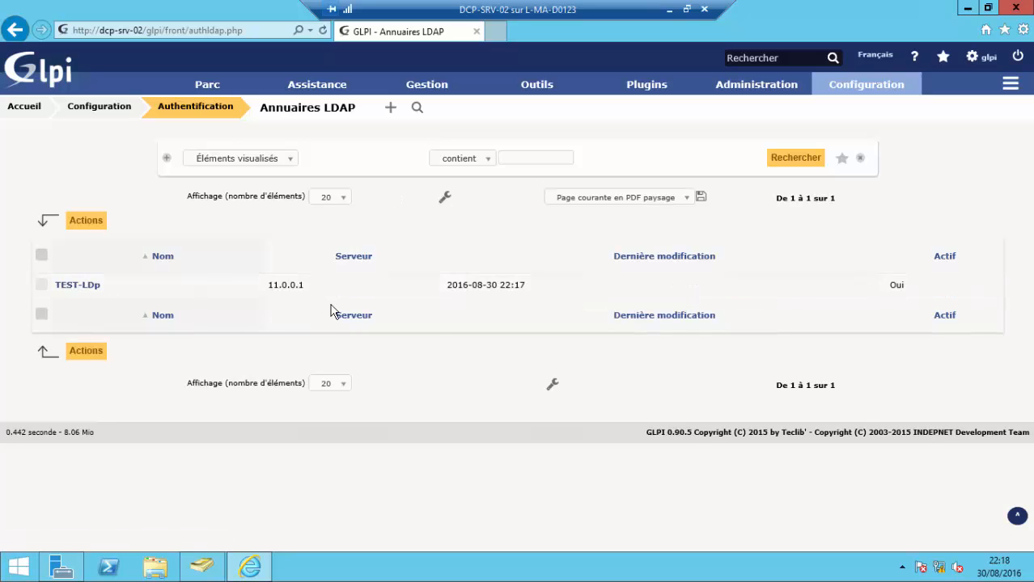
pyautogui.click(71, 288)
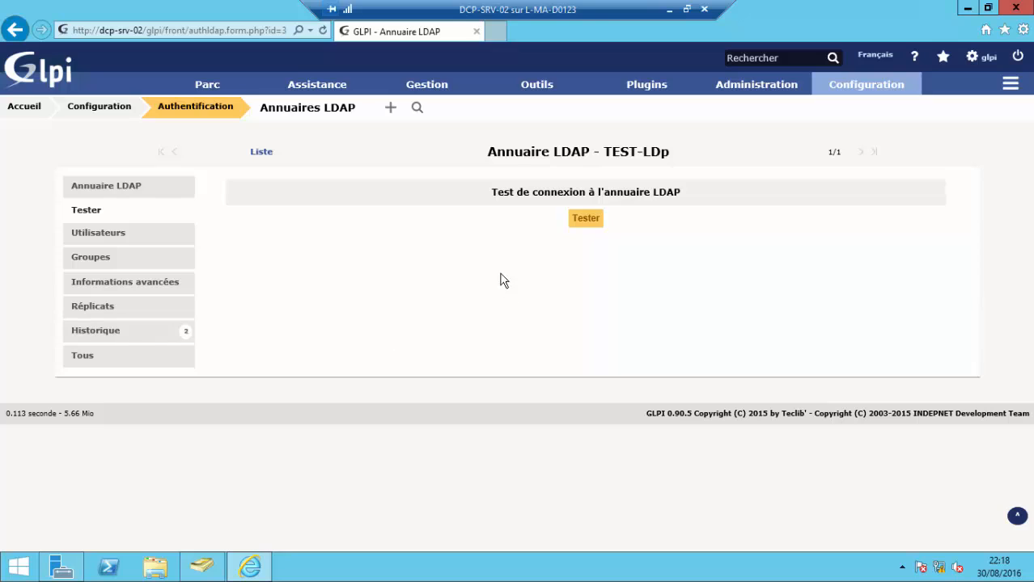
pyautogui.click(88, 193)
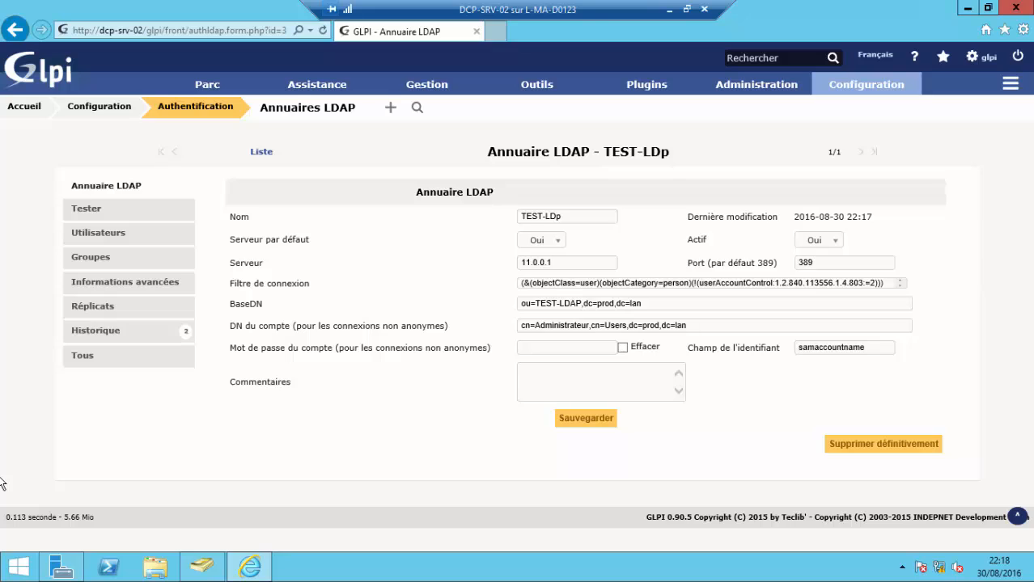
pyautogui.click(22, 113)
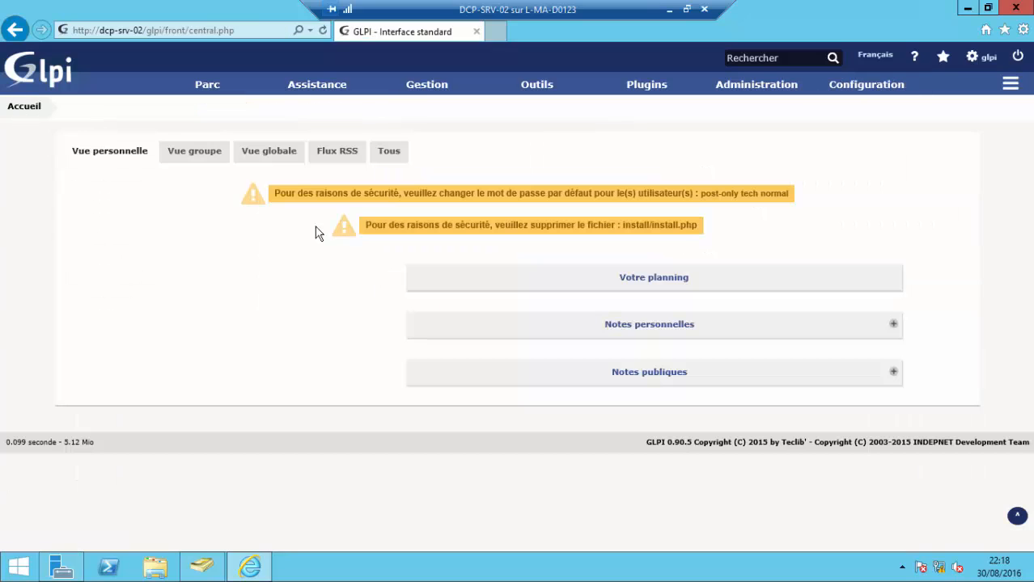
# - Show the GLPI users list with the Active Directory window placed over it
pyautogui.moveTo(645, 81)
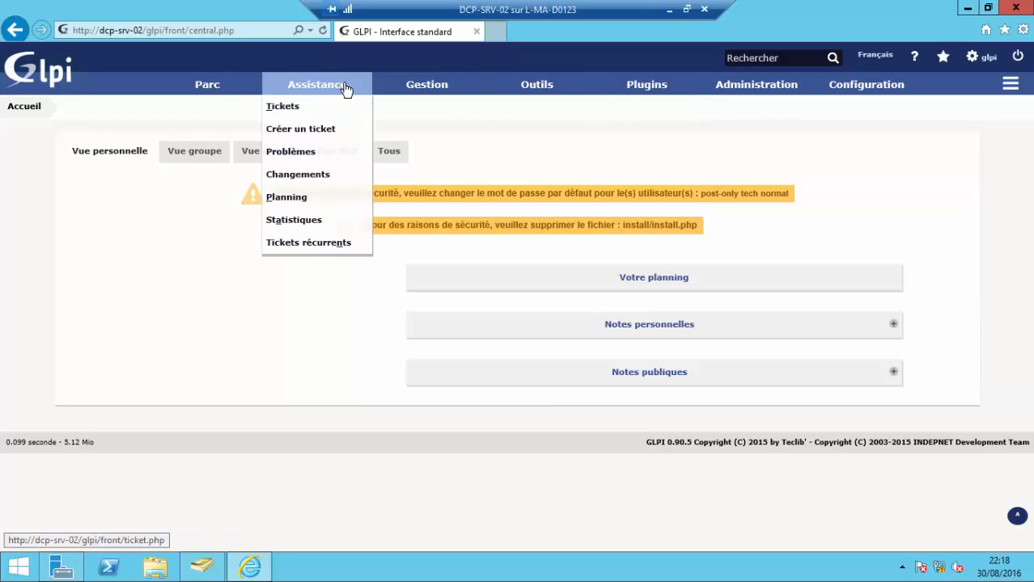
pyautogui.moveTo(233, 77)
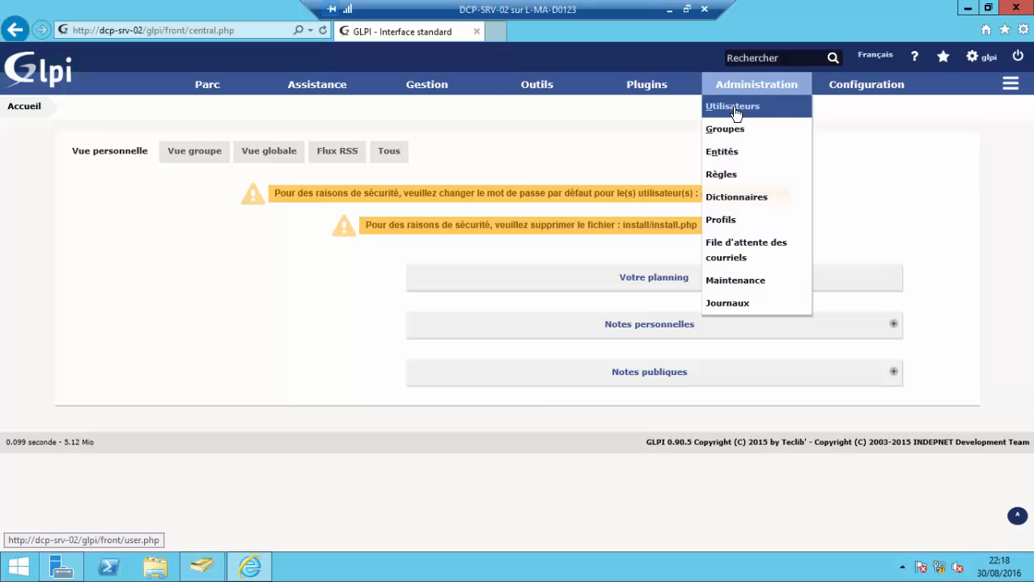
pyautogui.click(732, 104)
pyautogui.scroll(-3, 497, 203)
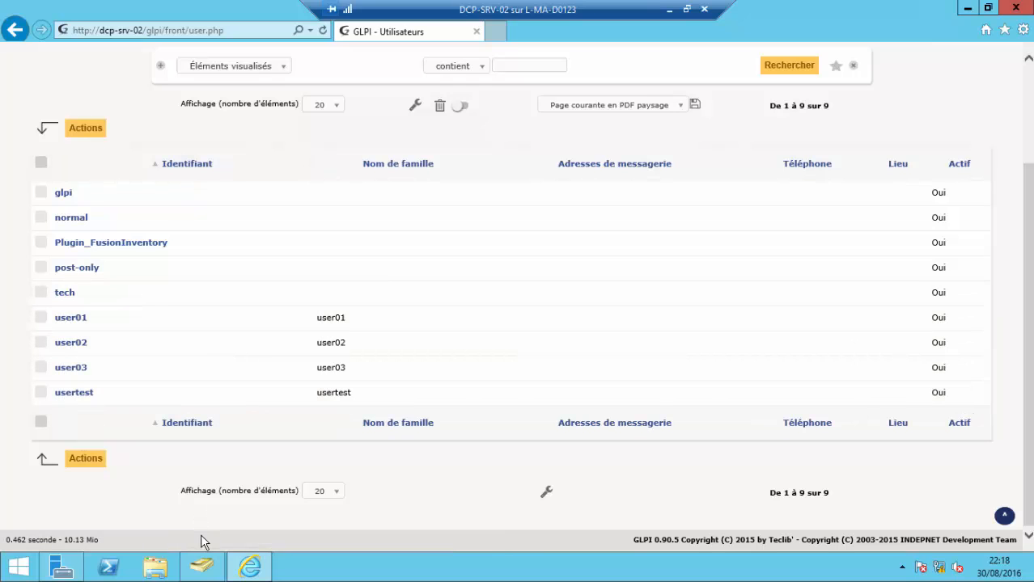
pyautogui.click(202, 567)
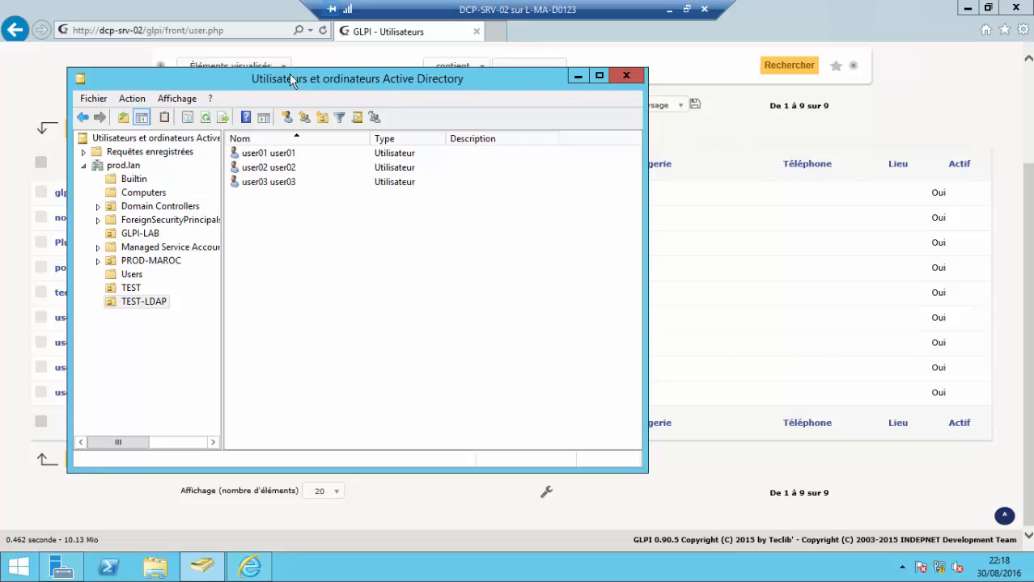
pyautogui.moveTo(288, 73); pyautogui.dragTo(439, 134)
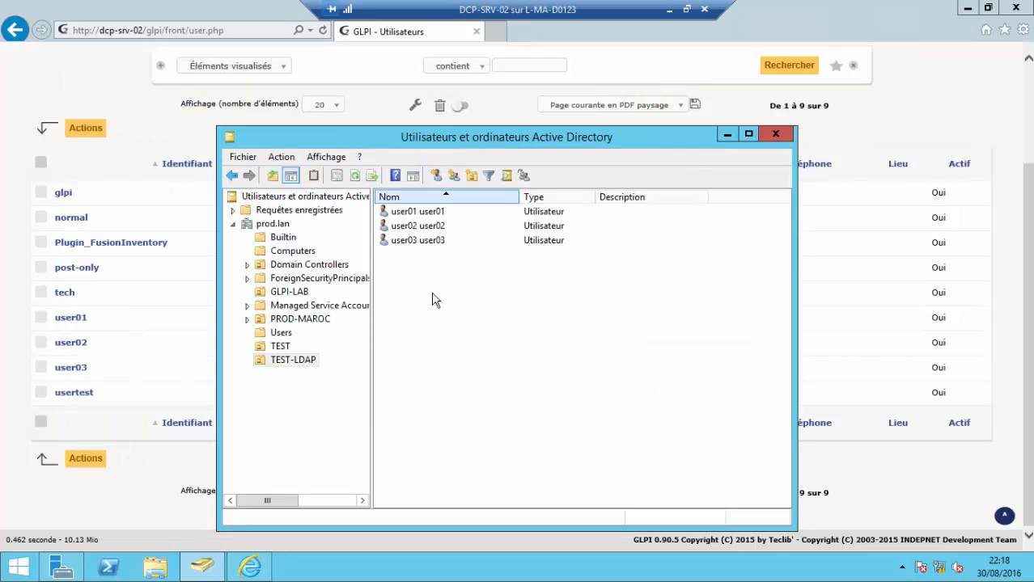
# - Compare user01–user03 across both lists, toggling their GLPI checkboxes, then minimise the remote session
pyautogui.moveTo(434, 289); pyautogui.dragTo(400, 211)
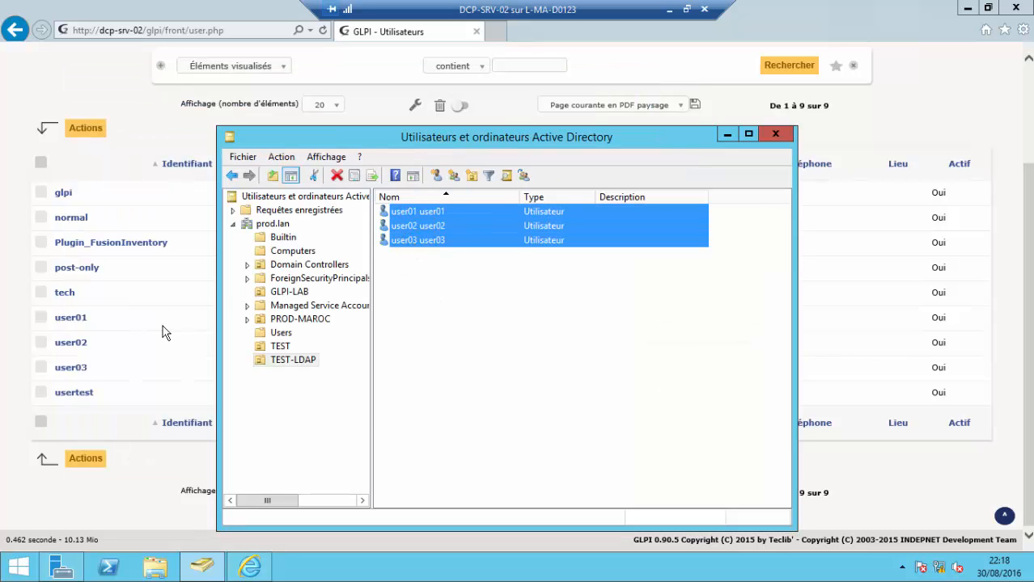
pyautogui.click(40, 318)
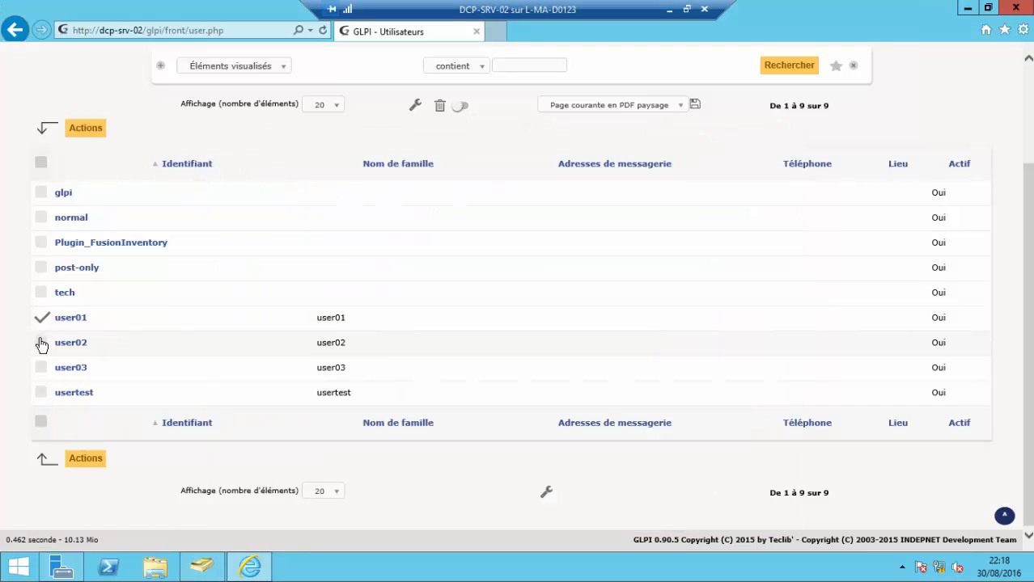
pyautogui.click(42, 342)
pyautogui.click(41, 368)
pyautogui.click(41, 368)
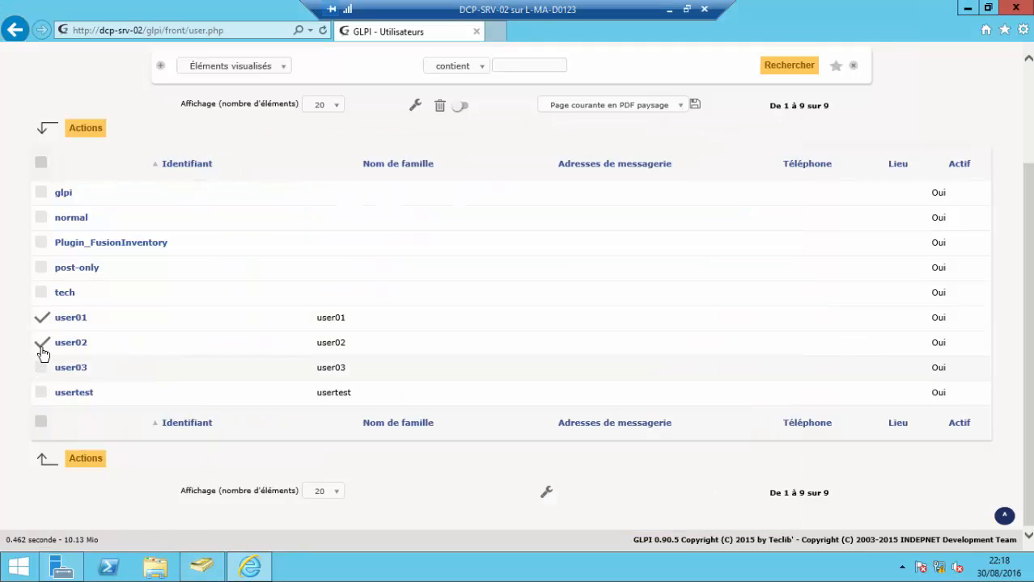
pyautogui.click(41, 342)
pyautogui.click(41, 318)
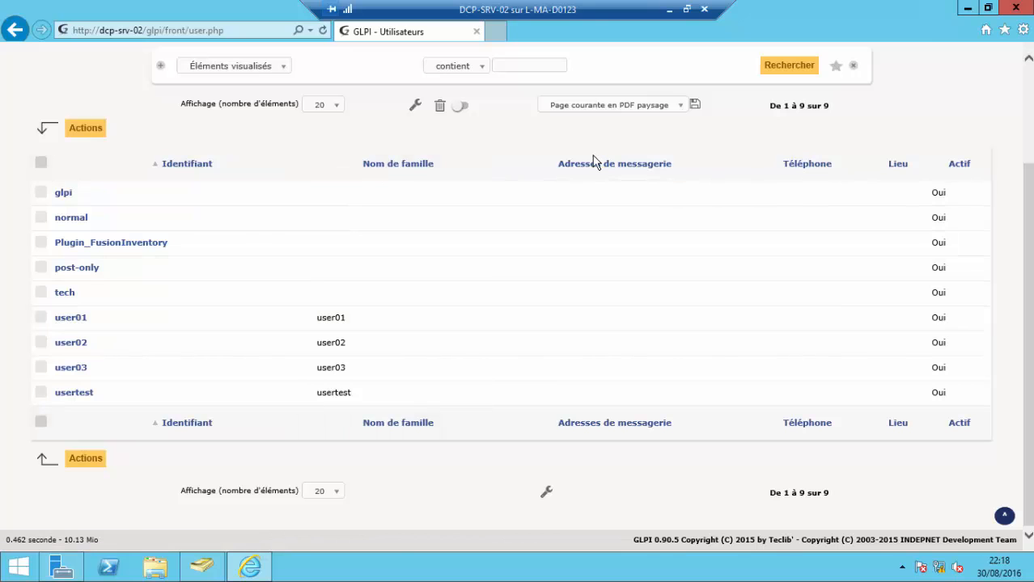
pyautogui.click(669, 10)
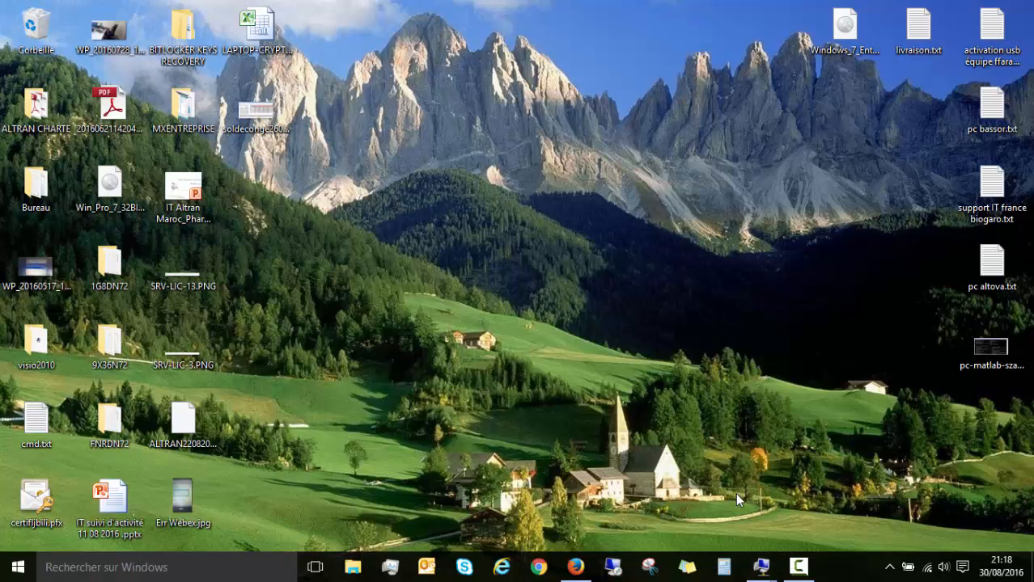
# - Restore the WIN7 VM connection, bring up the Windows 7 logon prompt, and go full screen
pyautogui.moveTo(761, 567)
pyautogui.click(814, 512)
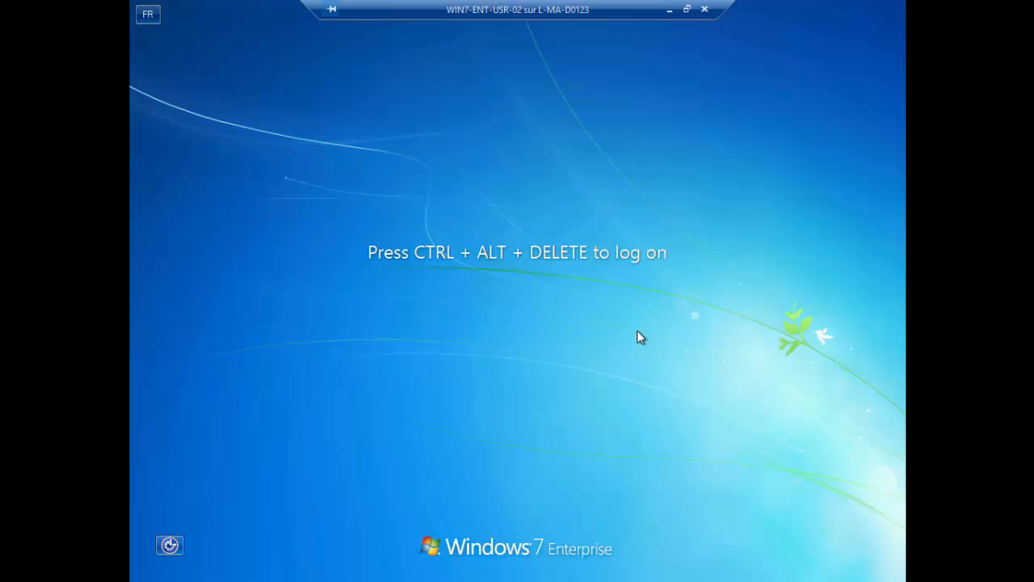
pyautogui.doubleClick(490, 8)
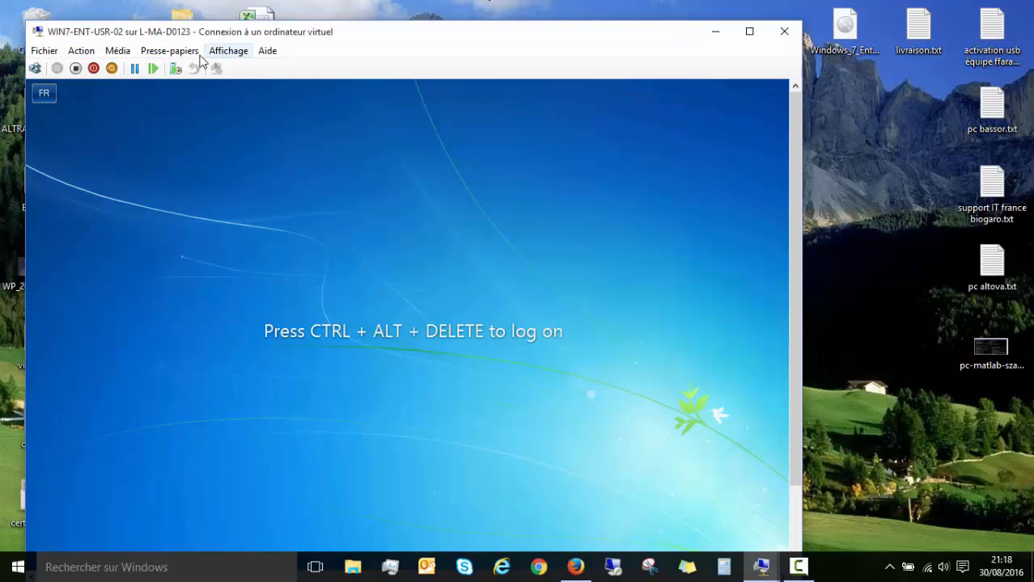
pyautogui.click(81, 50)
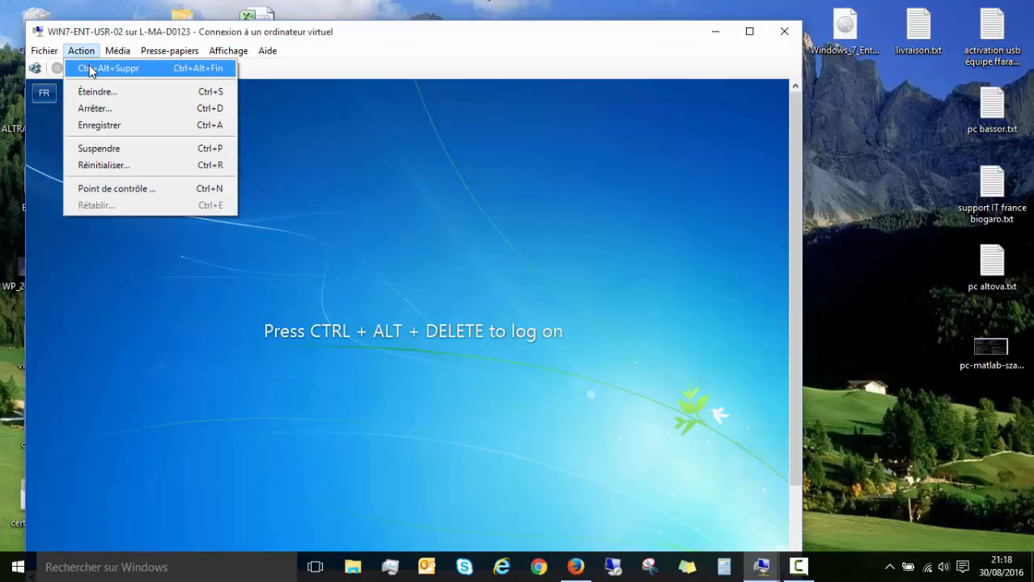
pyautogui.click(96, 67)
pyautogui.click(228, 50)
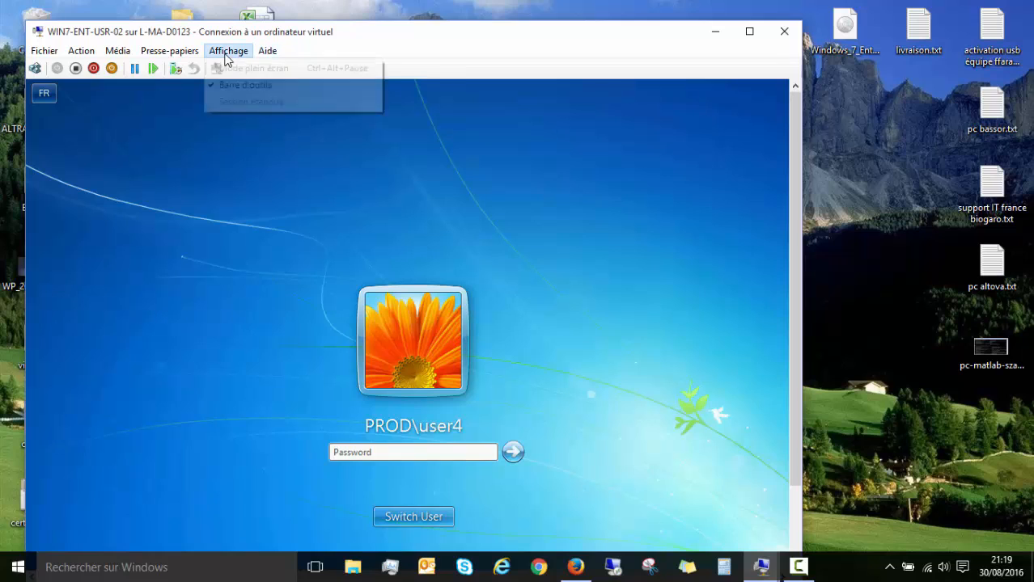
pyautogui.click(237, 71)
# - Log on to Windows 7 as user01 through Other User with the account password, then window the connection
pyautogui.click(516, 437)
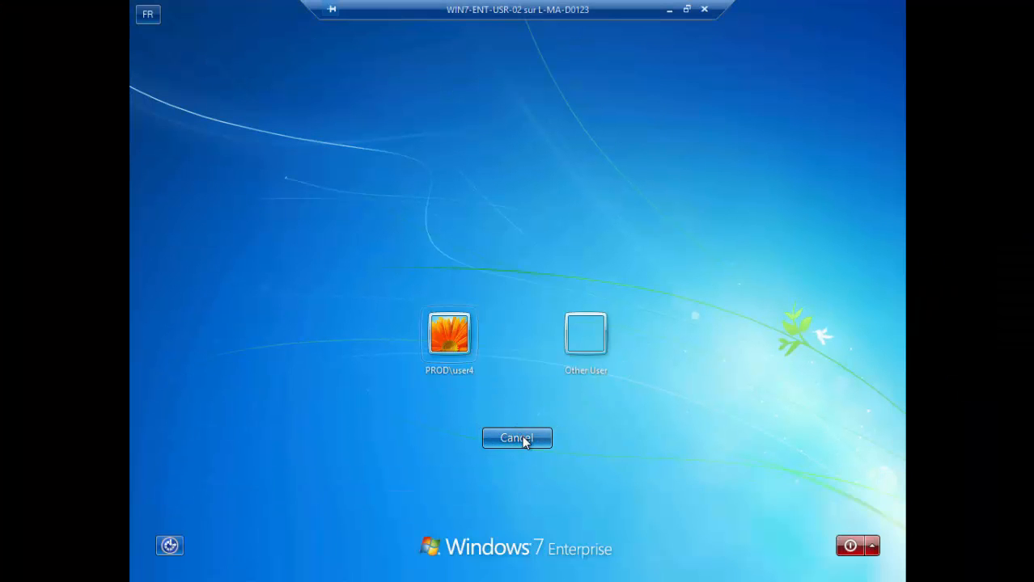
pyautogui.click(602, 351)
pyautogui.click(541, 331)
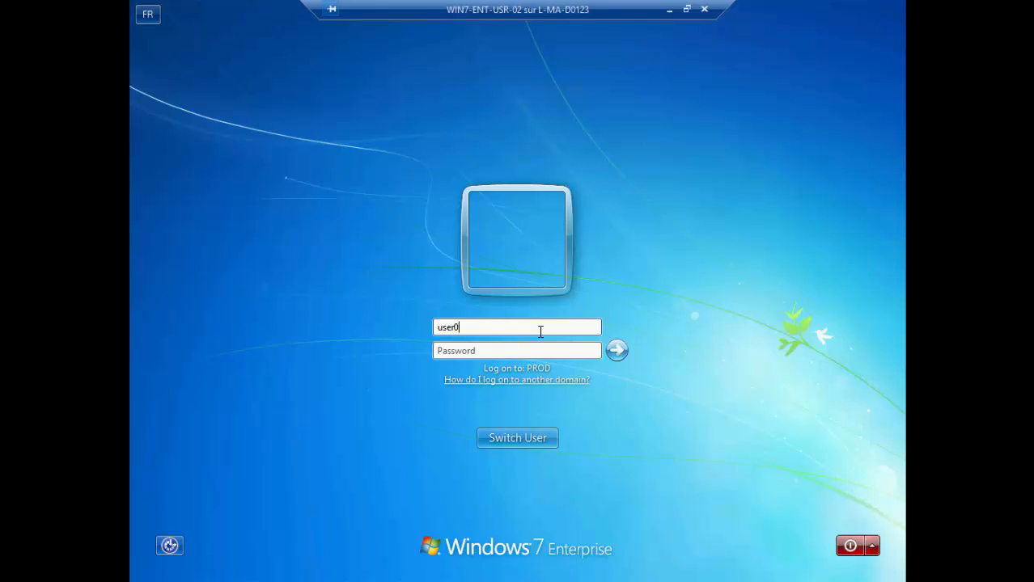
pyautogui.press('Tab')
pyautogui.write('•••••')
pyautogui.press('capslock')
pyautogui.write('•')
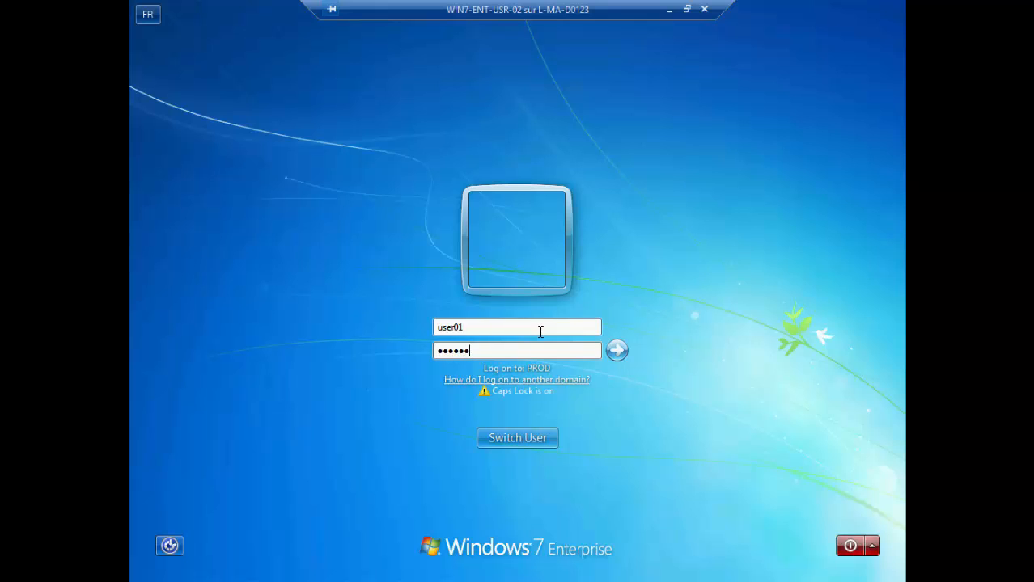
pyautogui.write('•••')
pyautogui.press('capslock')
pyautogui.write('•')
pyautogui.press('Return')
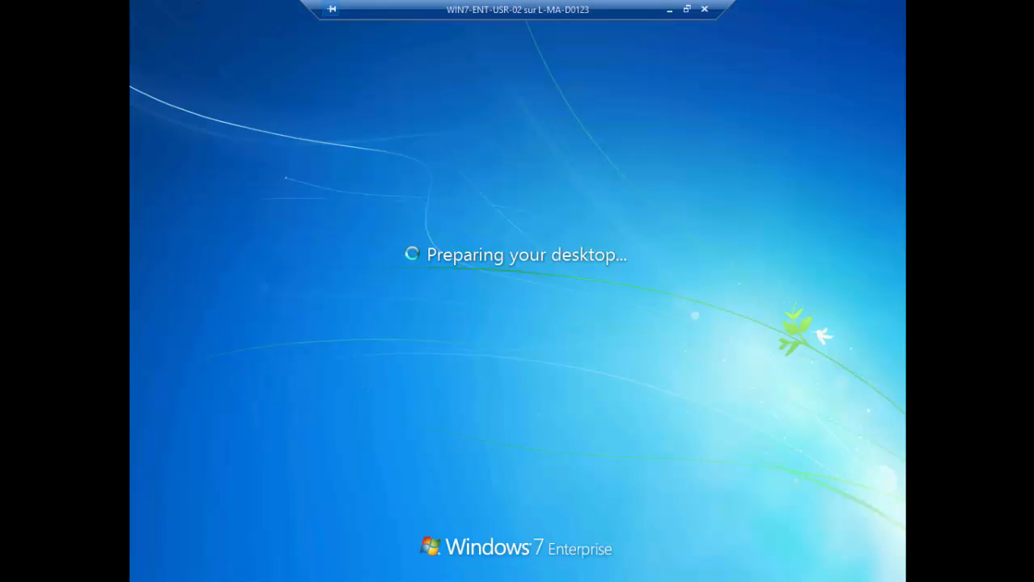
pyautogui.doubleClick(350, 4)
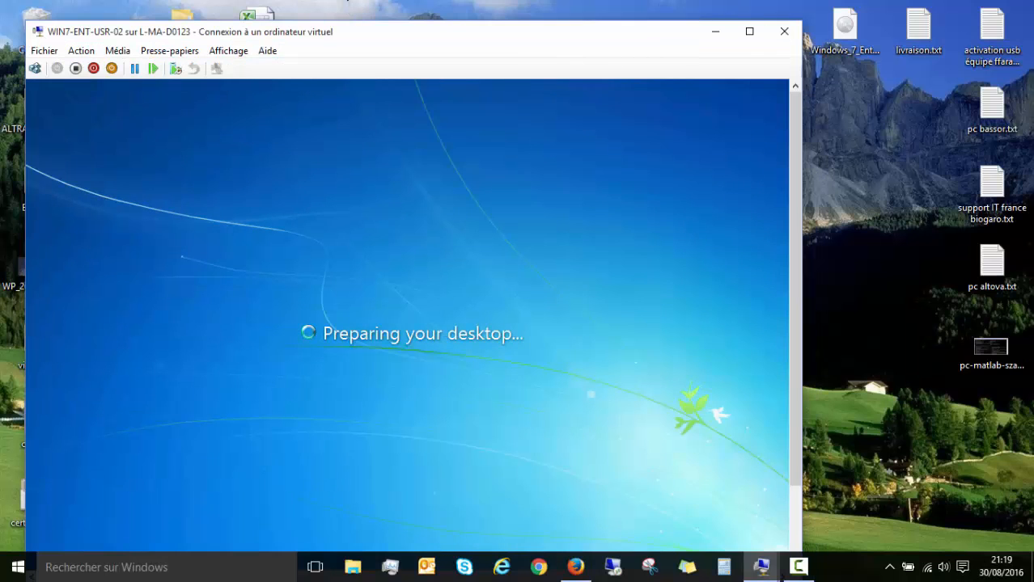
pyautogui.click(799, 567)
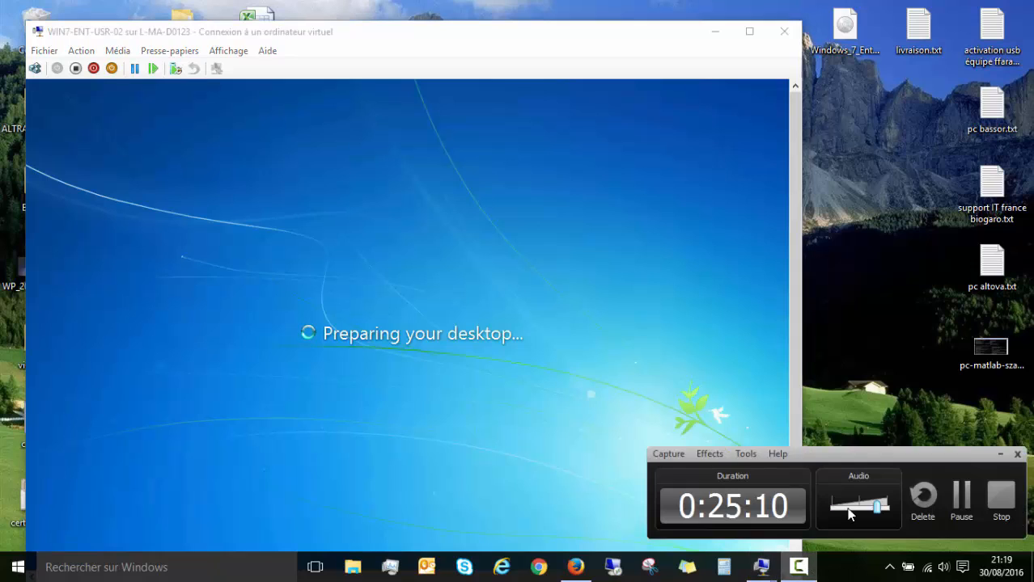
pyautogui.click(961, 495)
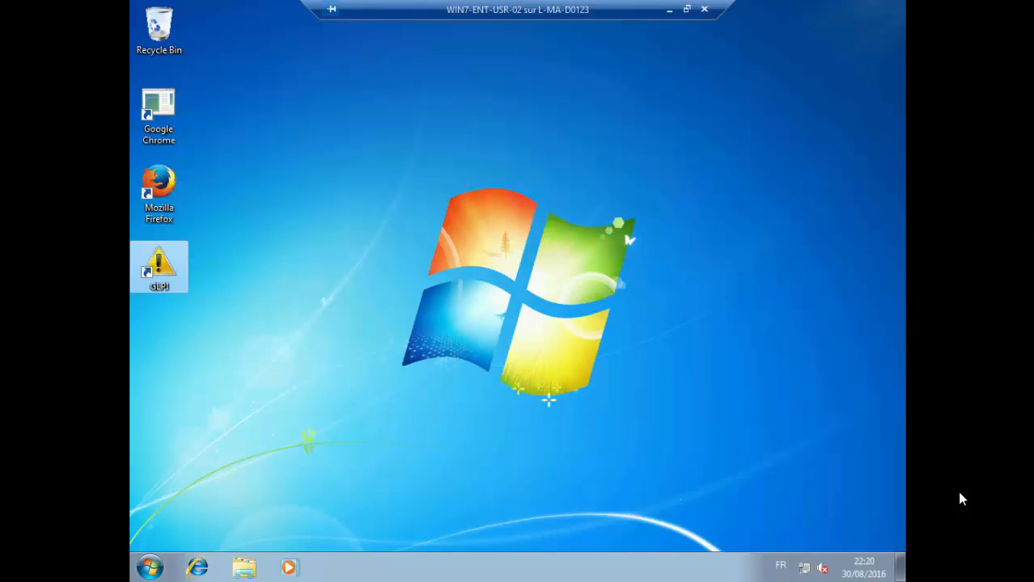
# - Open the GLPI login page from the desktop shortcut in a maximized browser
pyautogui.click(150, 567)
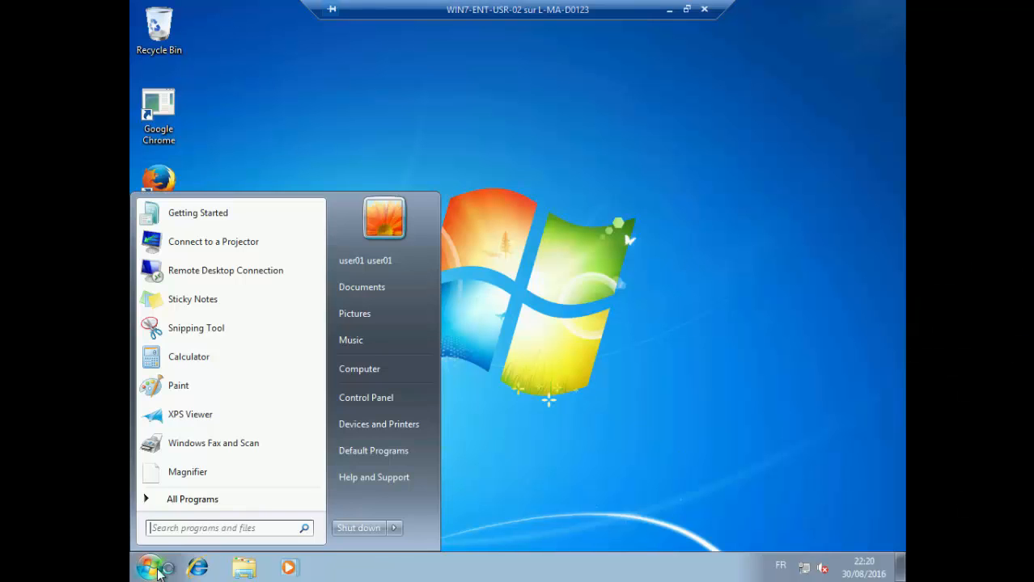
pyautogui.click(644, 288)
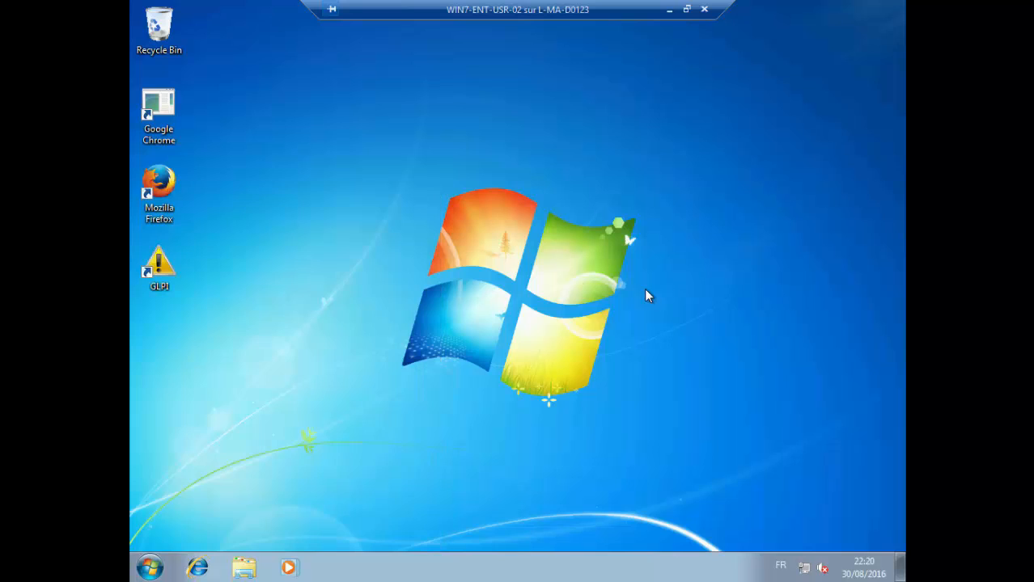
pyautogui.doubleClick(161, 284)
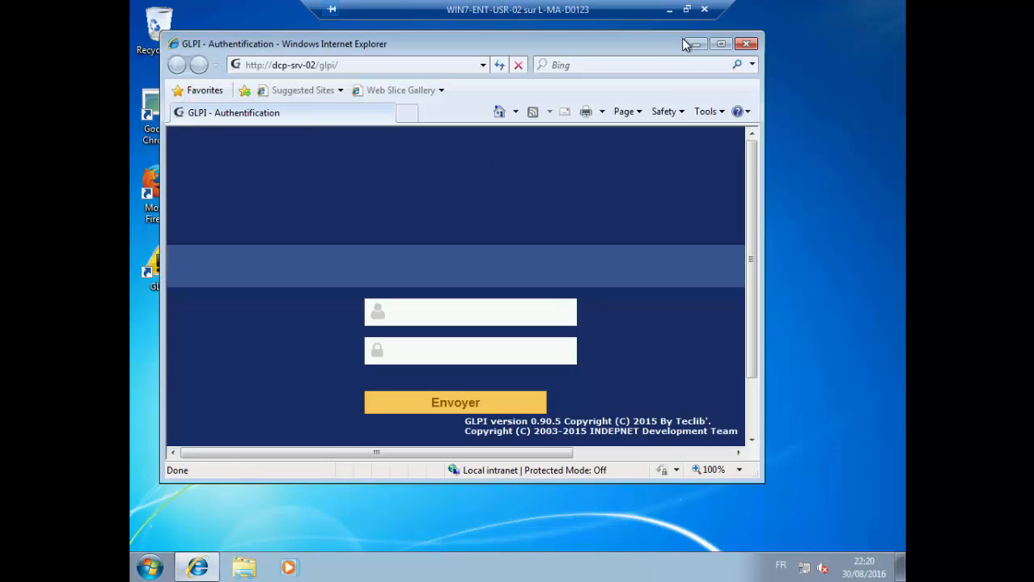
pyautogui.click(720, 44)
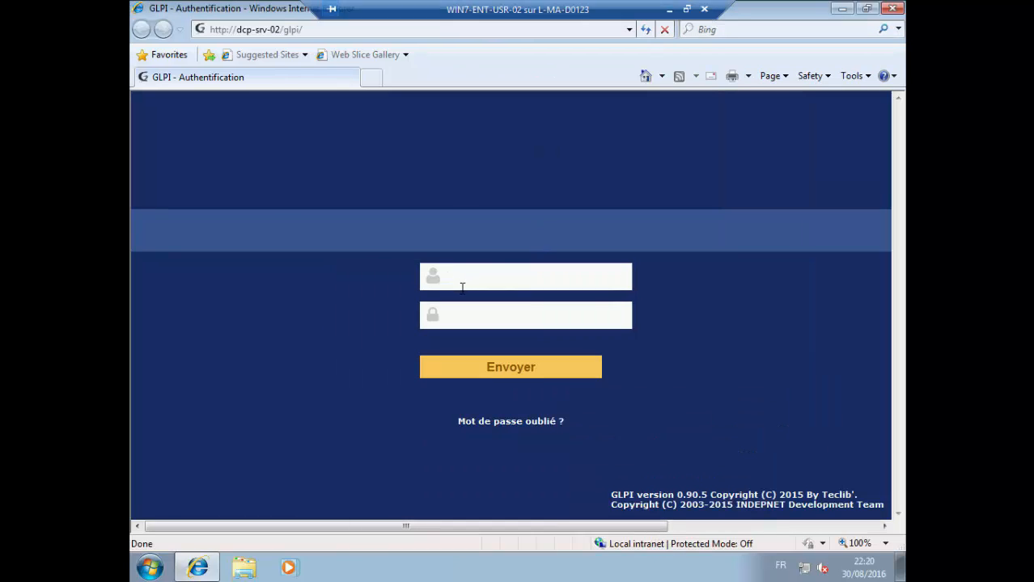
# - Log in to GLPI with the user's credentials, answer the save-password prompt, and open a new ticket form
pyautogui.write('user01')
pyautogui.click(497, 323)
pyautogui.write('••••••••')
pyautogui.press('Return')
pyautogui.click(579, 334)
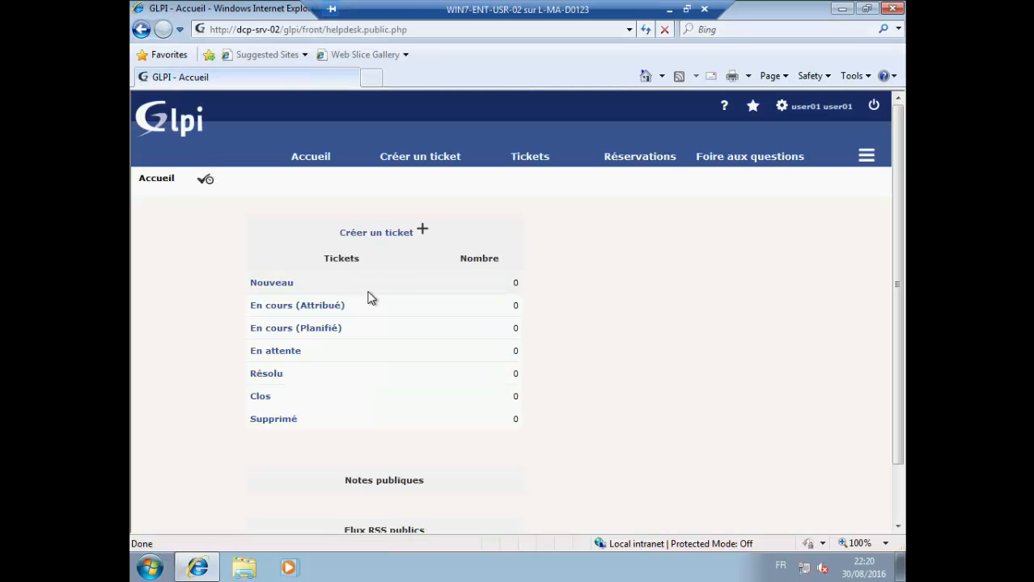
pyautogui.click(421, 233)
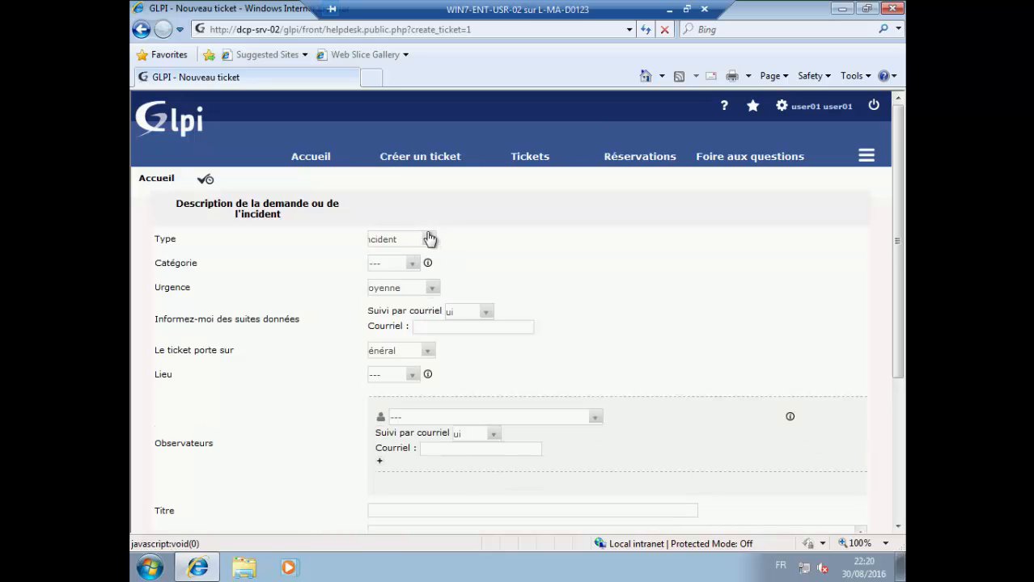
# - Keep the ticket type as Incident and set urgency to Très haute
pyautogui.click(427, 239)
pyautogui.click(427, 239)
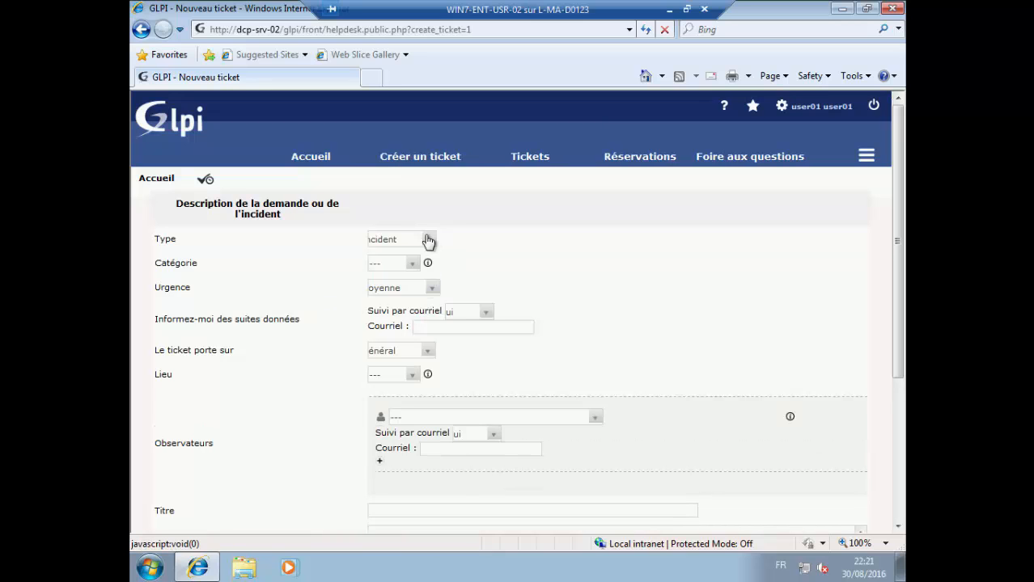
pyautogui.click(434, 290)
pyautogui.click(410, 312)
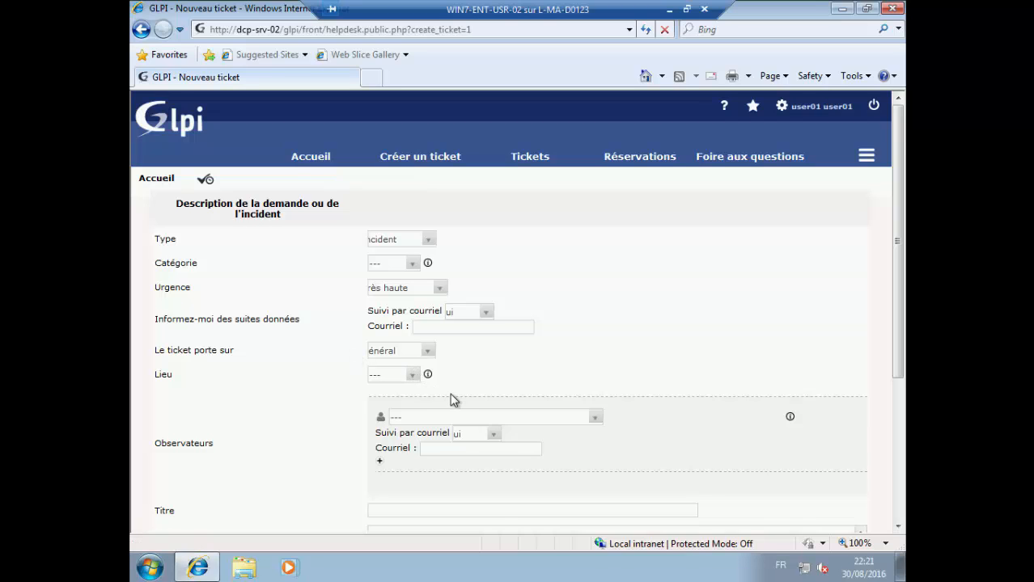
# - Title the ticket 'incident software' with description 'bonjour / merci de résoudre le problème. cordialement'
pyautogui.scroll(-3, 452, 399)
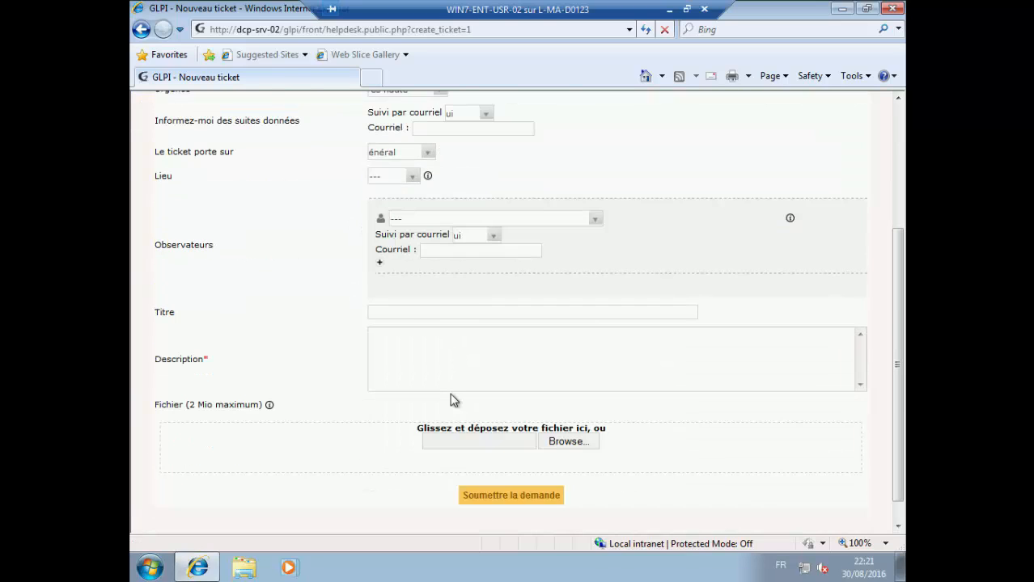
pyautogui.click(405, 314)
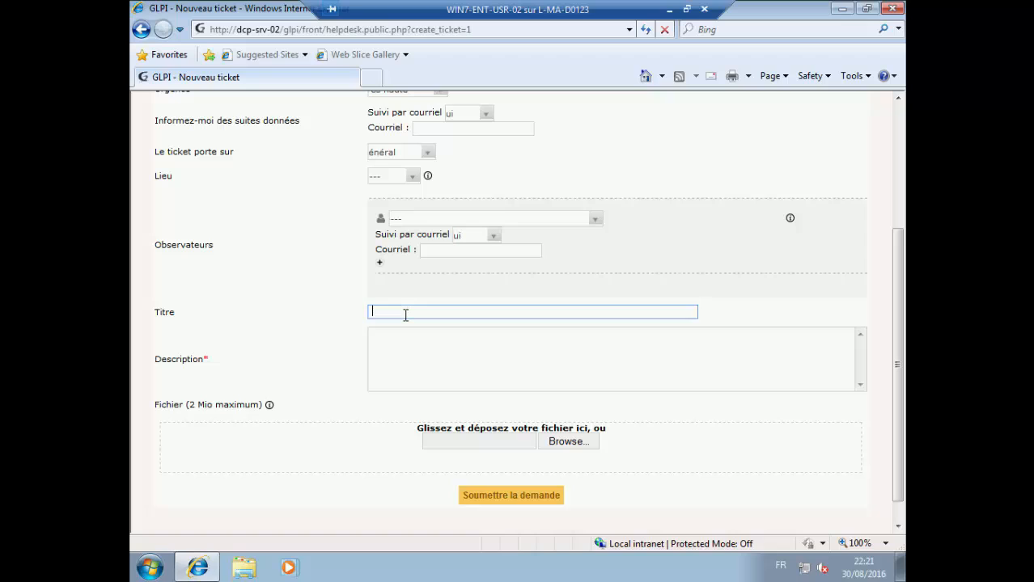
pyautogui.write('incident software')
pyautogui.click(422, 340)
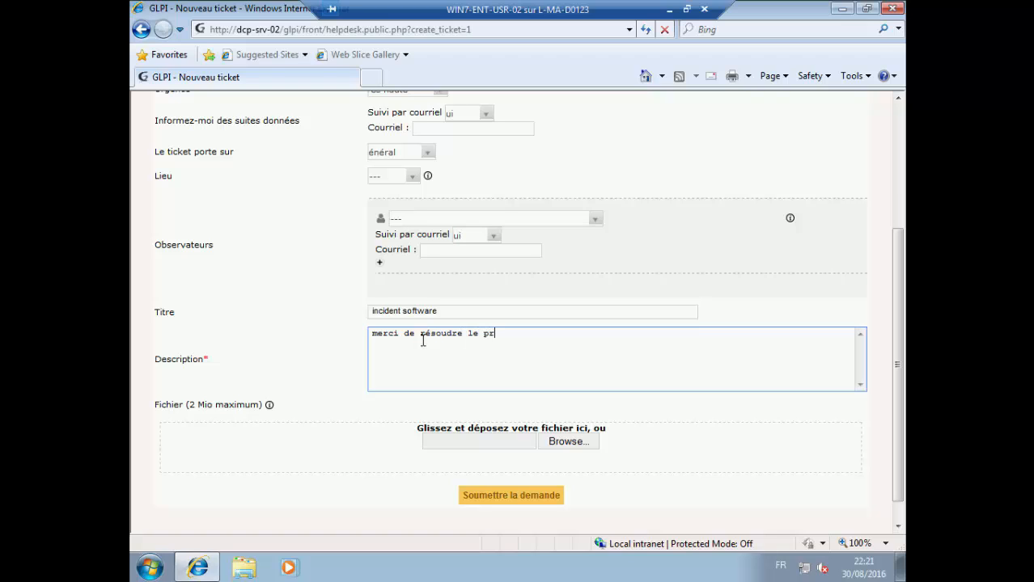
pyautogui.write('merci de résoudre le problème.  co')
pyautogui.write('rdialement')
pyautogui.click(373, 333)
pyautogui.press('Return')
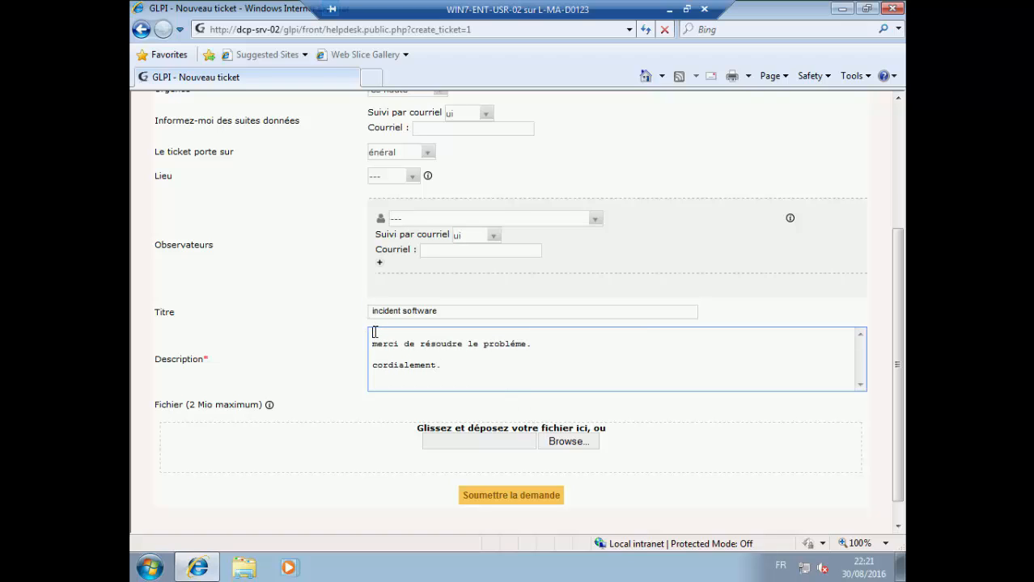
pyautogui.write('bonjour,')
# - Minimise the browser and launch Paint by searching 'pain' in the Start menu
pyautogui.click(839, 14)
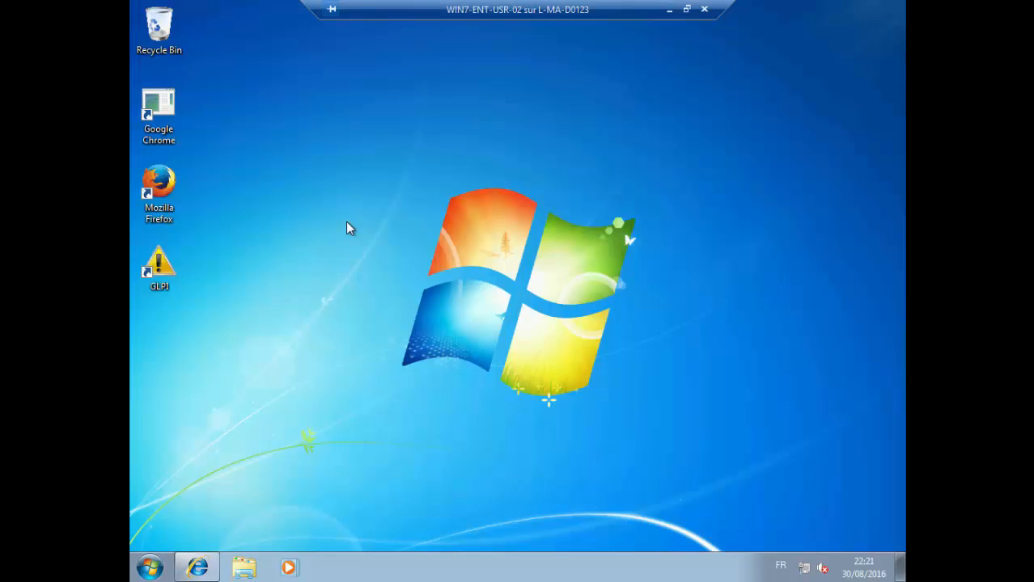
pyautogui.rightClick(346, 228)
pyautogui.click(241, 384)
pyautogui.click(151, 564)
pyautogui.click(544, 356)
pyautogui.click(150, 567)
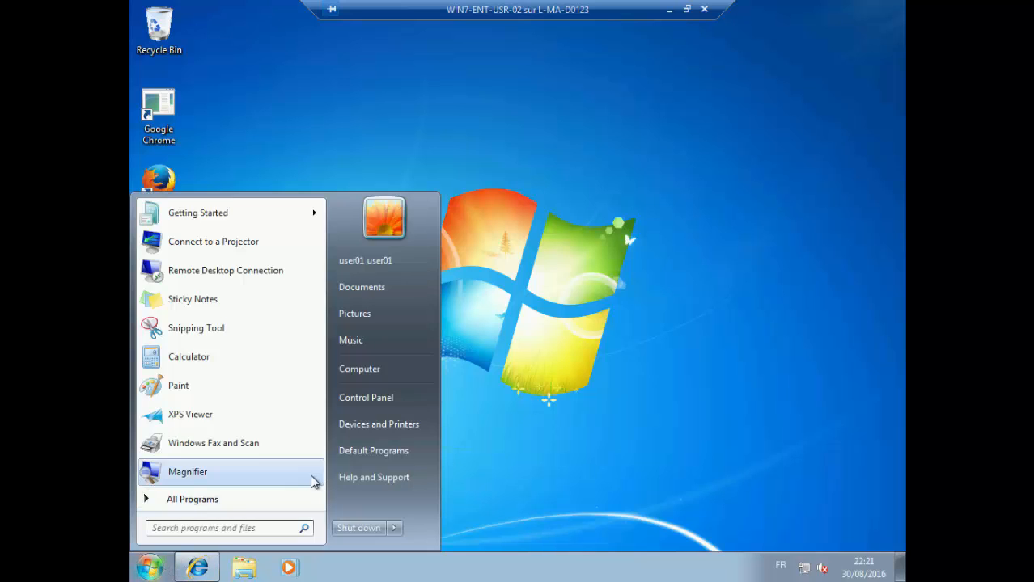
pyautogui.click(253, 532)
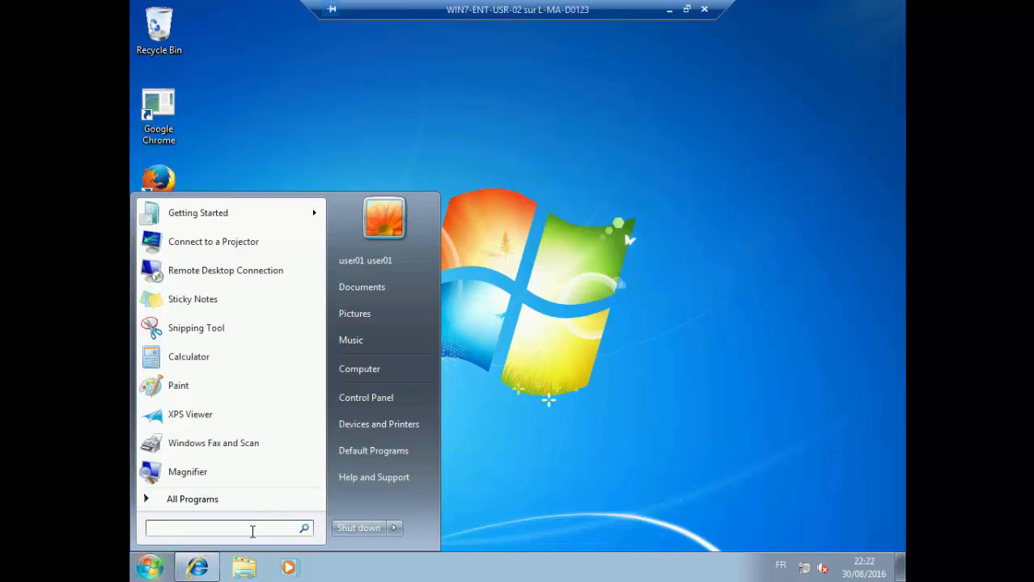
pyautogui.write('pain')
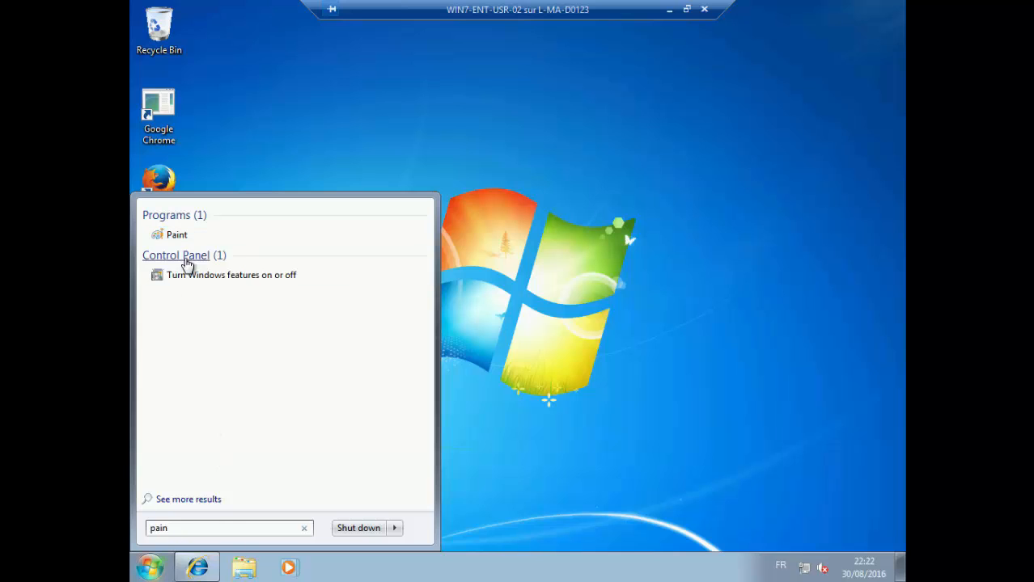
pyautogui.click(178, 236)
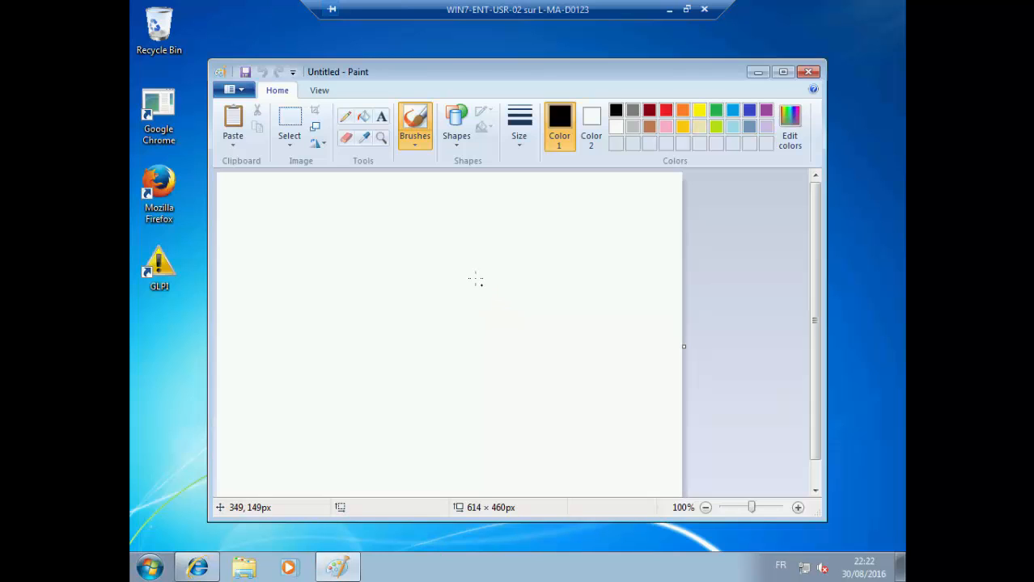
# - Paste the screenshot, save it as incident.png on the Desktop, and close Paint
pyautogui.hotkey('ctrl', 'v')
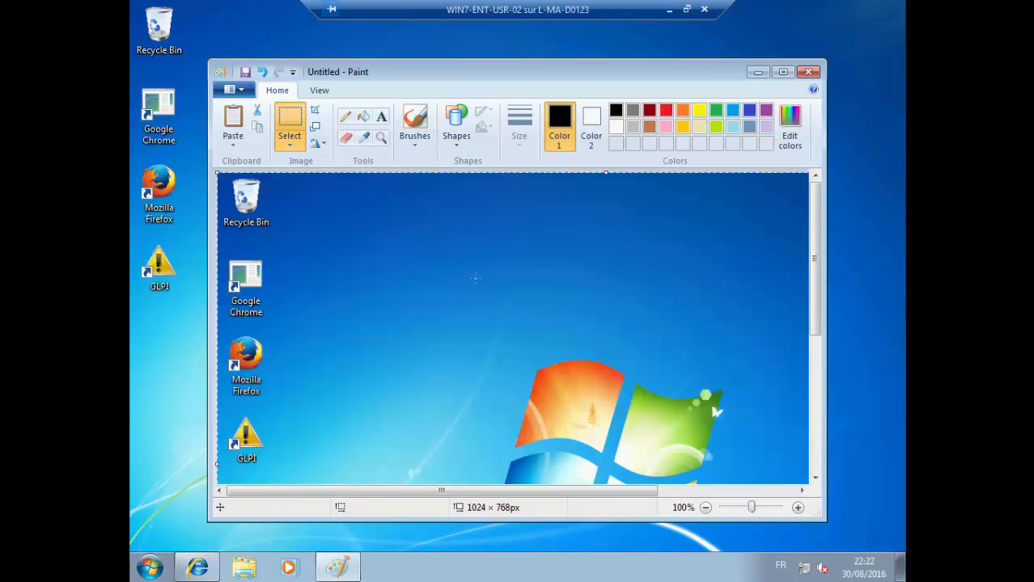
pyautogui.click(245, 73)
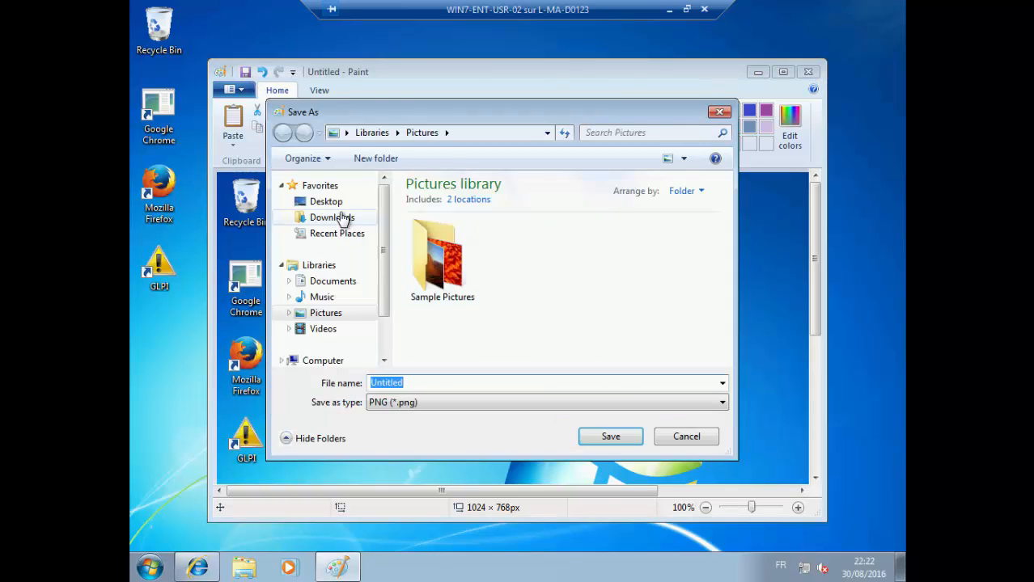
pyautogui.click(339, 209)
pyautogui.click(431, 381)
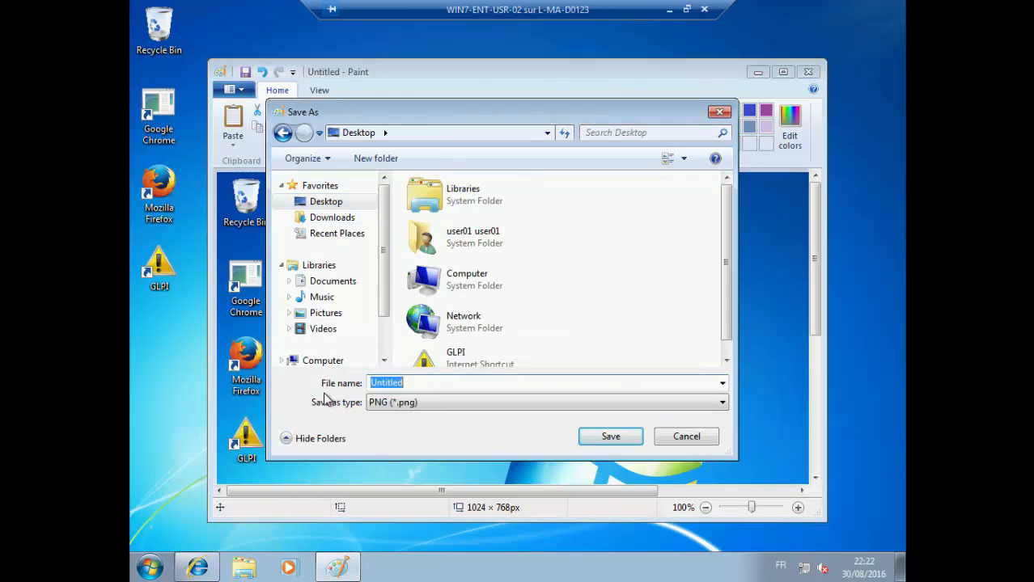
pyautogui.write('incident')
pyautogui.click(635, 437)
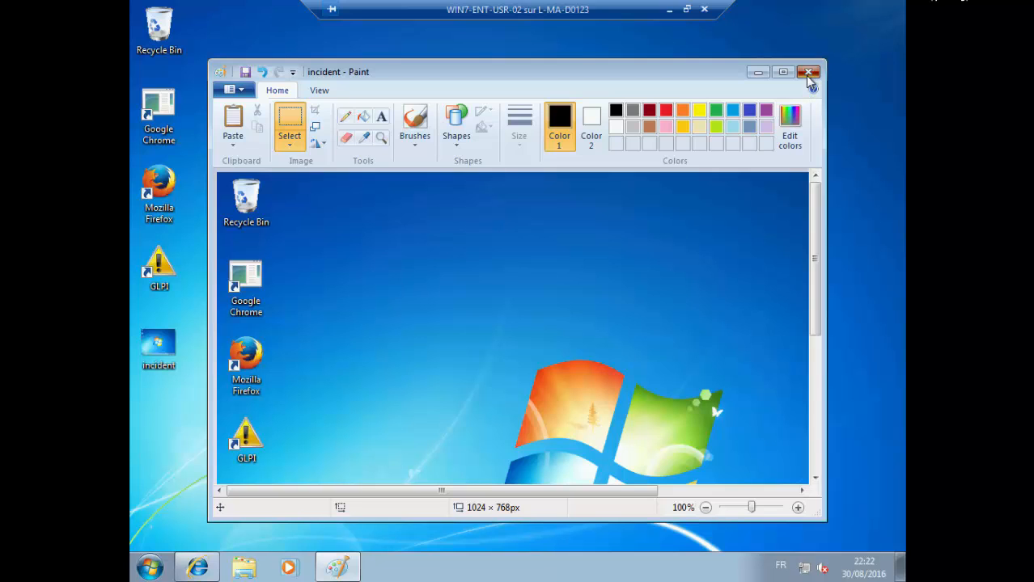
pyautogui.click(810, 73)
# - Attach Desktop\incident.png to the 'incident software' ticket and submit it, dismissing the AutoComplete prompt
pyautogui.click(198, 567)
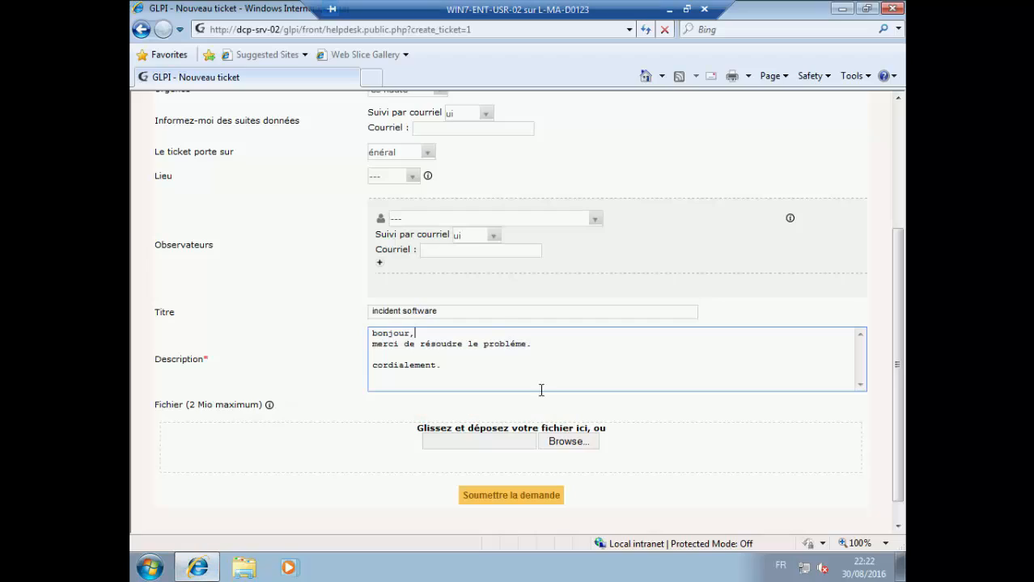
pyautogui.click(578, 449)
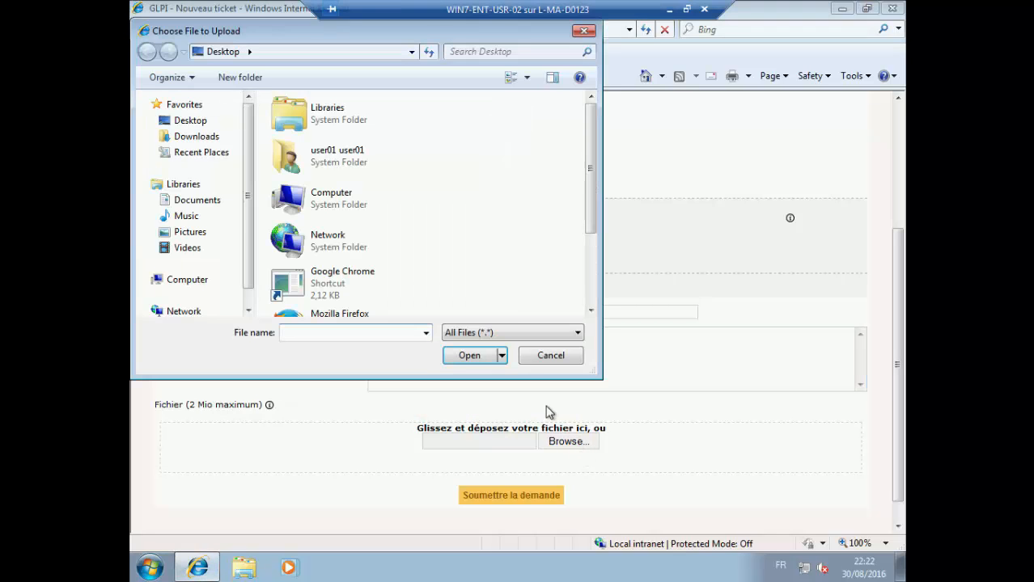
pyautogui.click(227, 122)
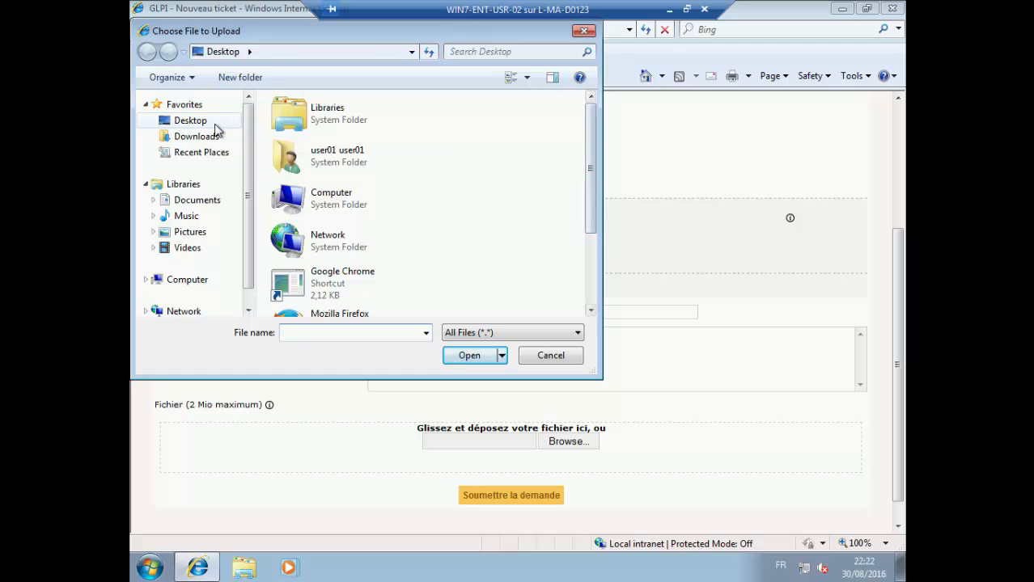
pyautogui.moveTo(589, 182); pyautogui.dragTo(595, 259)
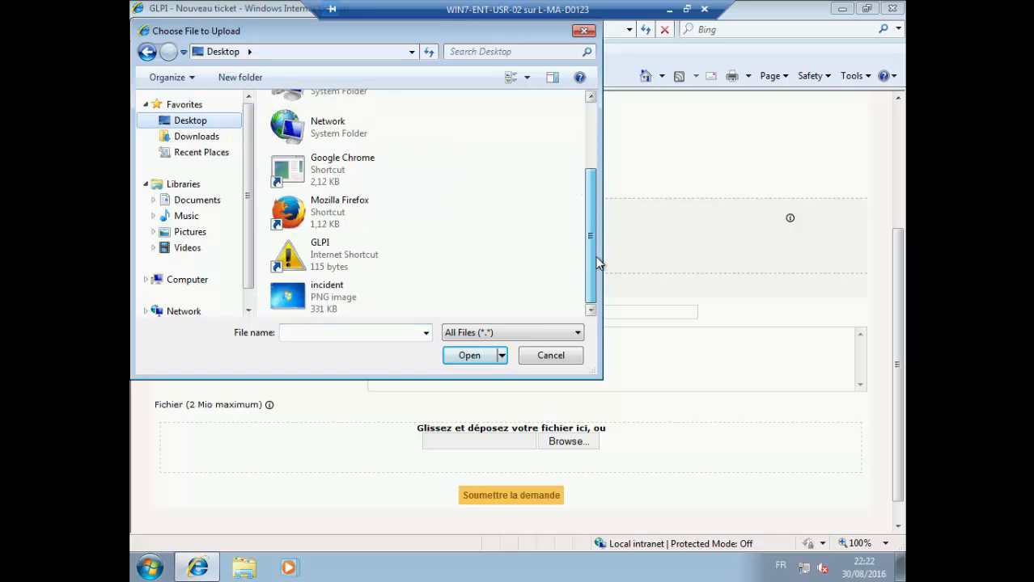
pyautogui.click(324, 297)
pyautogui.click(469, 356)
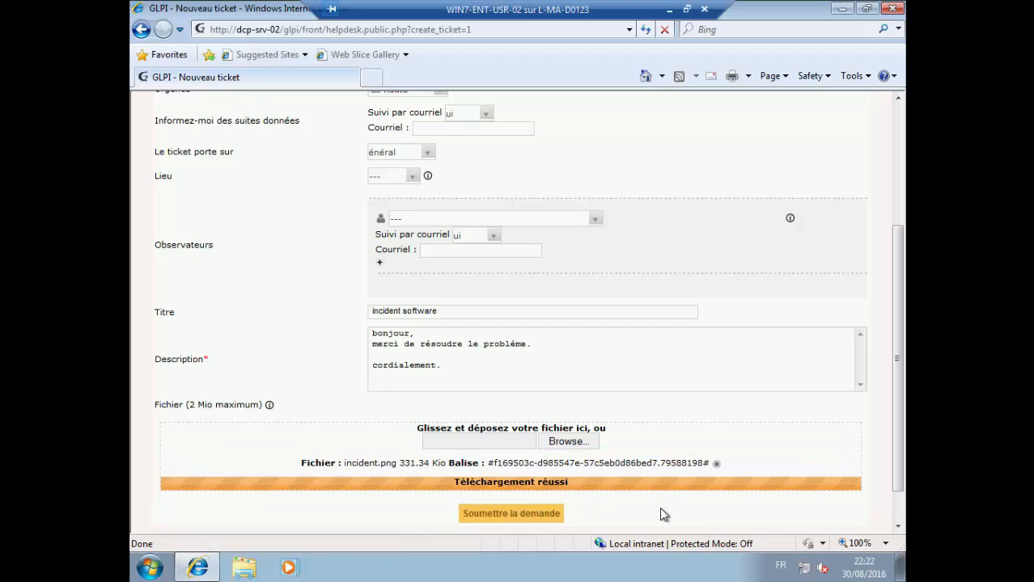
pyautogui.click(522, 515)
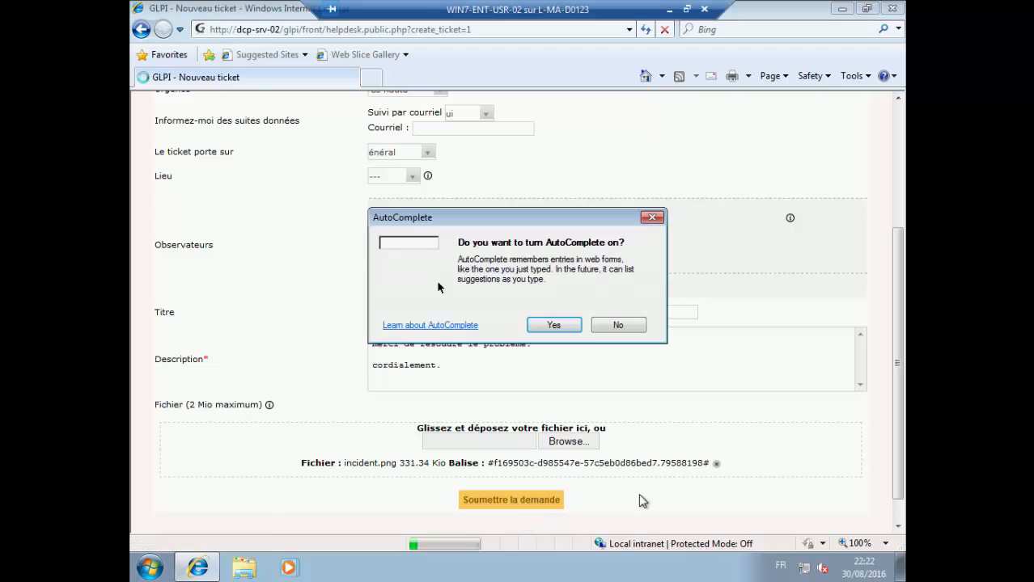
pyautogui.click(574, 328)
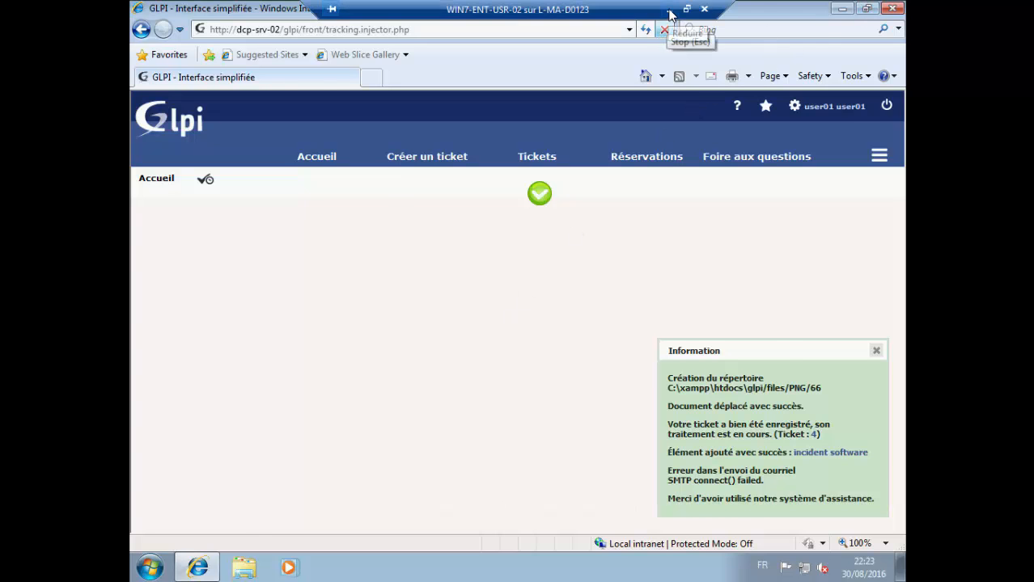
# - Switch from the user's VM to the server's GLPI session and open Assistance > Tickets
pyautogui.click(670, 11)
pyautogui.moveTo(761, 566)
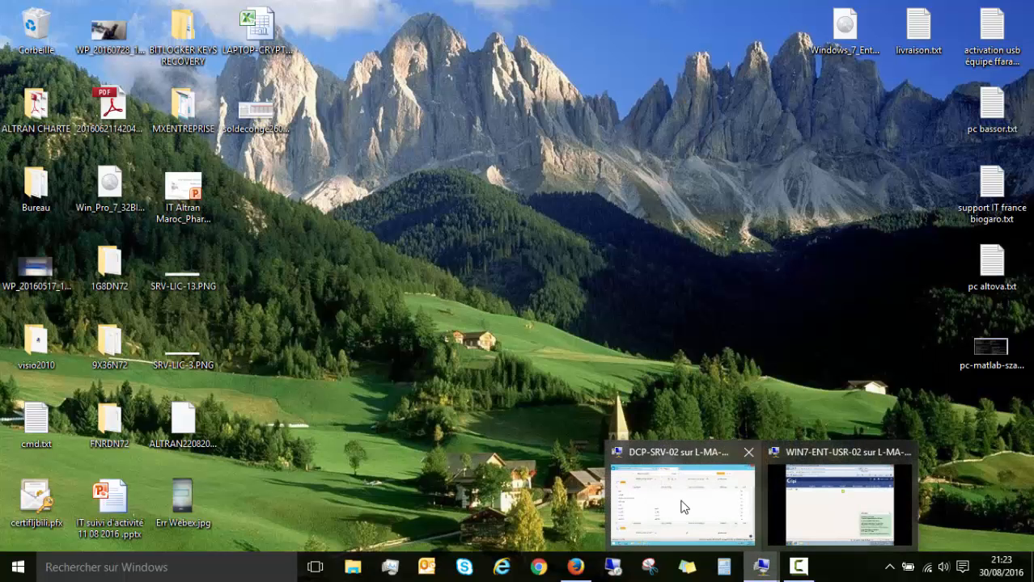
pyautogui.click(685, 504)
pyautogui.scroll(3, 621, 221)
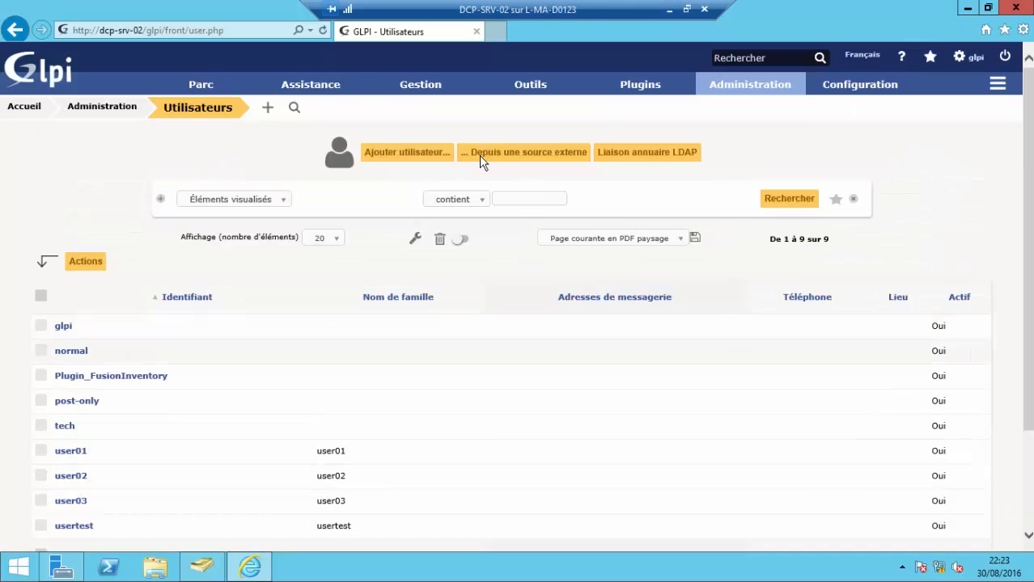
pyautogui.click(204, 90)
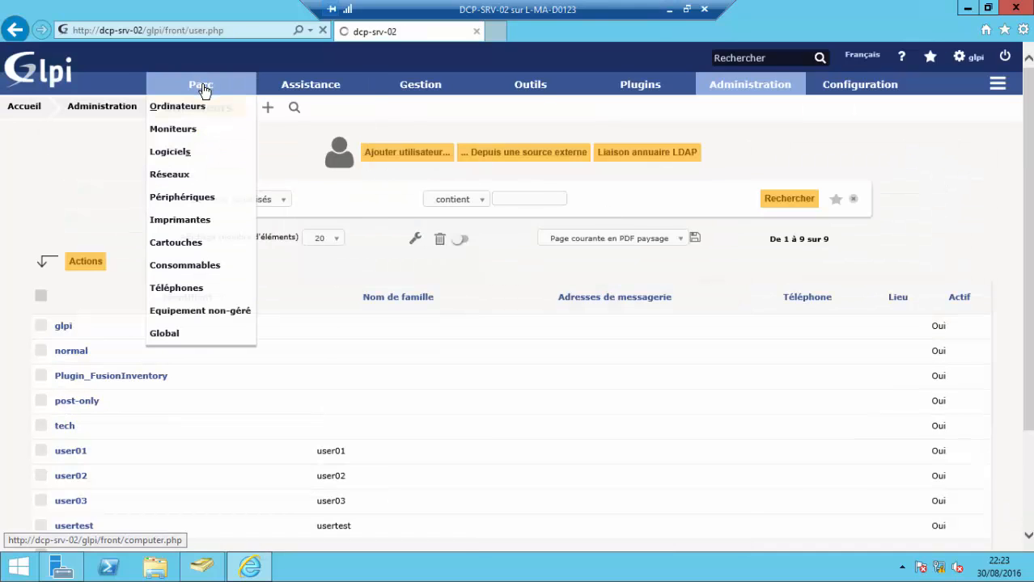
pyautogui.moveTo(340, 94)
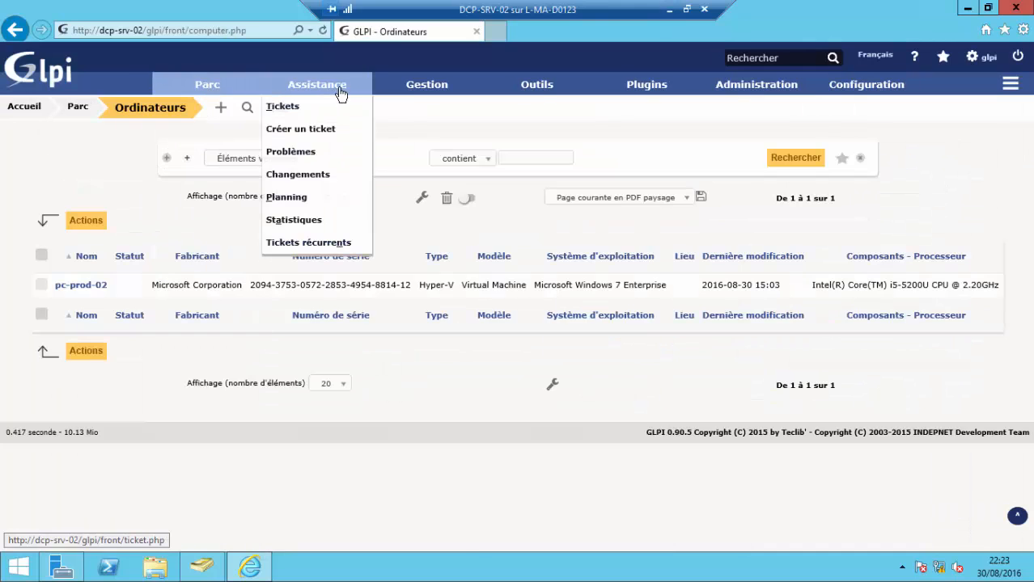
pyautogui.click(289, 107)
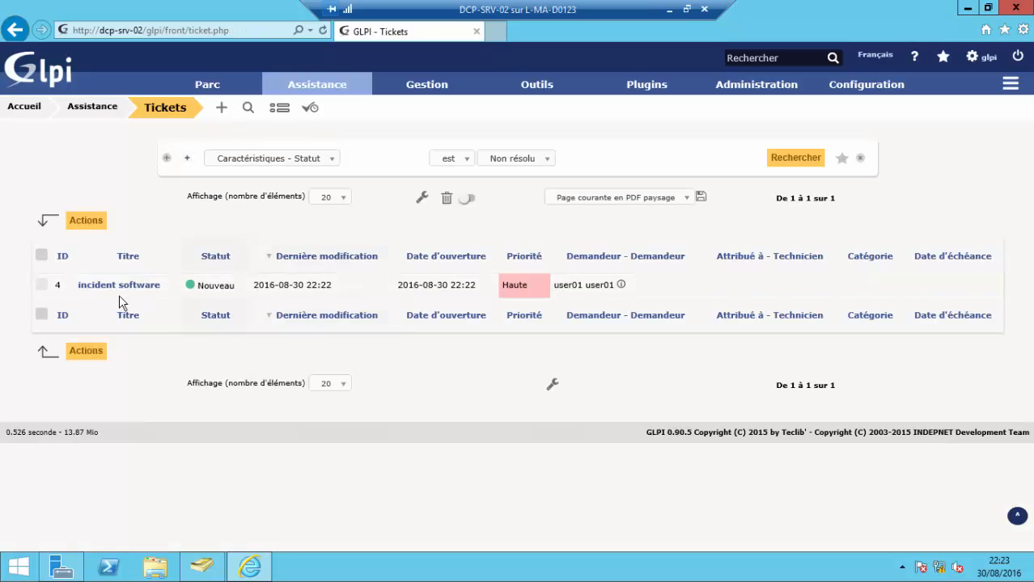
# - Open the 'incident software' ticket and show its Traitement du ticket history
pyautogui.moveTo(109, 294)
pyautogui.click(109, 289)
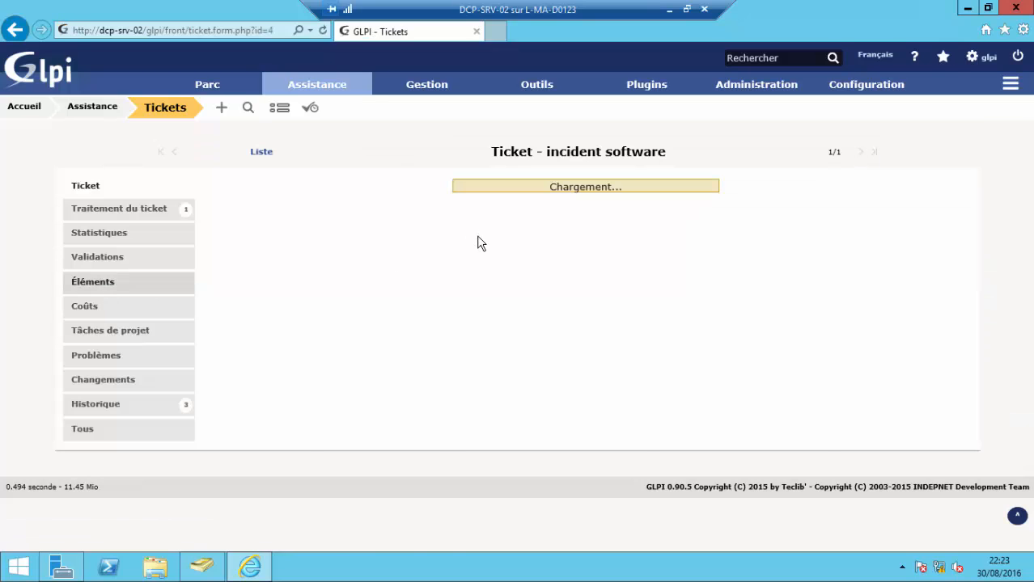
pyautogui.scroll(-3, 438, 242)
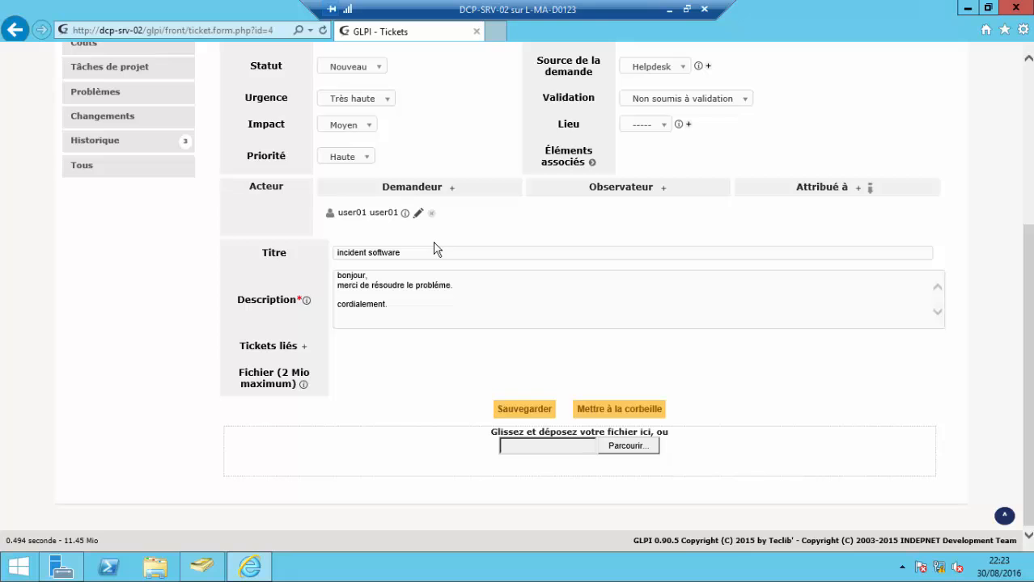
pyautogui.scroll(3, 368, 276)
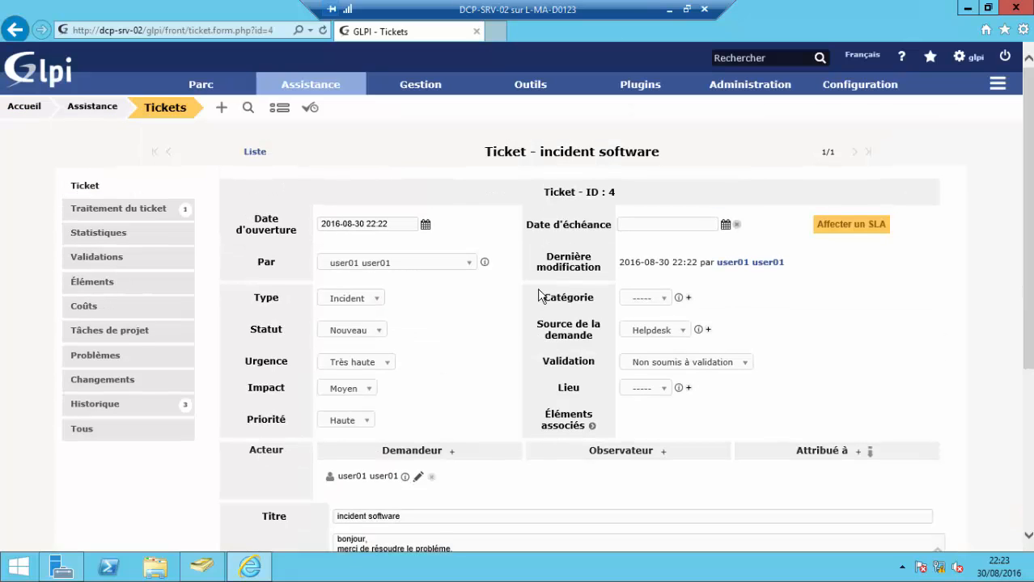
pyautogui.scroll(-3, 540, 307)
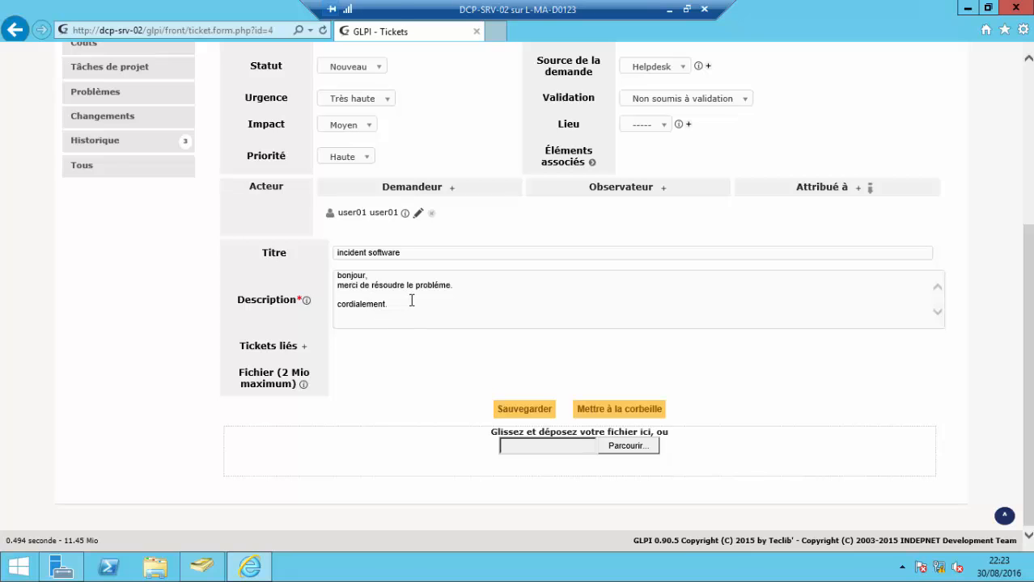
pyautogui.scroll(3, 411, 300)
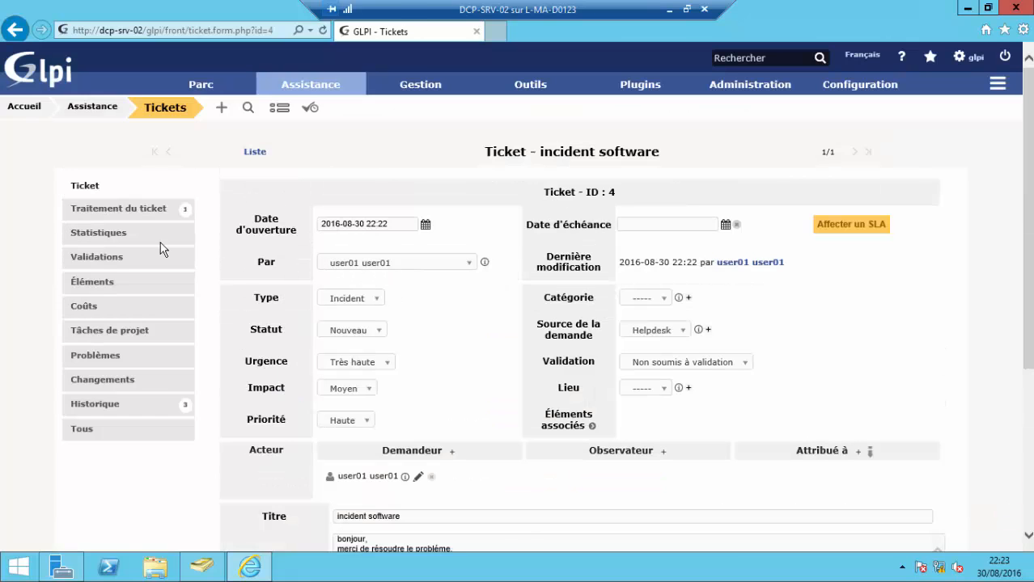
pyautogui.click(94, 214)
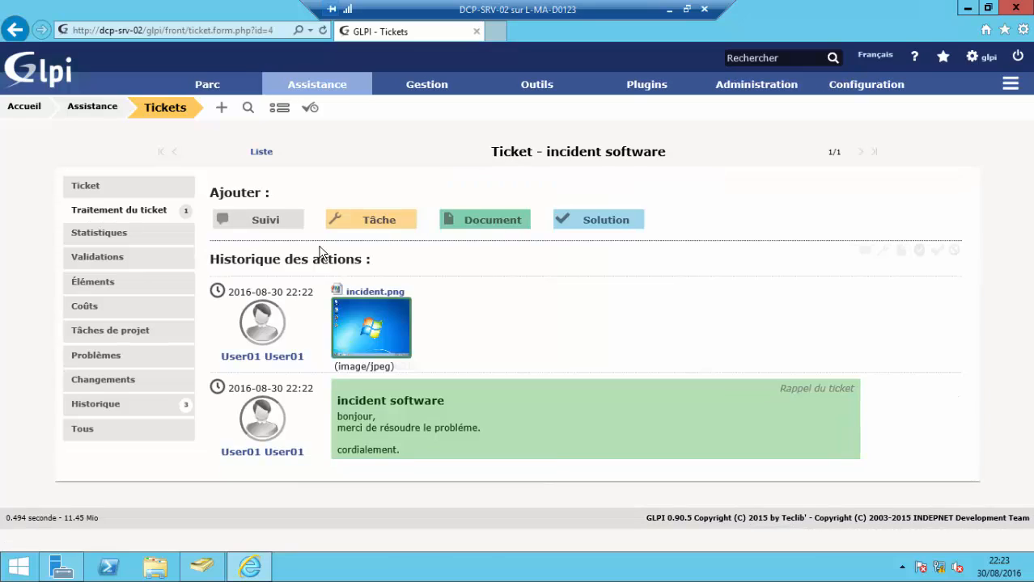
# - Review incident.png, then save a solution to the ticket with knowledge base set to Oui
pyautogui.click(391, 331)
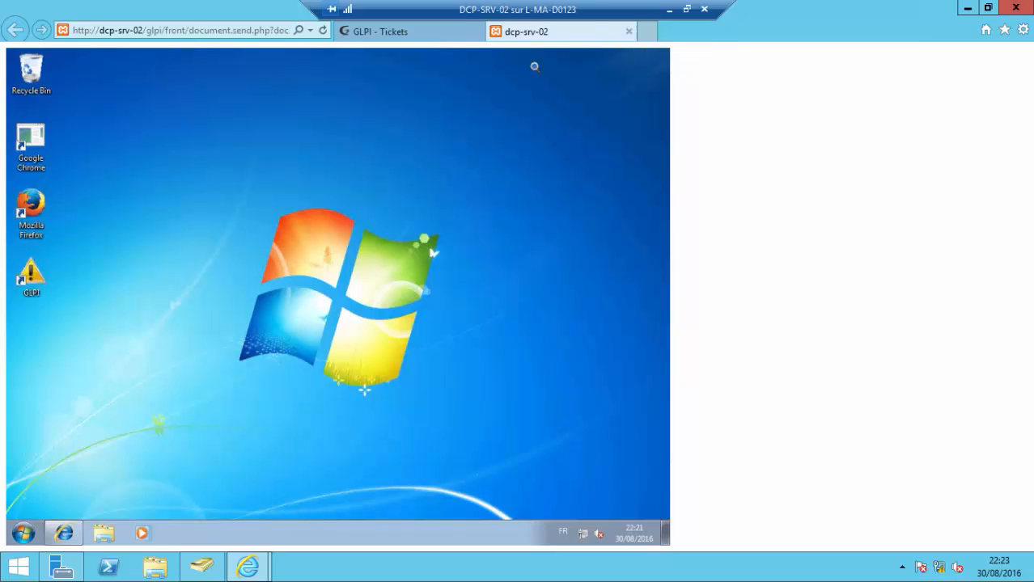
pyautogui.click(630, 33)
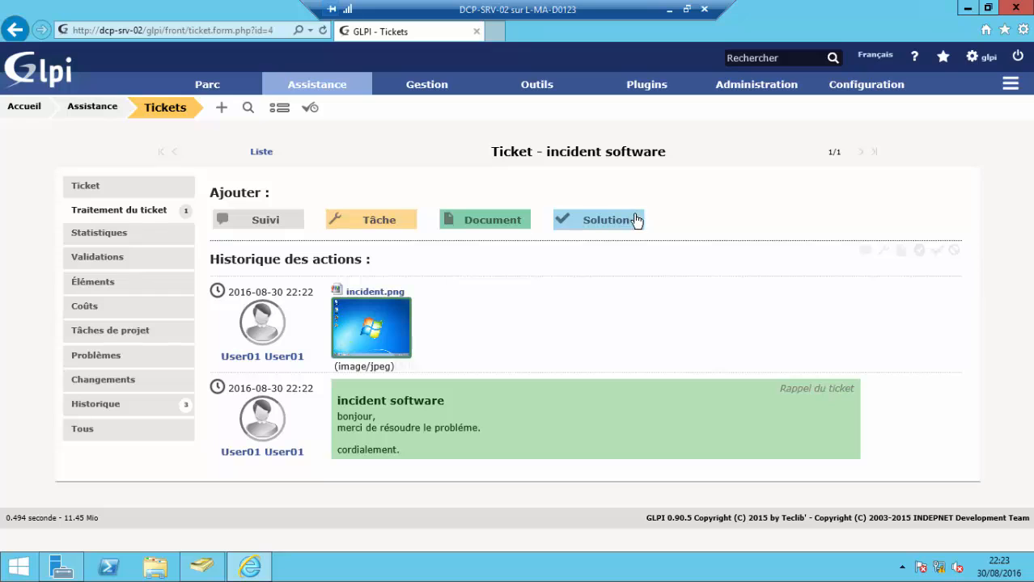
pyautogui.click(615, 227)
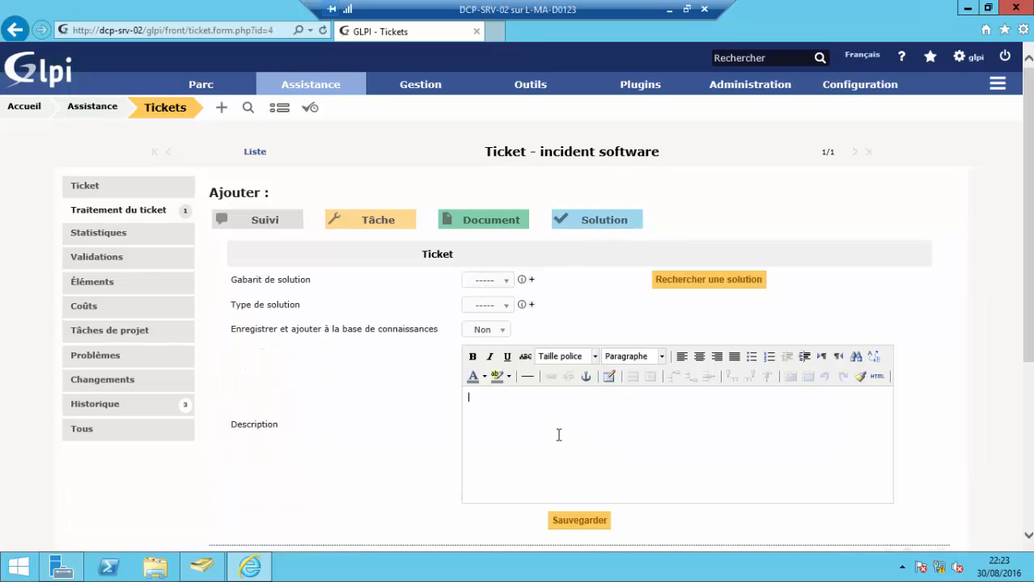
pyautogui.click(499, 334)
pyautogui.click(486, 362)
pyautogui.click(515, 399)
pyautogui.write('traitement effectué,')
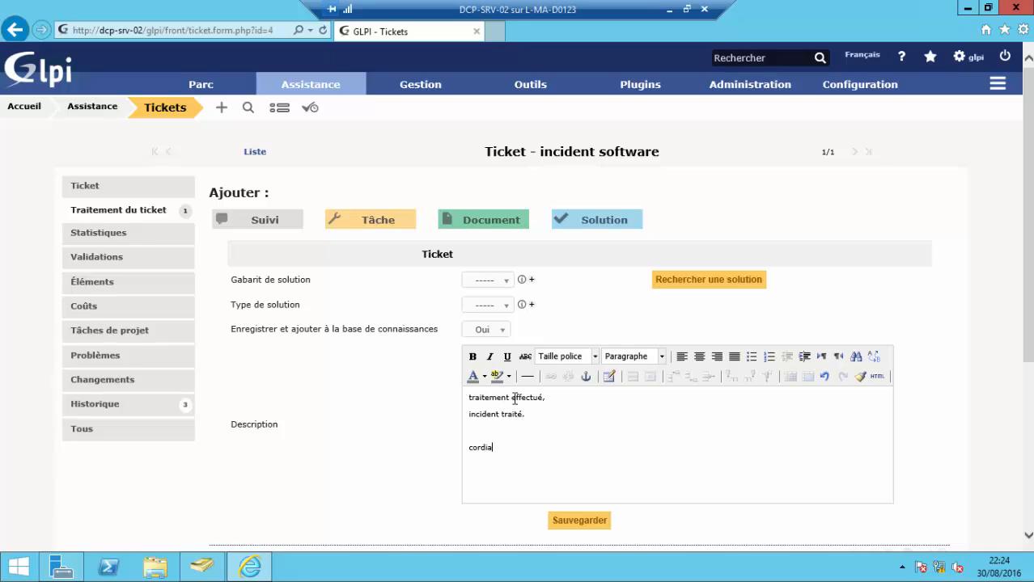
pyautogui.write('lement.')
pyautogui.click(580, 520)
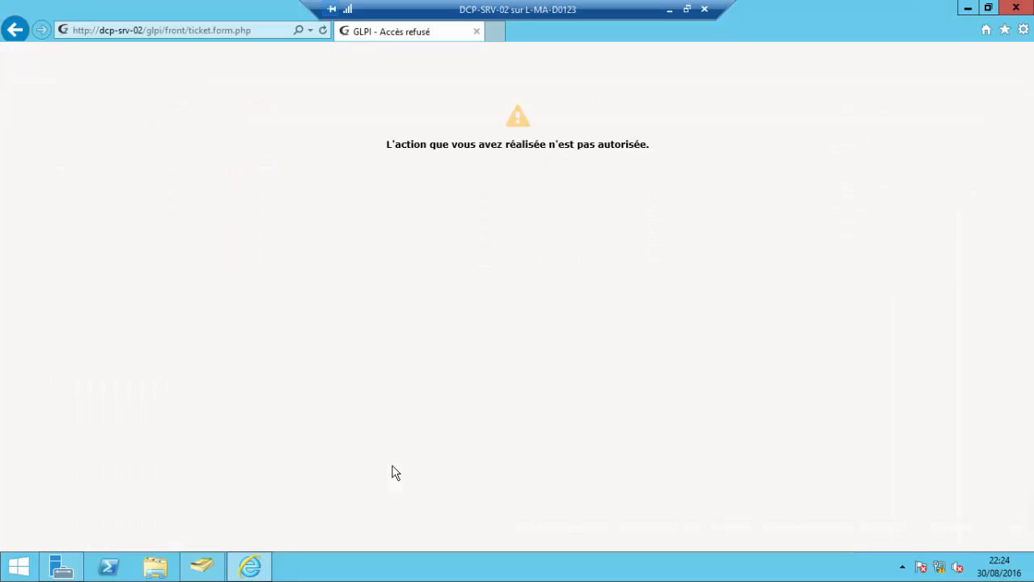
# - Reload past the access-denied error, return to the ticket list, and minimise the server session
pyautogui.click(263, 33)
pyautogui.press('Return')
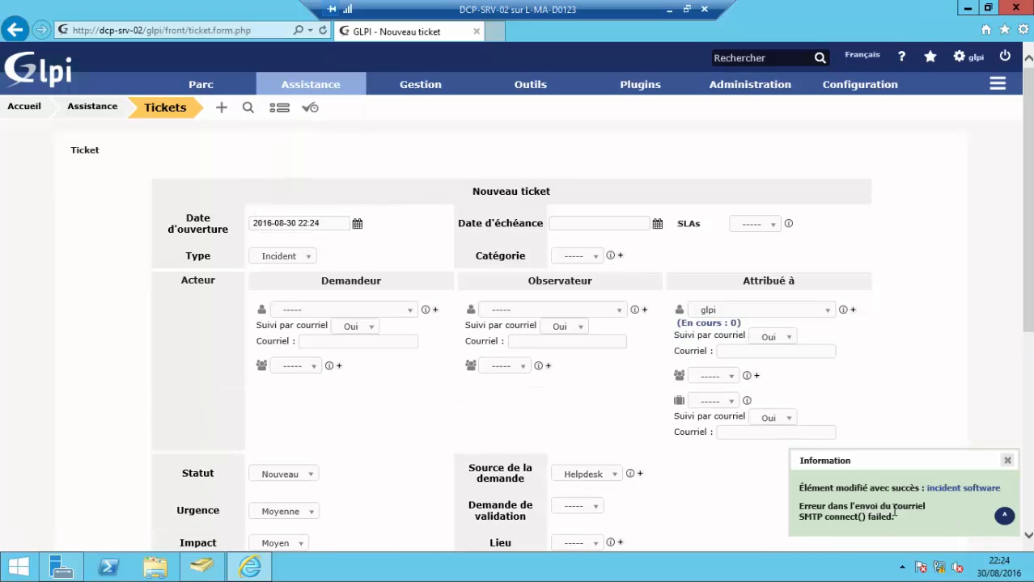
pyautogui.scroll(-5, 466, 283)
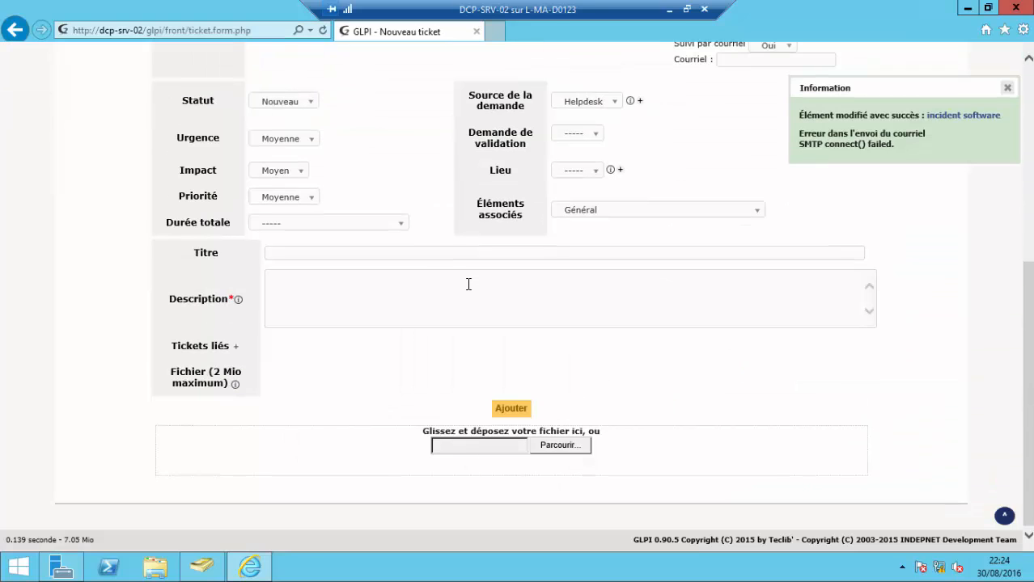
pyautogui.scroll(5, 468, 284)
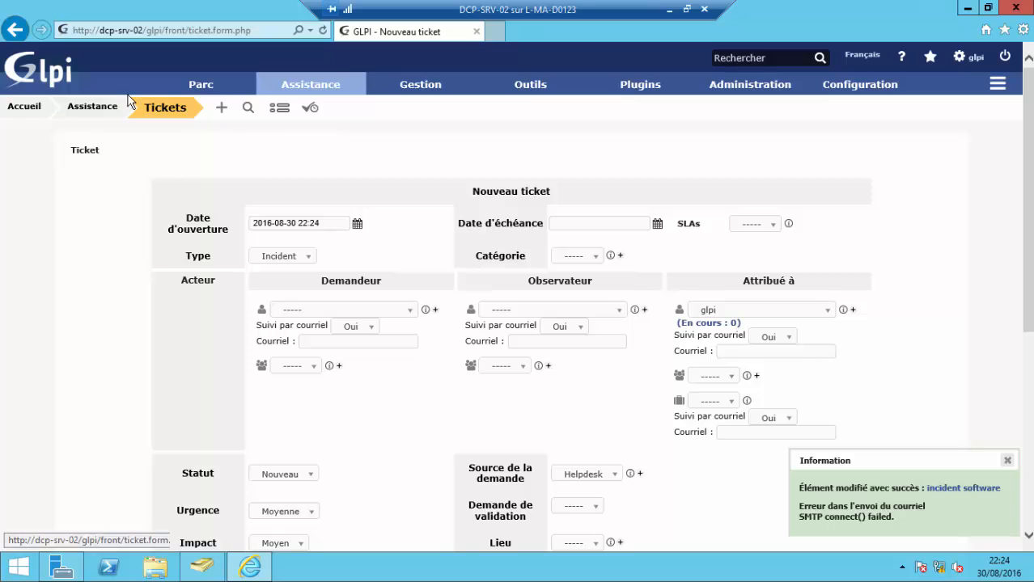
pyautogui.click(153, 112)
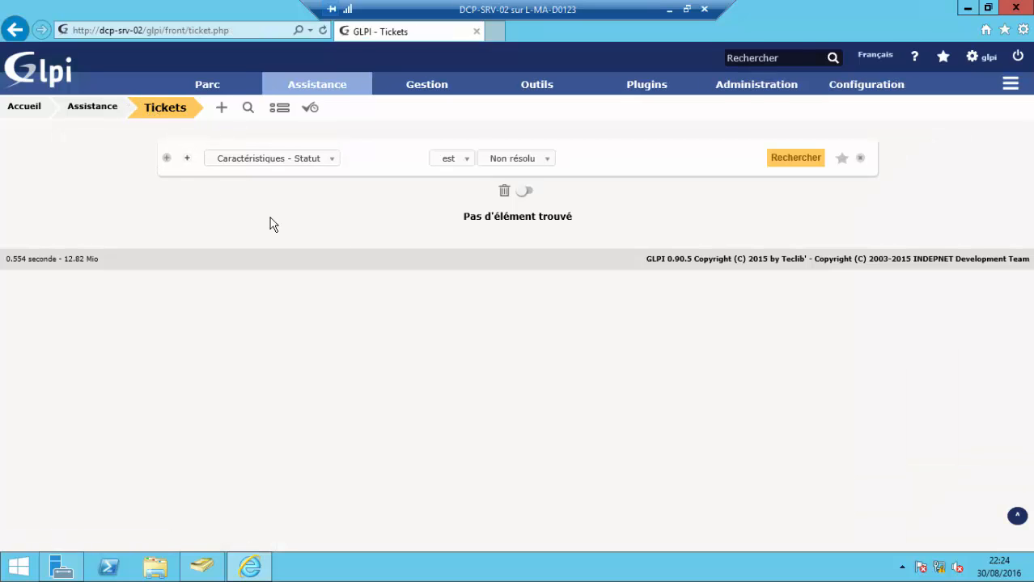
pyautogui.click(668, 9)
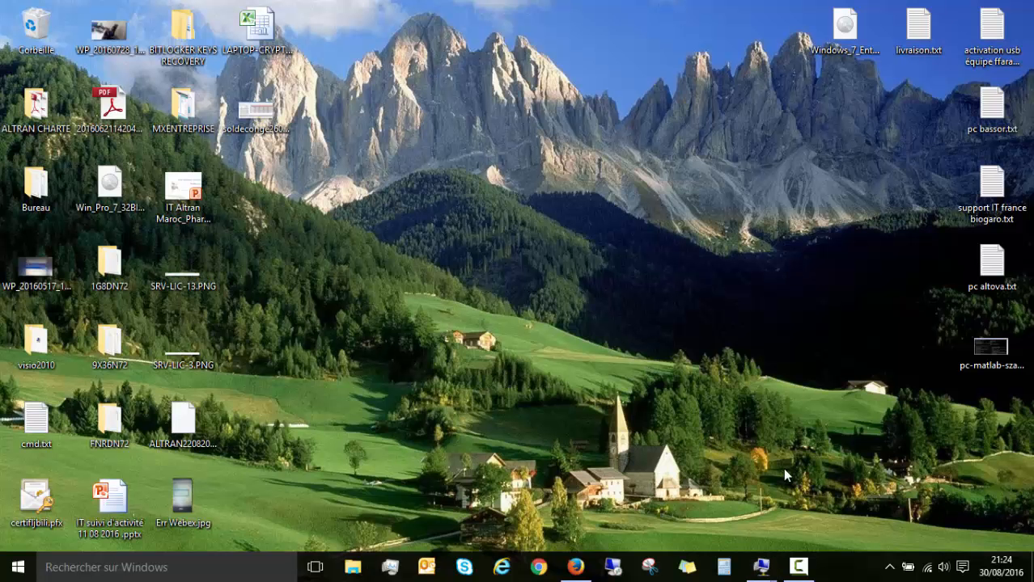
# - In user01's session, open the Résolu ticket 'incident software' and review its solution awaiting approval
pyautogui.moveTo(763, 573)
pyautogui.click(849, 478)
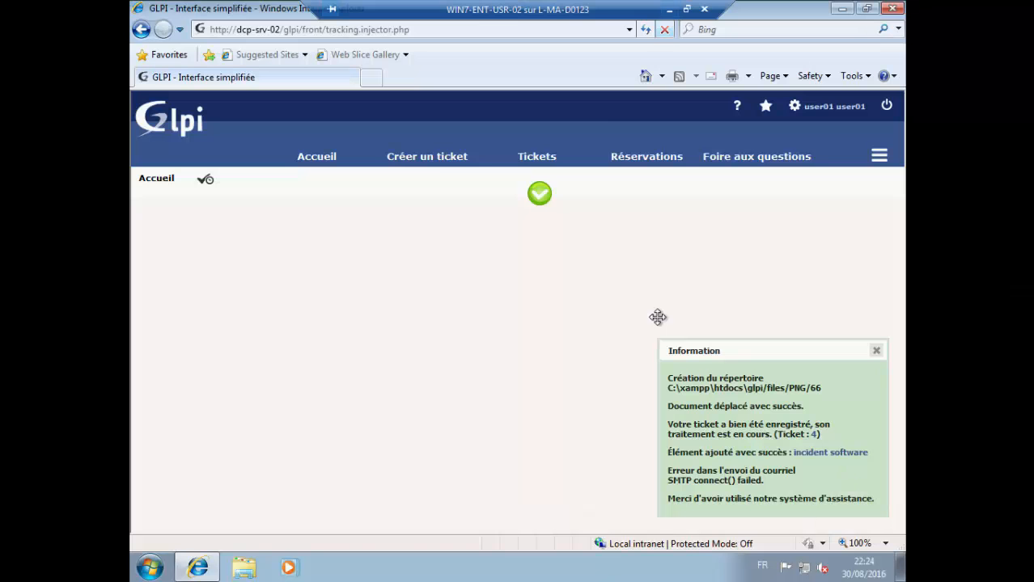
pyautogui.click(306, 163)
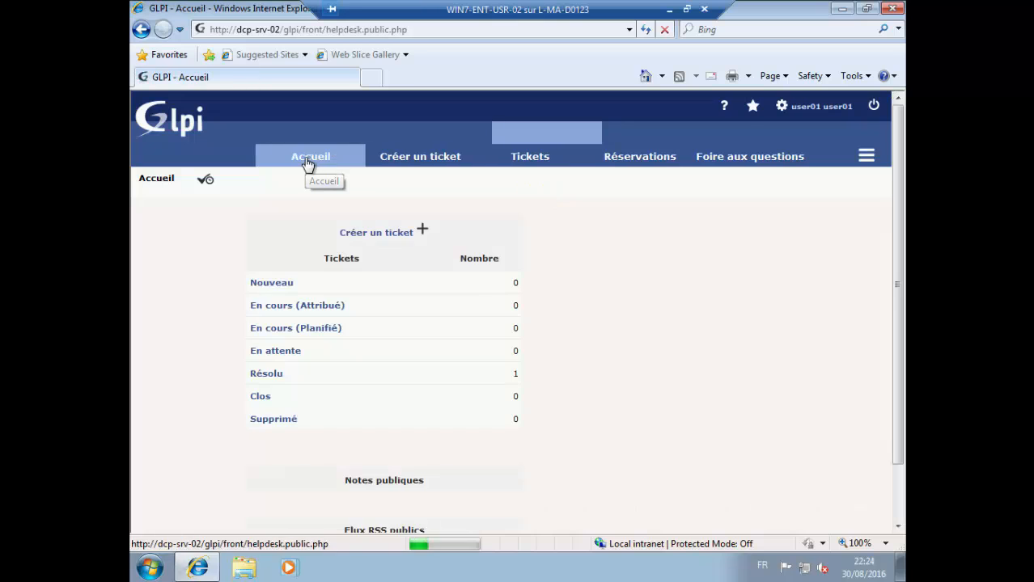
pyautogui.click(274, 374)
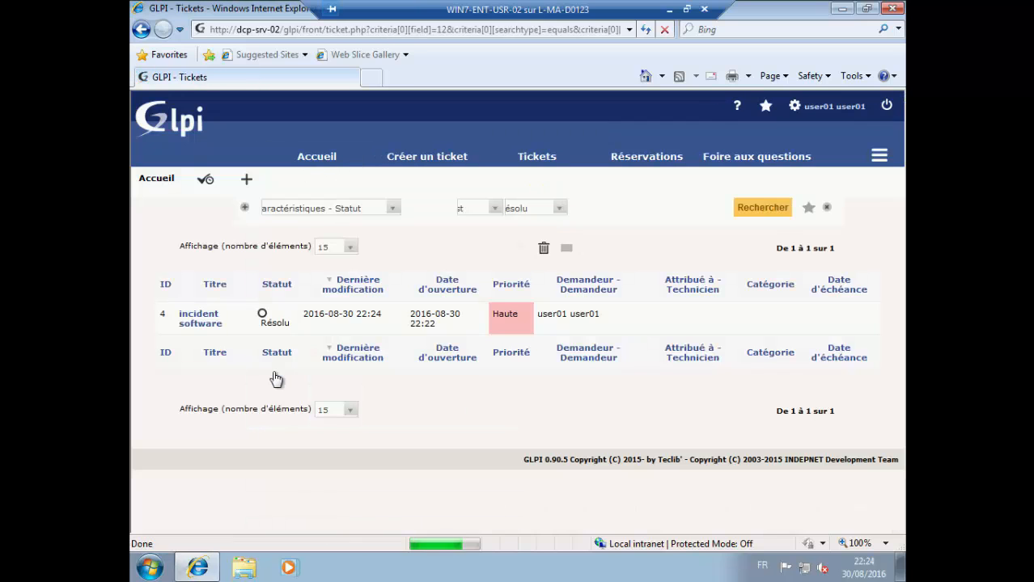
pyautogui.click(202, 318)
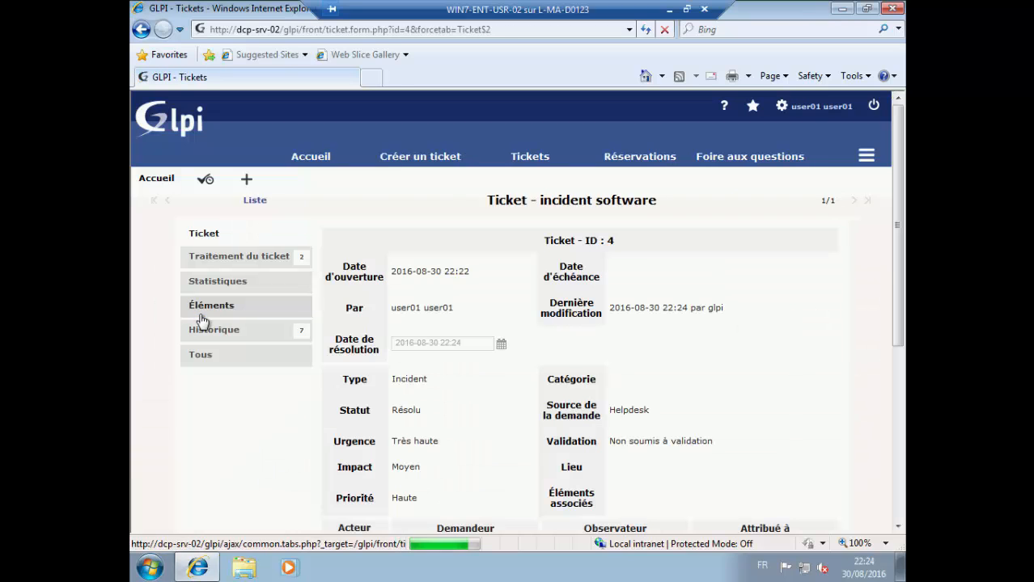
pyautogui.click(235, 260)
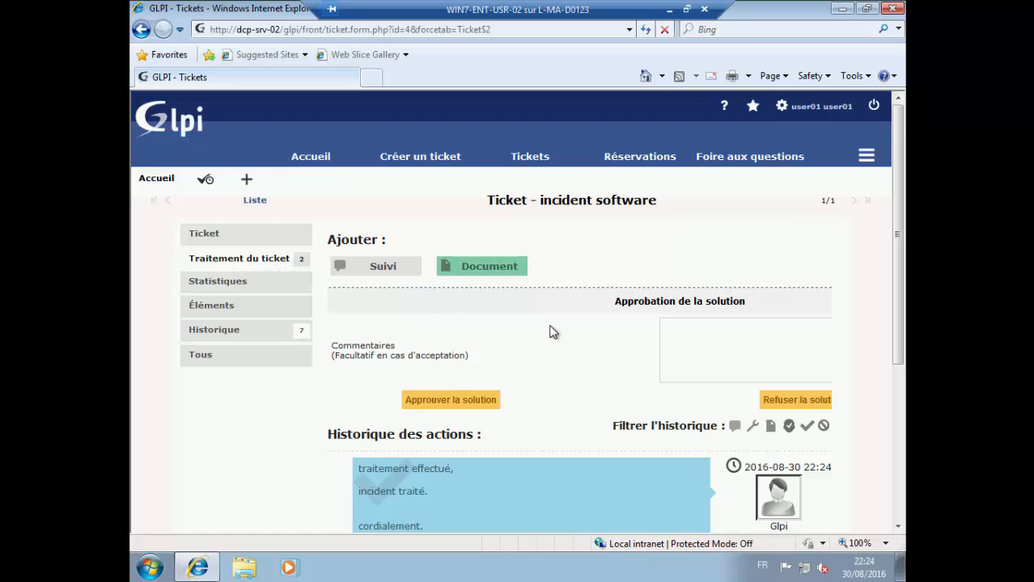
pyautogui.scroll(-2, 551, 331)
pyautogui.scroll(-6, 550, 332)
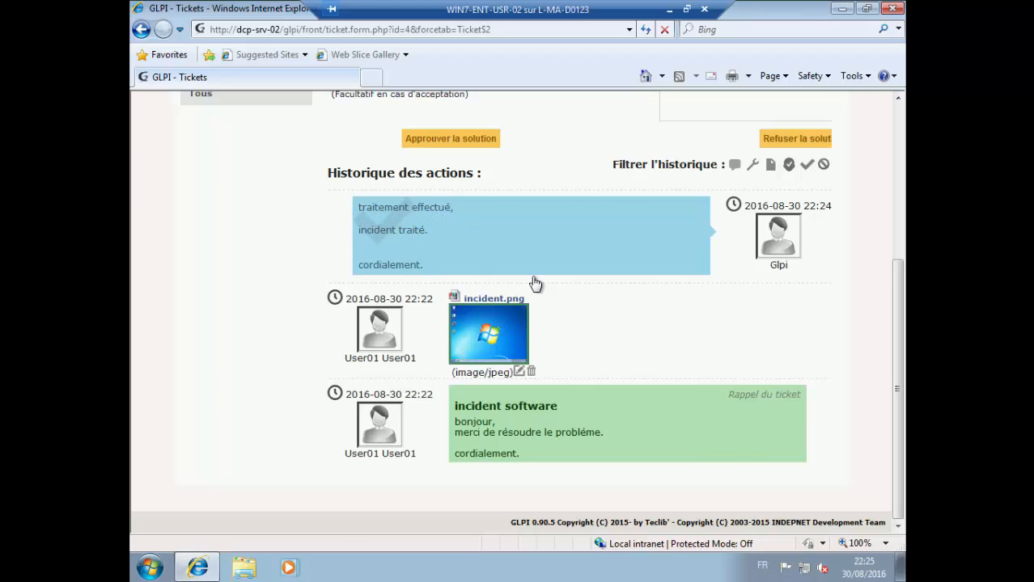
pyautogui.scroll(3, 531, 282)
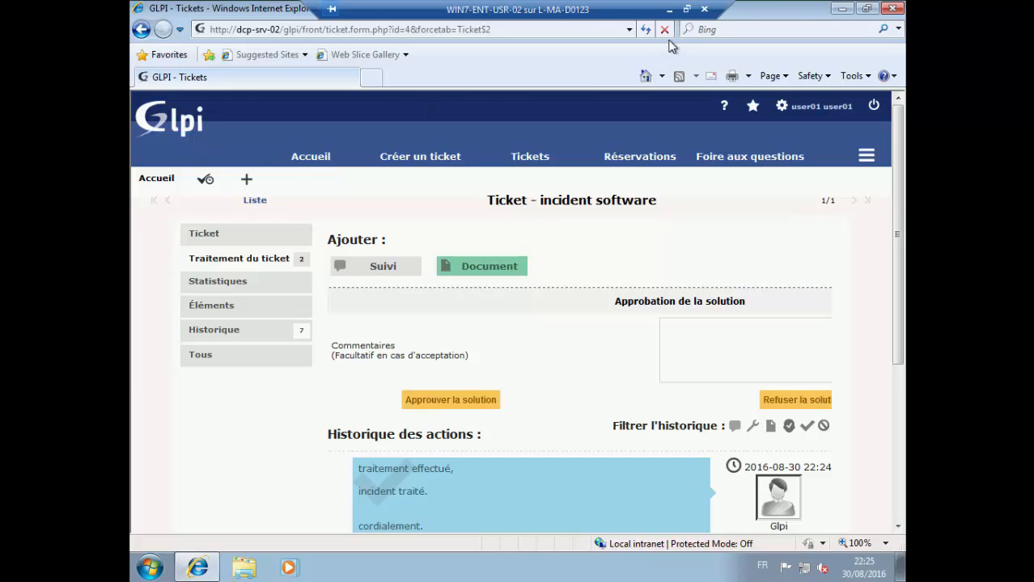
pyautogui.click(669, 10)
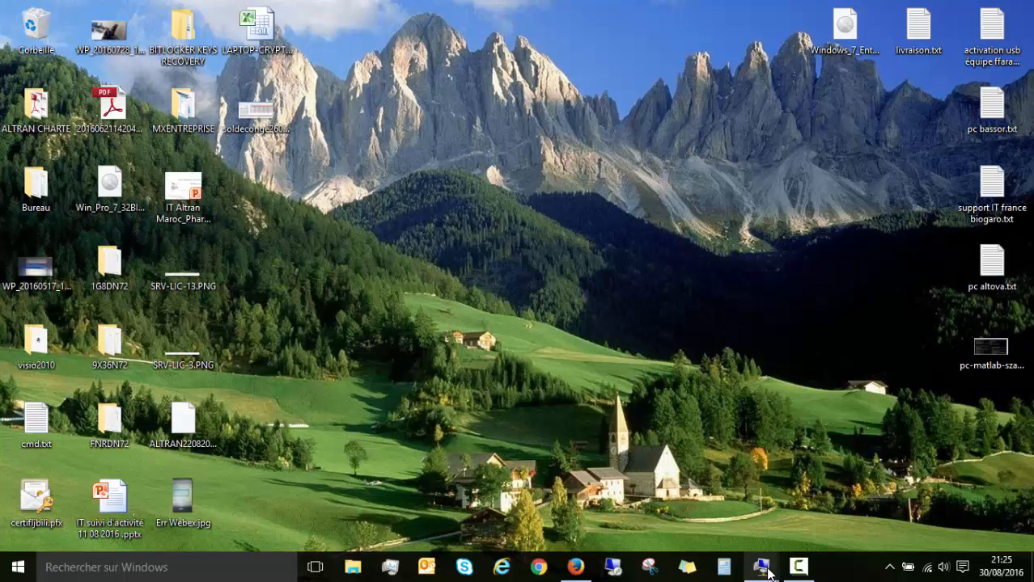
pyautogui.moveTo(769, 573)
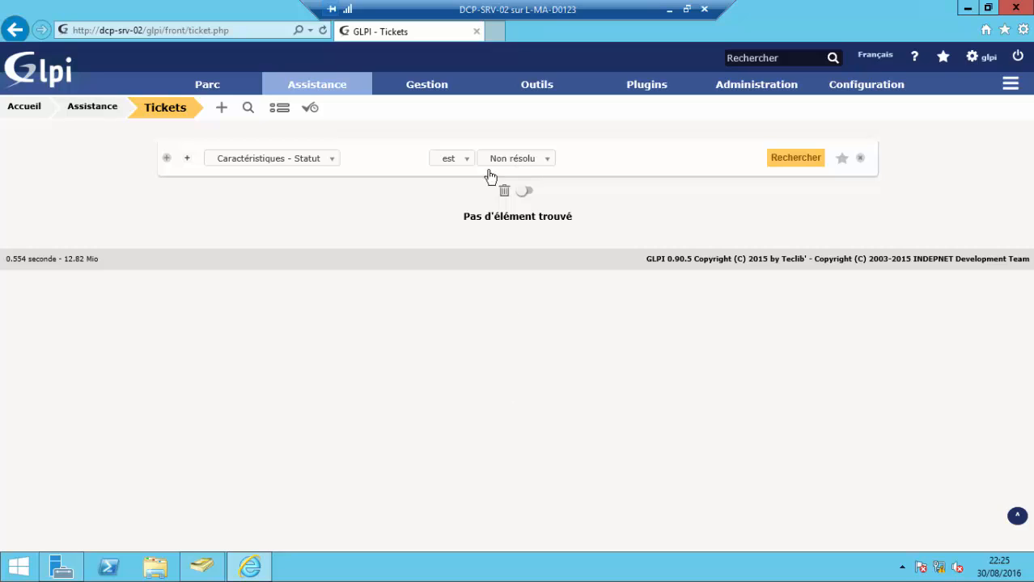
pyautogui.click(222, 573)
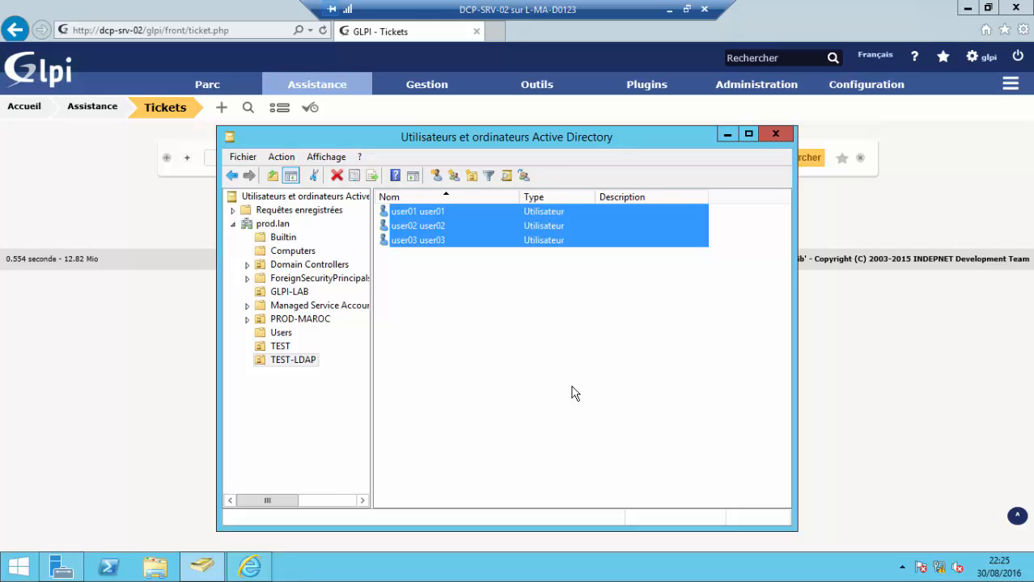
pyautogui.click(670, 9)
pyautogui.click(798, 567)
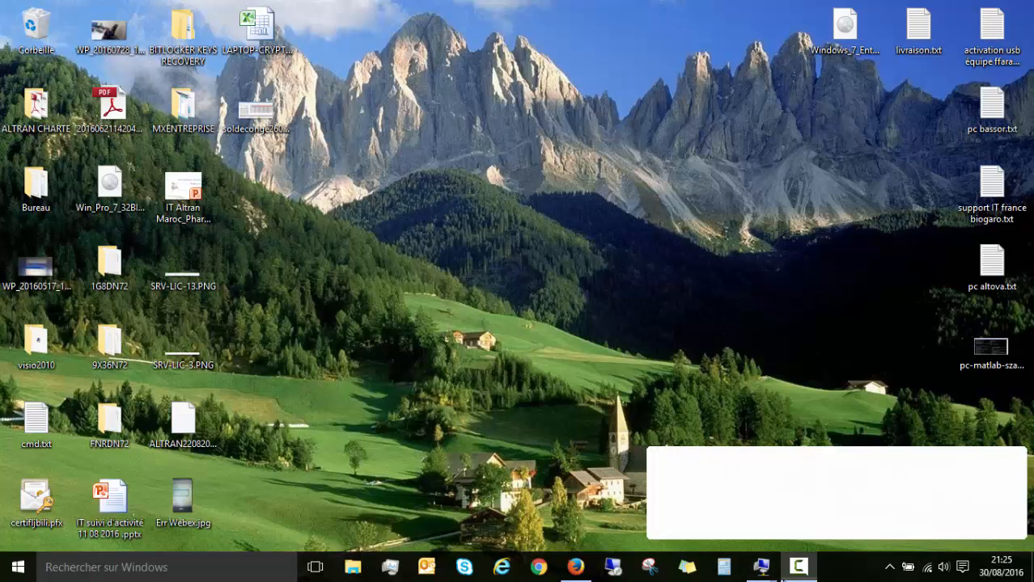